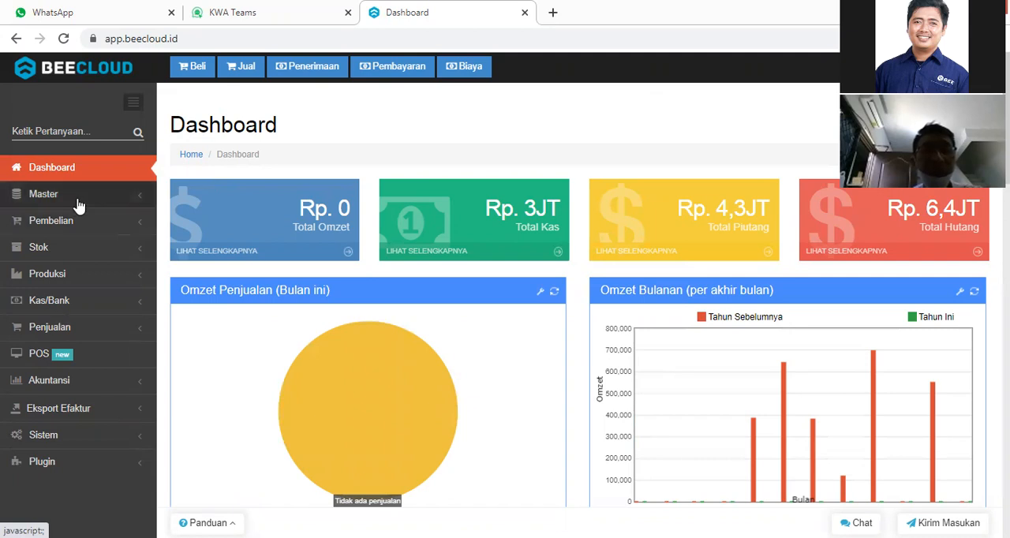
Open the Item Grup 1 master data and start a new group under the ALL root.
left_click(79, 202)
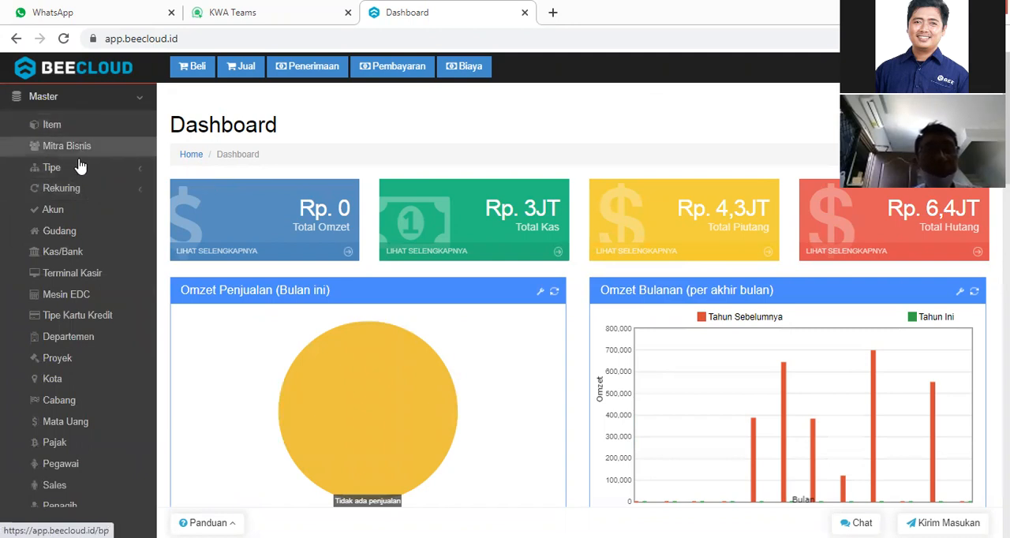
left_click(79, 172)
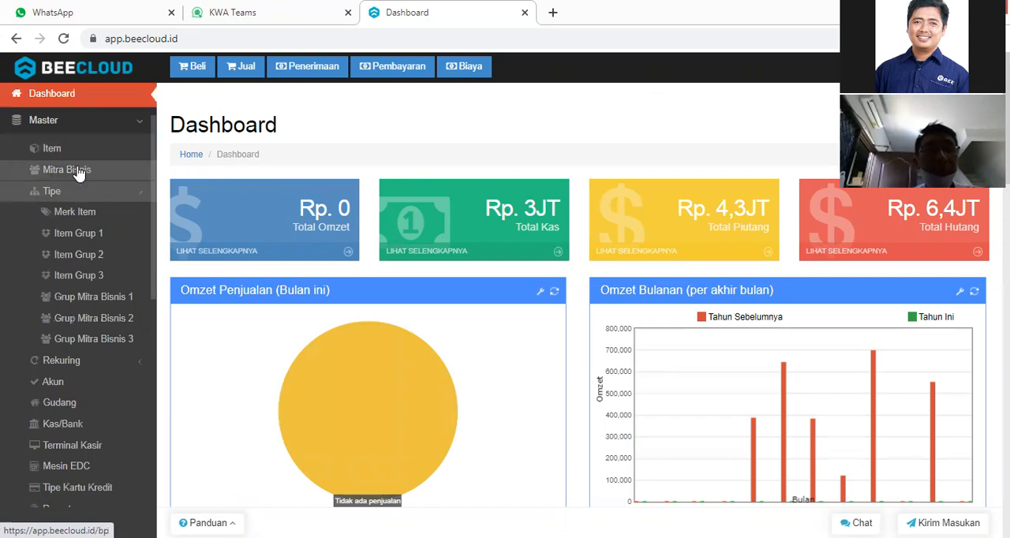
left_click(79, 233)
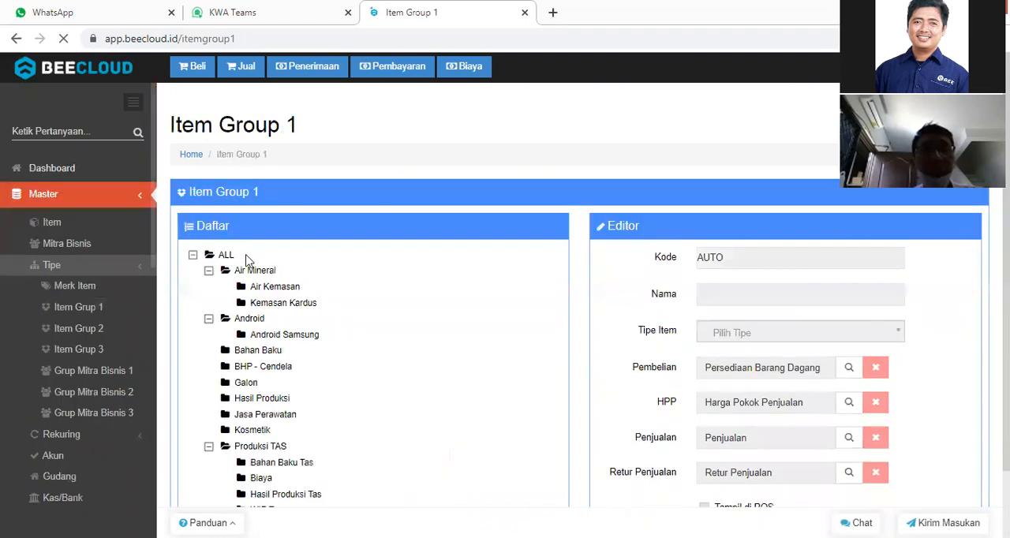
left_click(192, 256)
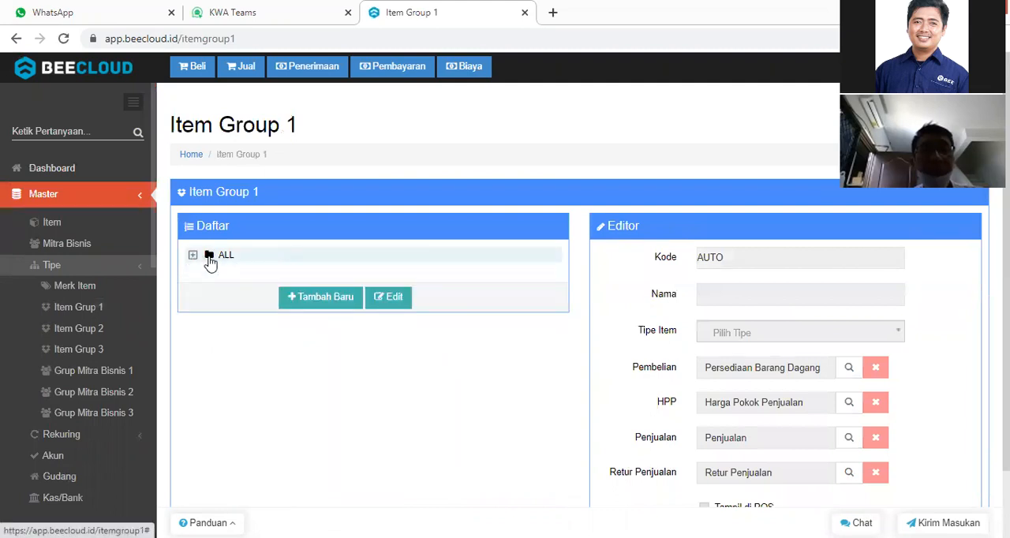
left_click(212, 262)
left_click(316, 300)
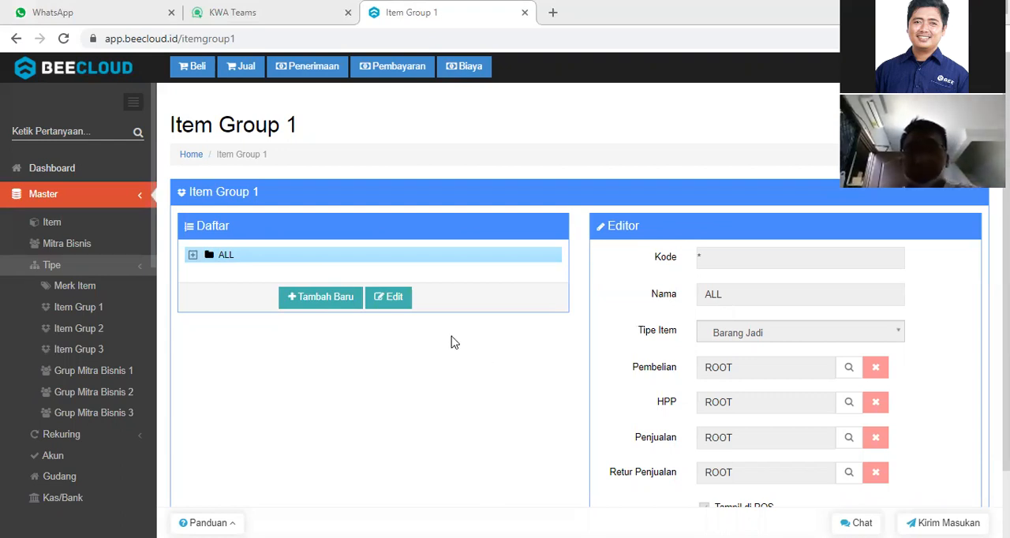
left_click(306, 298)
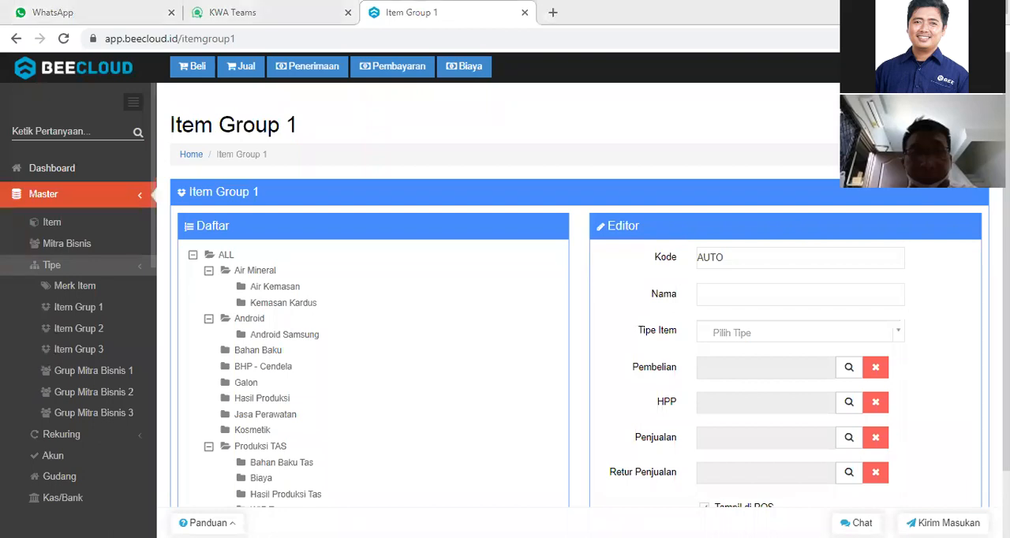
Name the new item group Helm, set its item type to Barang Jadi, and save it.
left_click(722, 293)
type("Helm")
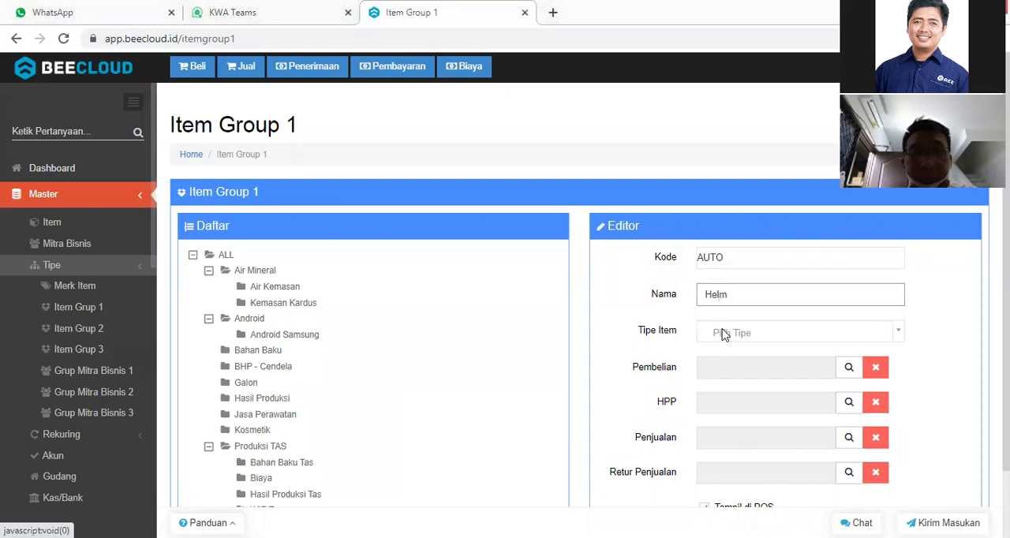
left_click(748, 335)
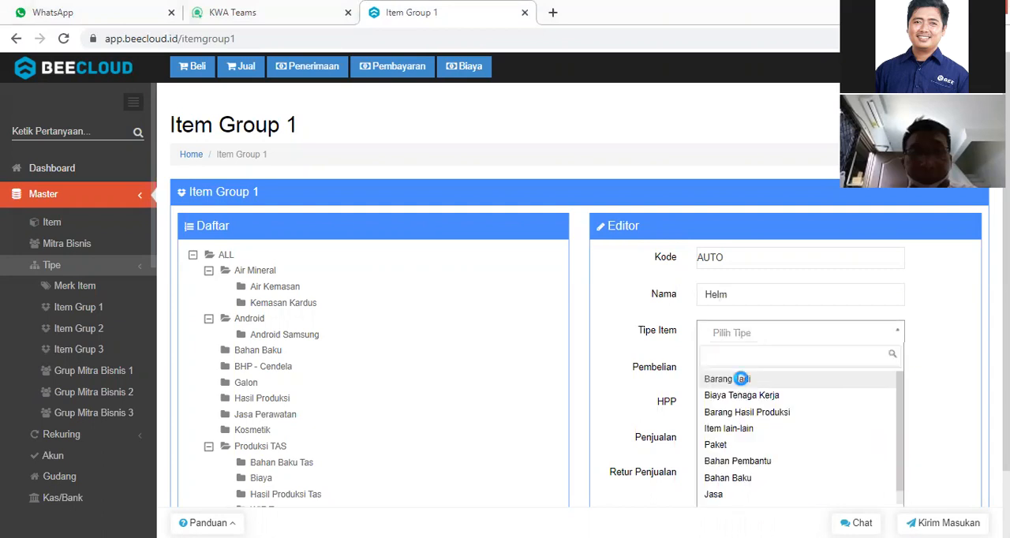
left_click(824, 379)
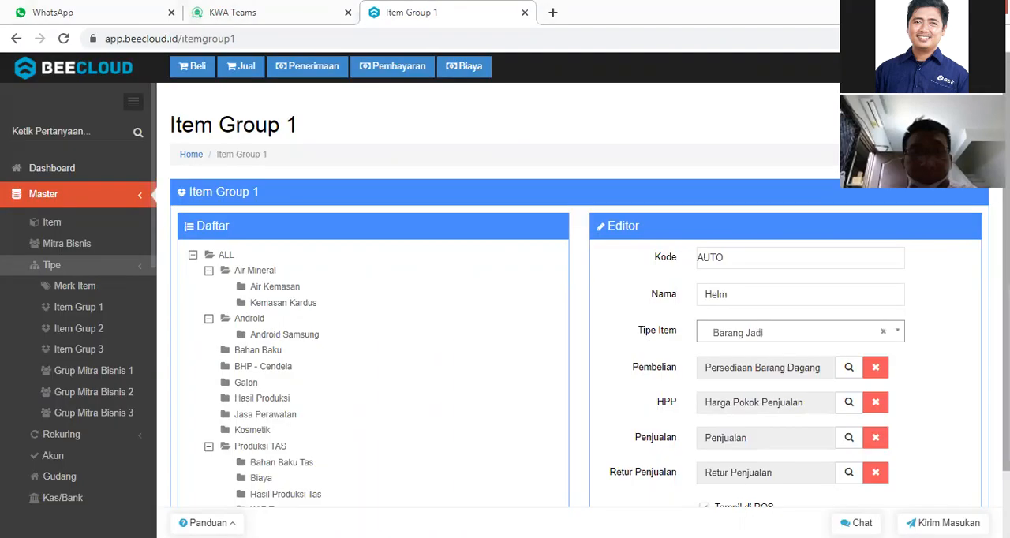
scroll(849, 473, "down", 2)
left_click(818, 474)
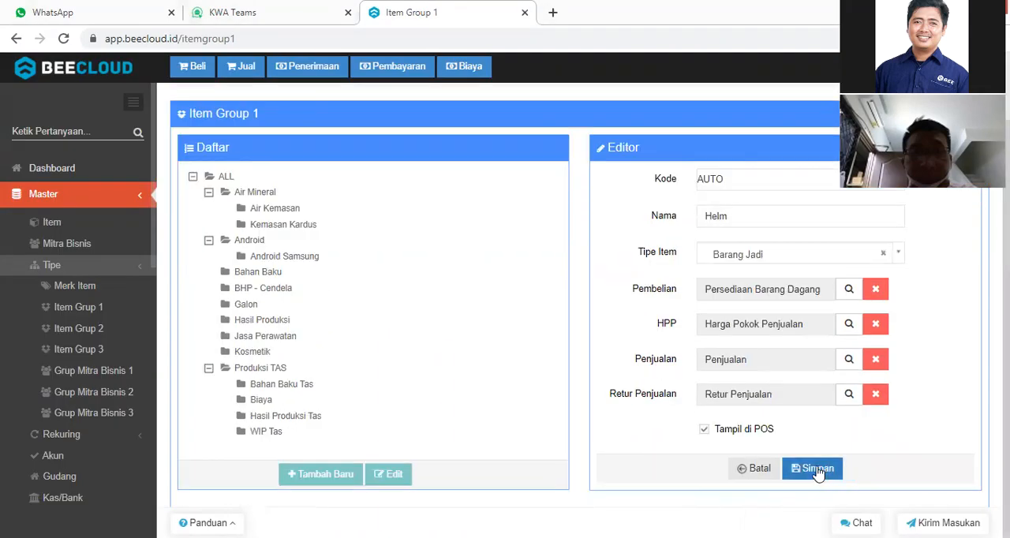
left_click(770, 476)
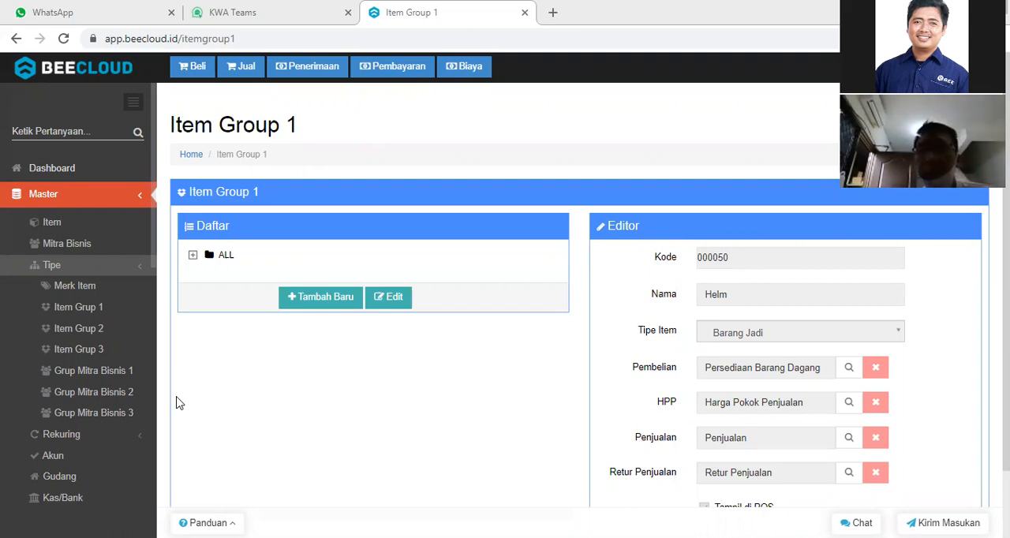
Add a new item in the item master and name it Bahan Plastik ABS.
scroll(28, 90, "down", 4)
scroll(35, 111, "up", 4)
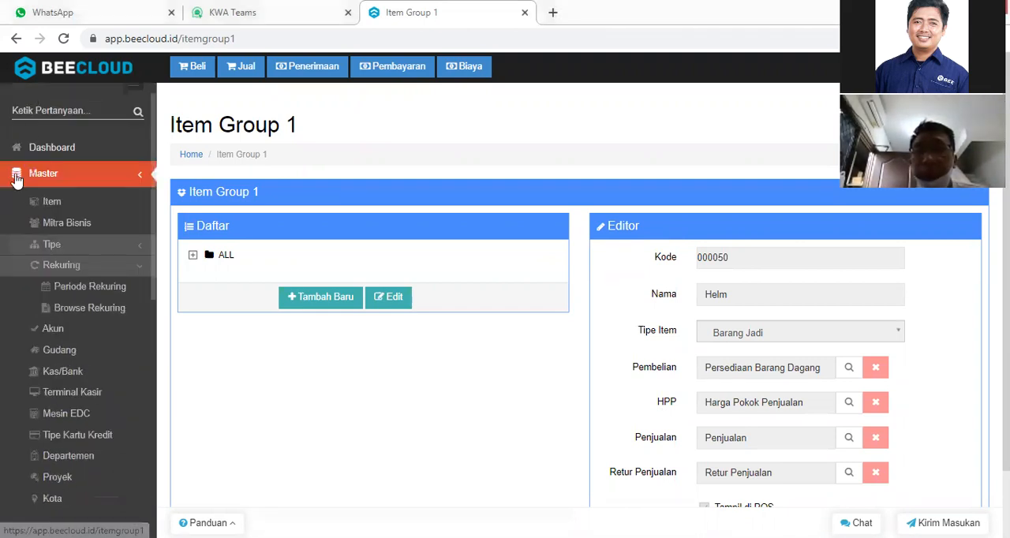
left_click(47, 202)
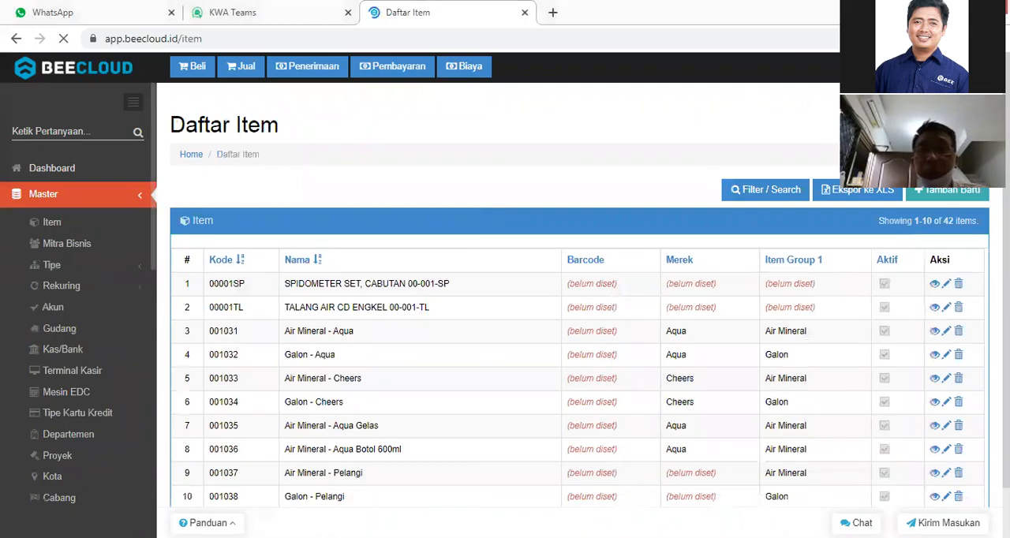
left_click(939, 198)
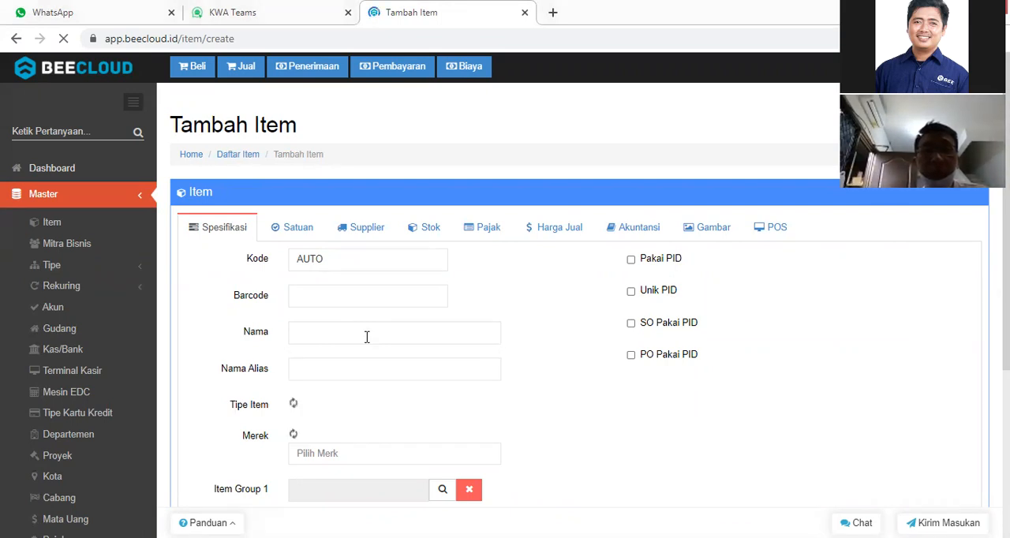
left_click(366, 337)
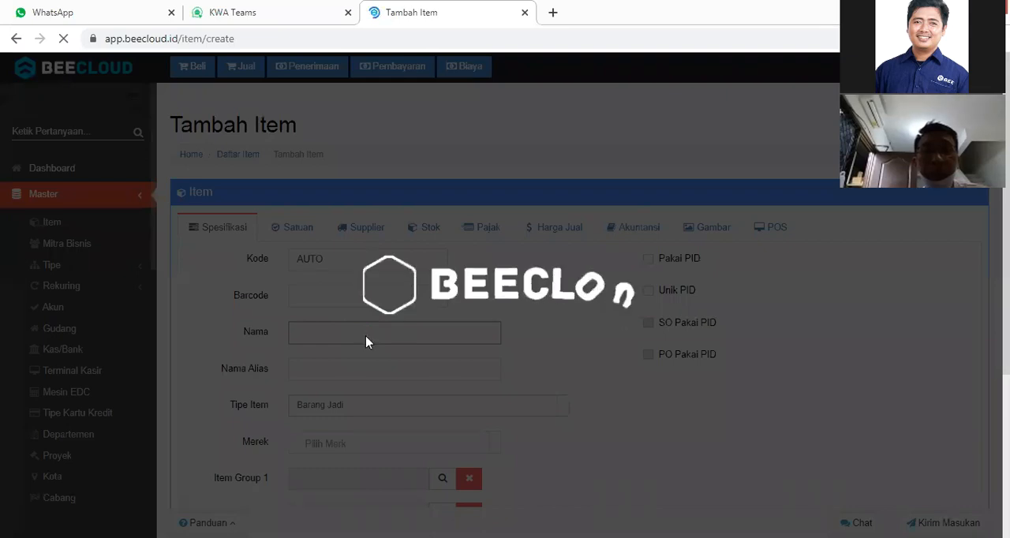
type("B")
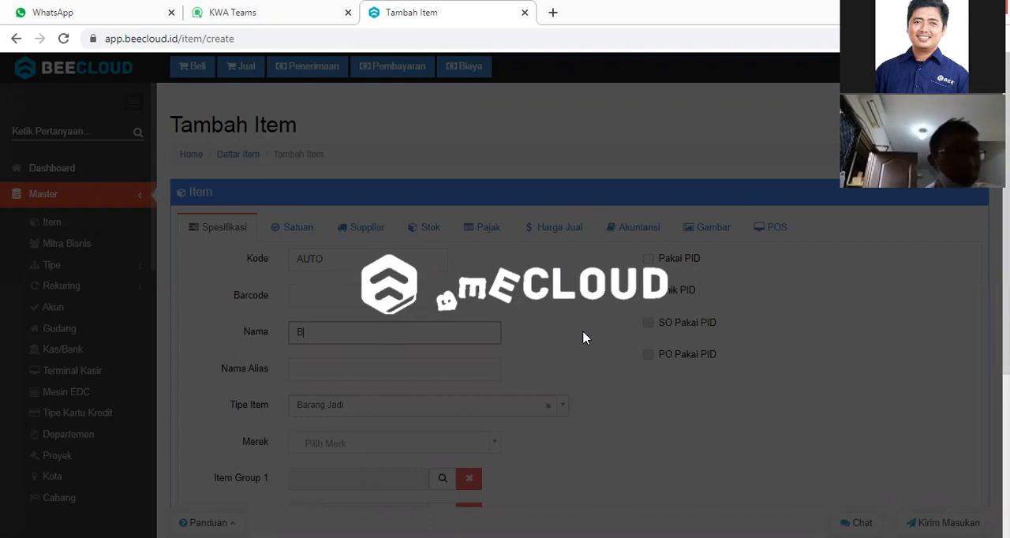
type("a")
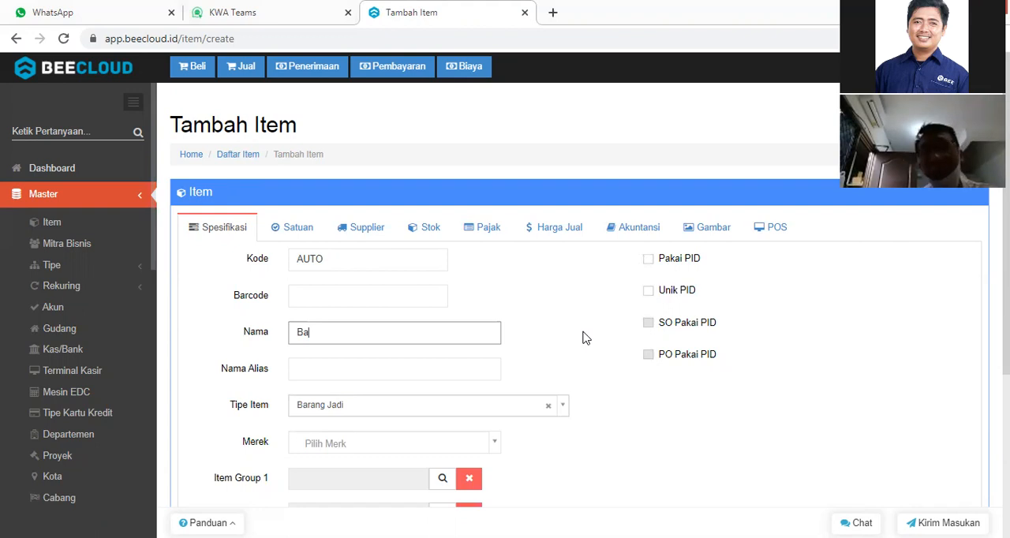
type("han")
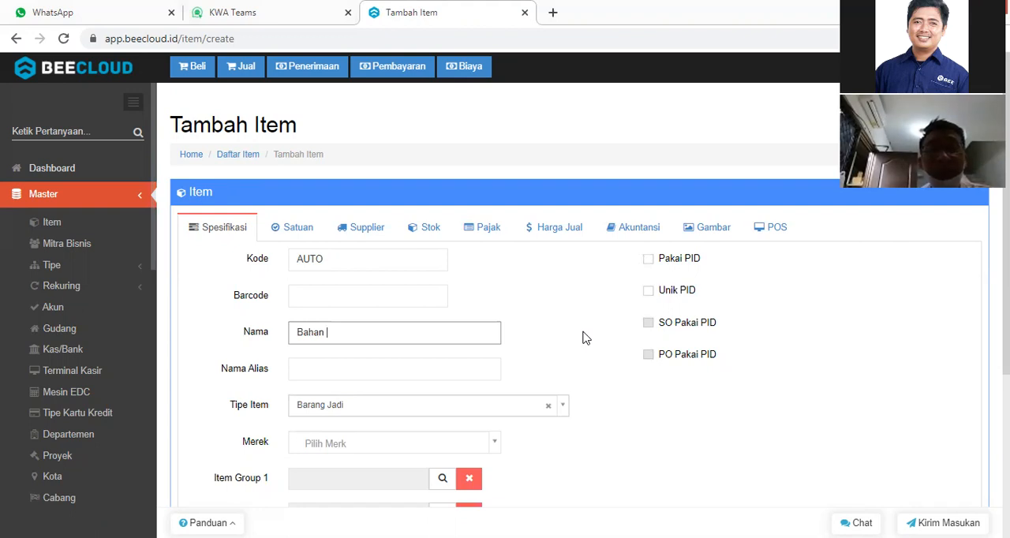
type("Plastik")
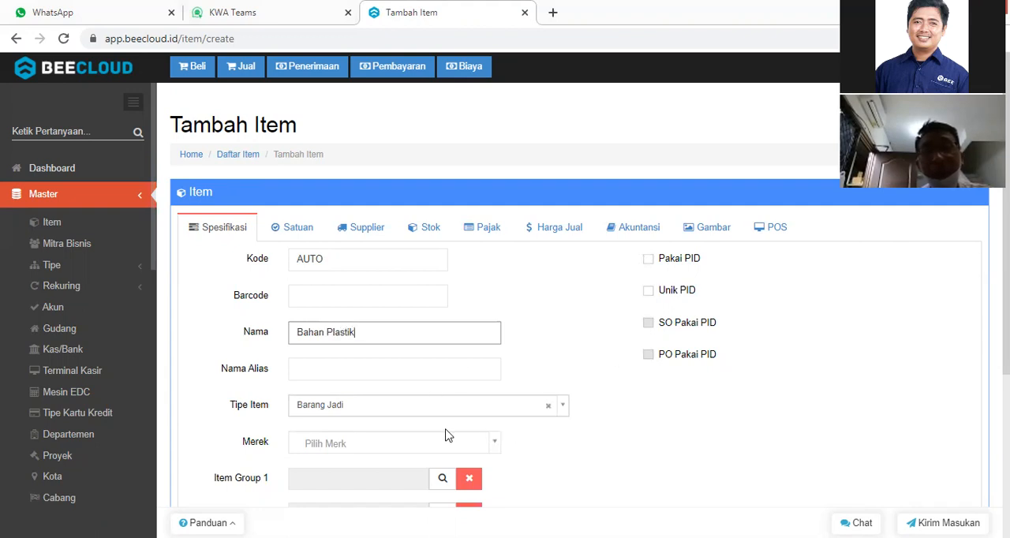
scroll(973, 260, "down", 1)
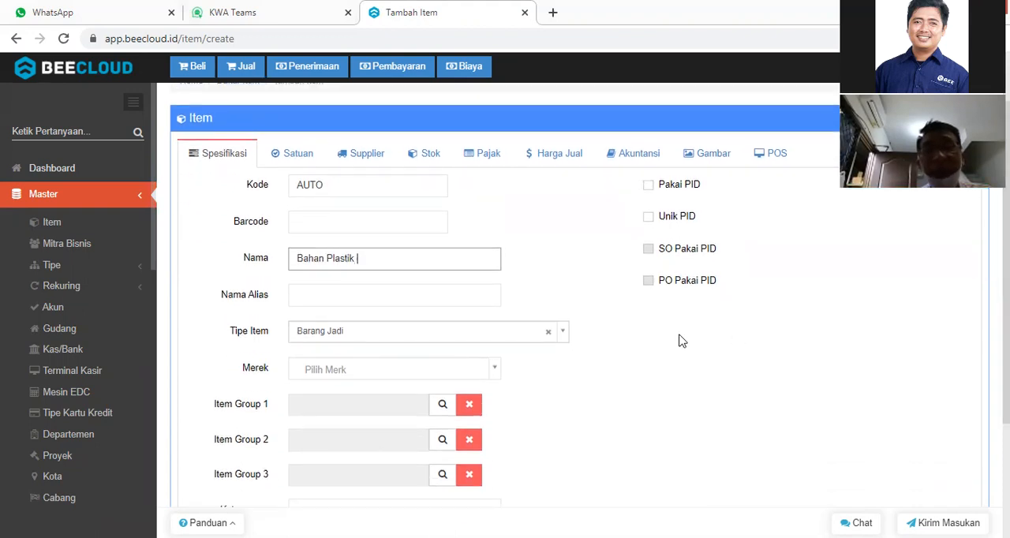
type("ABS")
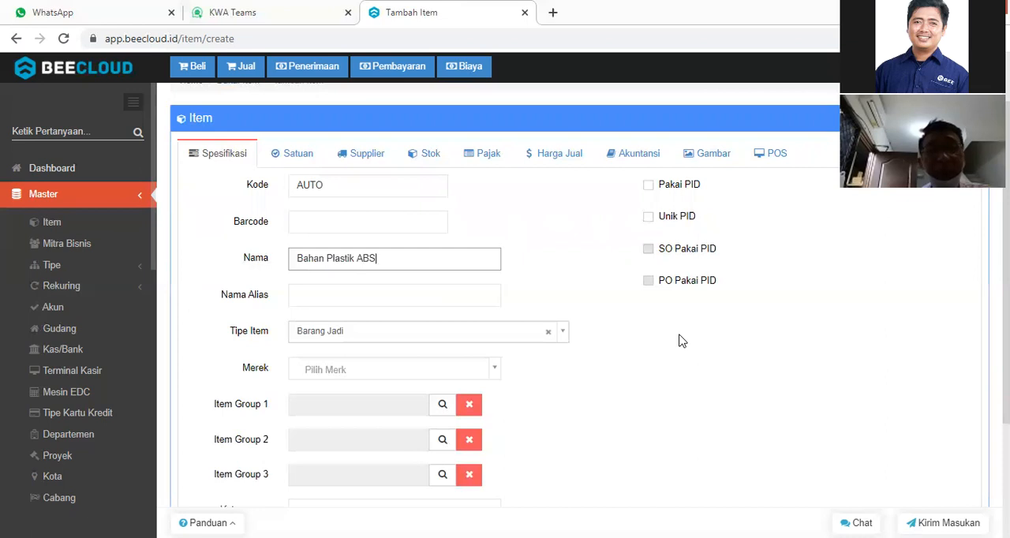
Search the Item Group 1 options for HELM and assign the Helm group to the item.
left_click(439, 409)
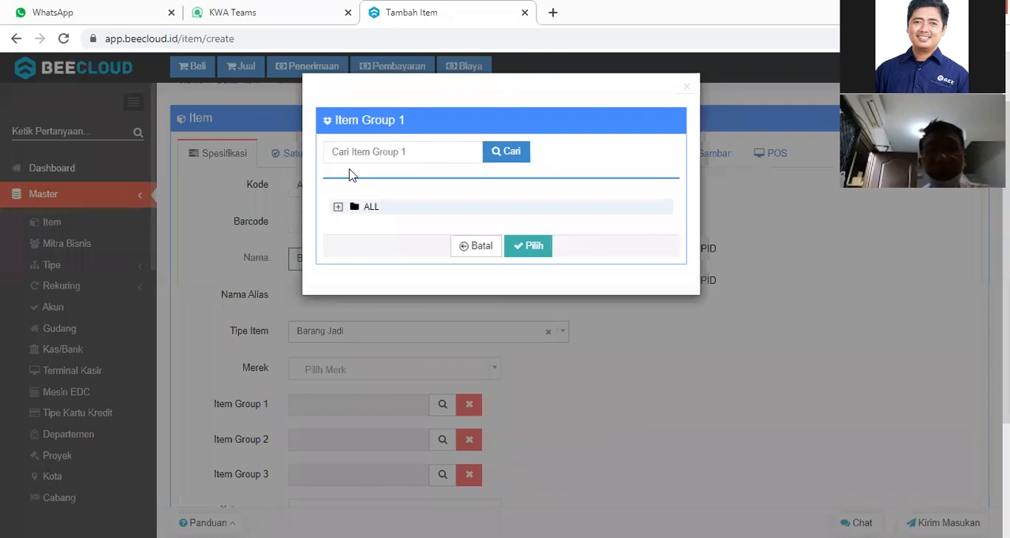
left_click(367, 154)
type("HELM")
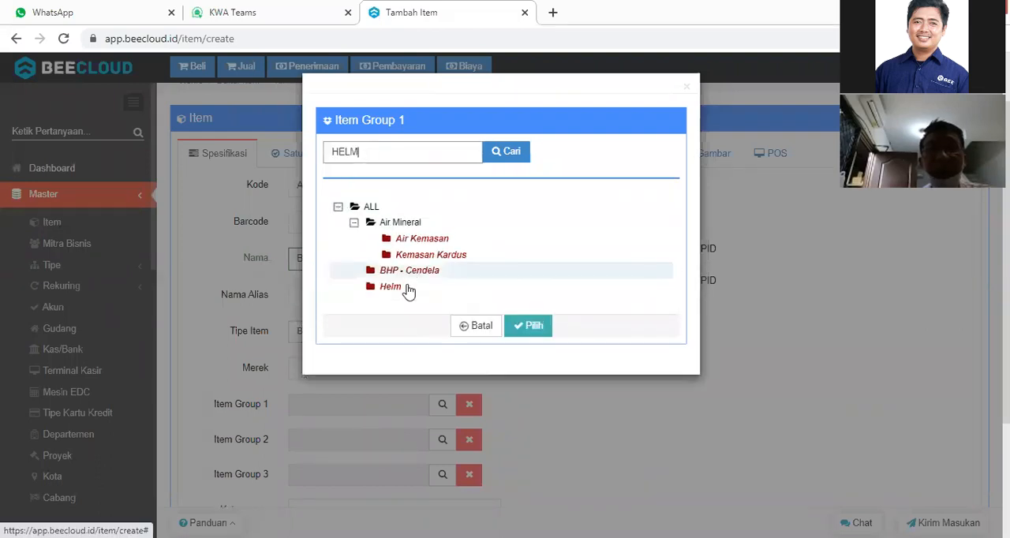
left_click(406, 289)
left_click(528, 326)
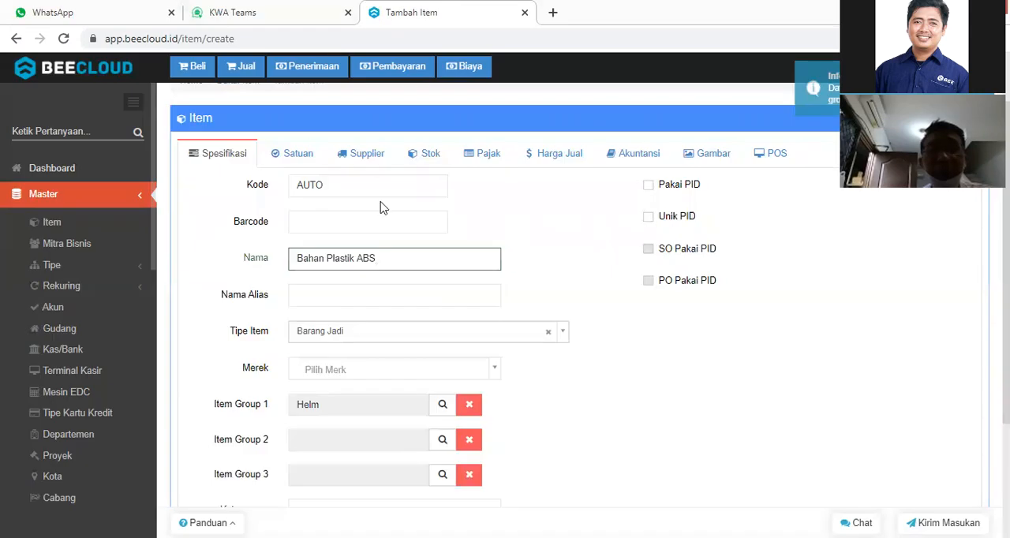
Set the item's first unit (Satuan -1) to KG.
left_click(294, 162)
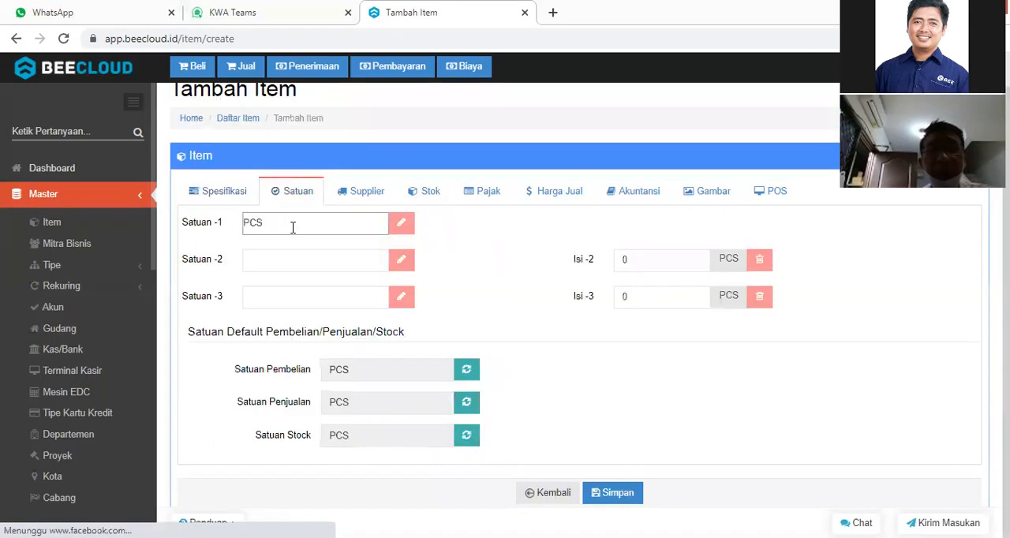
double_click(293, 227)
type("KG")
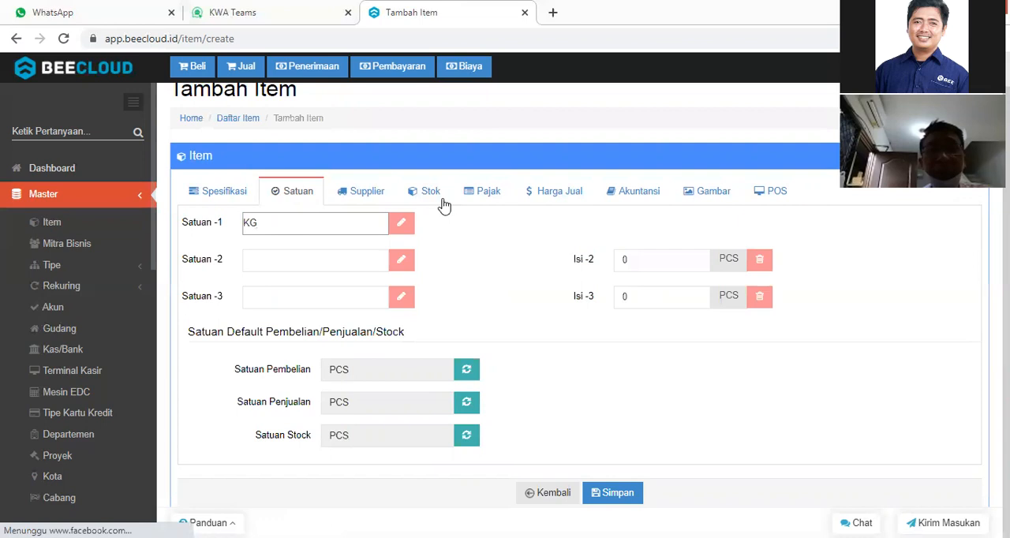
Set the Bahan Plastik ABS item's type to Bahan Baku in its specifications and save the item.
left_click(224, 194)
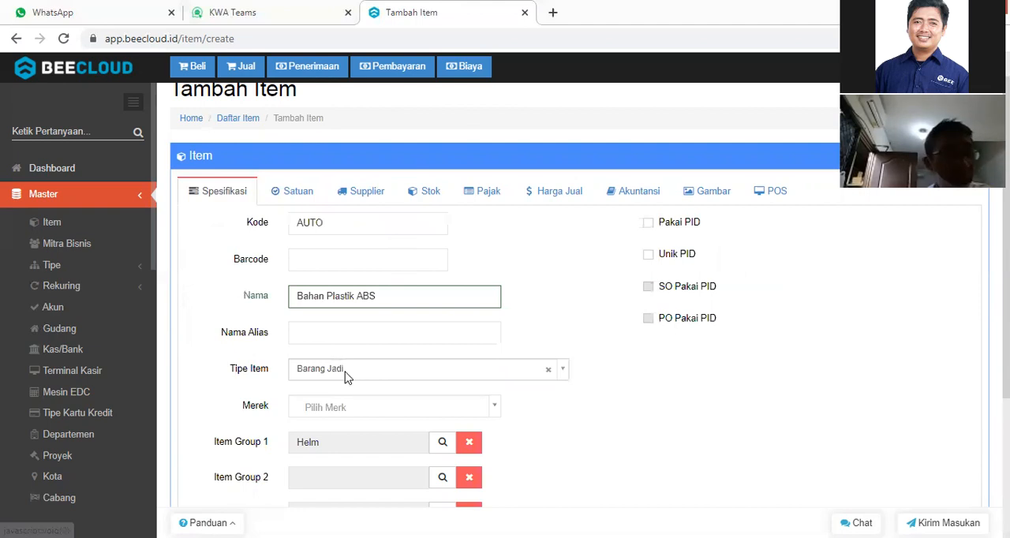
left_click(345, 377)
type("BAH")
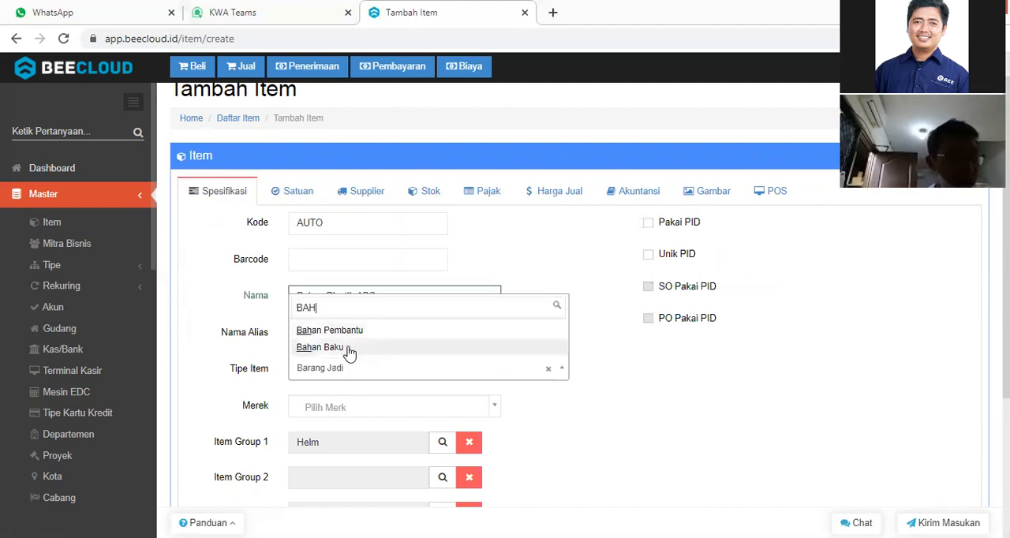
left_click(350, 349)
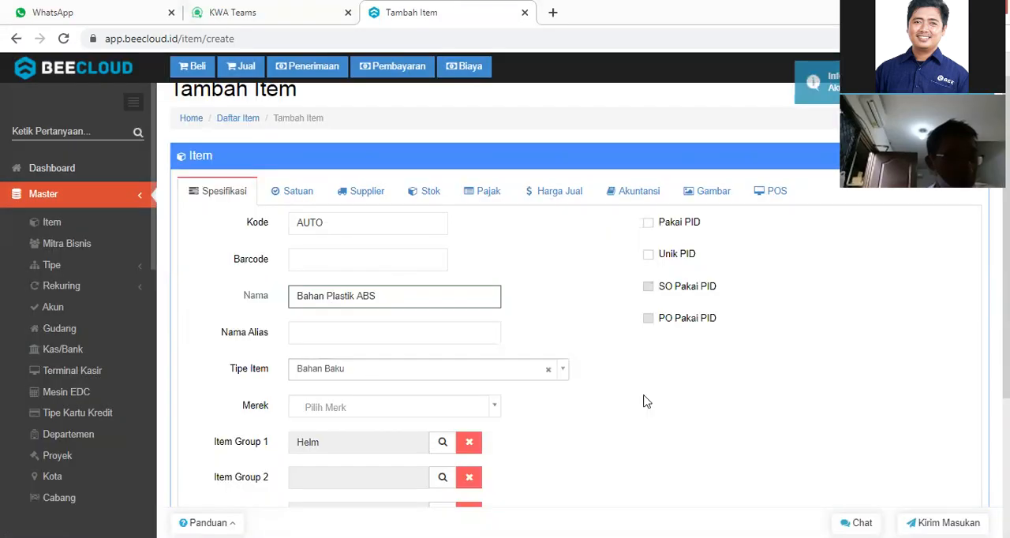
scroll(643, 402, "down", 3)
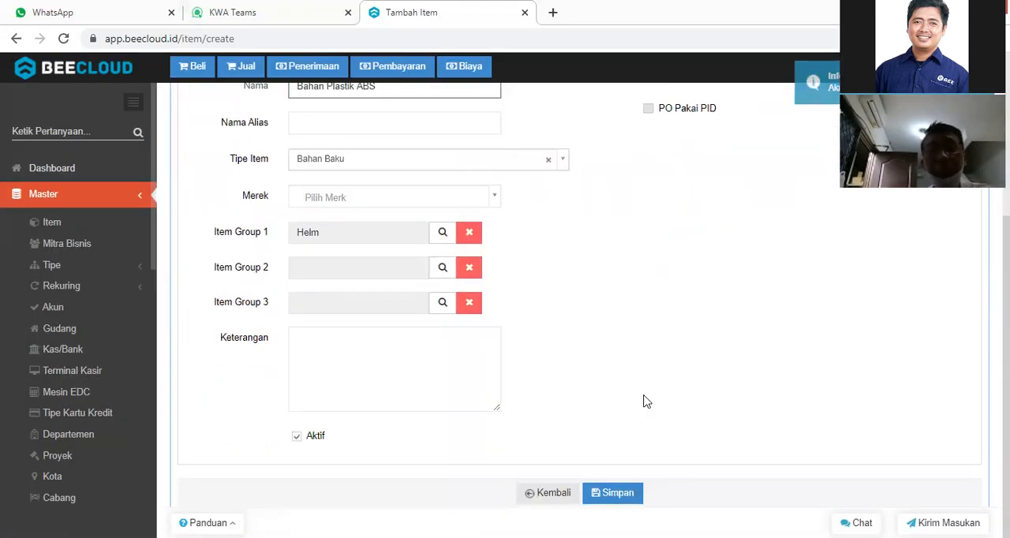
left_click(612, 493)
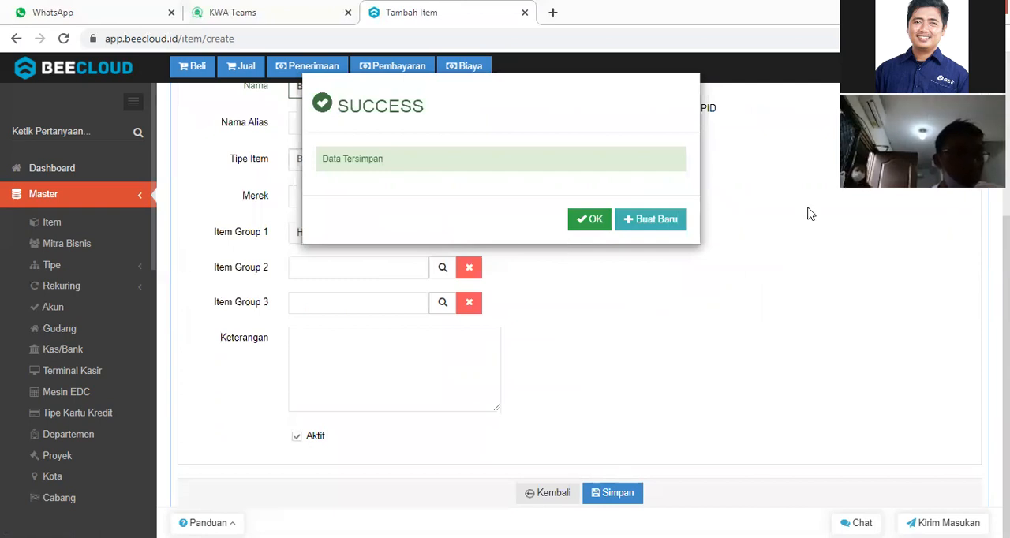
Start another new item from the save confirmation and name it Bahan Plastik PP.
left_click(653, 221)
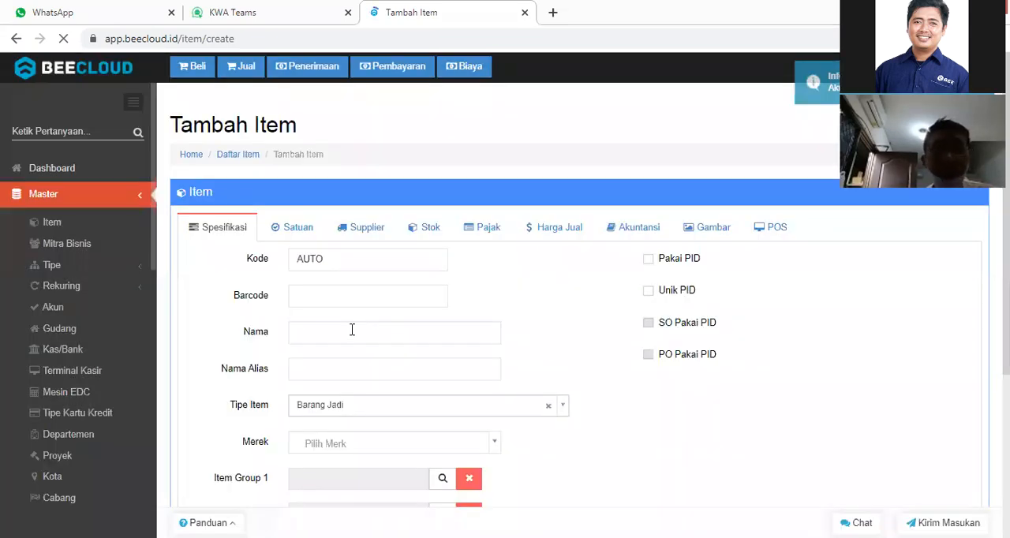
left_click(352, 329)
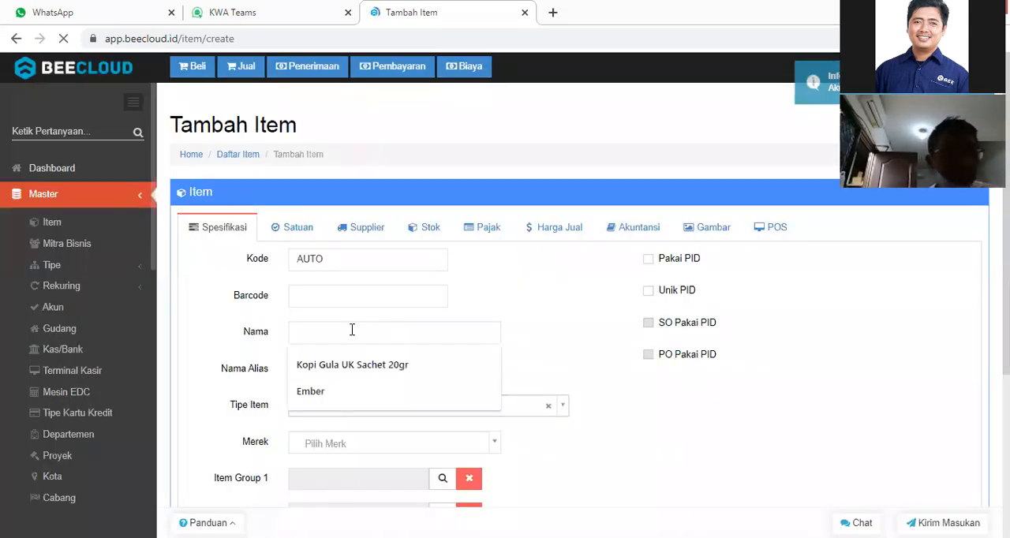
type("Bahan Plastik")
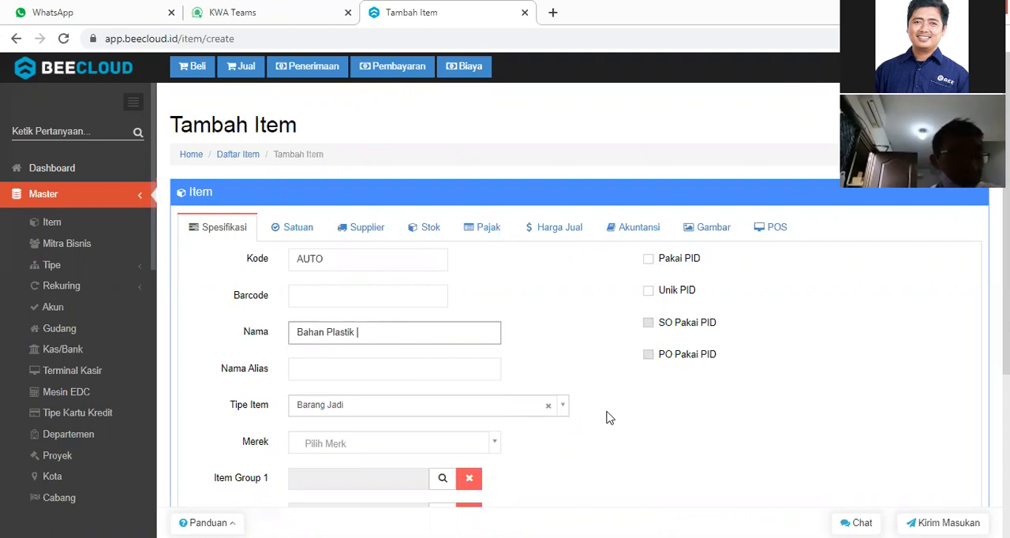
type("PP")
scroll(631, 430, "down", 2)
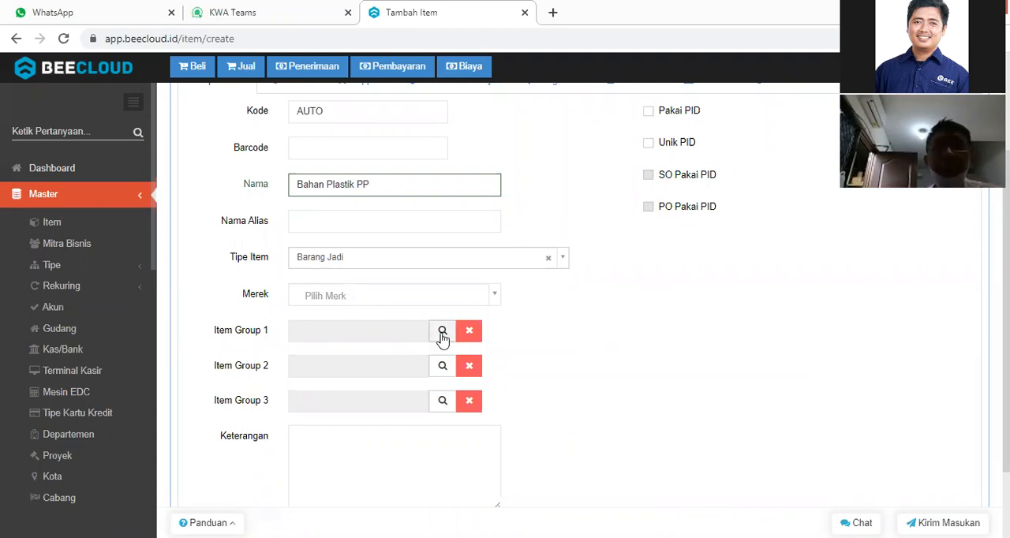
Search the Item Group 1 options for HELM and assign the Helm group to the Bahan Plastik PP item.
left_click(441, 331)
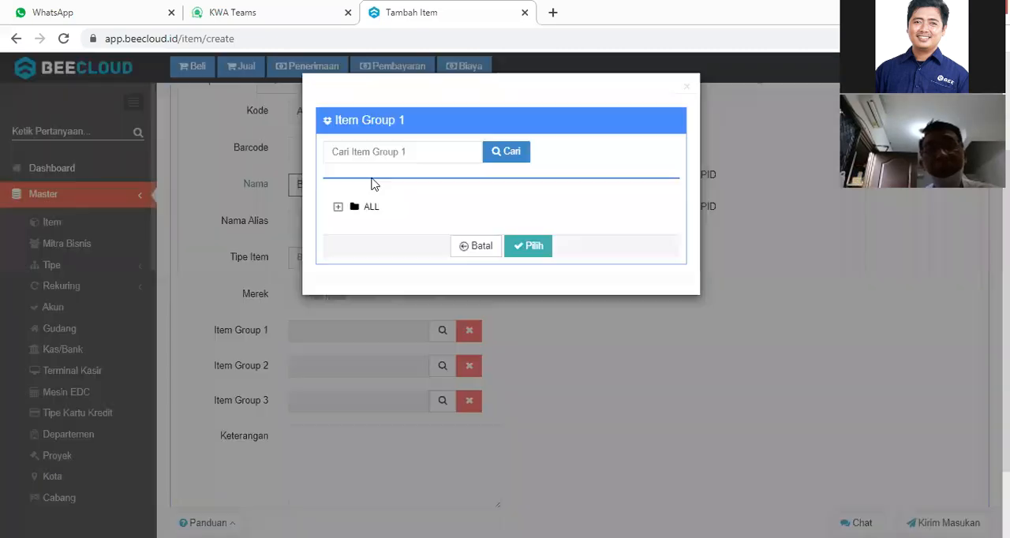
left_click(363, 156)
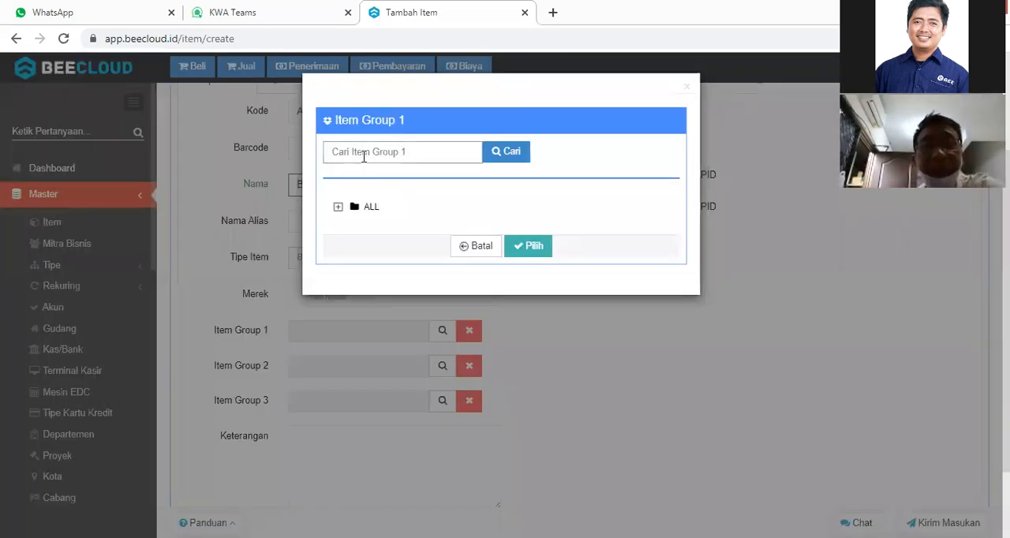
type("HELM")
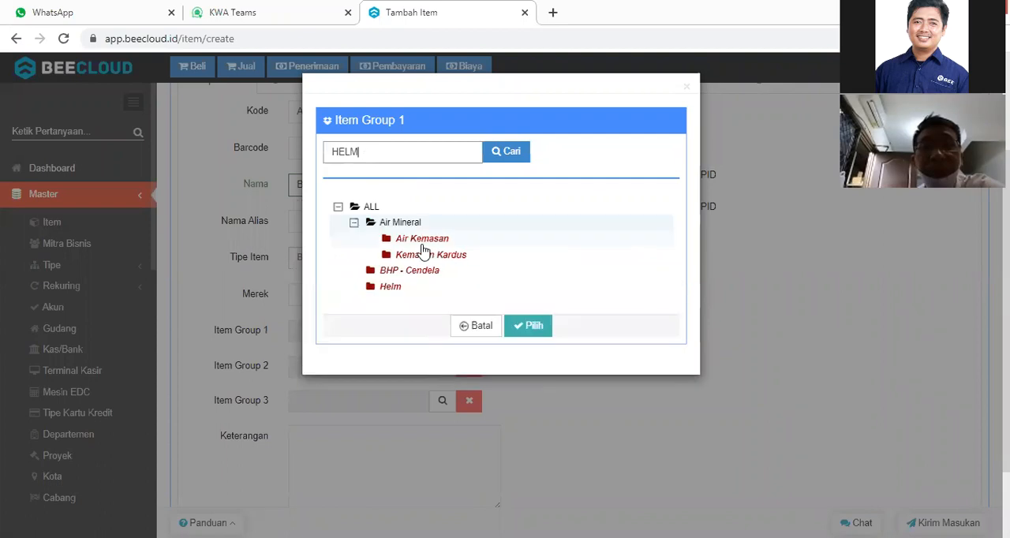
left_click(408, 289)
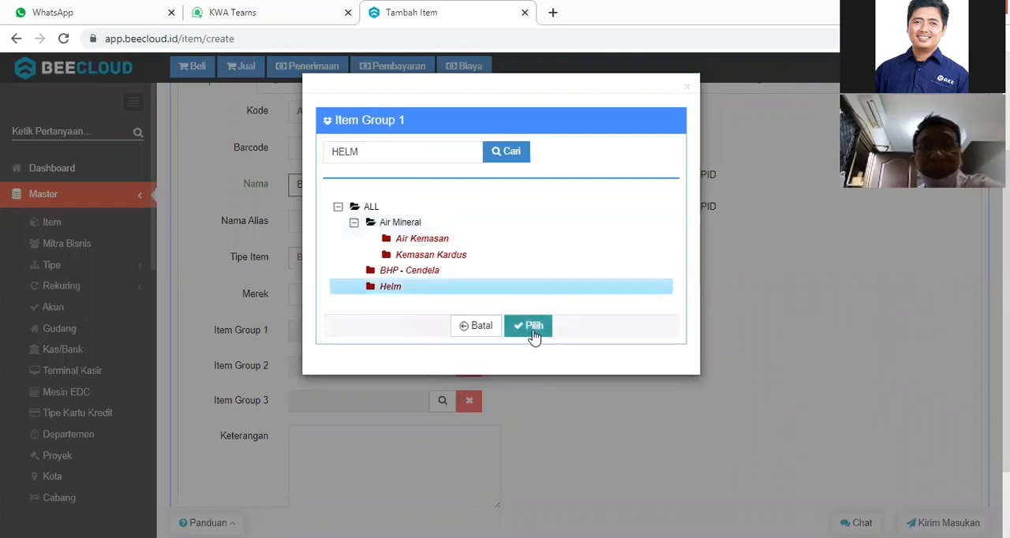
left_click(536, 326)
Set the Bahan Plastik PP item's type (Tipe Item) to Bahan Baku.
left_click(388, 268)
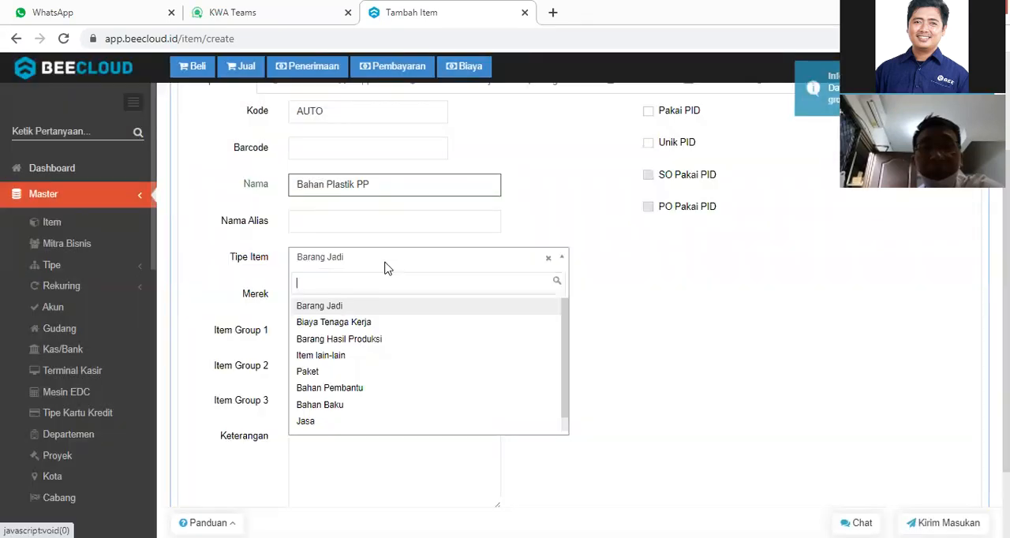
type("BAHAN")
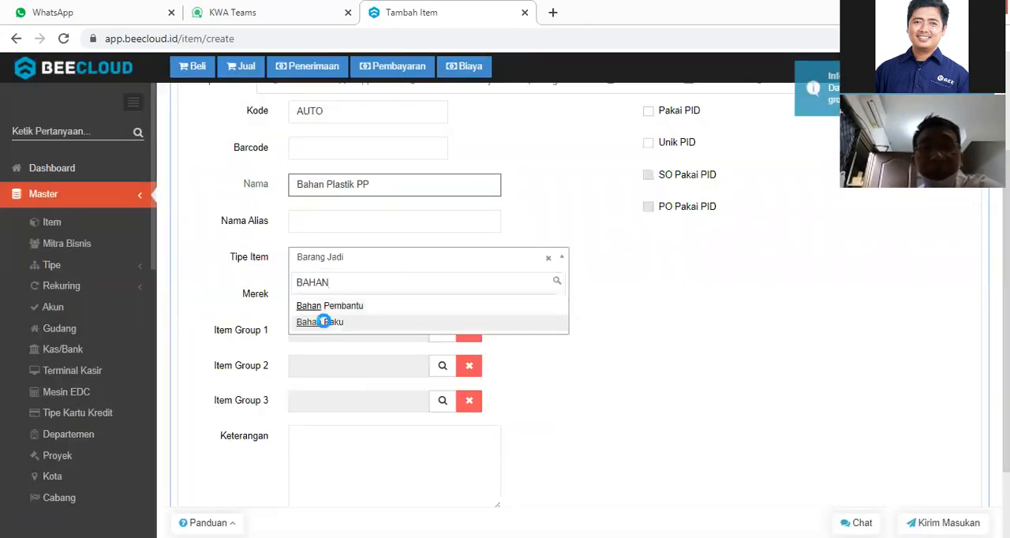
key("Return")
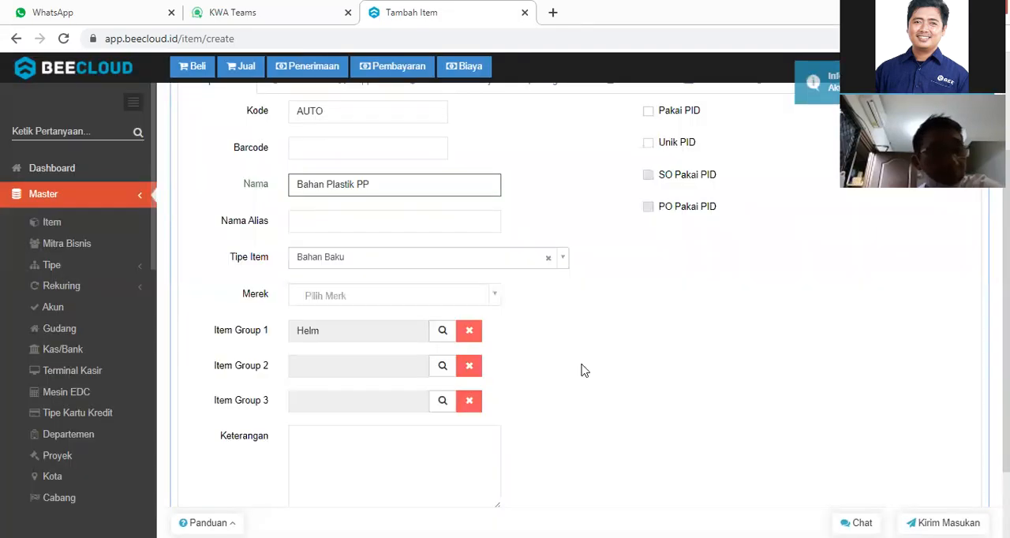
Set the Bahan Plastik PP item's first unit (Satuan -1) to KG and save the item.
scroll(584, 371, "down", 2)
scroll(246, 189, "up", 5)
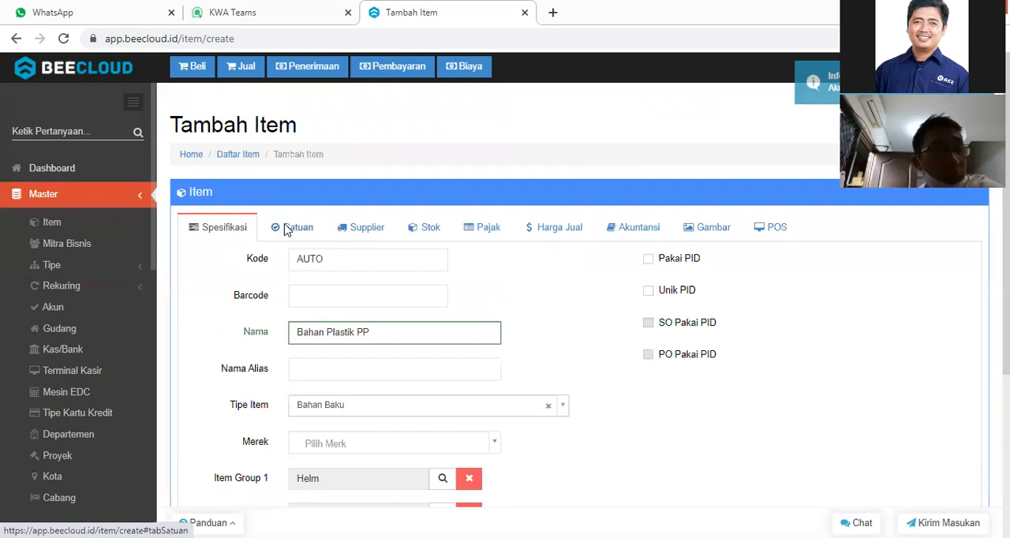
left_click(285, 229)
left_click(300, 261)
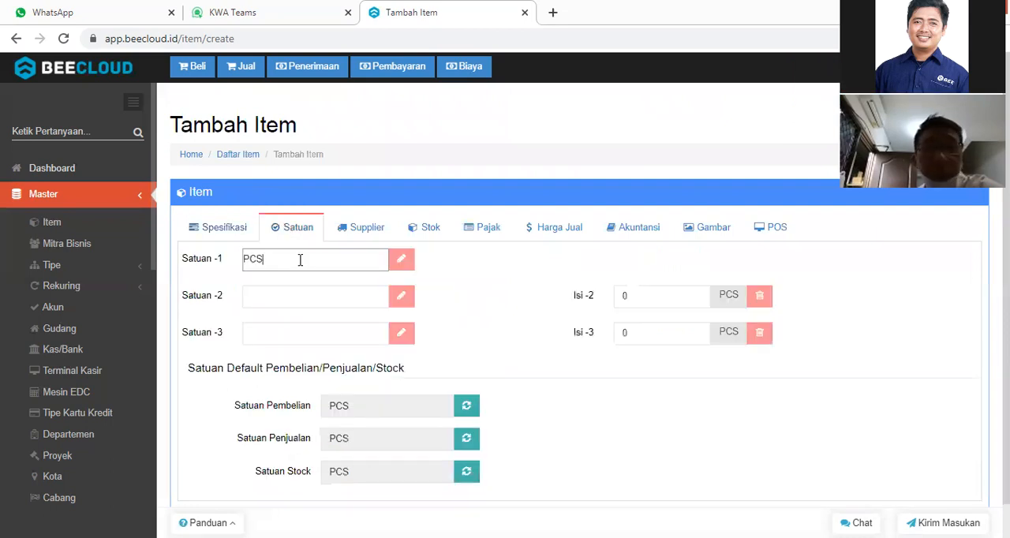
key("ctrl+a")
type("KG")
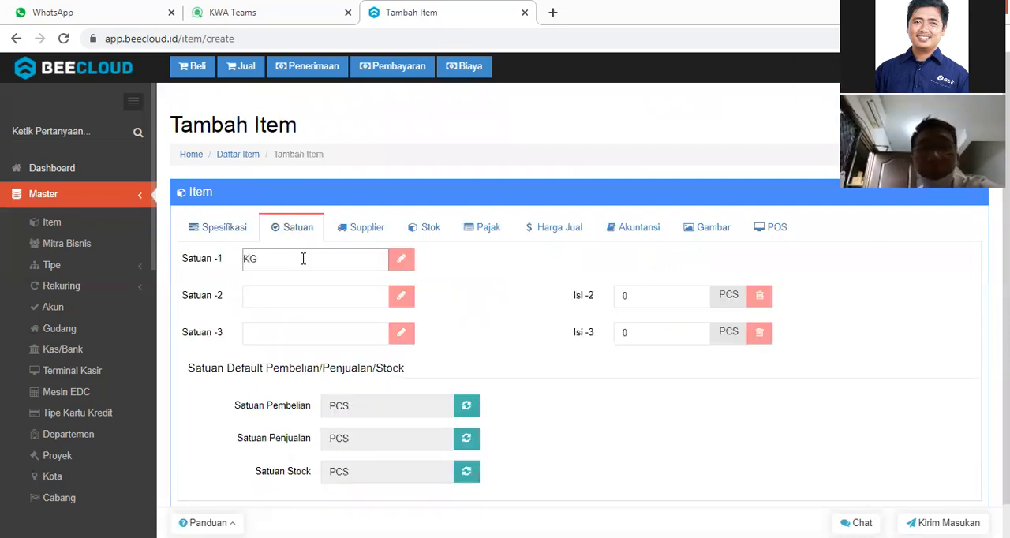
scroll(606, 445, "down", 1)
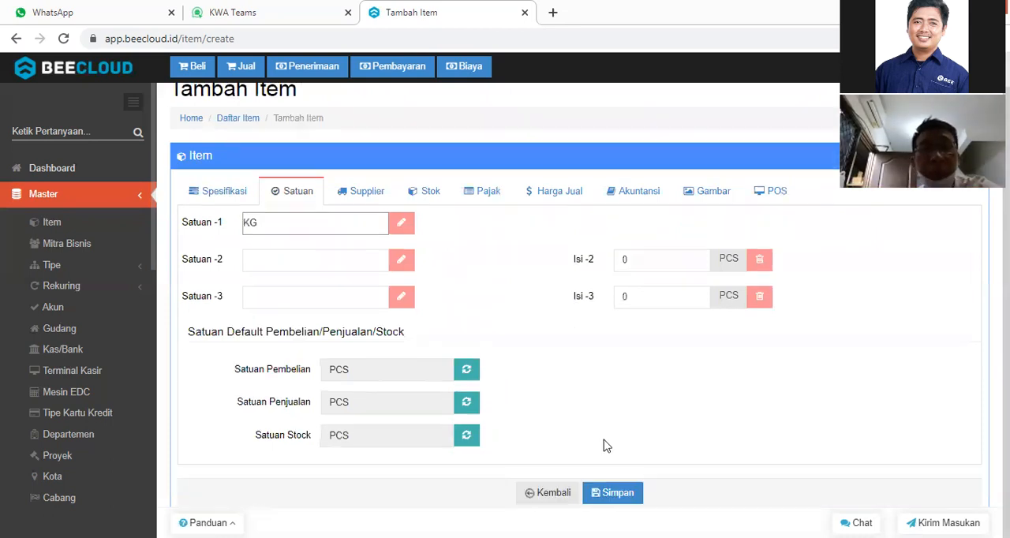
left_click(612, 494)
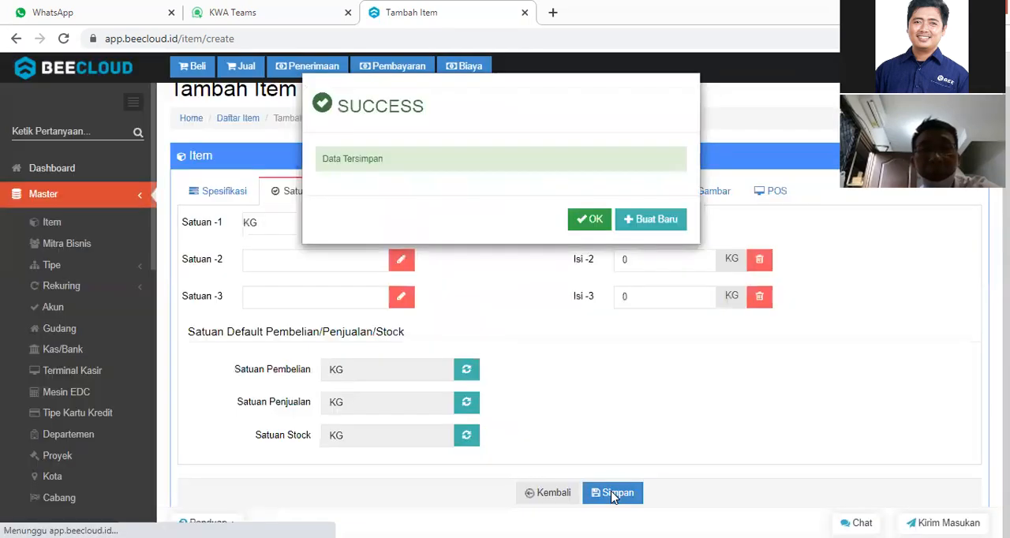
Start another new item from the save confirmation and name it Biaya Mesin A.
left_click(650, 218)
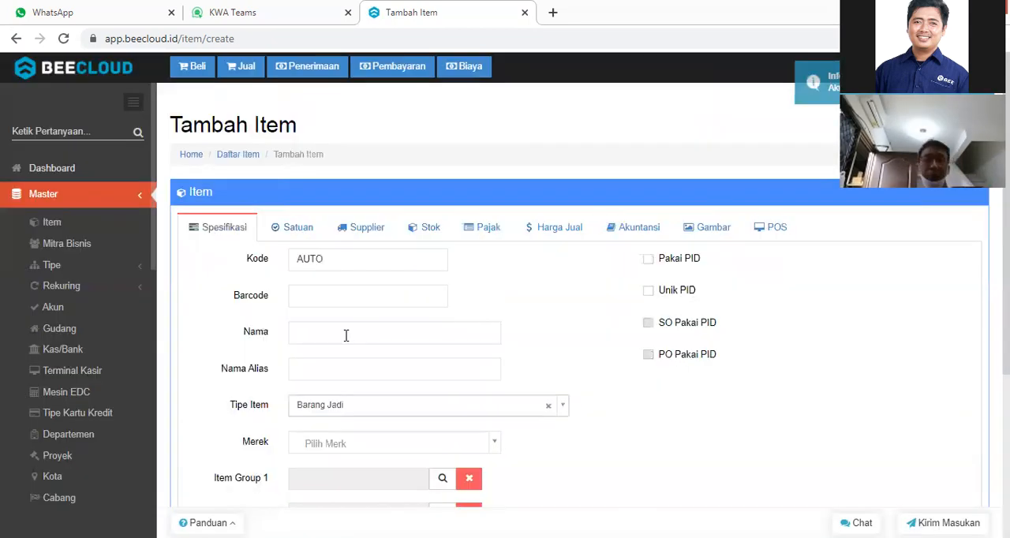
left_click(346, 335)
type("B")
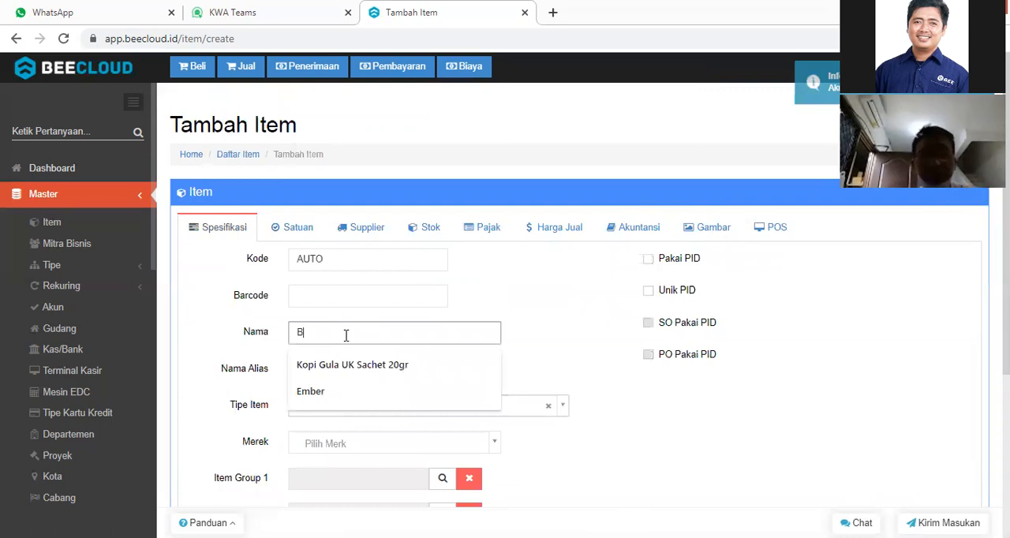
type("iaya")
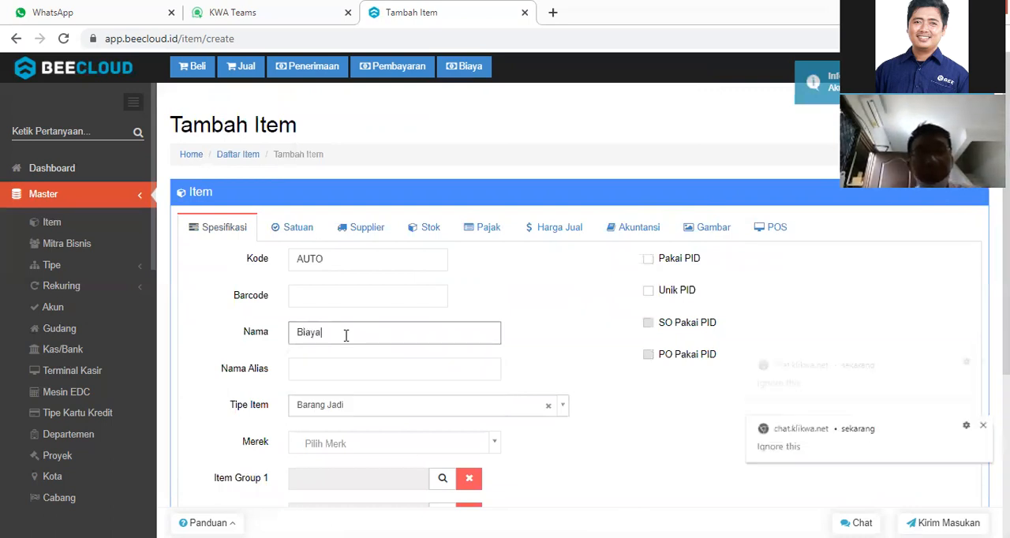
type(" Mesin A")
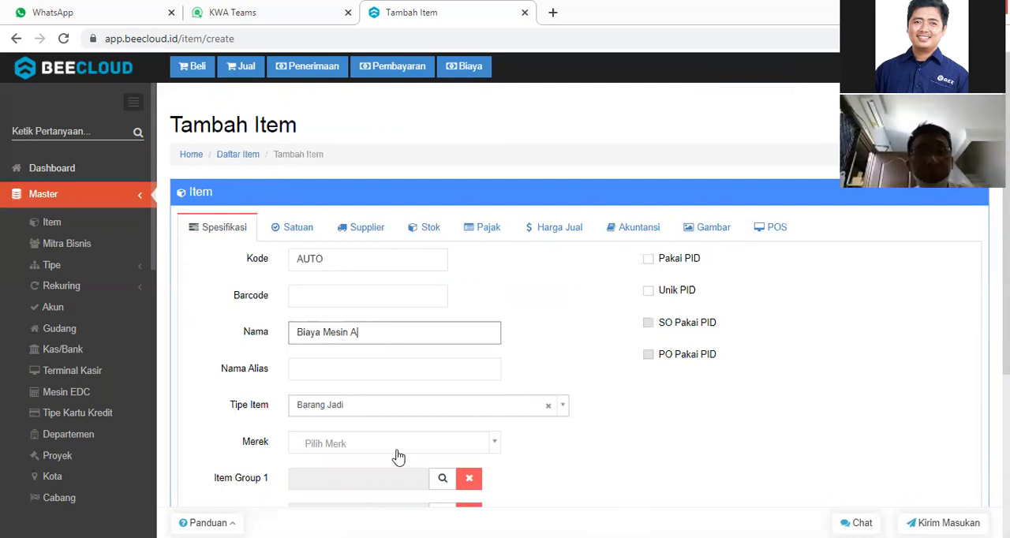
Search the Item Group 1 options for HELM and assign the Helm group to the Biaya Mesin A item.
left_click(440, 481)
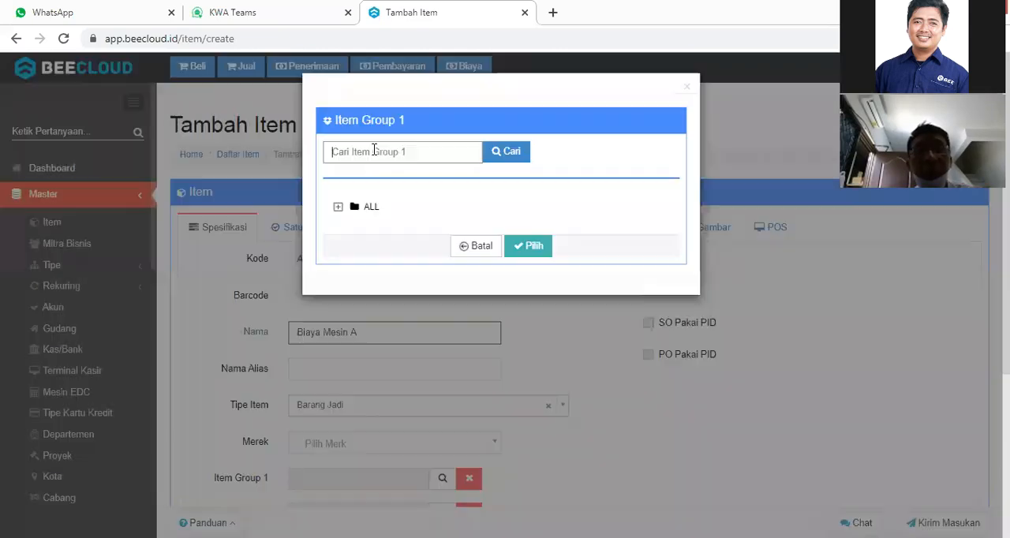
type("HELM")
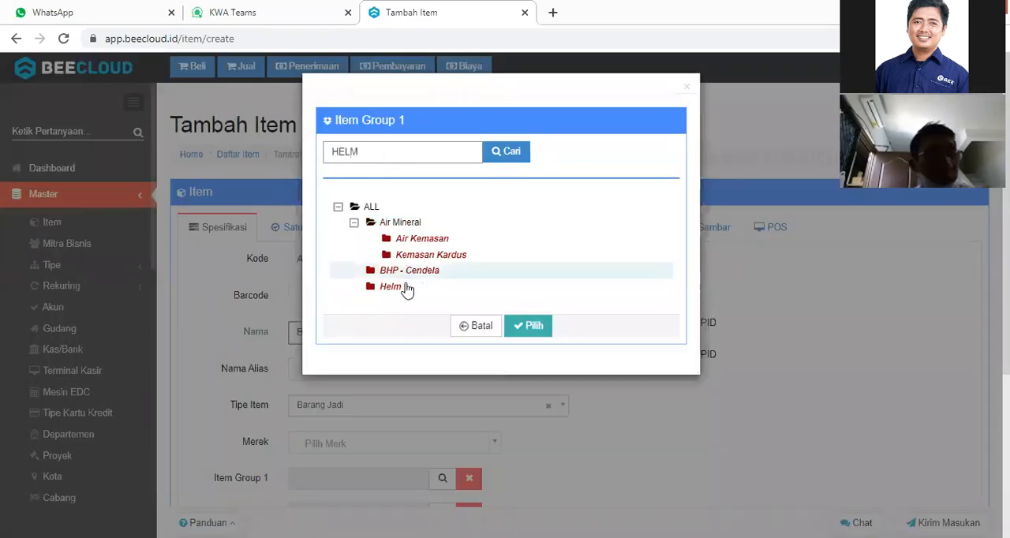
left_click(405, 289)
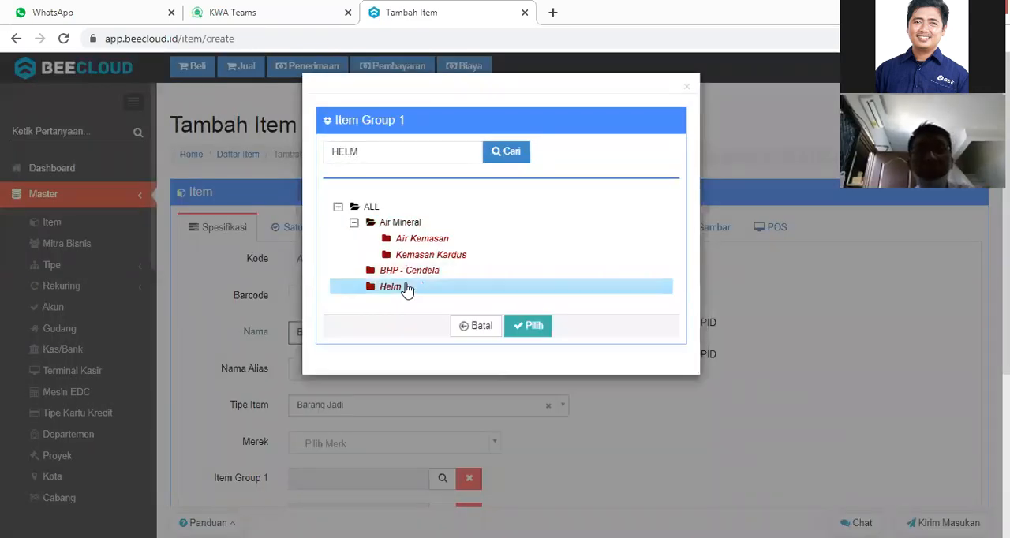
left_click(528, 326)
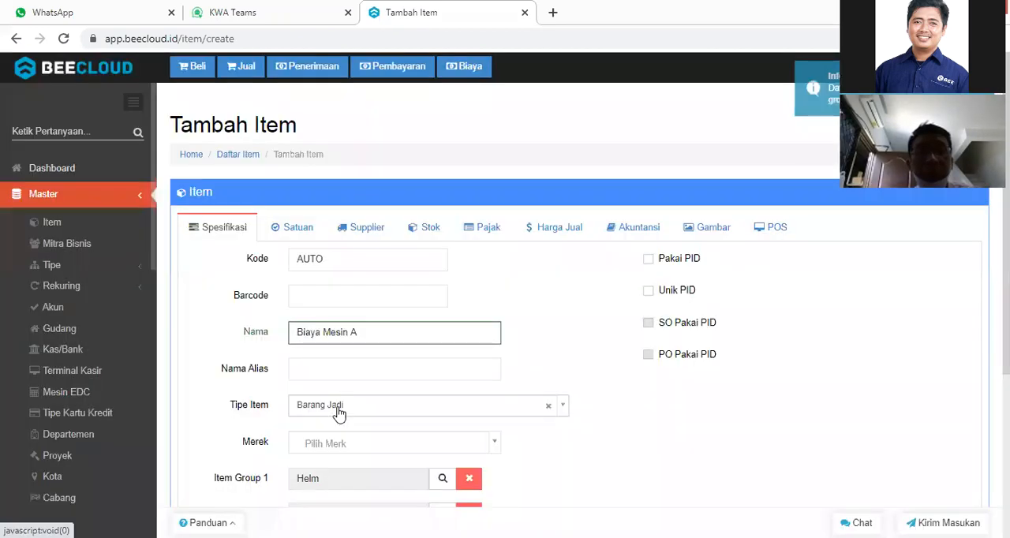
Set the Biaya Mesin A item's type (Tipe Item) to Jasa.
left_click(338, 407)
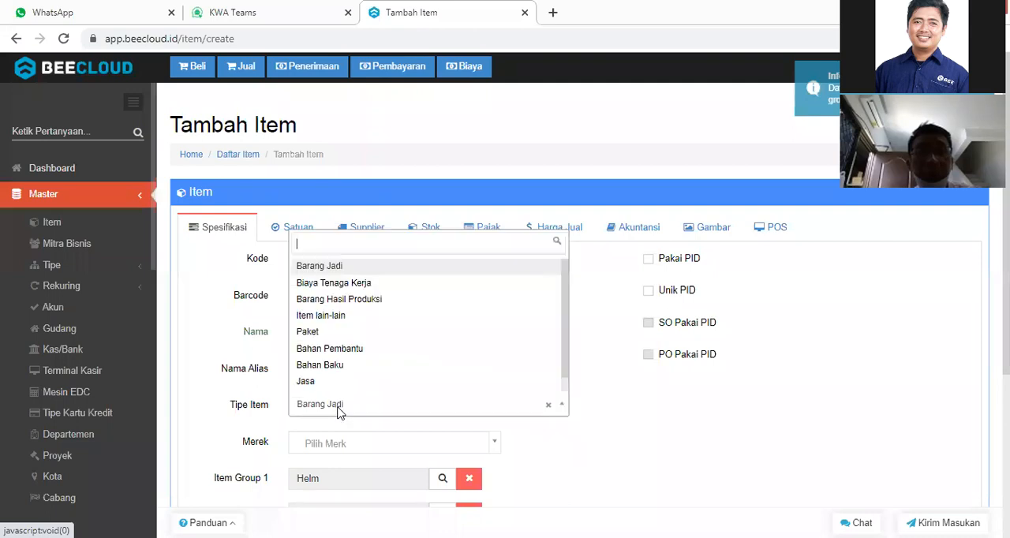
type("JASA")
left_click(326, 386)
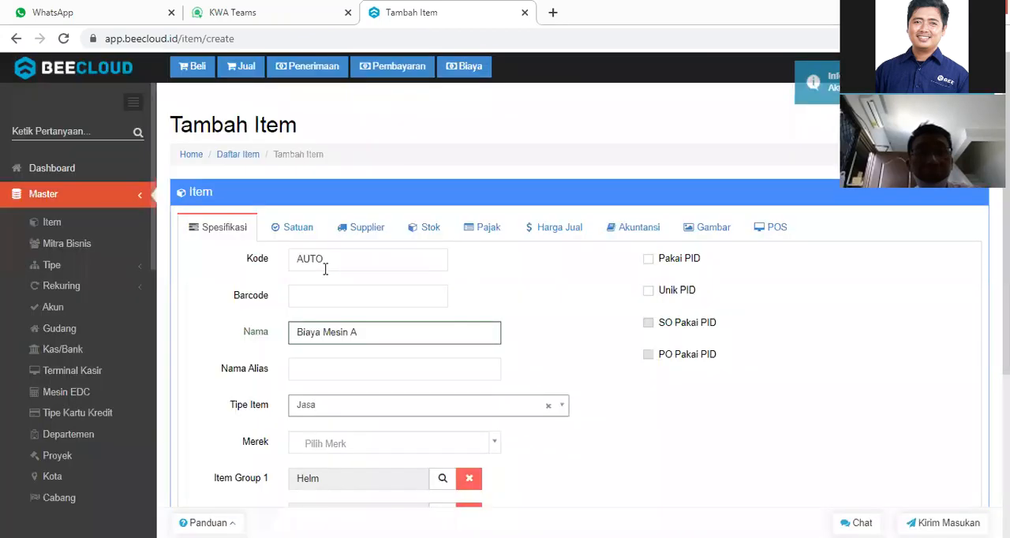
Set the Biaya Mesin A item's first unit (Satuan -1) to X and save the item.
left_click(295, 230)
left_click(314, 271)
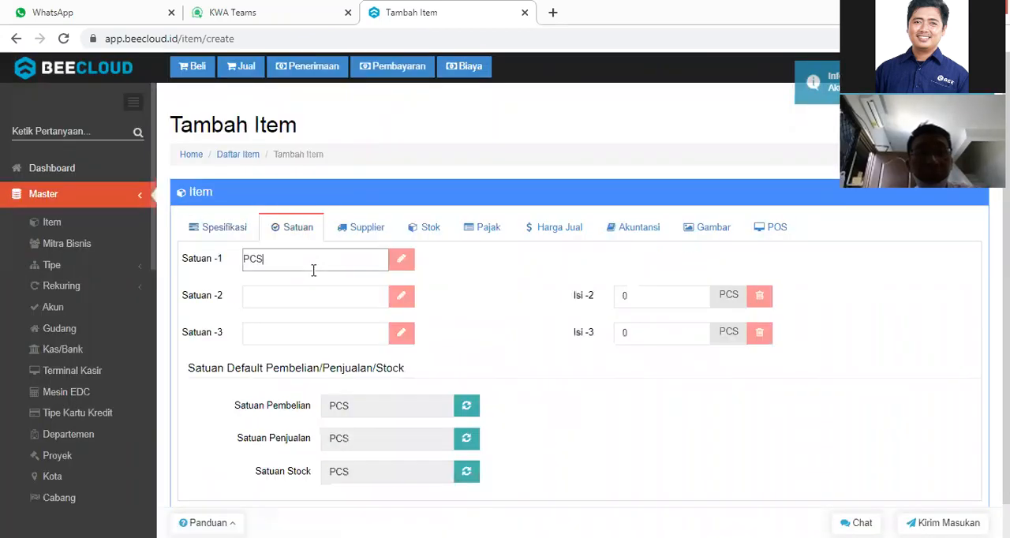
key("BackSpace")
key("BackSpace")
key("BackSpace")
type("X")
left_click(475, 298)
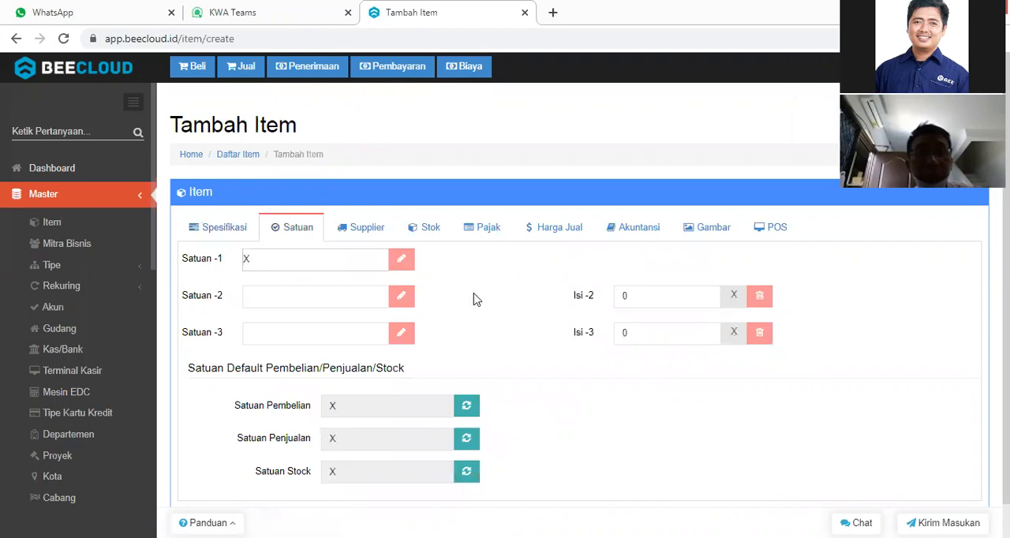
scroll(568, 418, "down", 1)
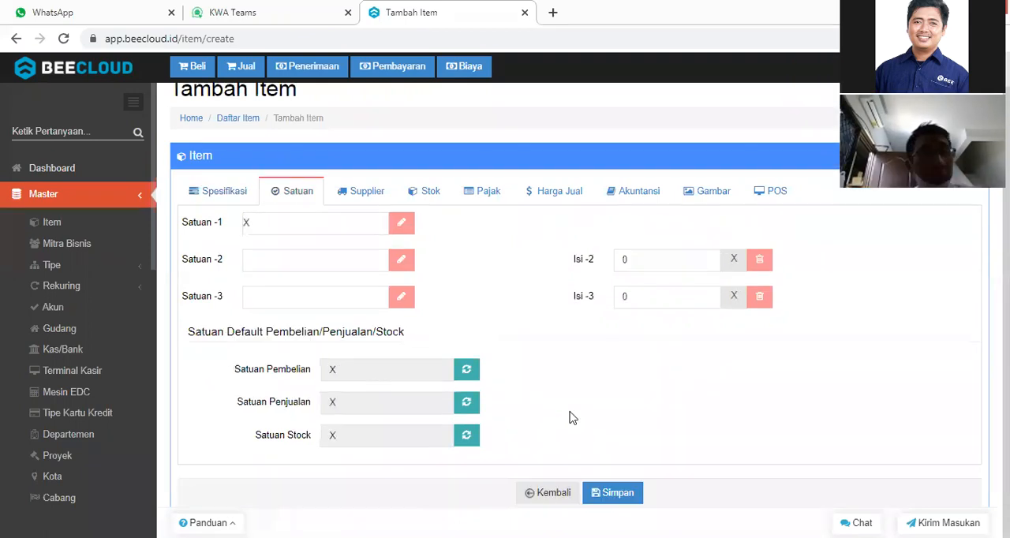
left_click(610, 493)
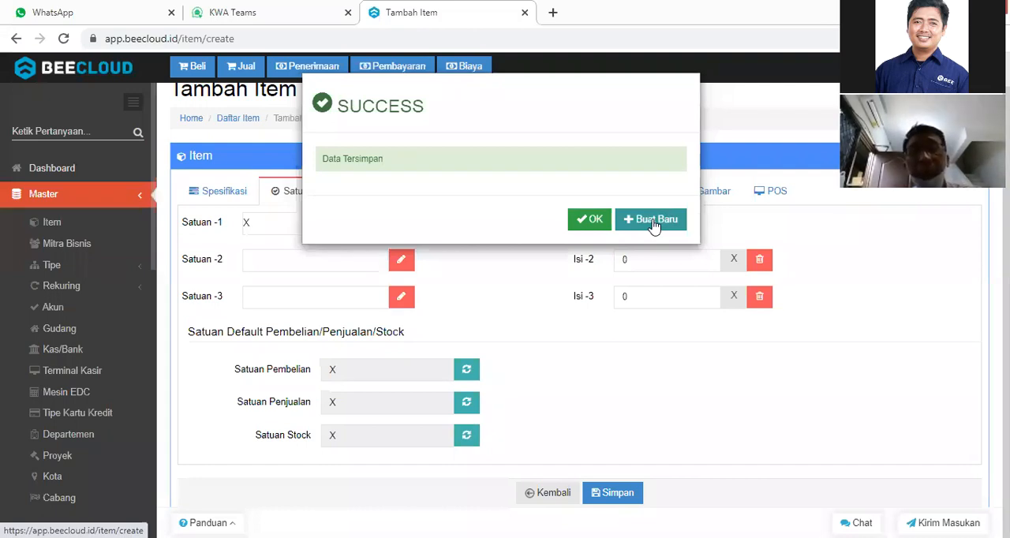
Start another new item from the save confirmation and name it Biaya Mesin B.
left_click(653, 222)
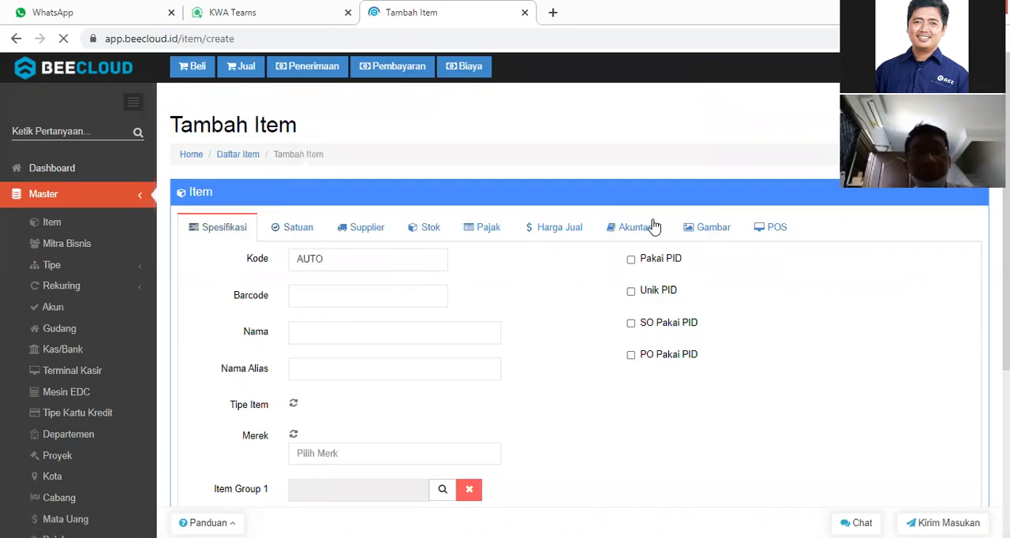
left_click(377, 331)
type("Bia")
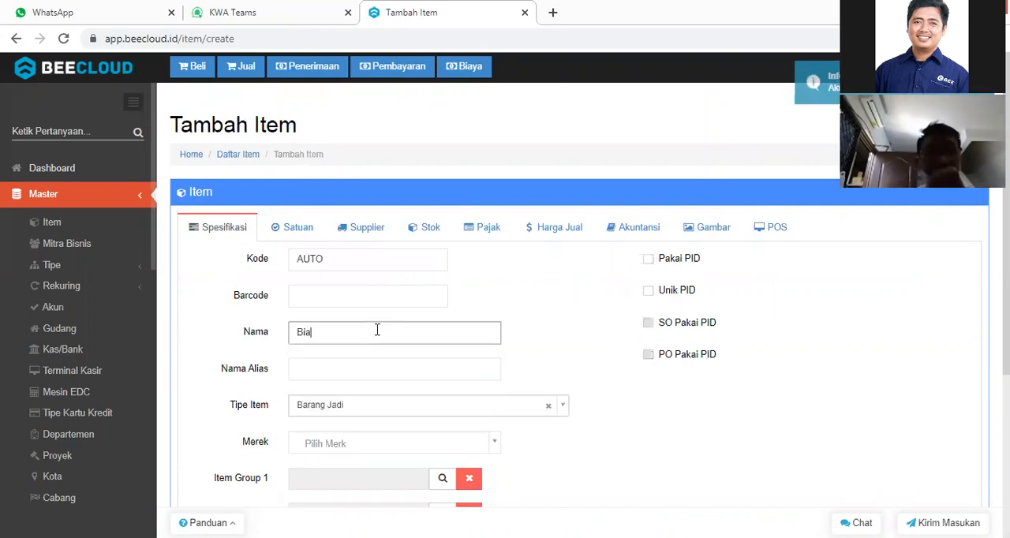
type("ya")
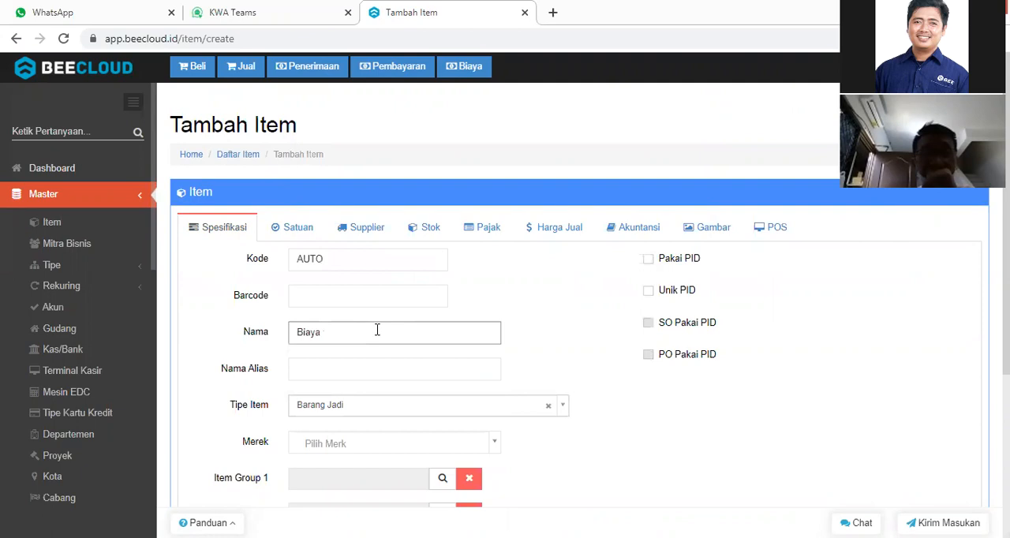
type(" Mesin B")
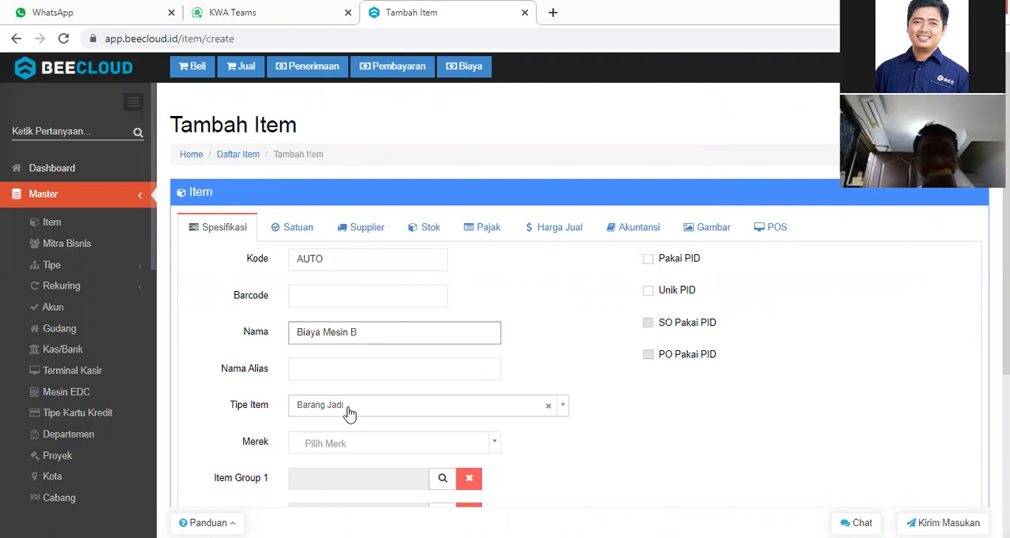
Search the Item Group 1 options for HELM and assign the Helm group to the Biaya Mesin B item.
left_click(442, 478)
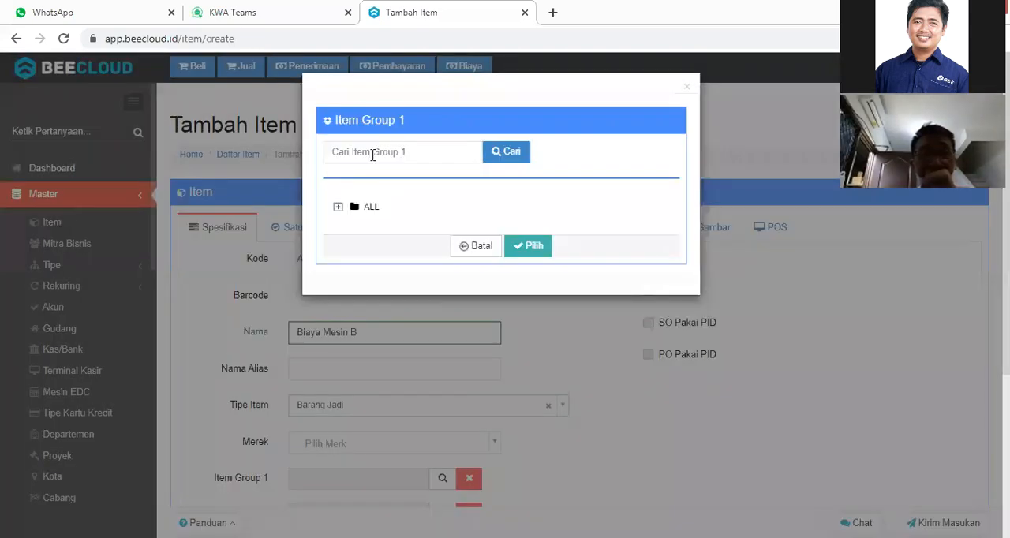
left_click(372, 155)
type("HELM")
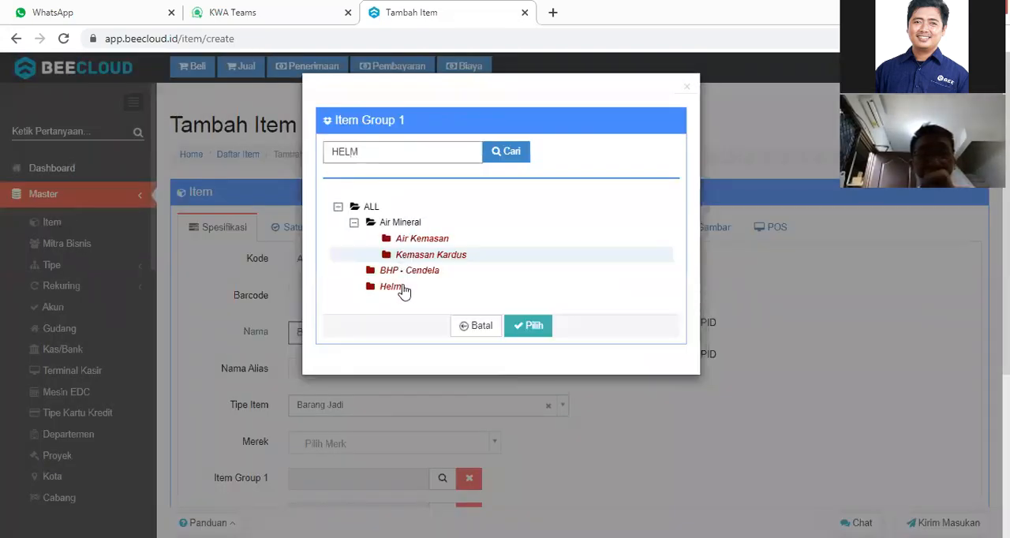
left_click(403, 288)
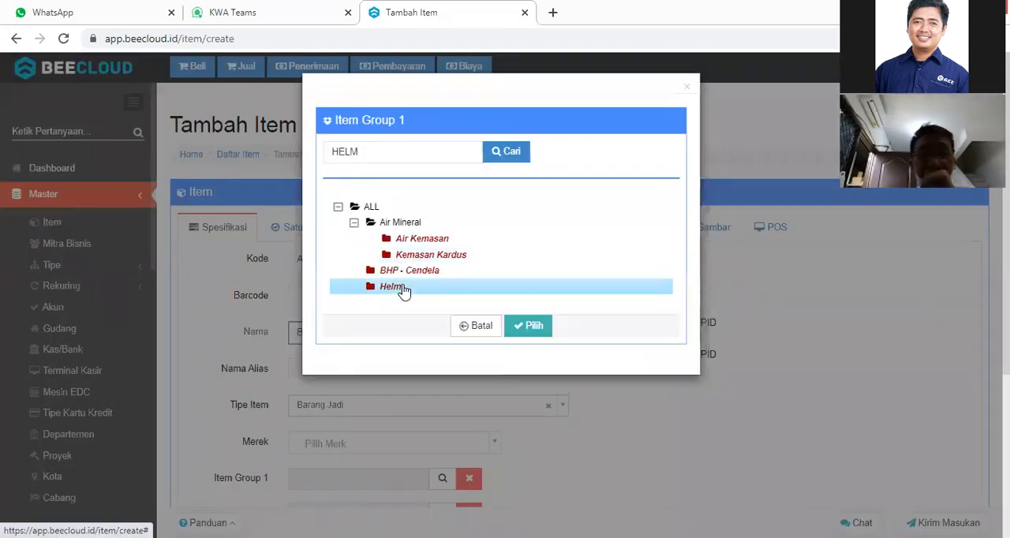
left_click(528, 330)
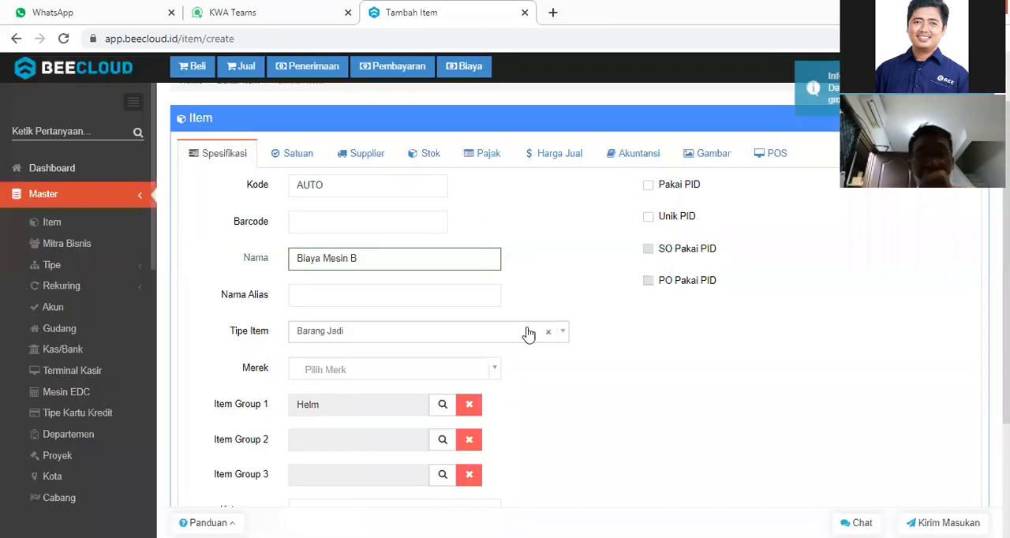
scroll(310, 231, "up", 1)
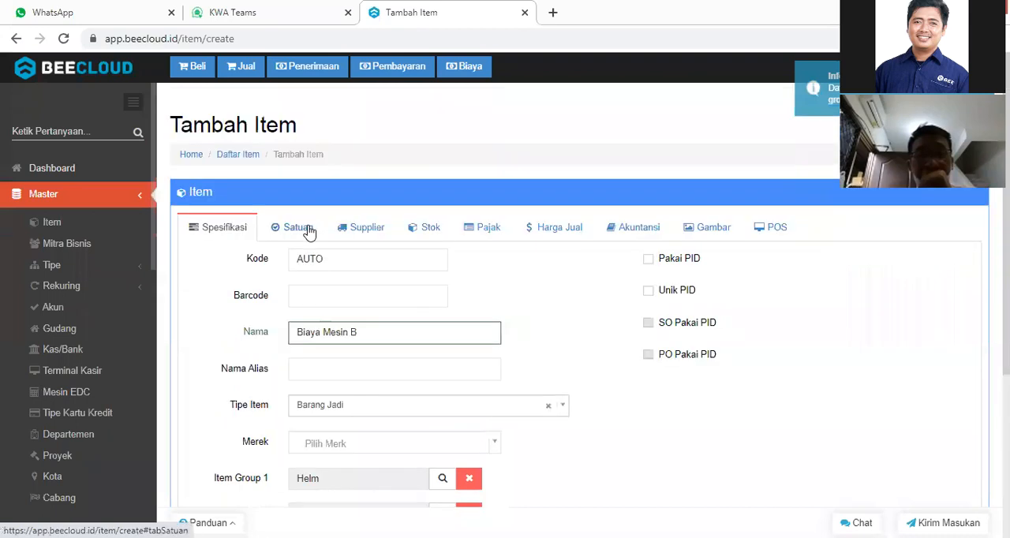
Set the Biaya Mesin B item's first unit (Satuan -1) to X and save the item.
left_click(309, 232)
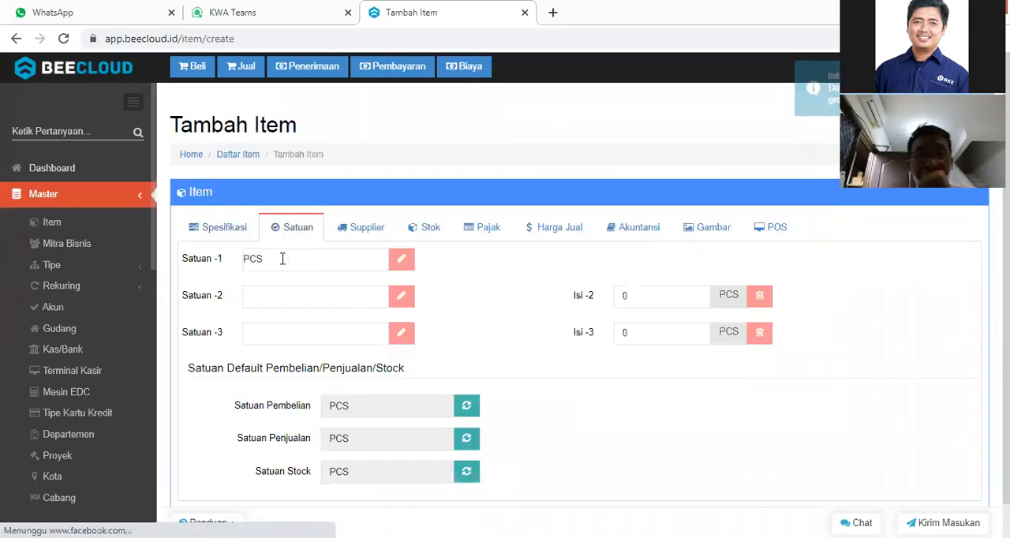
left_click(281, 258)
key("BackSpace")
key("BackSpace")
key("BackSpace")
type("X")
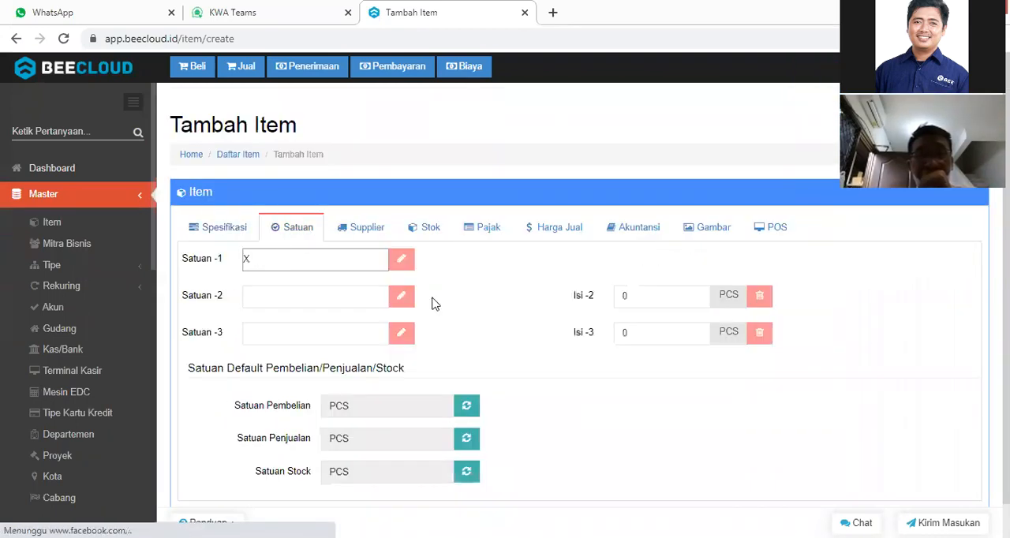
scroll(655, 434, "down", 1)
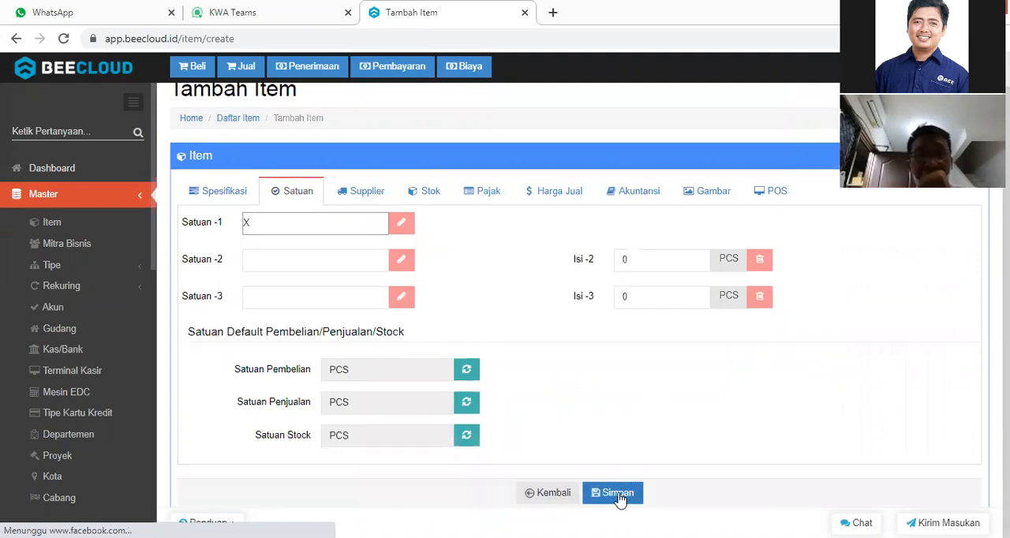
left_click(620, 497)
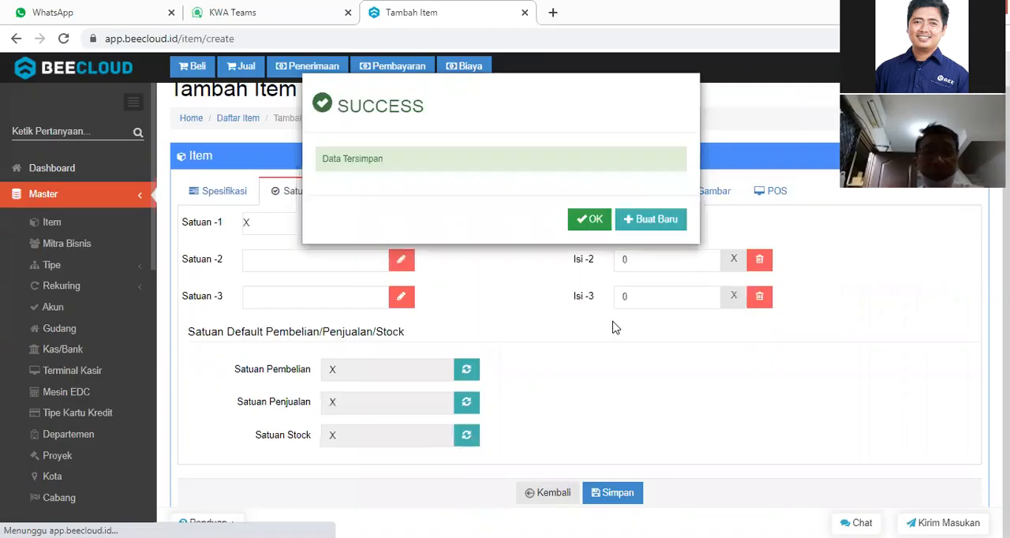
Start another new item from the save confirmation and name it Helm Retro.
left_click(647, 222)
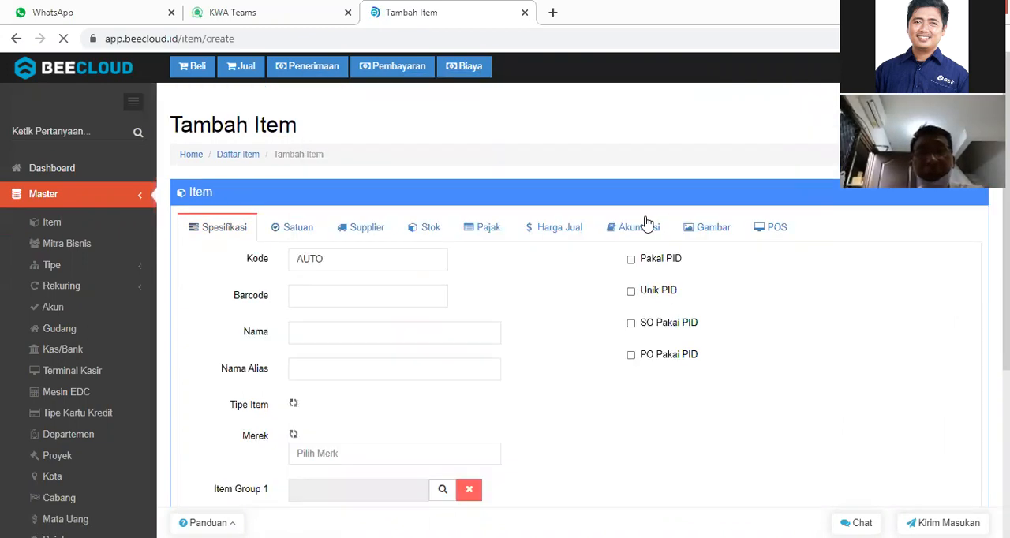
left_click(313, 332)
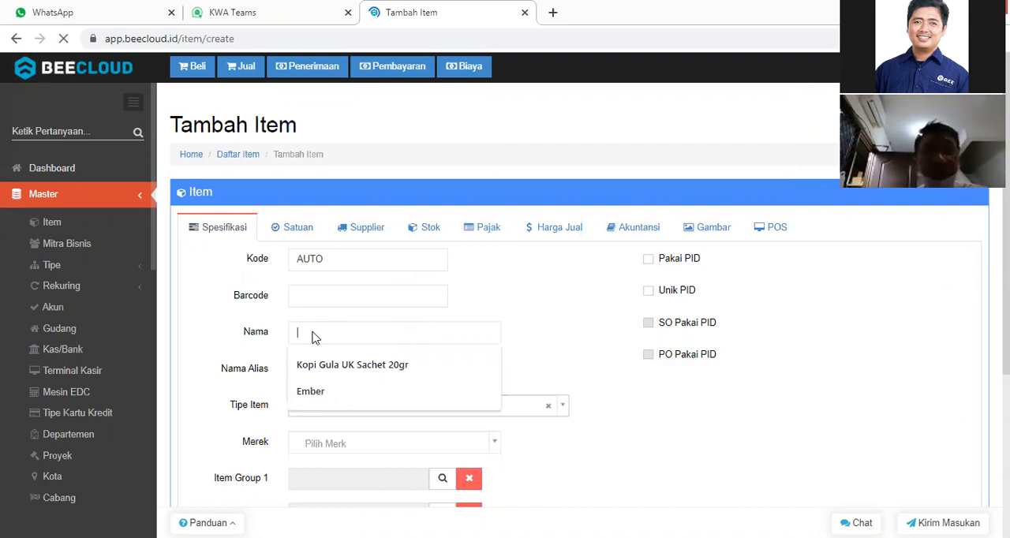
type("Hello ")
type("Retro")
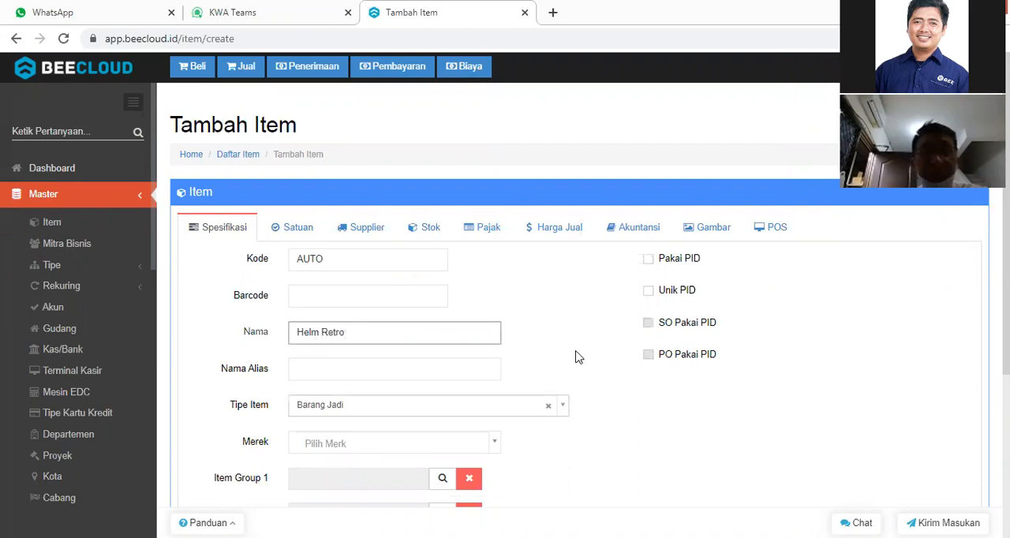
Assign the Helm group as Item Group 1 of the Helm Retro item.
scroll(439, 342, "down", 2)
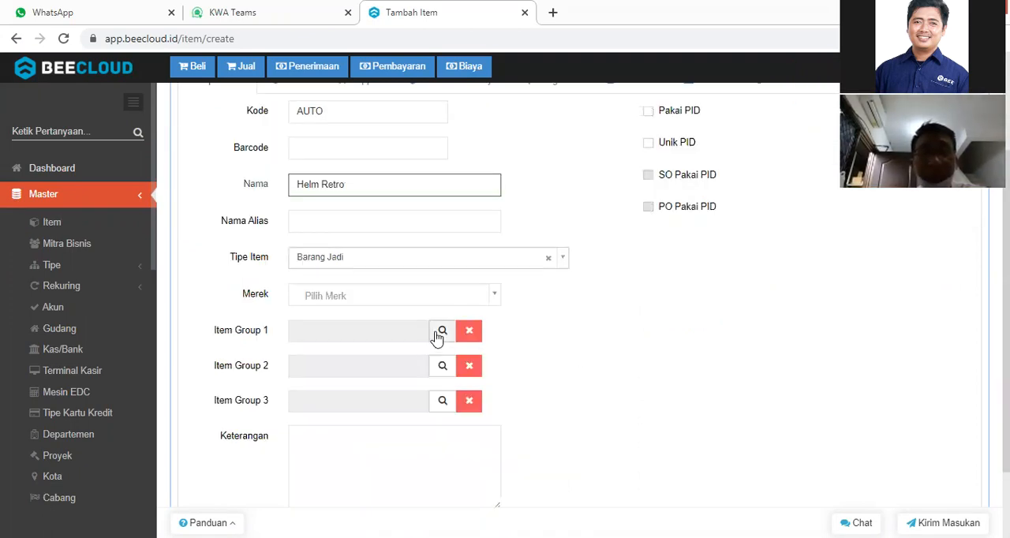
left_click(439, 333)
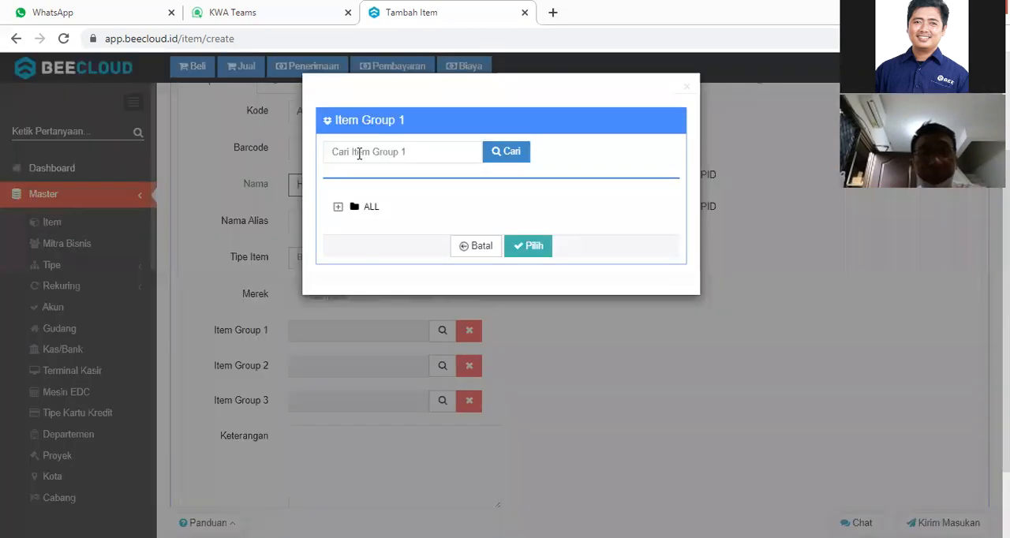
left_click(359, 154)
type("jelm")
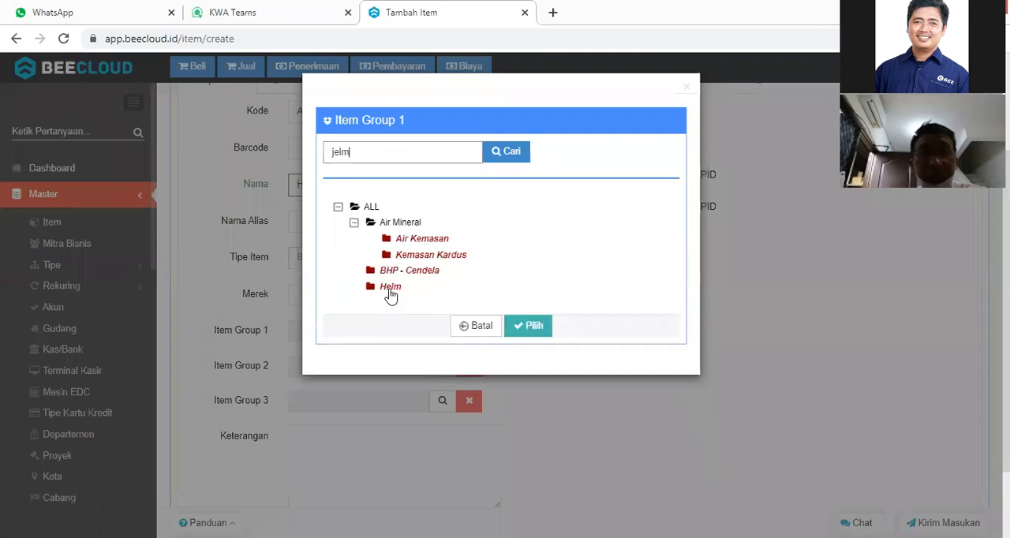
left_click(390, 289)
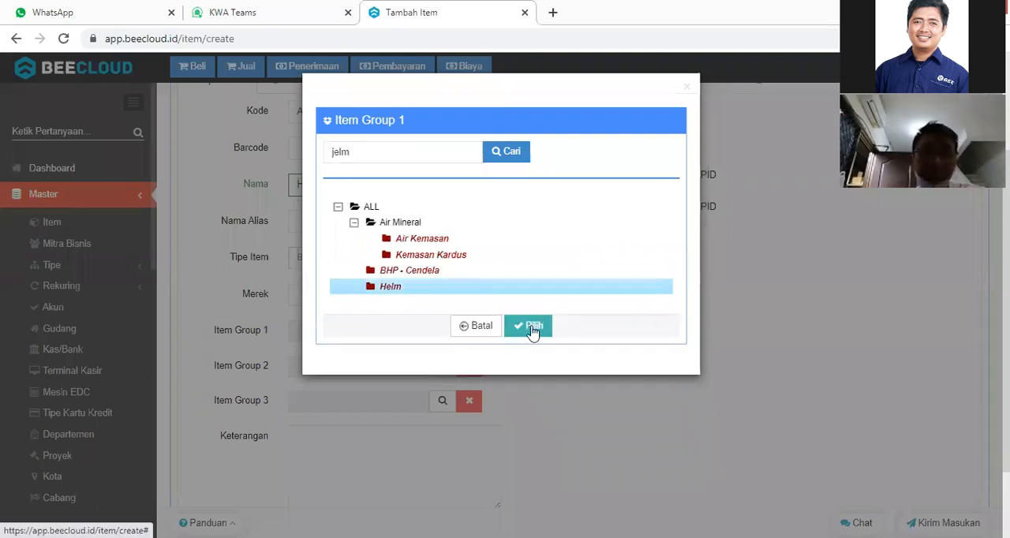
left_click(530, 325)
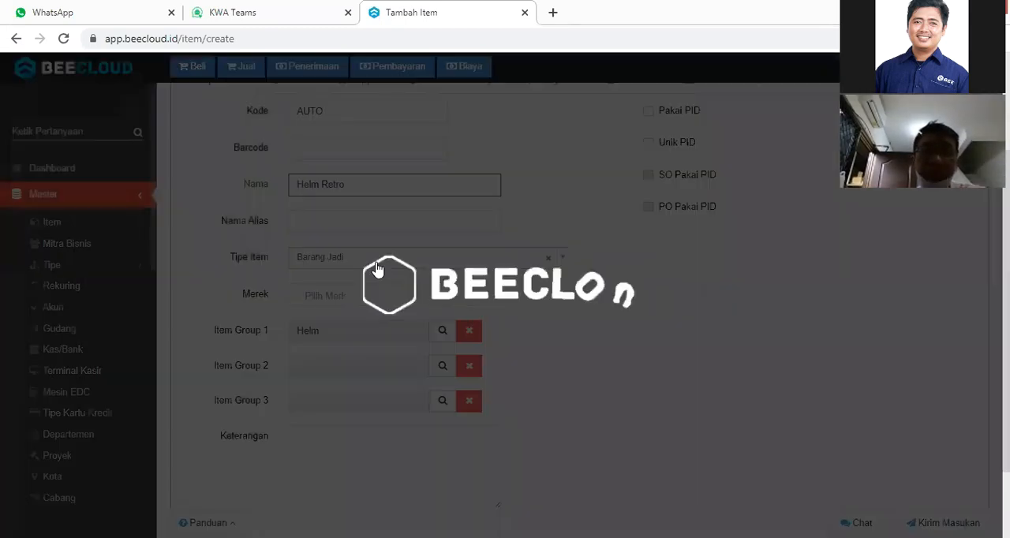
Set the Helm Retro item's type (Tipe Item) to Barang Hasil Produksi and save the item.
left_click(376, 268)
type("has")
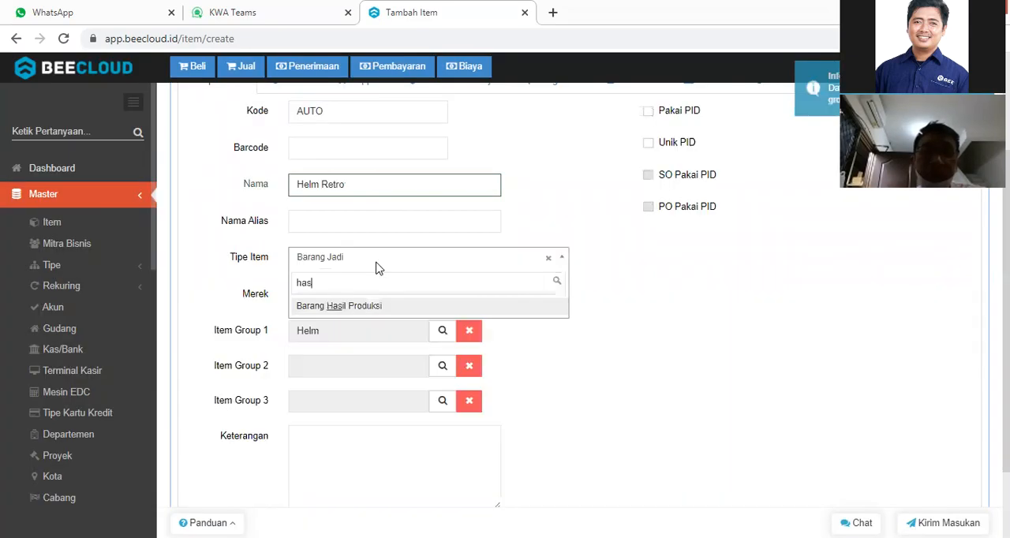
left_click(368, 310)
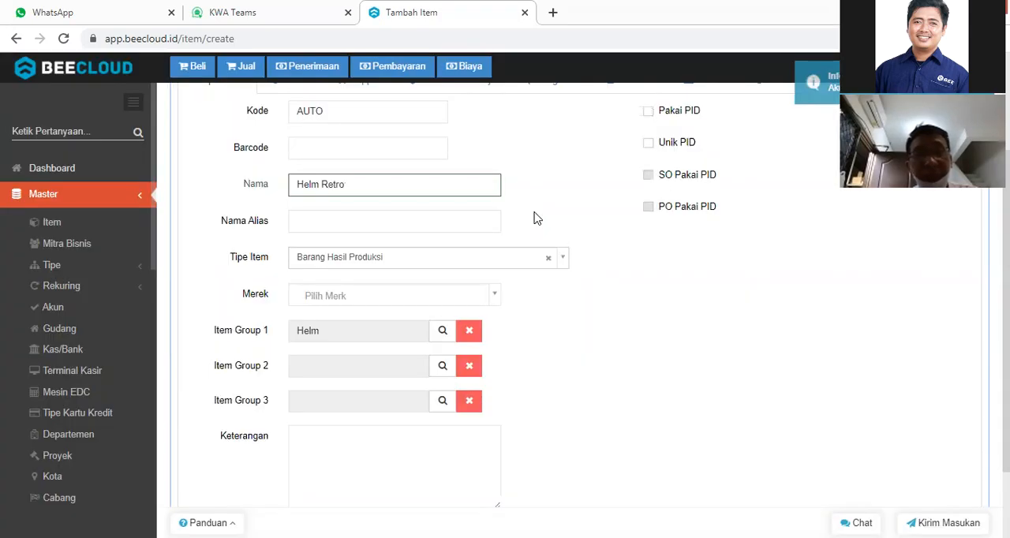
scroll(646, 235, "up", 1)
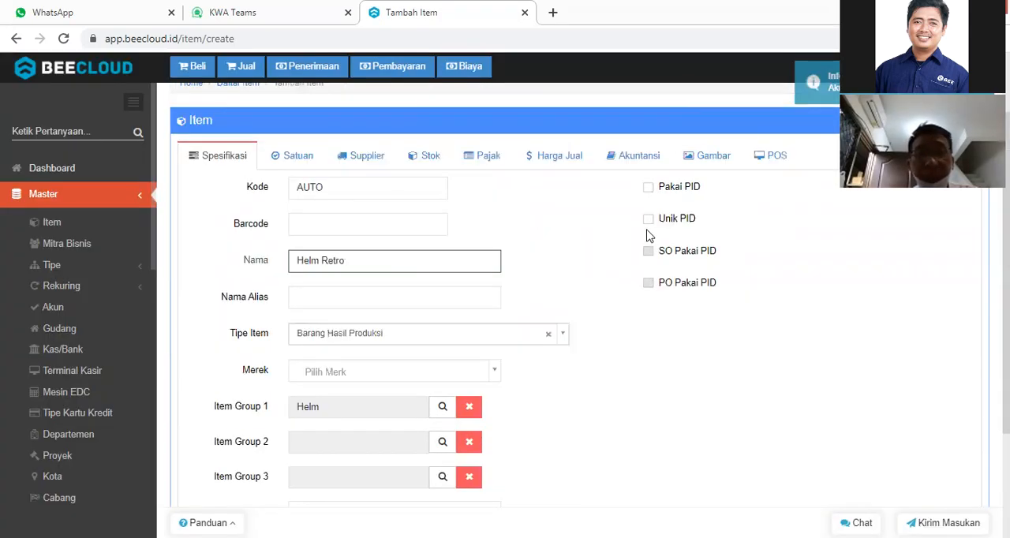
scroll(521, 264, "down", 2)
scroll(654, 428, "down", 1)
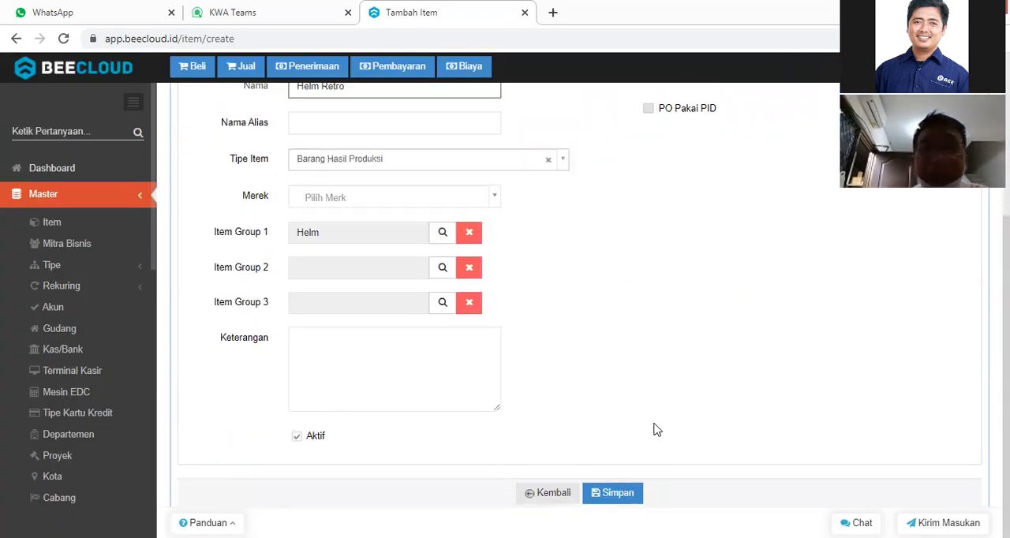
left_click(615, 496)
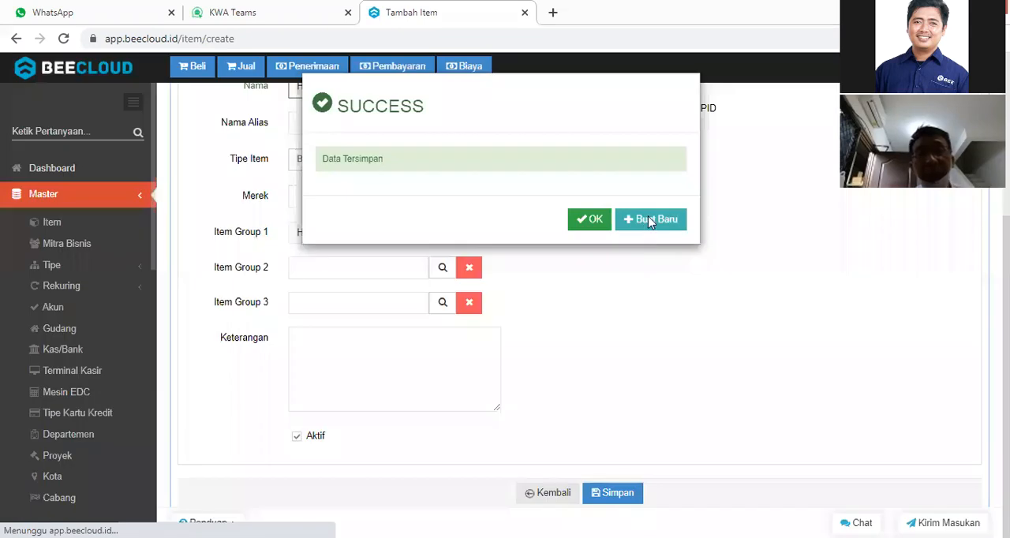
Start a further new item after saving and name it Helm Junior.
left_click(649, 221)
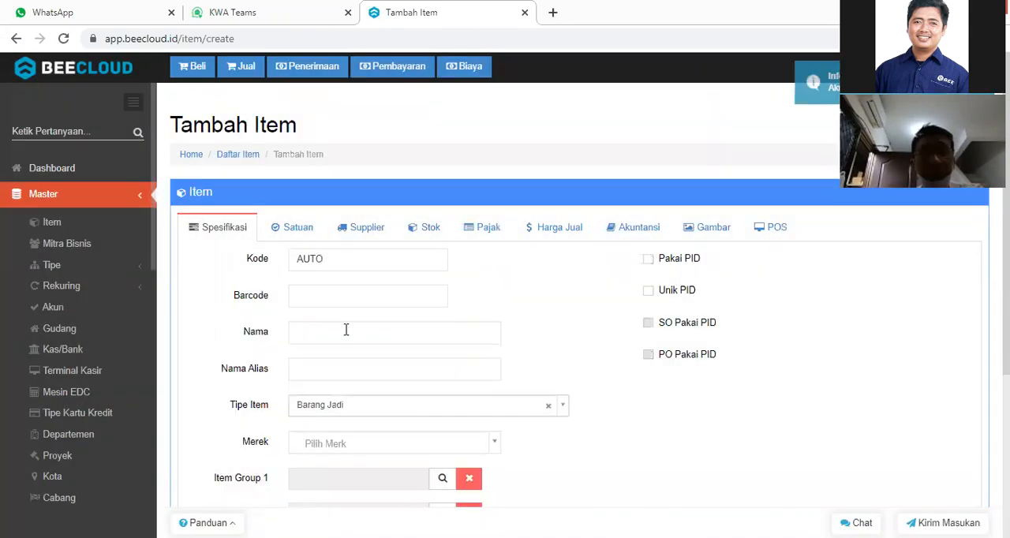
left_click(346, 330)
type("H")
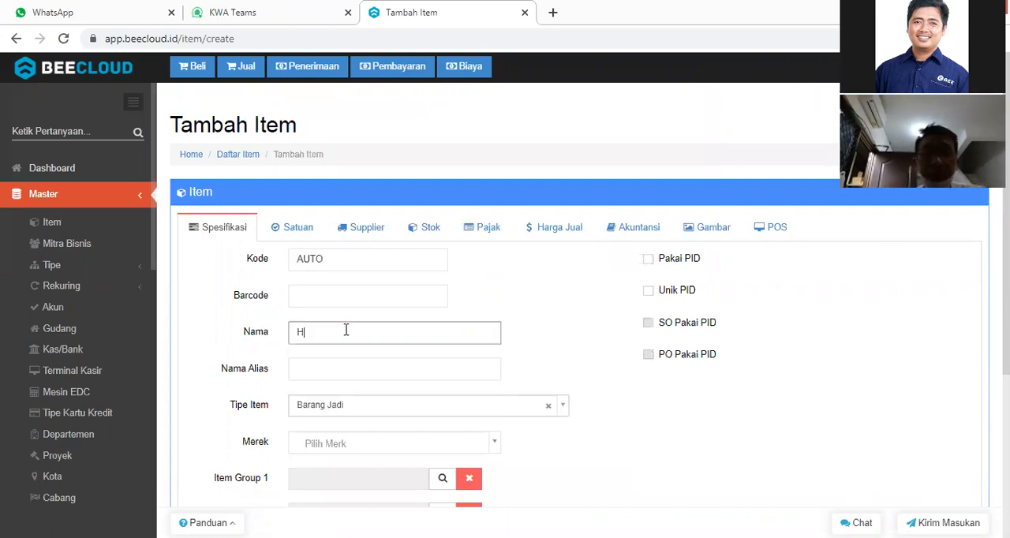
type("elm Ju")
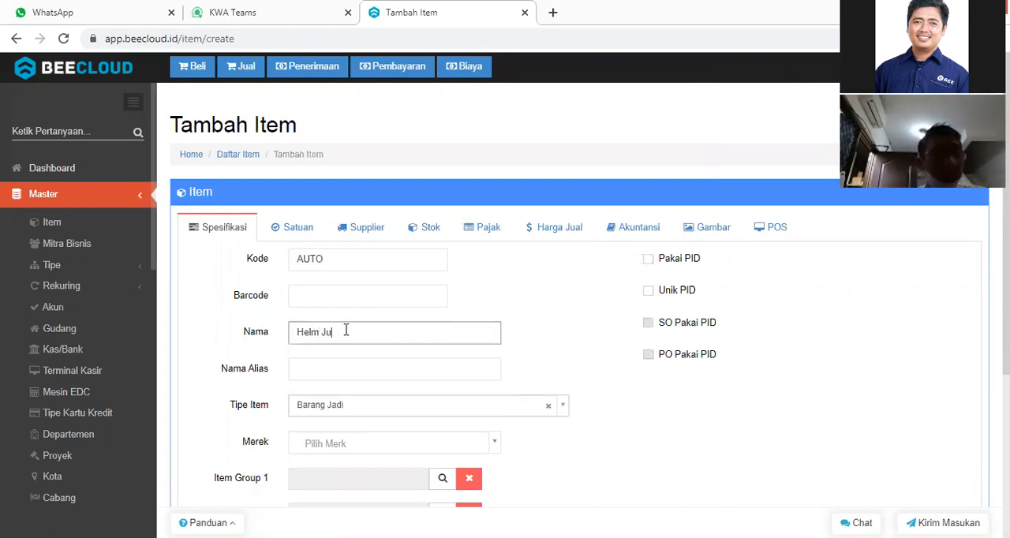
type("nior")
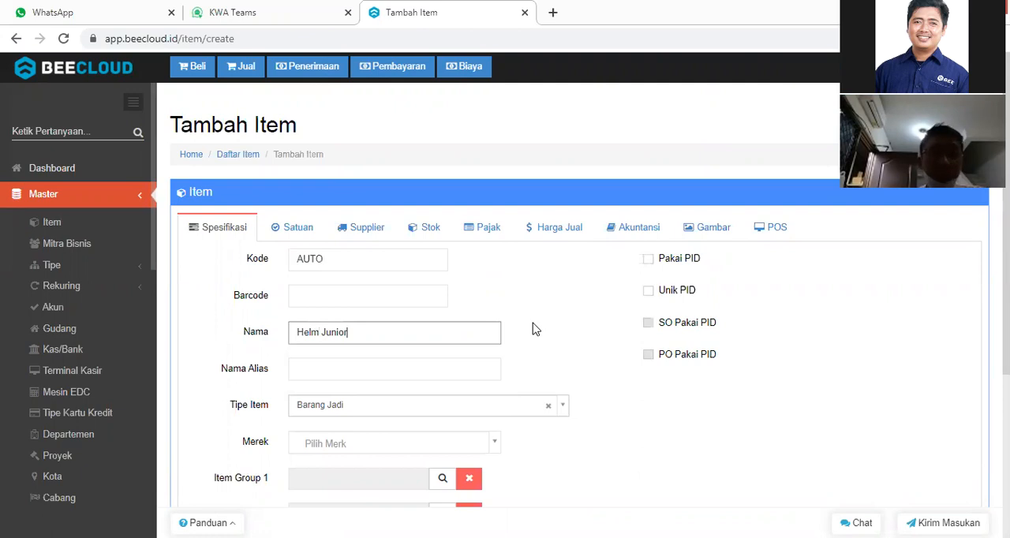
Search the Item Group 1 options for helm and assign the Helm group to the Helm Junior item.
scroll(485, 367, "down", 1)
left_click(442, 405)
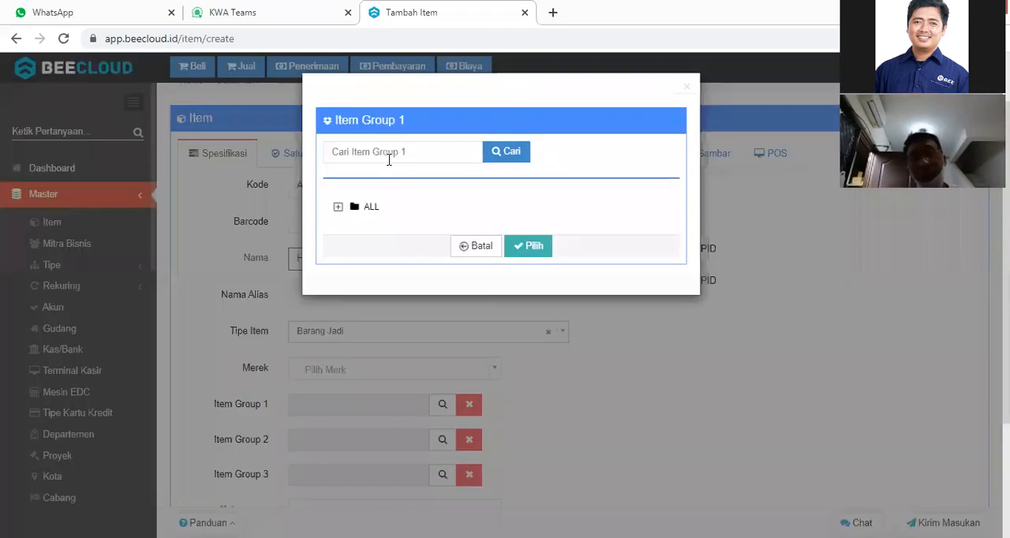
left_click(388, 160)
type("helm")
key("Return")
left_click(392, 288)
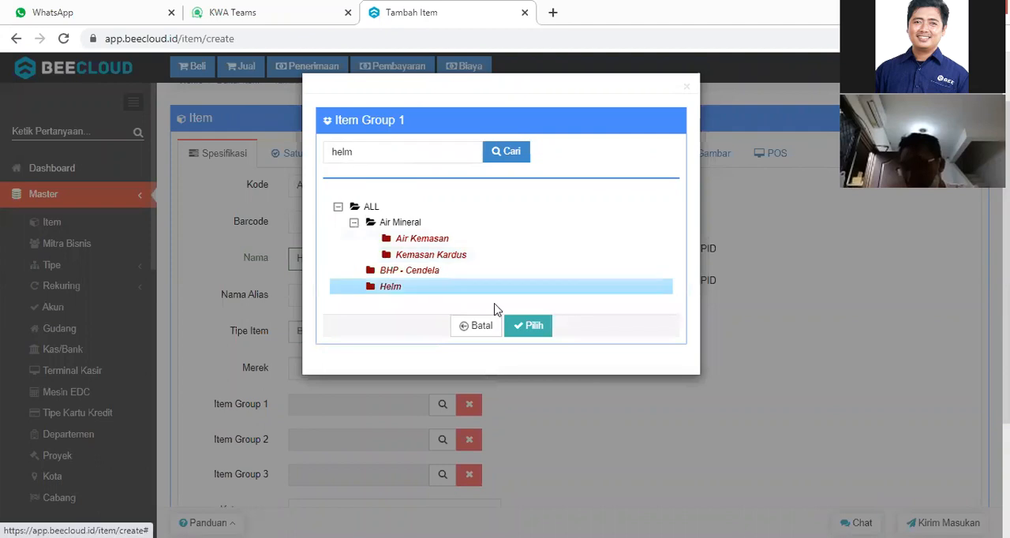
left_click(536, 328)
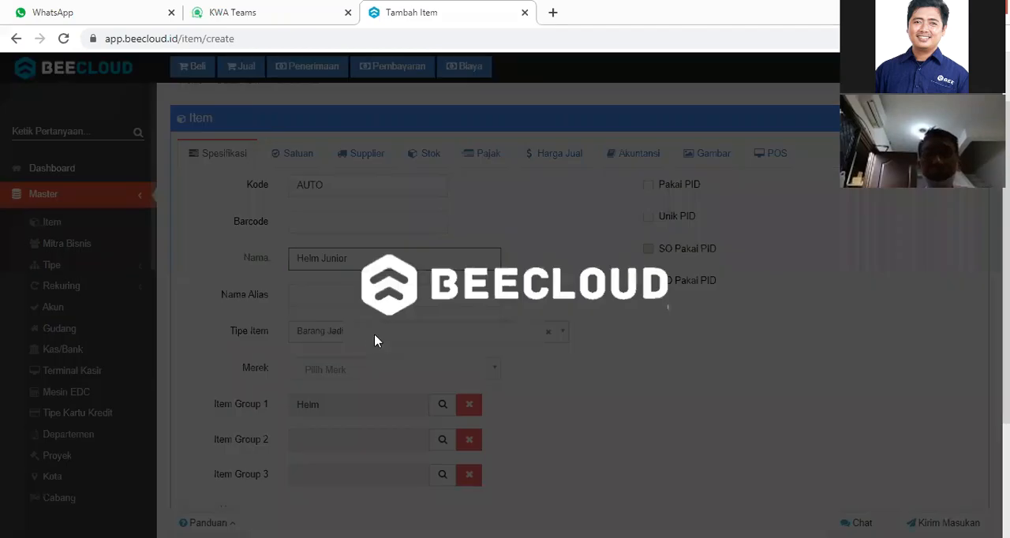
Set the Helm Junior item's type (Tipe Item) to Barang Hasil Produksi.
left_click(375, 336)
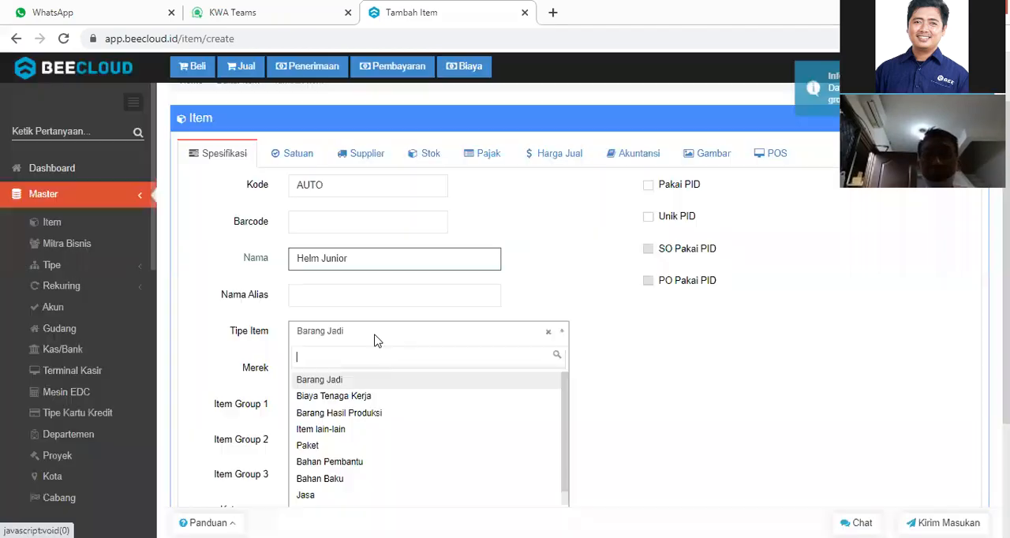
type("hasil")
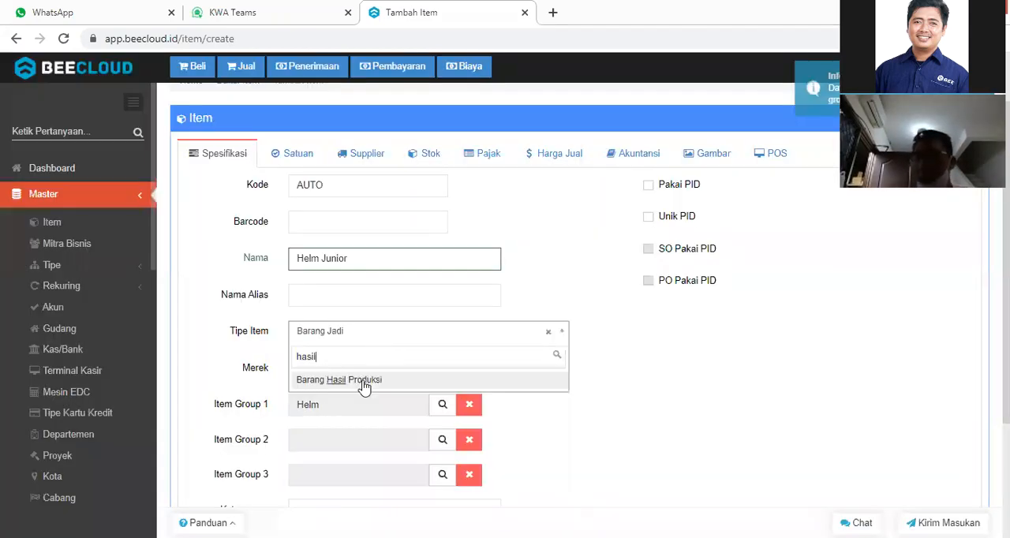
left_click(363, 382)
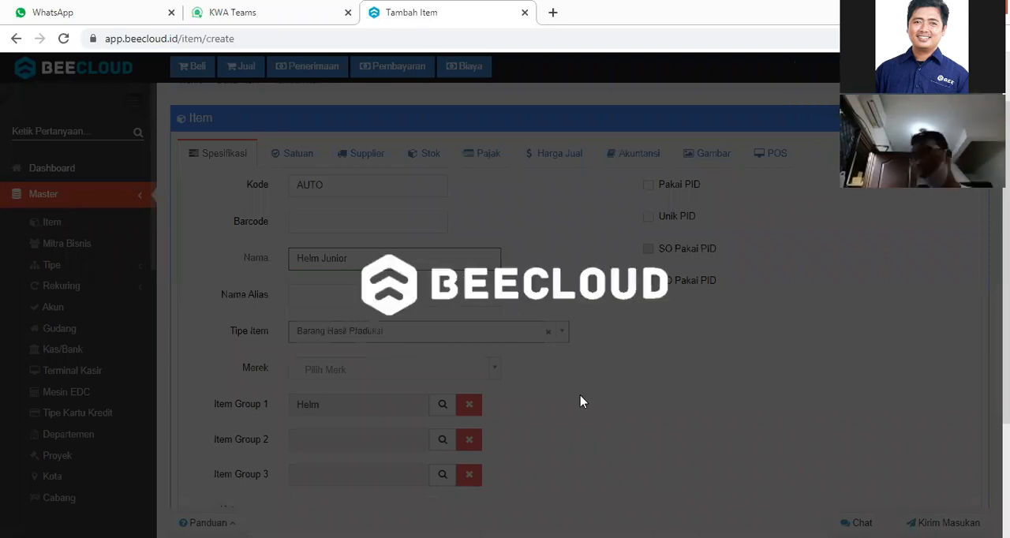
Save the Helm Junior item and decline creating a B.O.M. for it.
scroll(582, 401, "down", 2)
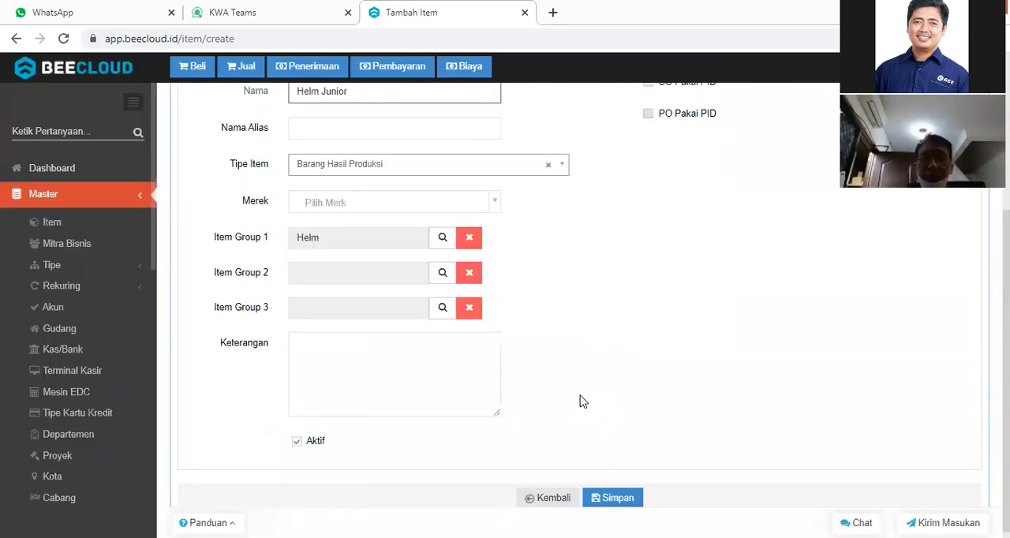
left_click(616, 494)
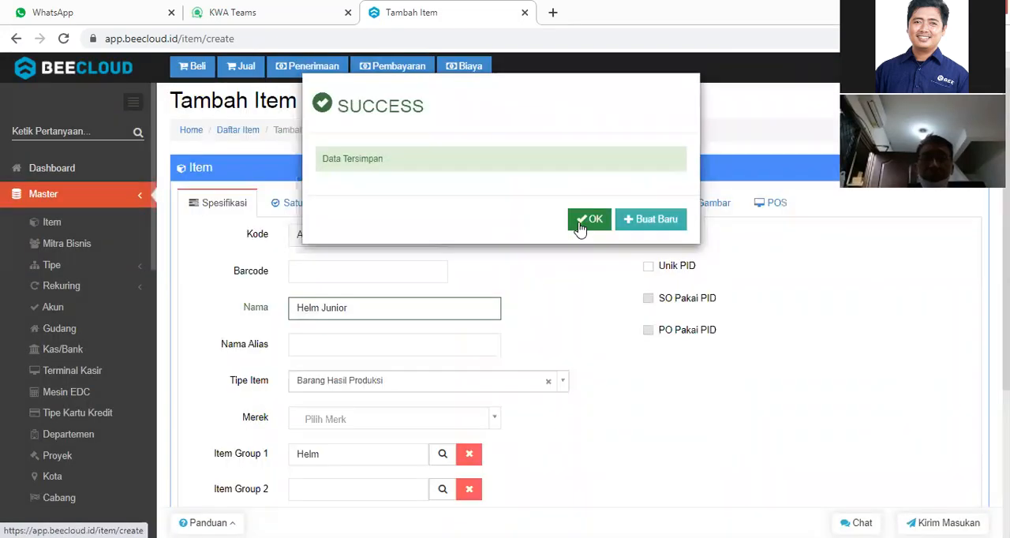
left_click(579, 227)
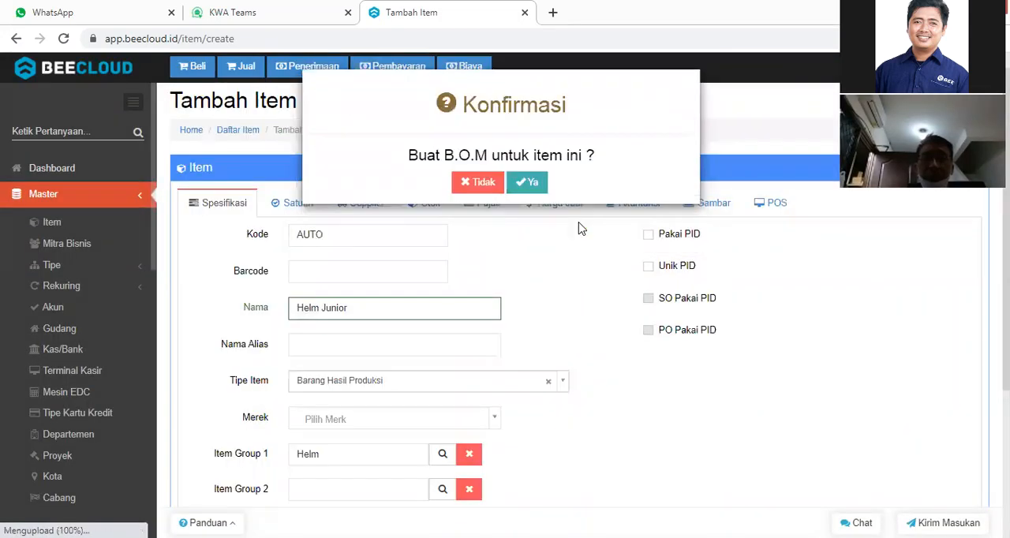
left_click(473, 187)
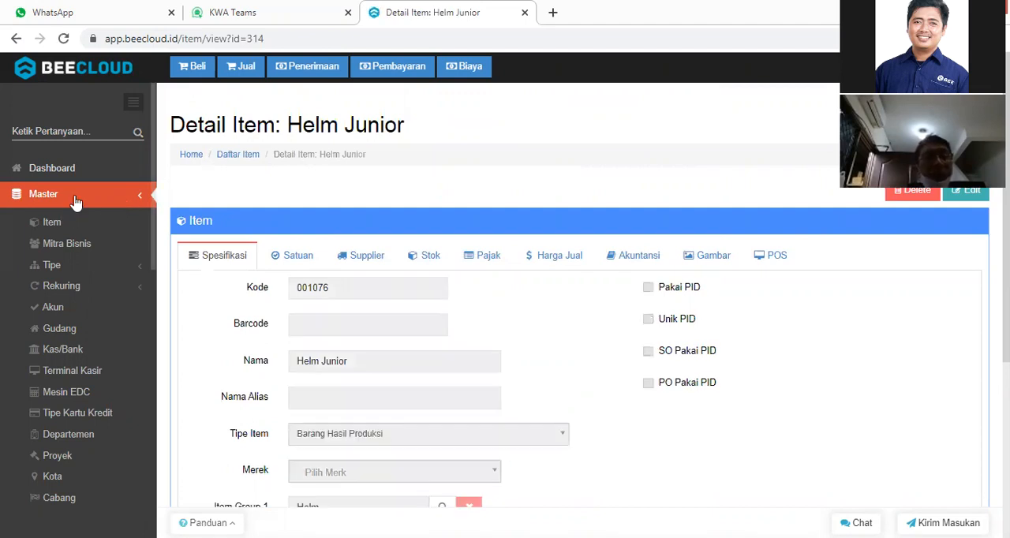
Open the list of opening stock balances (Saldo Awal Stok).
scroll(68, 315, "down", 5)
left_click(68, 315)
left_click(68, 315)
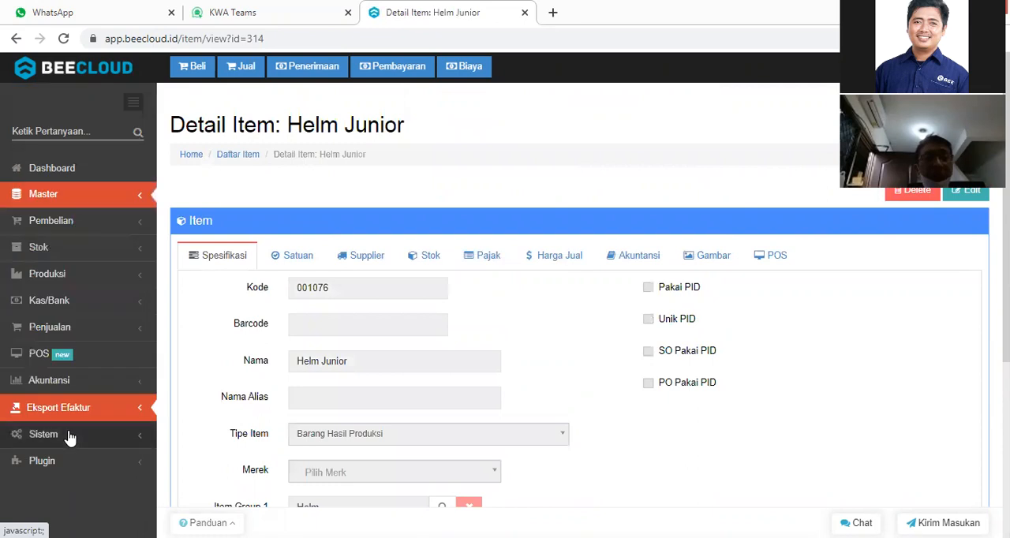
left_click(70, 436)
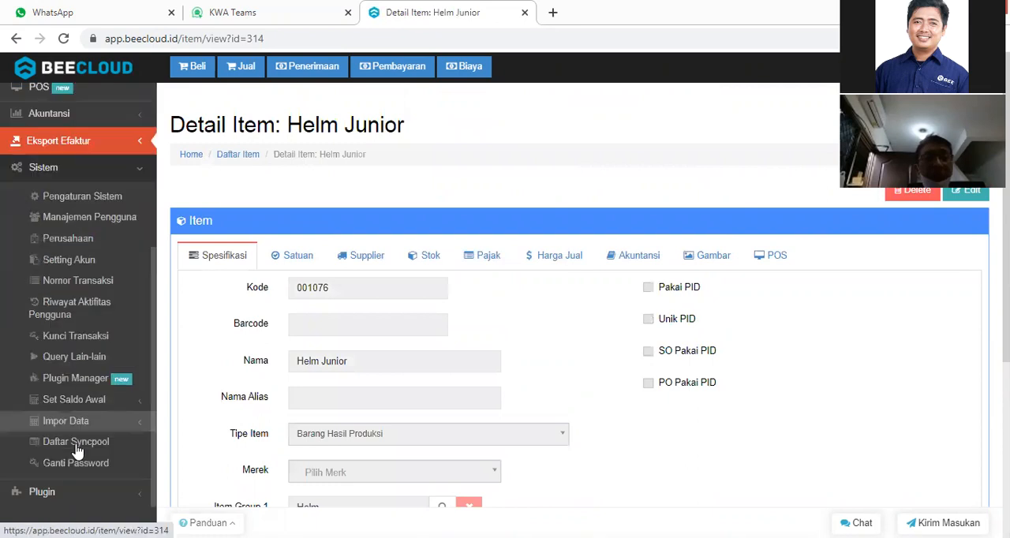
left_click(91, 403)
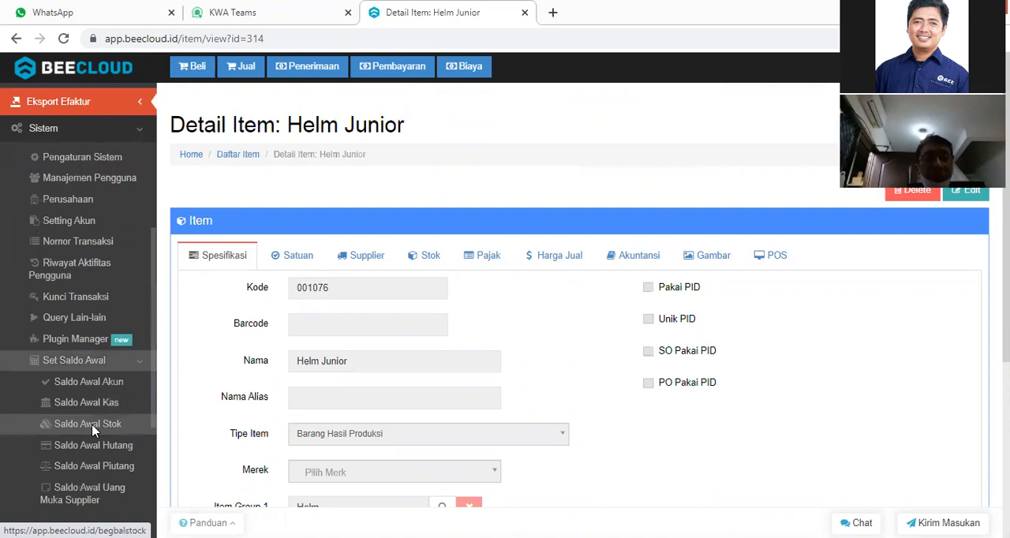
left_click(91, 426)
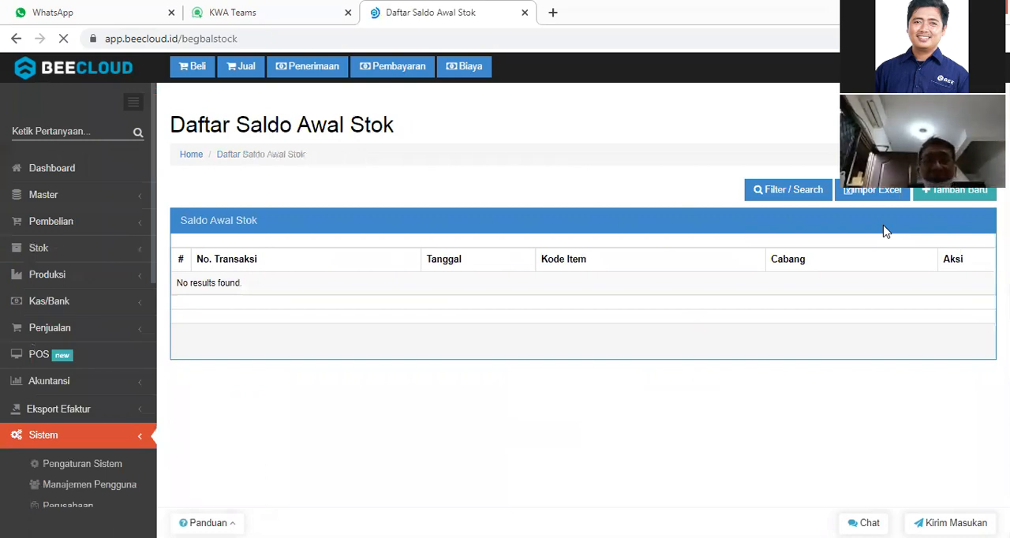
Start a new opening stock balance and add the items Bahan Plastik ABS and Bahan Plastik PP.
left_click(949, 197)
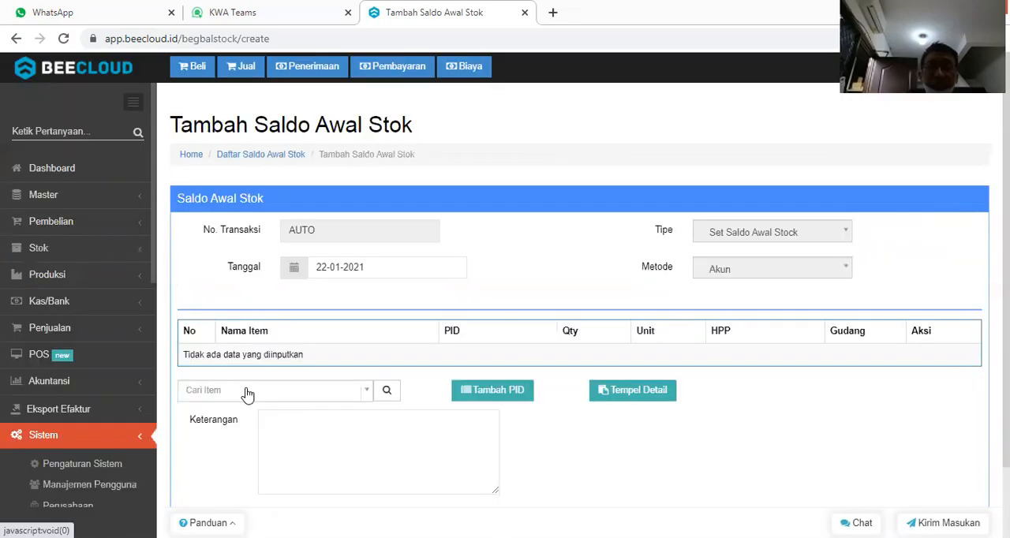
left_click(246, 391)
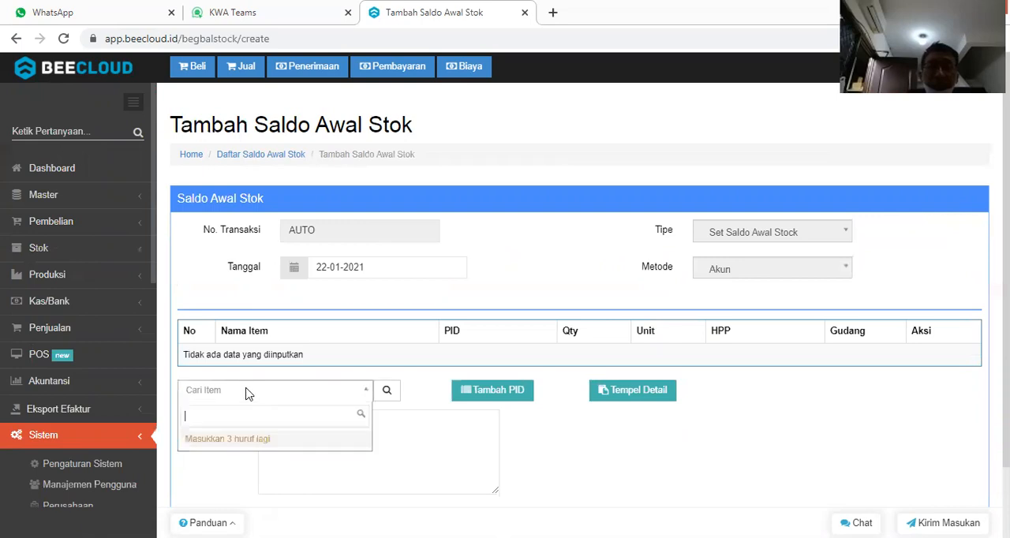
type("bahan")
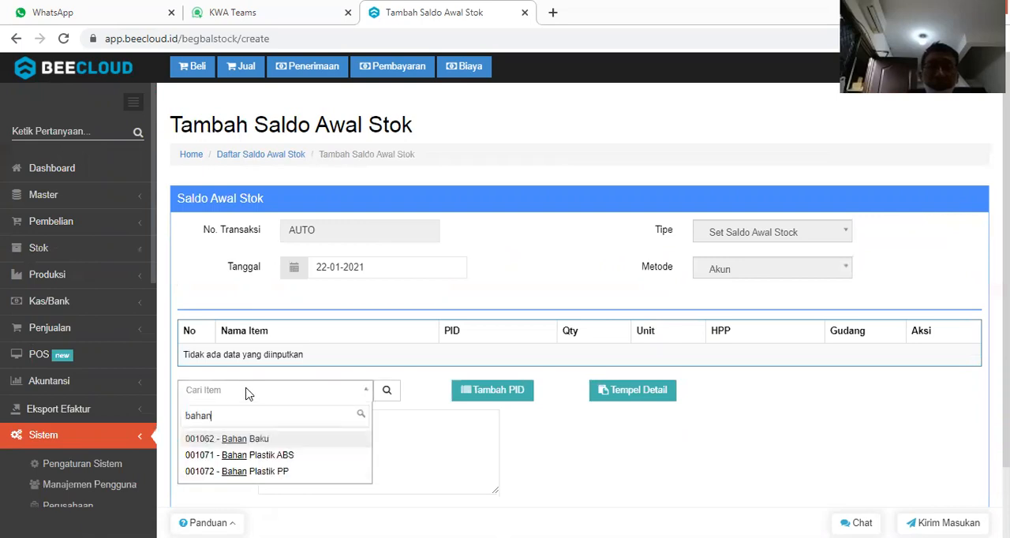
key("Down")
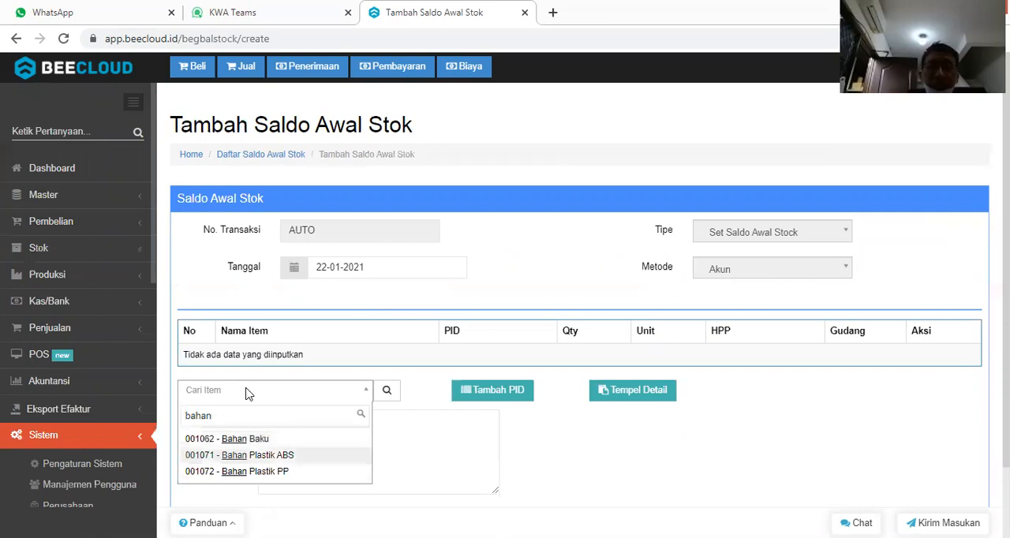
key("Return")
scroll(245, 393, "down", 1)
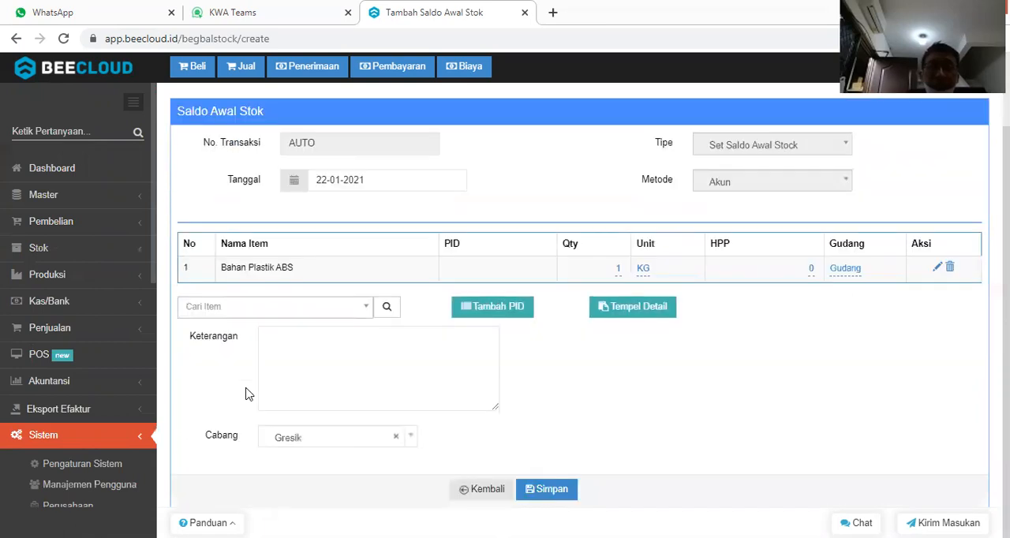
type("bahan")
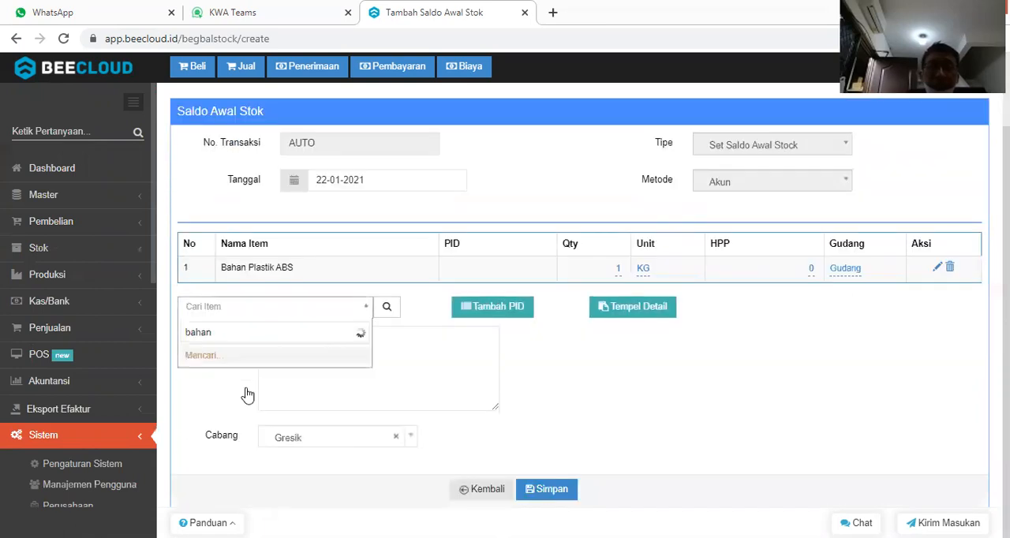
left_click(216, 389)
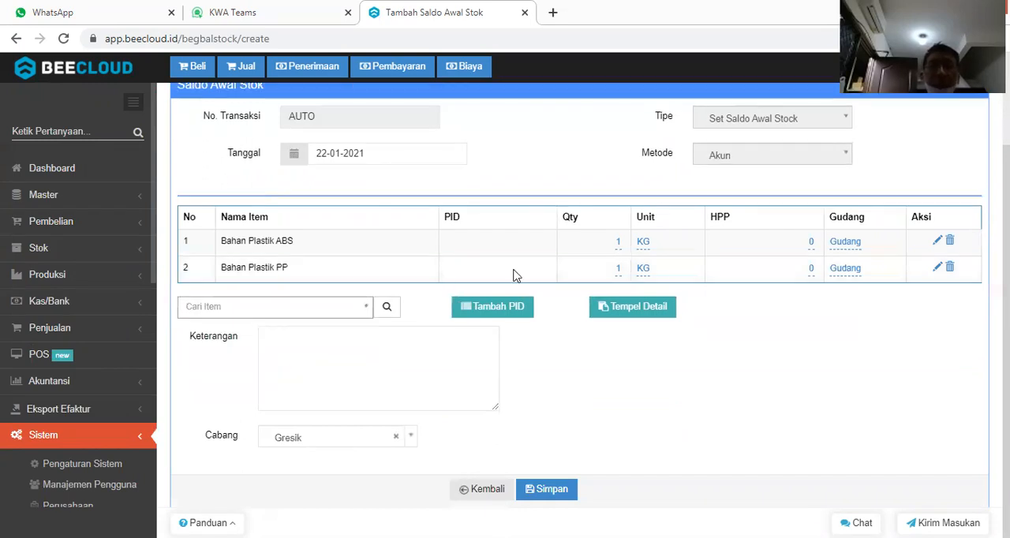
Set the opening quantity of both Bahan Plastik ABS and Bahan Plastik PP to 1,000 KG.
left_click(619, 243)
type("0")
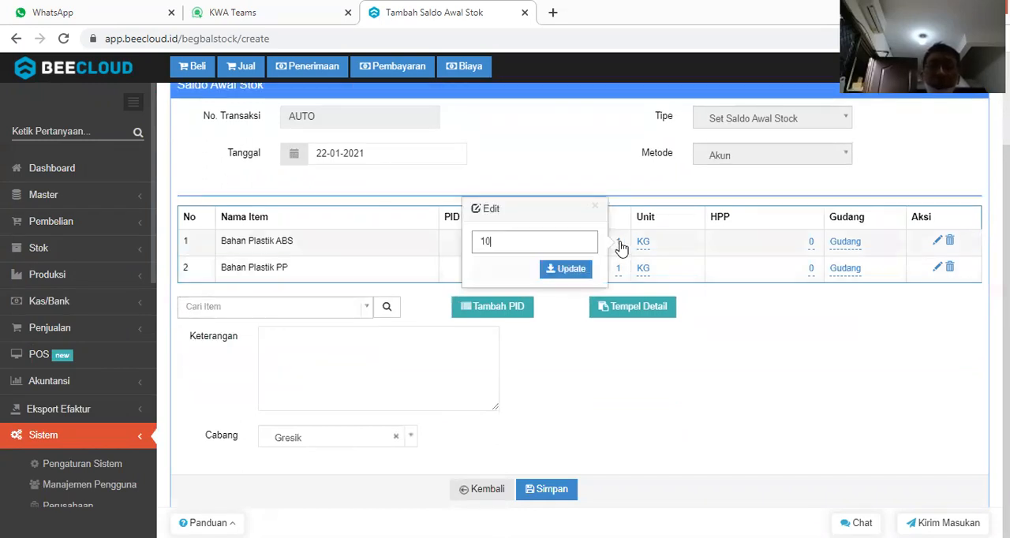
type("000")
key("Return")
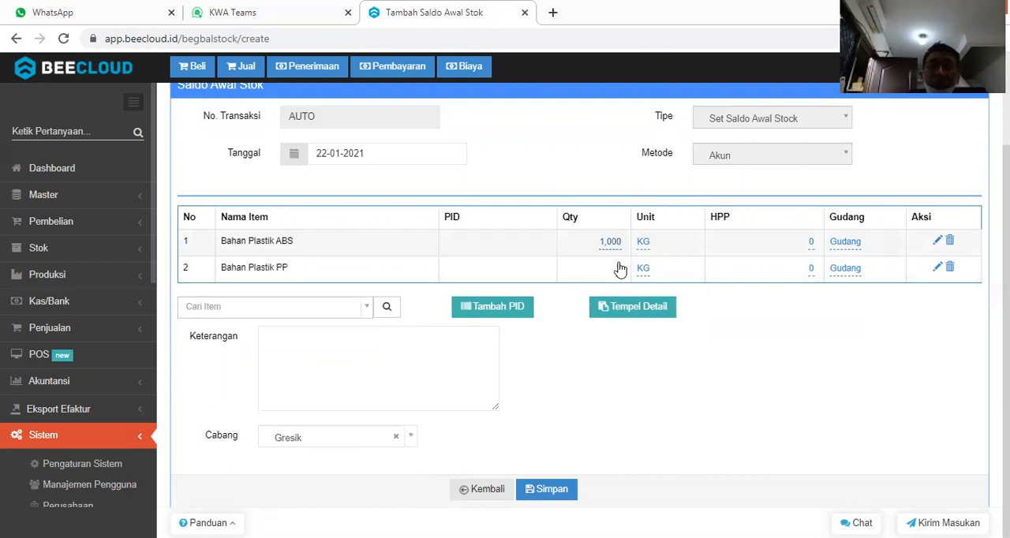
left_click(618, 269)
type("000")
key("Return")
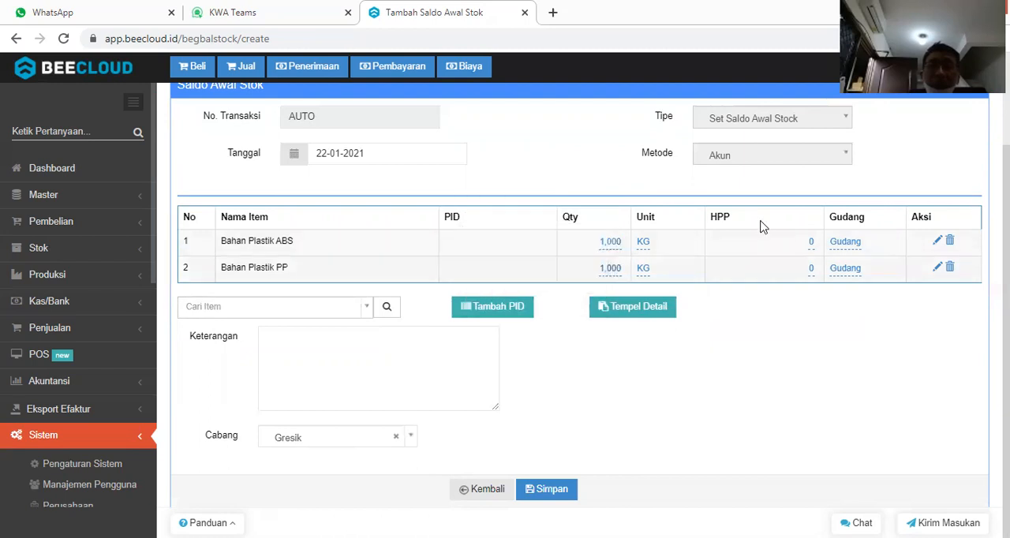
Set the HPP to 13,000 for Bahan Plastik ABS and 9,000 for Bahan Plastik PP, and save the opening balance.
left_click(809, 243)
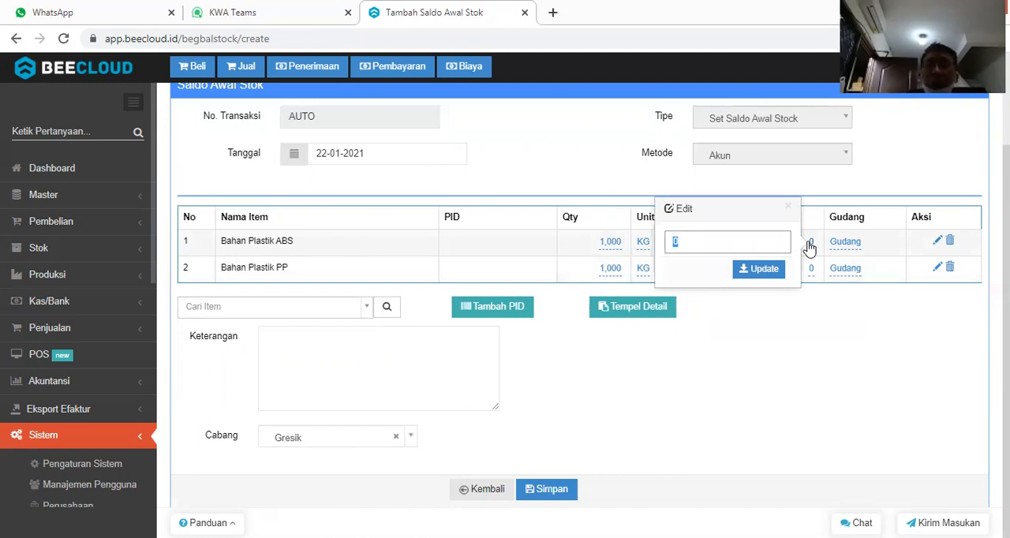
type("13000")
key("Return")
left_click(810, 269)
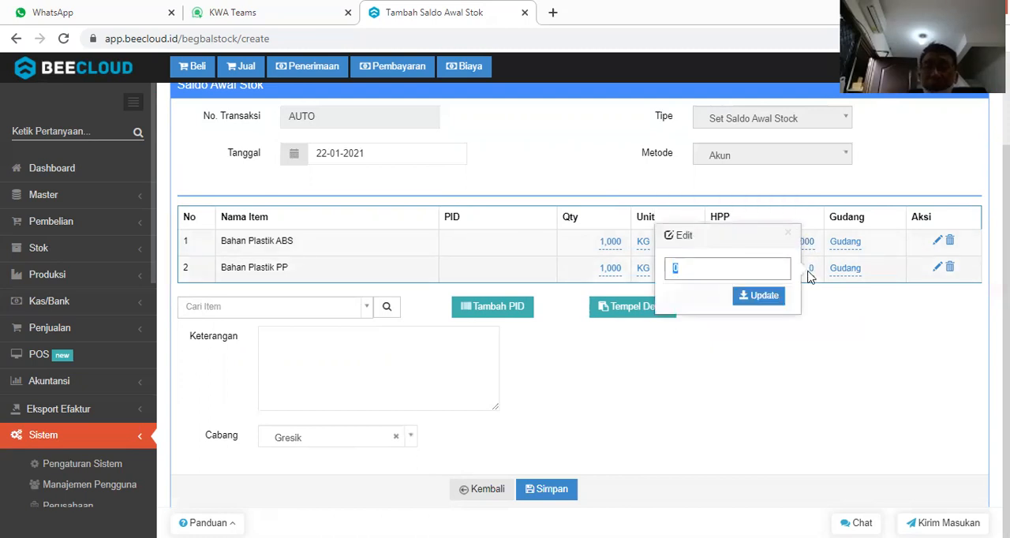
type("9000")
key("Return")
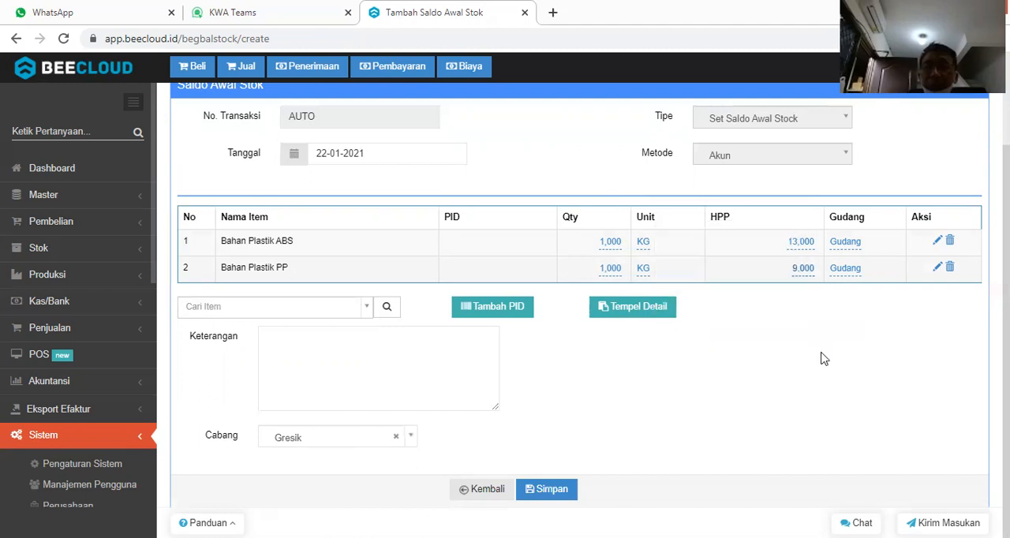
left_click(550, 489)
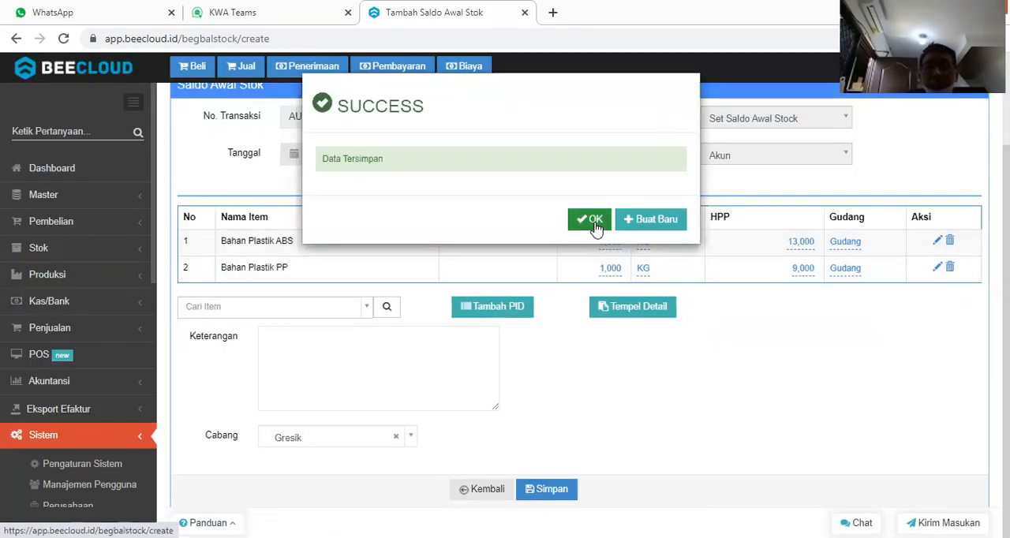
left_click(592, 221)
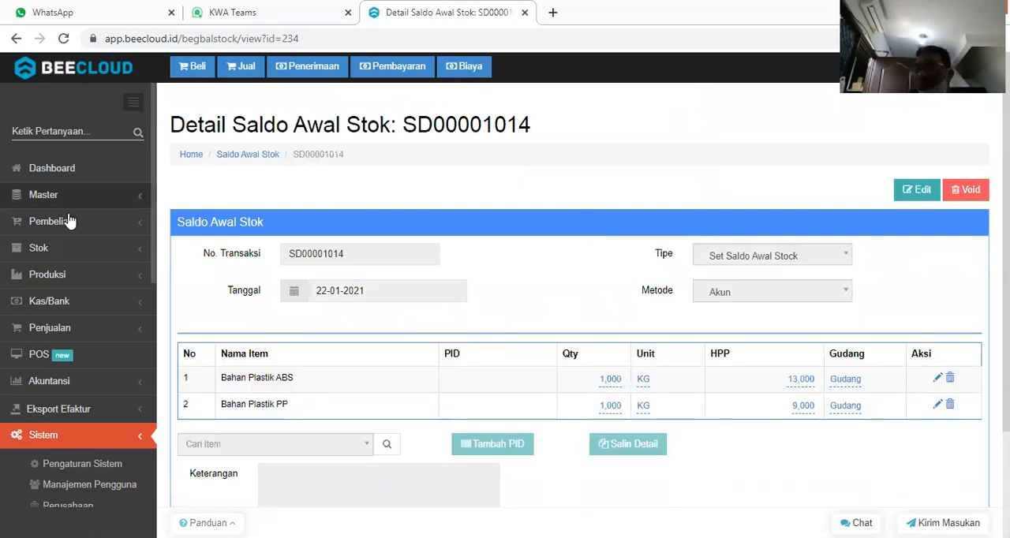
Open the production Bill of Material list and start a new bill of material.
left_click(75, 336)
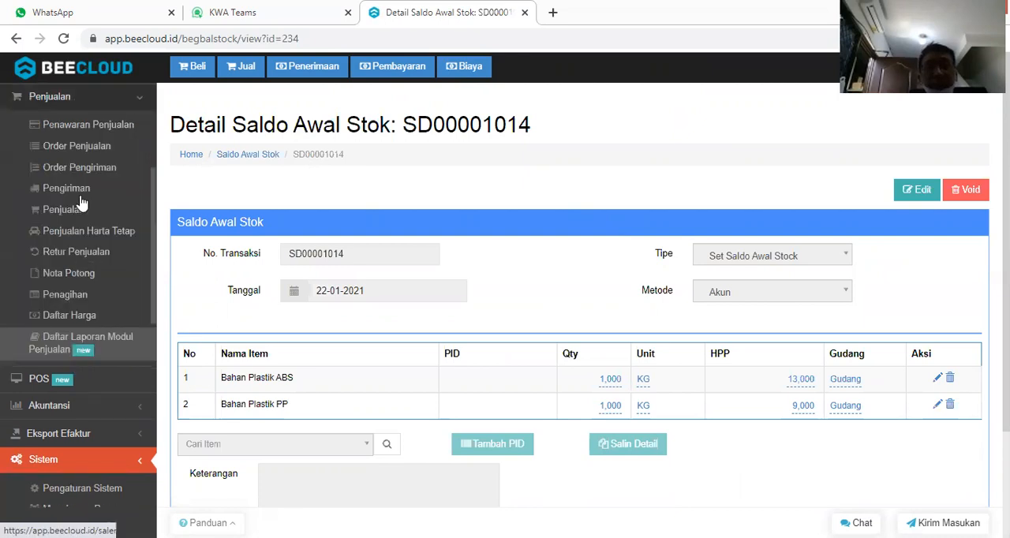
left_click(94, 106)
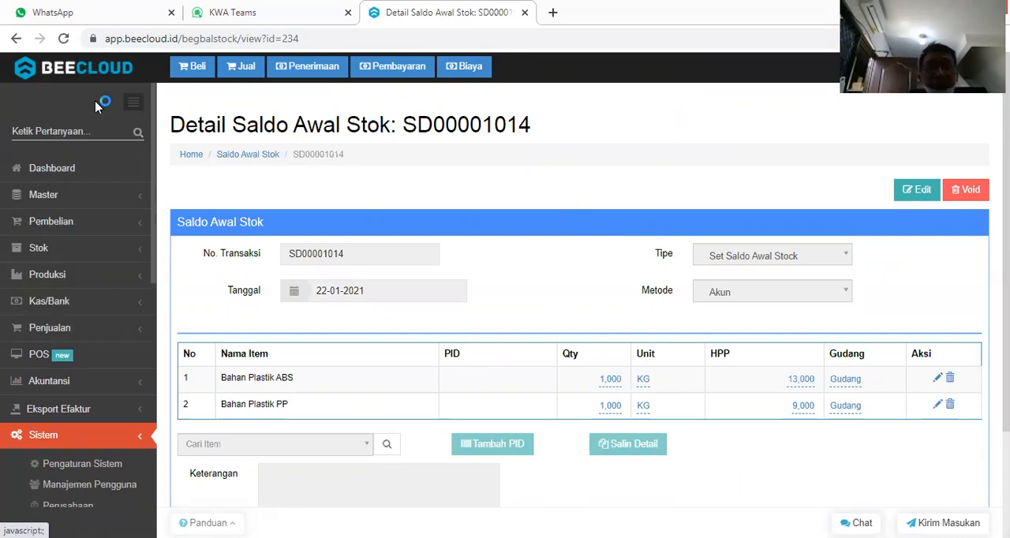
left_click(86, 285)
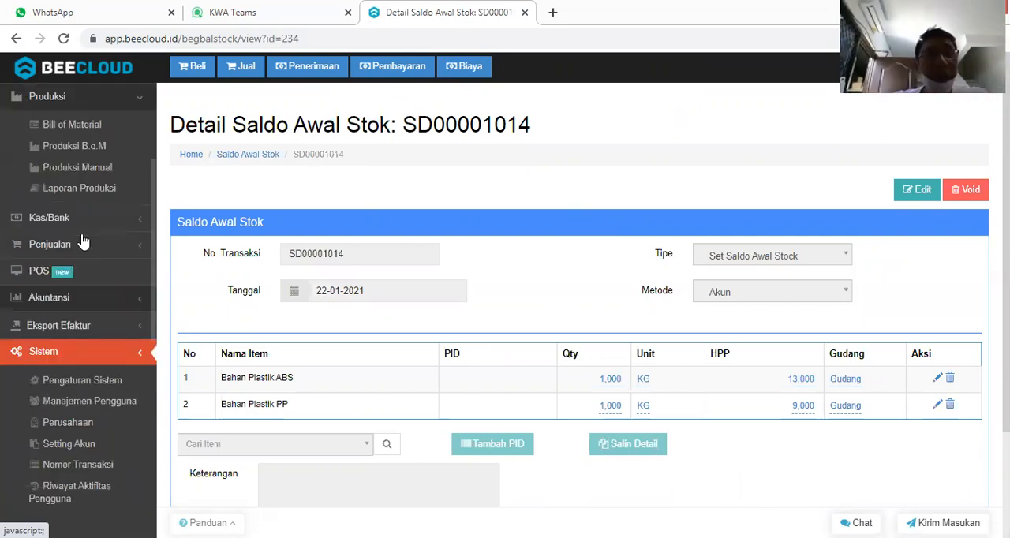
left_click(105, 136)
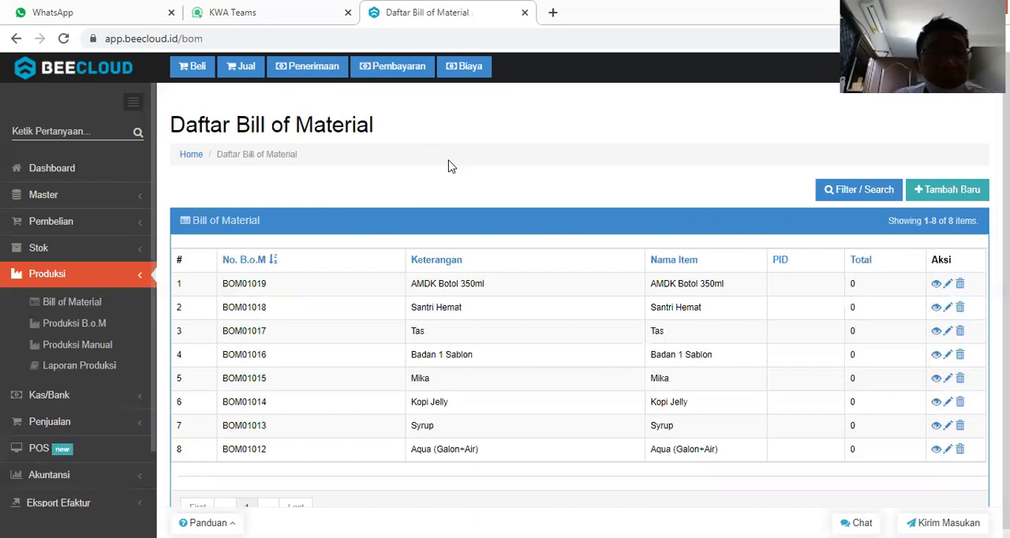
left_click(942, 196)
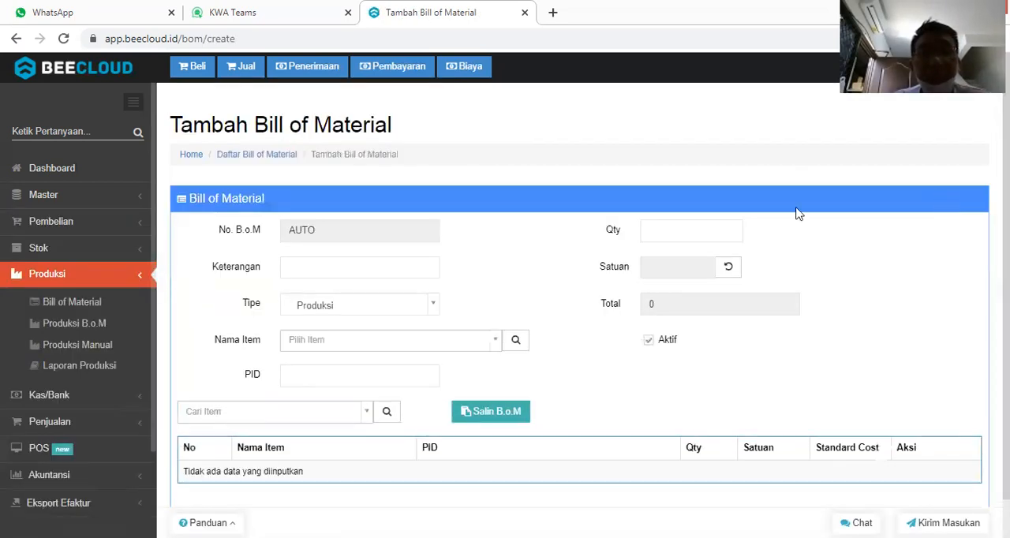
Search for ret and select Helm Retro as the item produced by the bill of material.
left_click(331, 344)
type("reto")
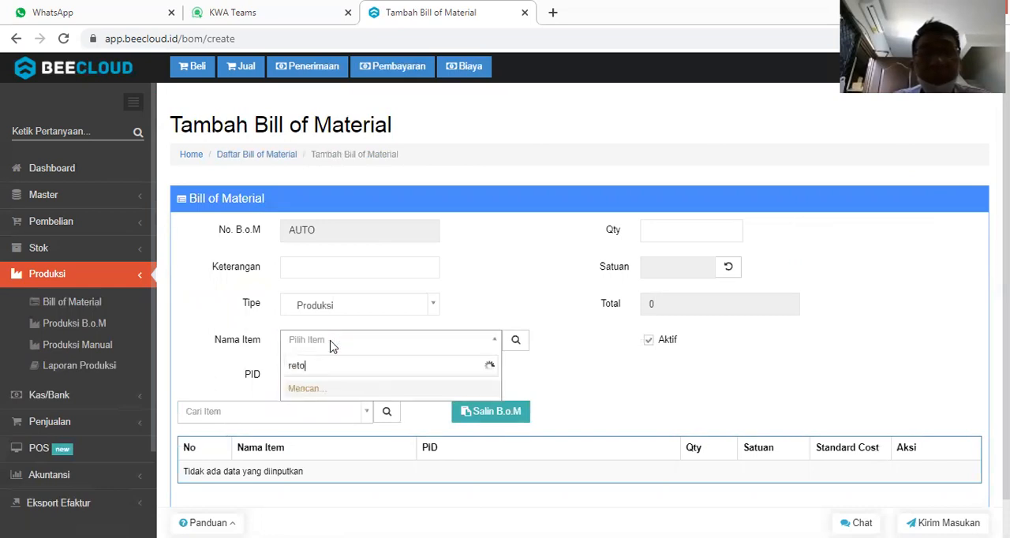
key("BackSpace")
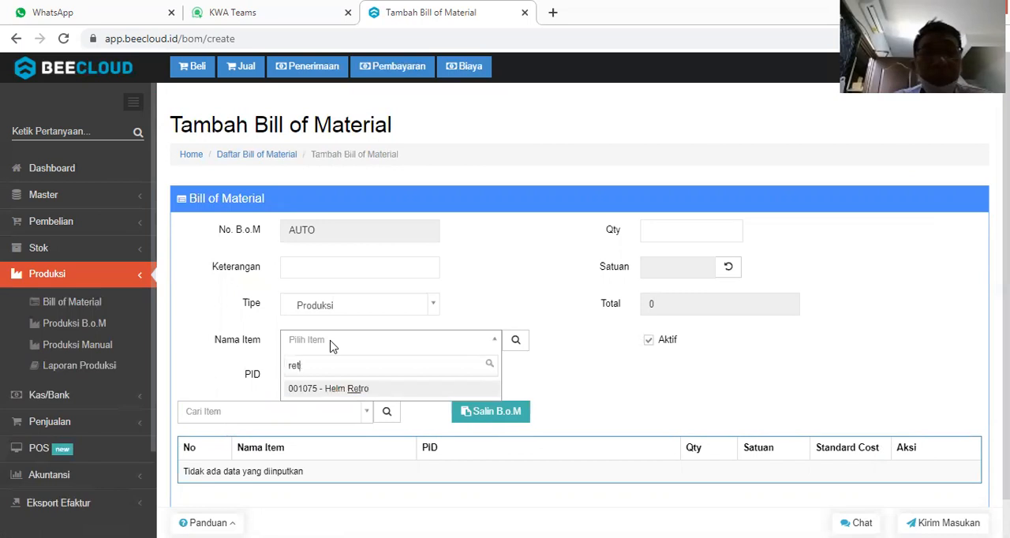
left_click(328, 389)
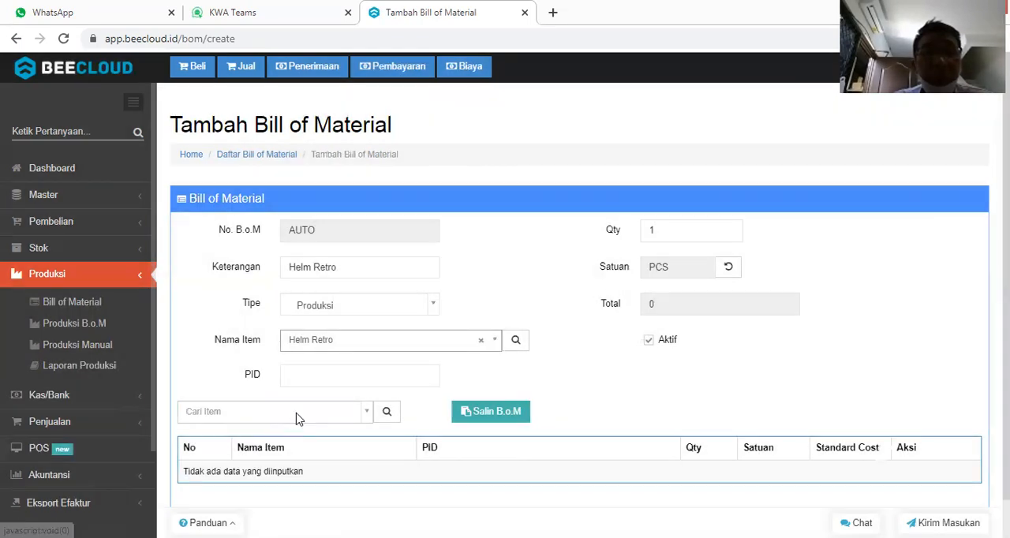
Add Bahan Plastik ABS and Bahan Plastik PP as components of the Helm Retro bill of material.
left_click(296, 418)
type("bahan")
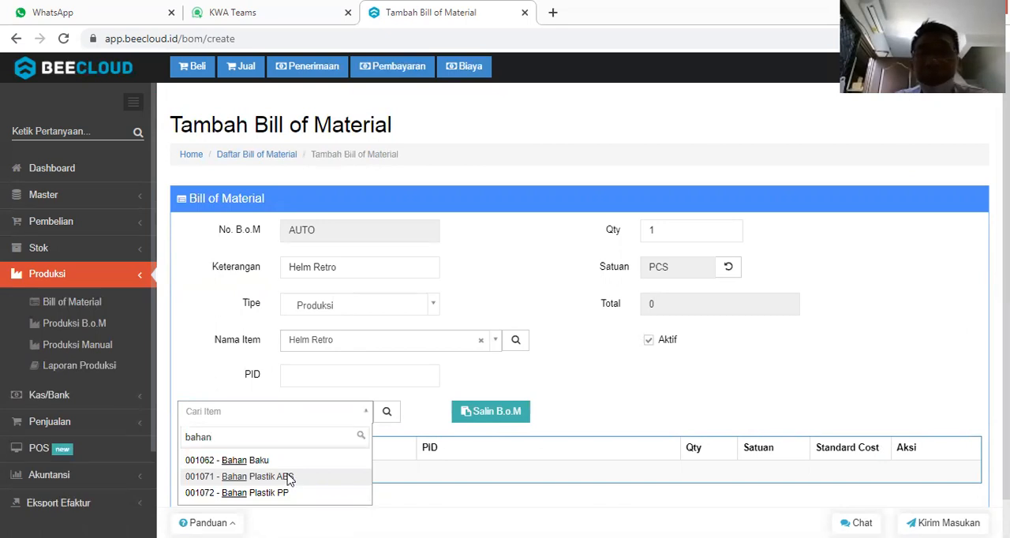
left_click(290, 478)
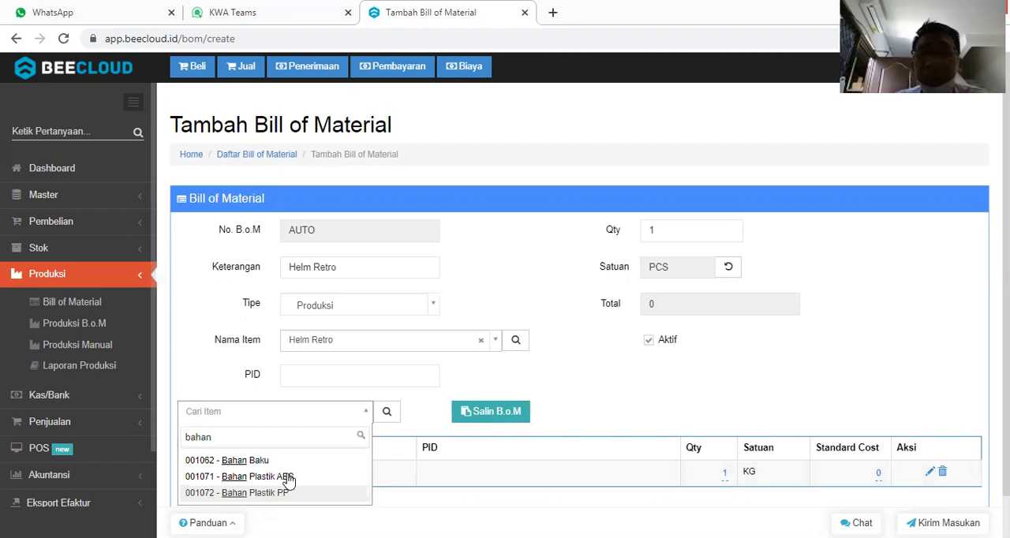
key("Return")
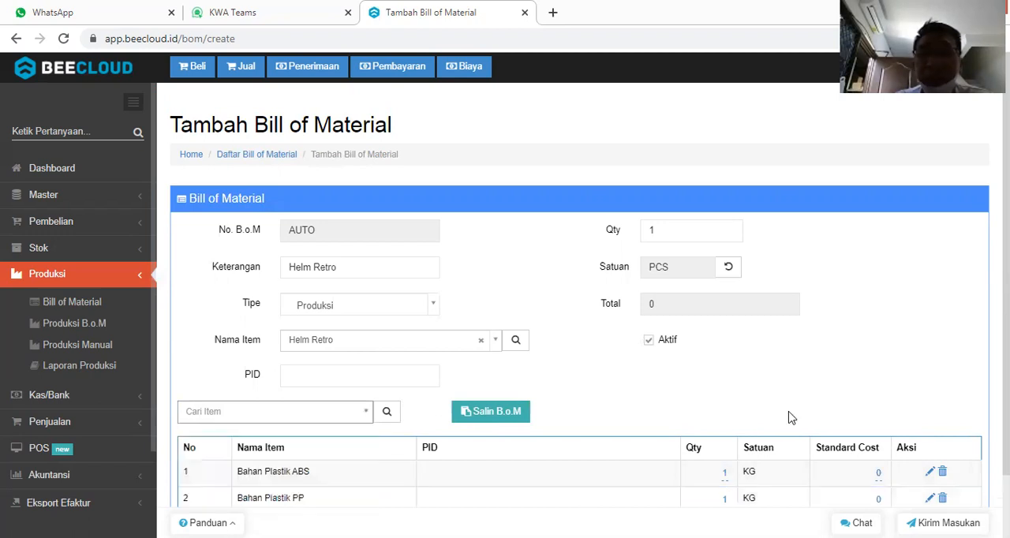
Try to set the Bahan Plastik ABS component quantity to 0.5 KG.
scroll(723, 414, "down", 1)
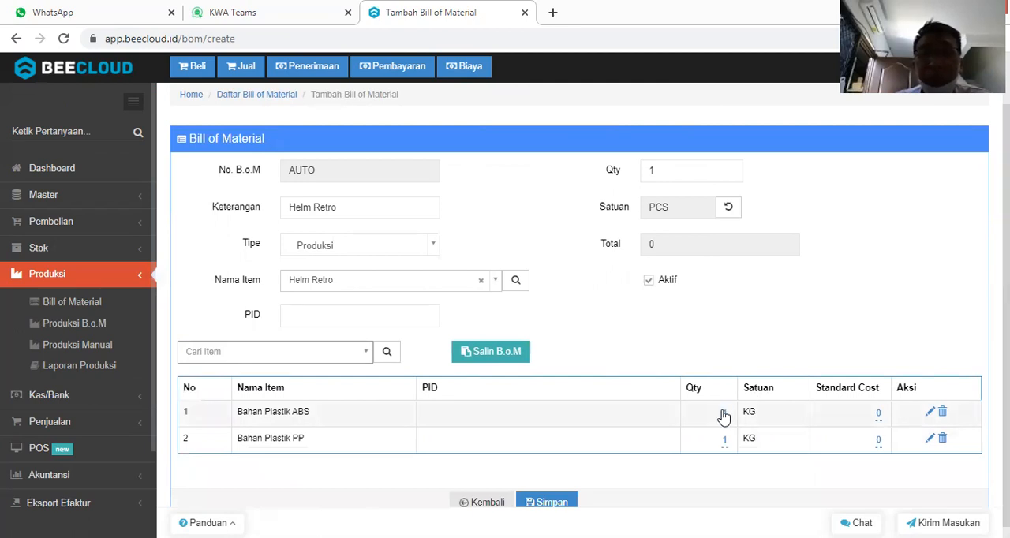
left_click(723, 416)
type("0.5")
key("Return")
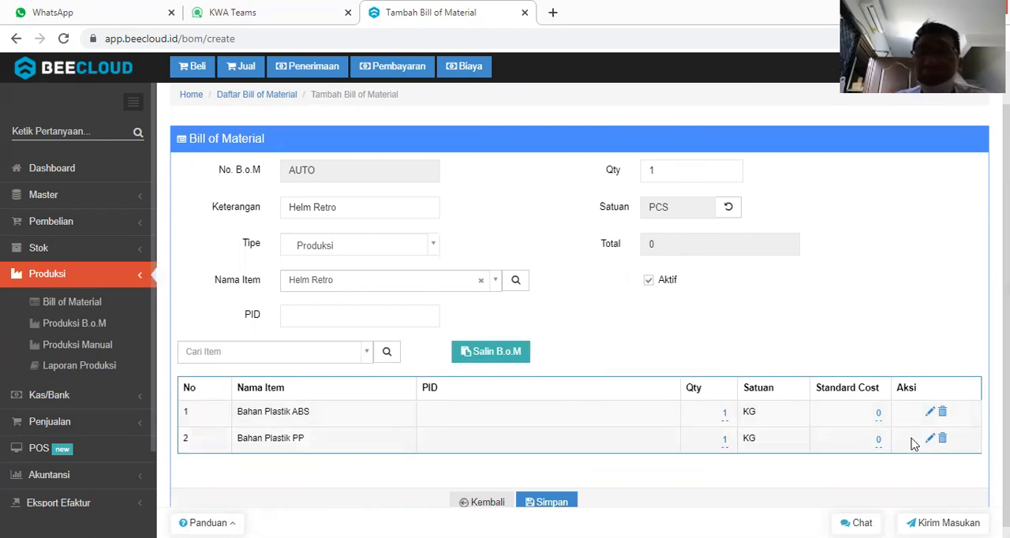
Remove Bahan Plastik PP from the component list and open the Bahan Plastik ABS quantity for editing.
left_click(942, 439)
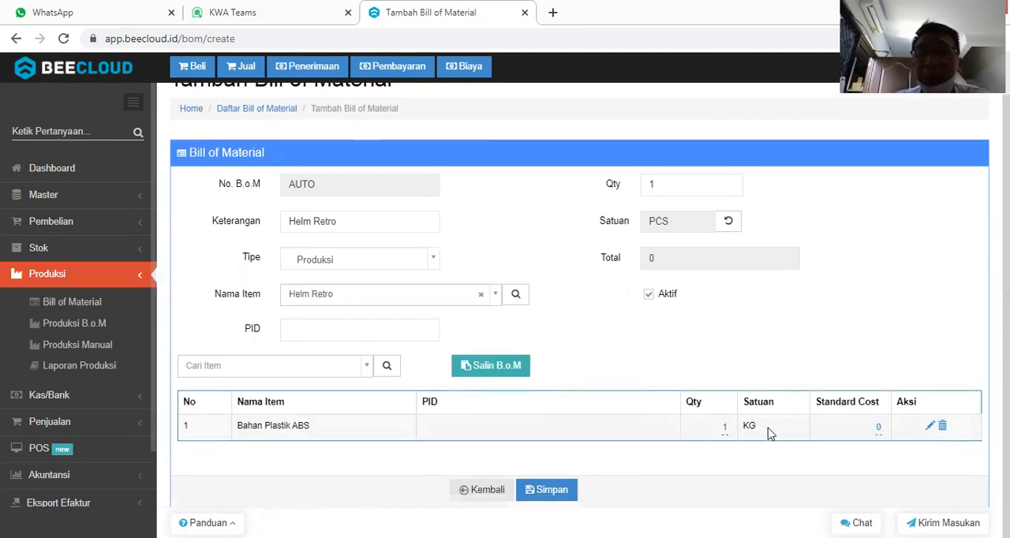
left_click(720, 428)
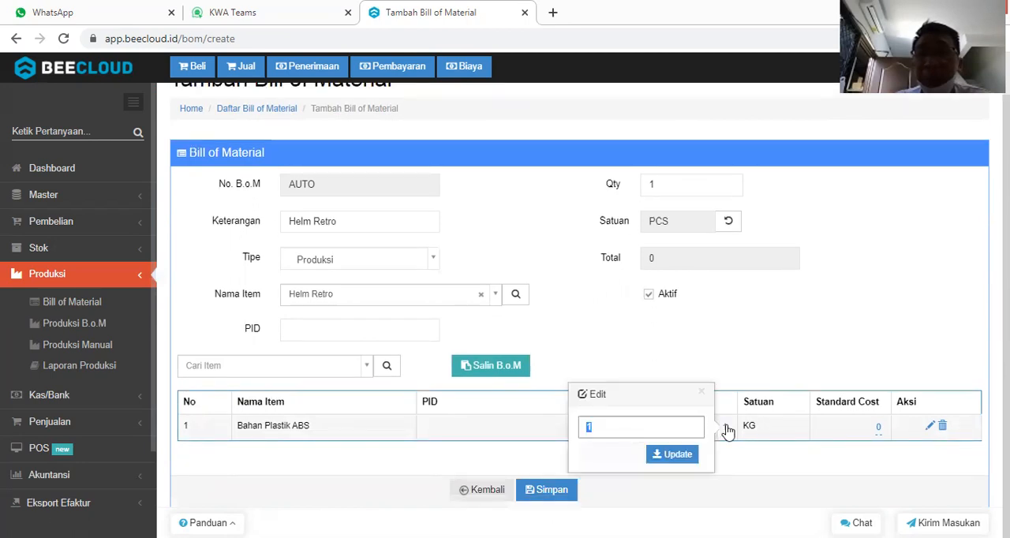
Open the system settings list (Pengaturan Sistem) in a new browser tab and switch to it.
left_click(108, 281)
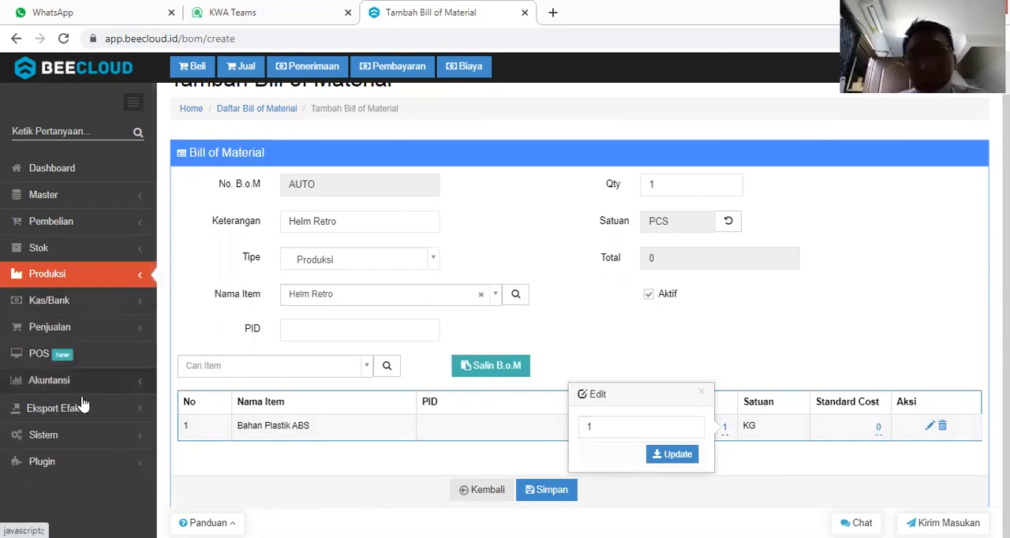
left_click(77, 439)
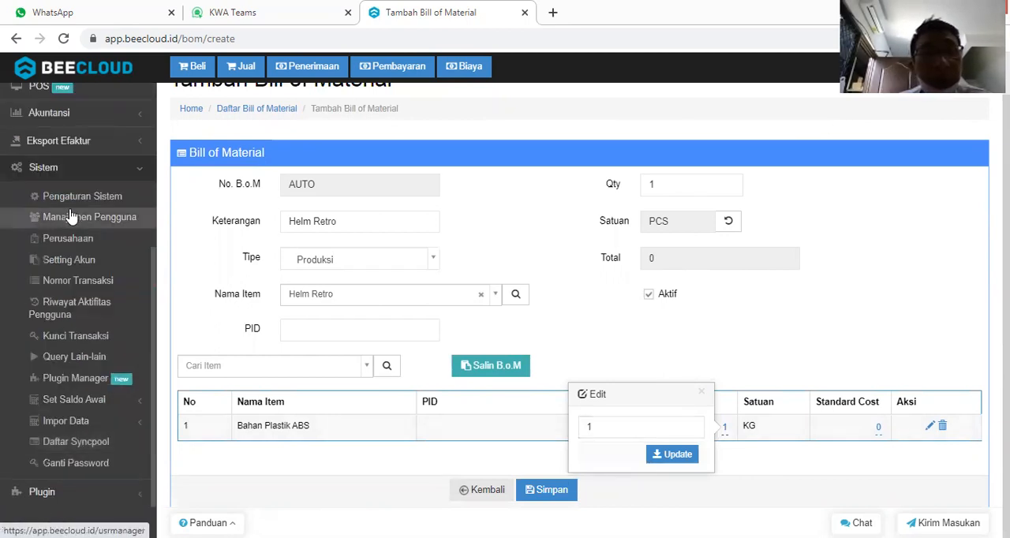
right_click(95, 199)
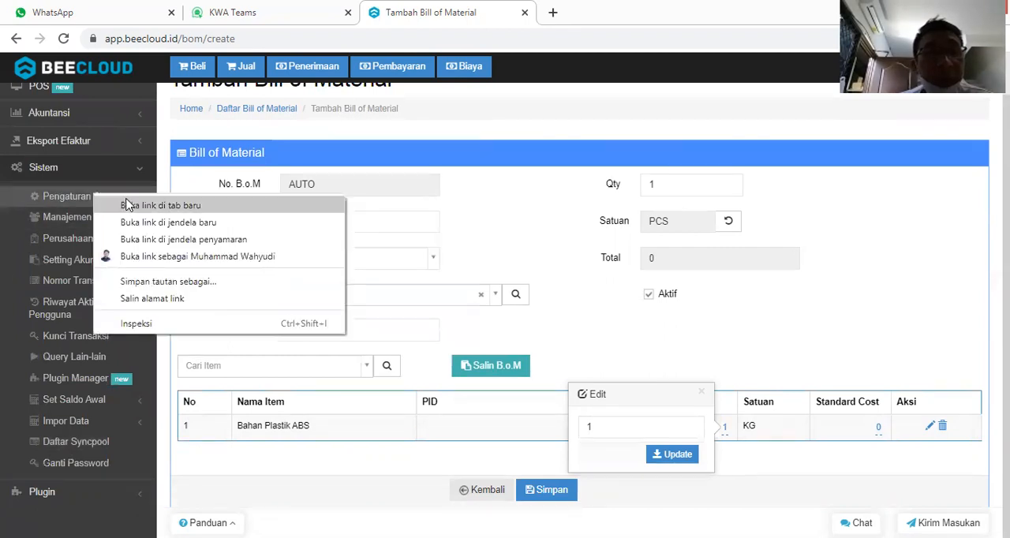
left_click(126, 204)
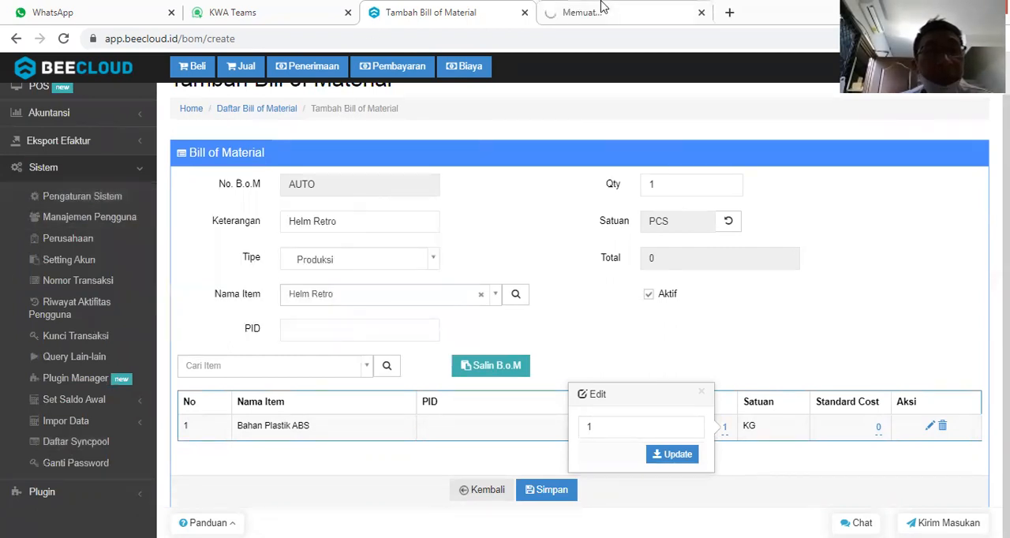
left_click(604, 14)
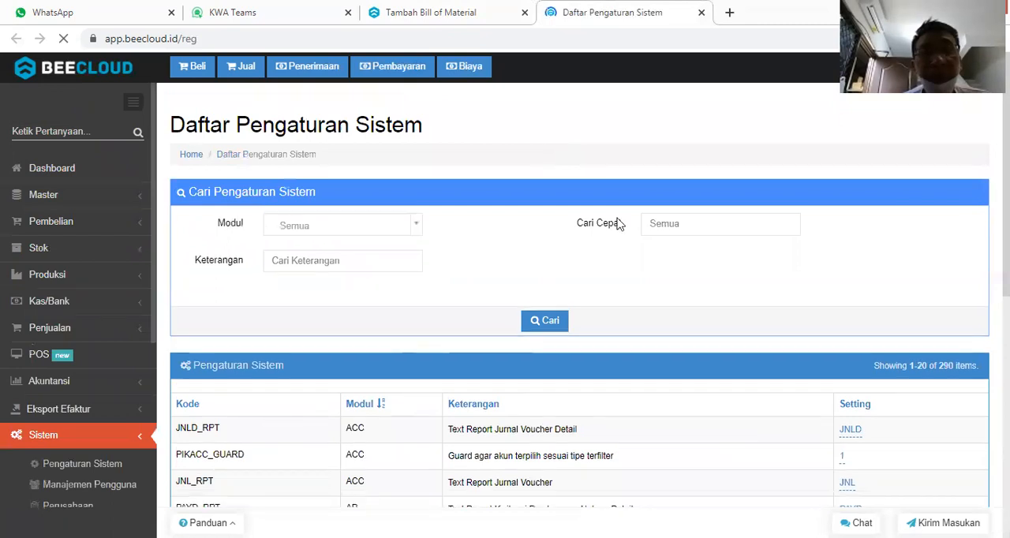
Filter the system settings list by the code ROUND.
left_click(667, 227)
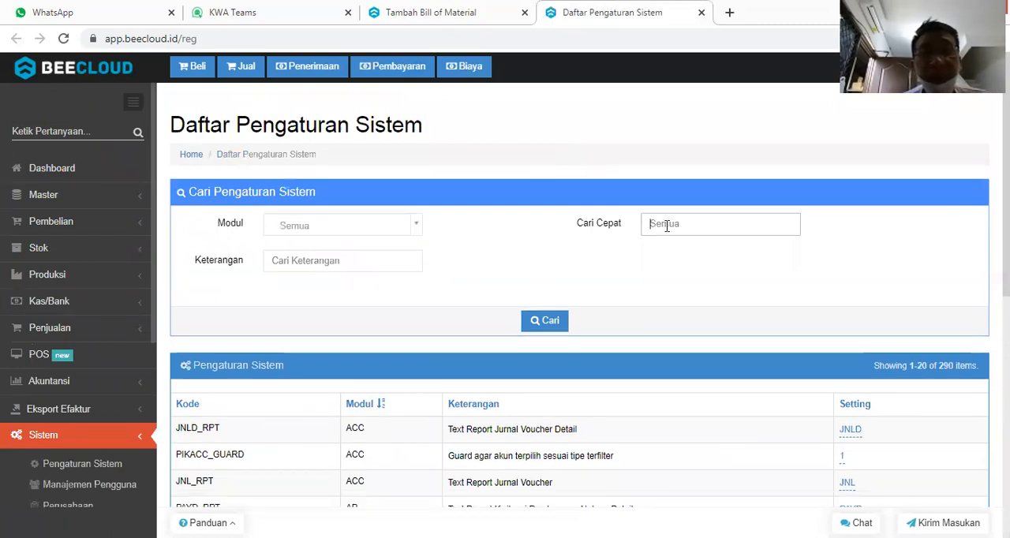
type("round")
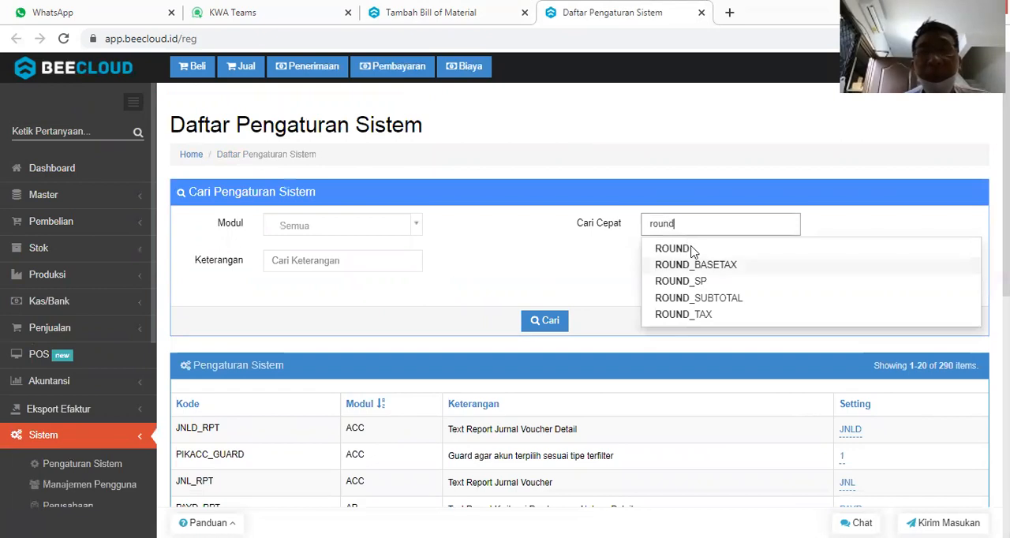
left_click(672, 249)
left_click(543, 323)
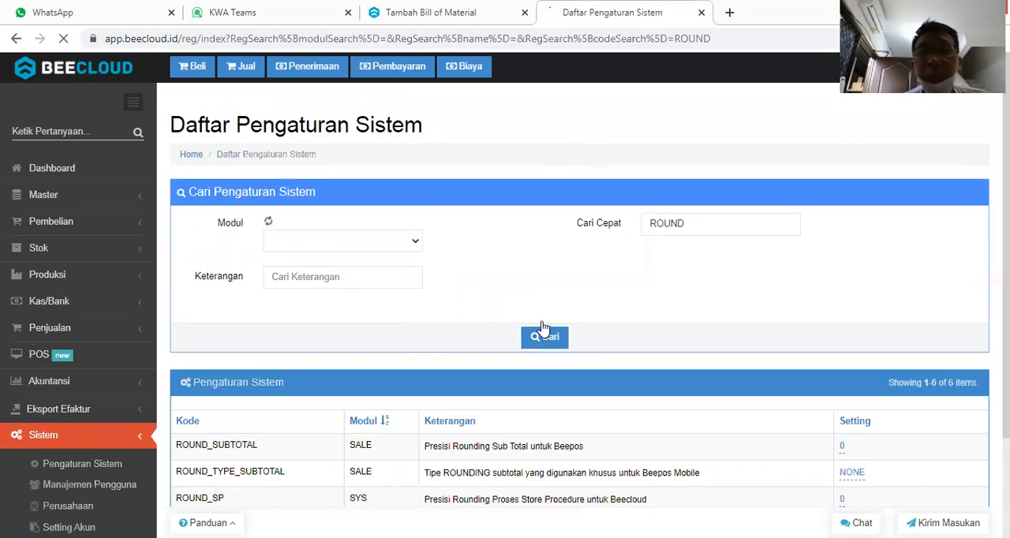
Set the ROUND system setting, the decimal rounding precision for Beecloud & Beepos, to 4.
scroll(542, 326, "down", 2)
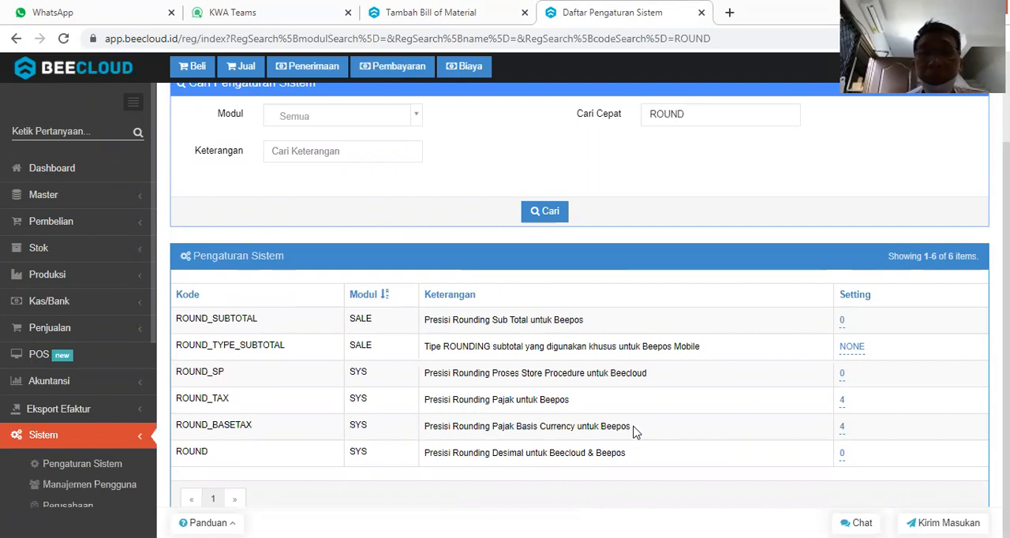
left_click(842, 456)
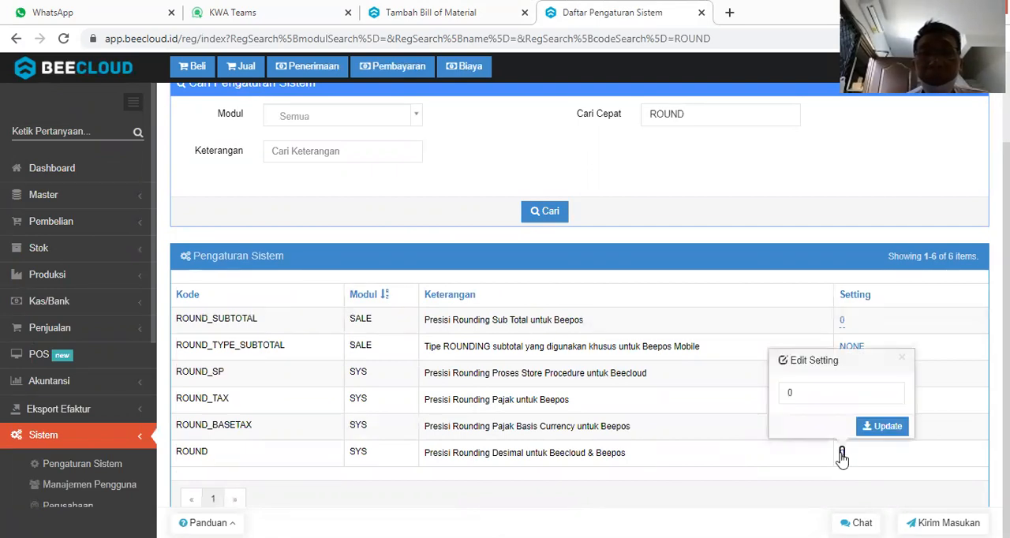
left_click(827, 394)
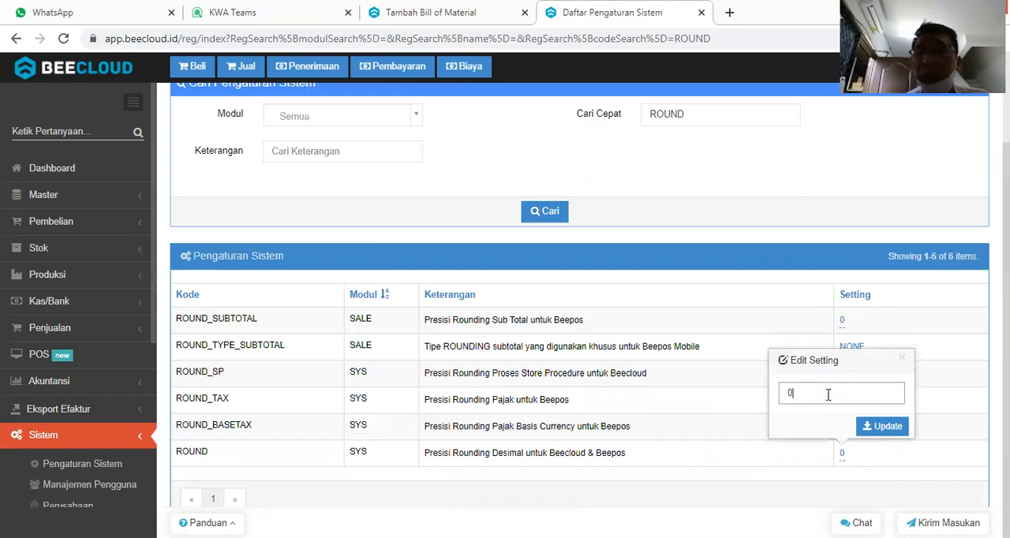
key("Return")
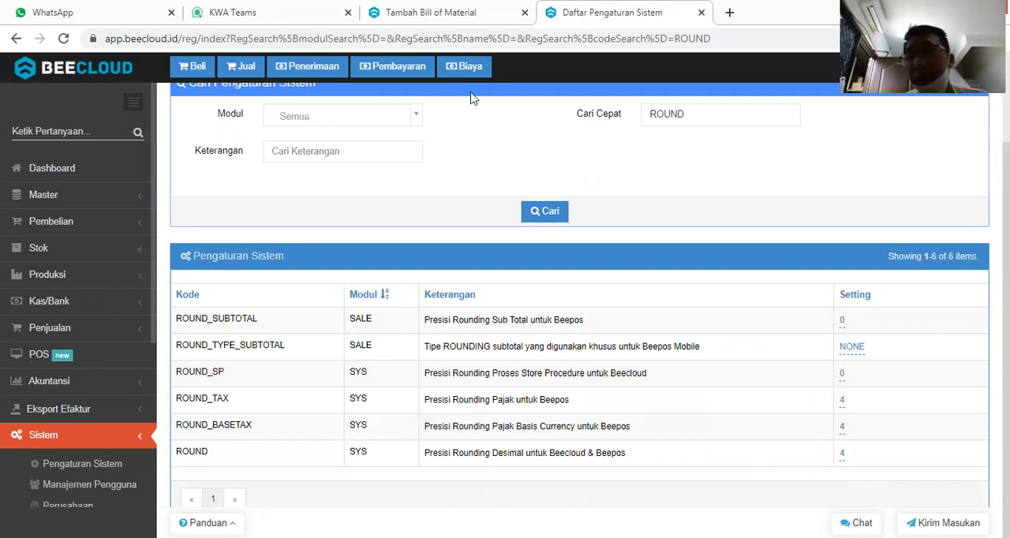
Return to the bill of material form and try to set the Bahan Plastik ABS quantity to 0,50.
left_click(466, 13)
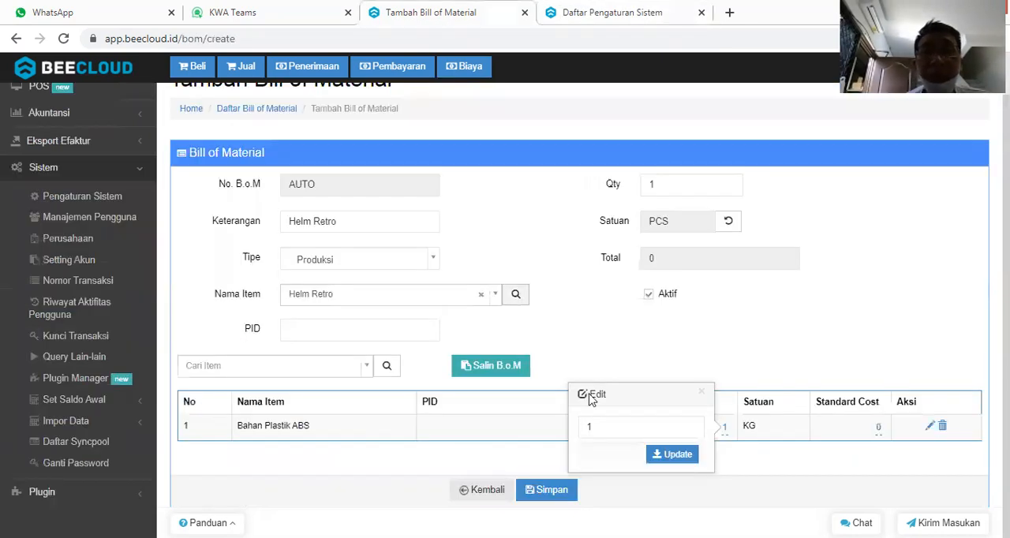
left_click(606, 437)
type("0,50")
key("Return")
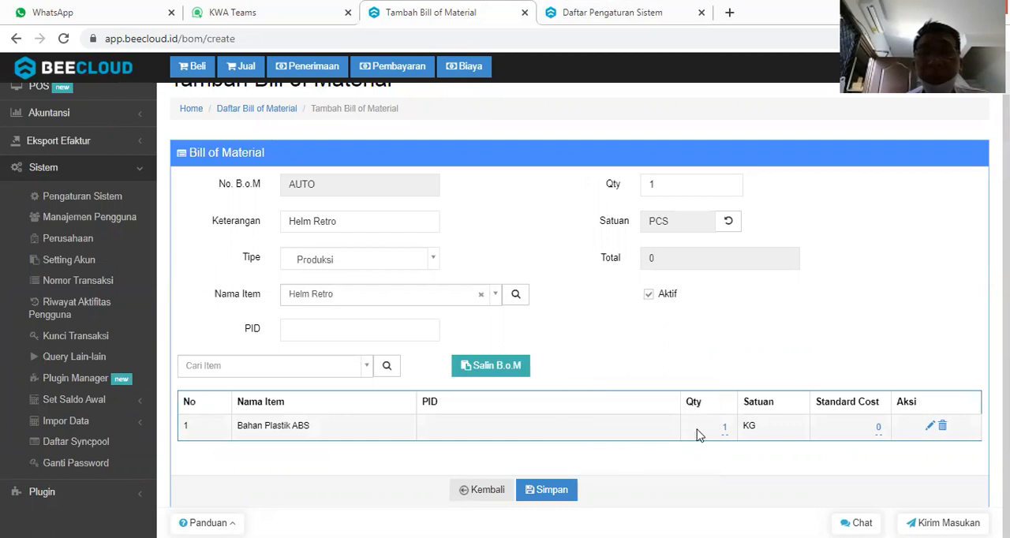
Reload the new bill of material form and choose Helm Retro as its finished item.
left_click(64, 39)
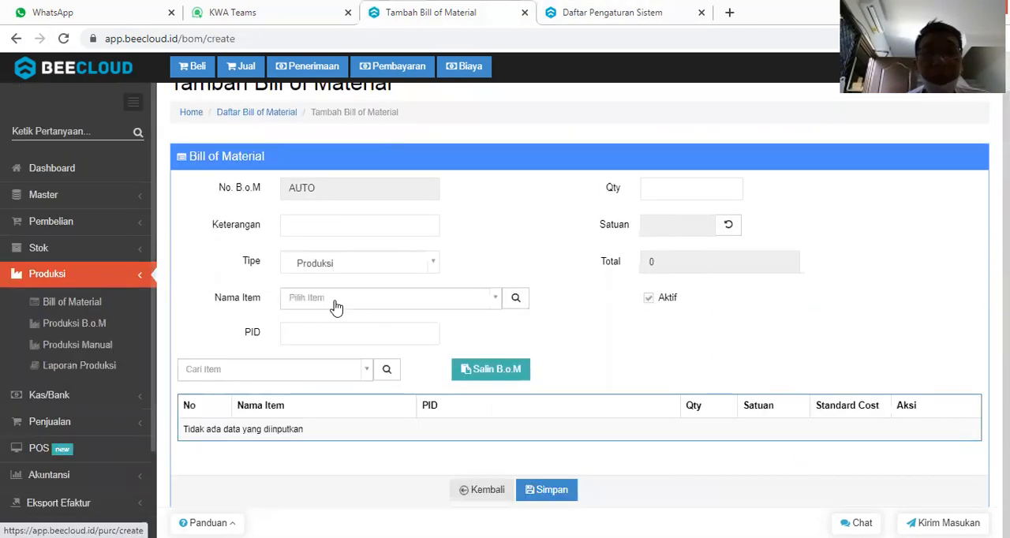
left_click(334, 298)
type("ret")
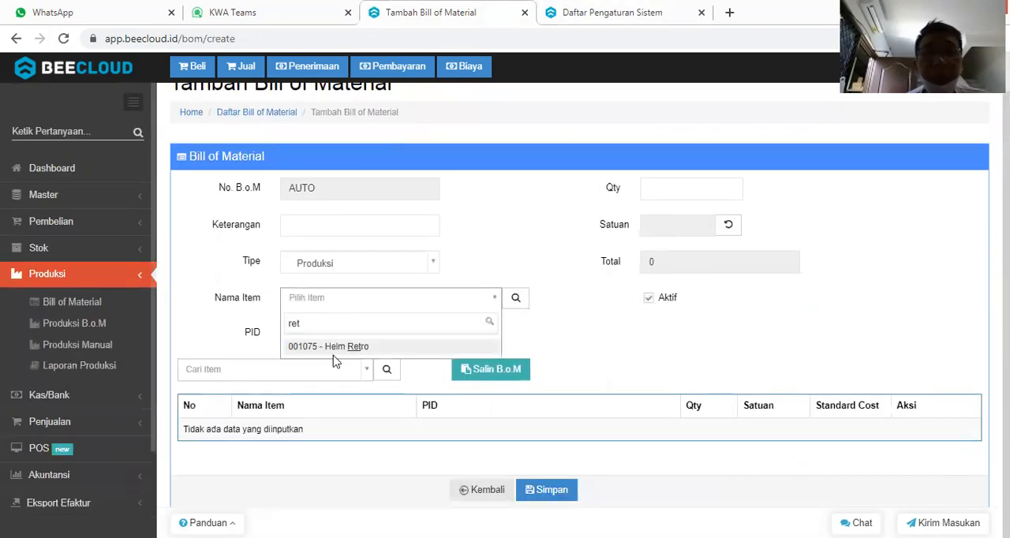
key("Return")
Add Bahan Plastik ABS as a component of the Helm Retro bill of material with a quantity of 0.54 KG.
left_click(276, 370)
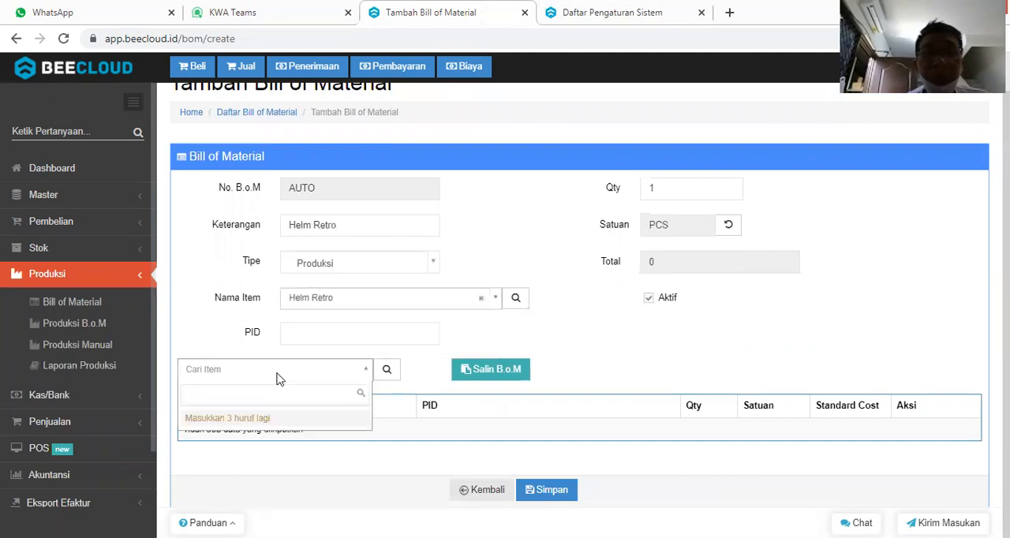
type("abs")
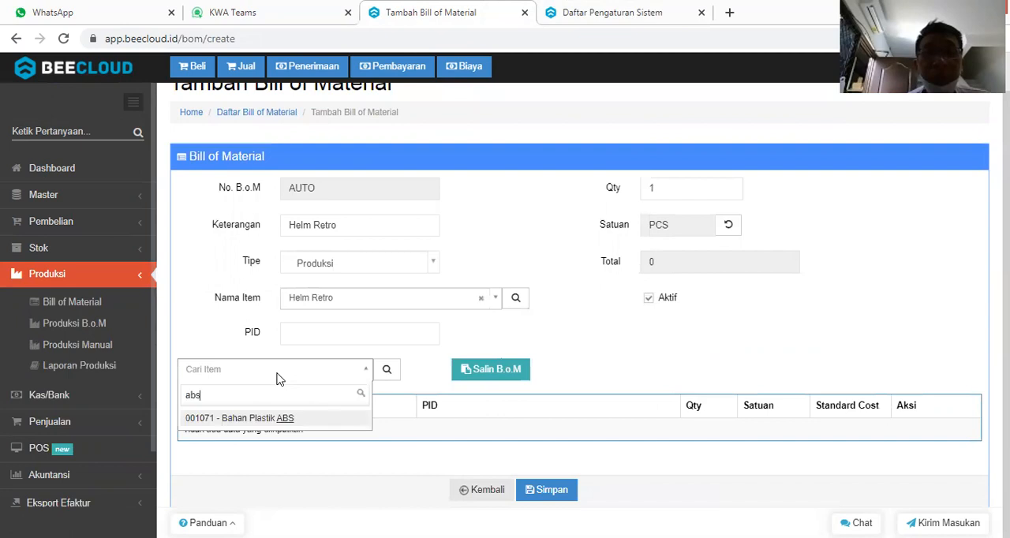
key("Return")
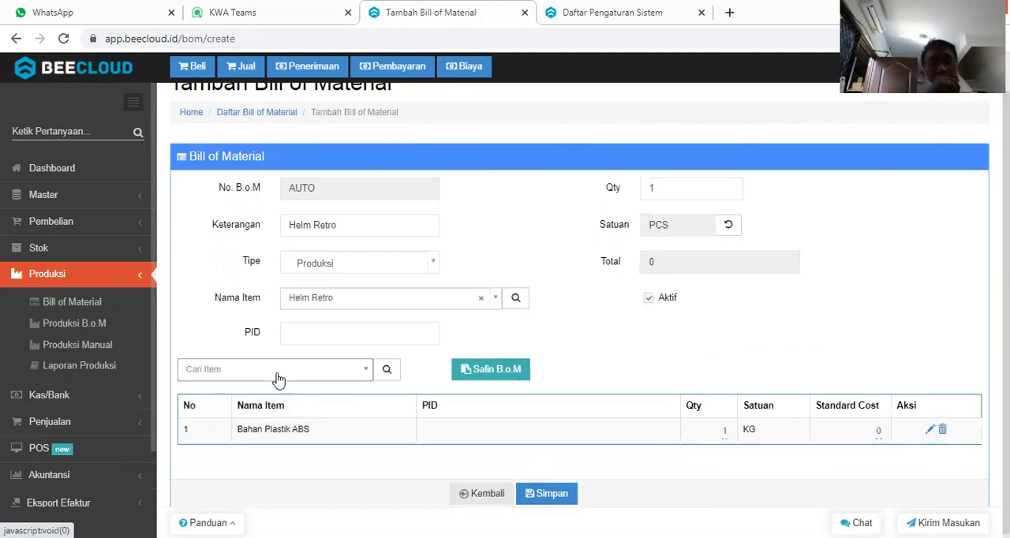
left_click(724, 430)
type("0.54")
key("Return")
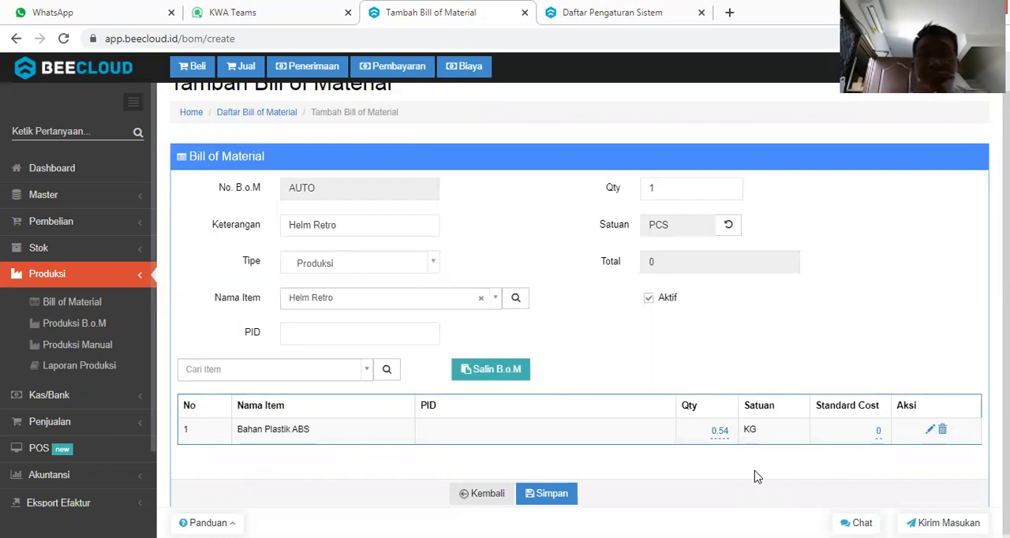
Add Biaya Mesin A as a component of the Helm Retro bill of material.
left_click(307, 383)
type("biaya")
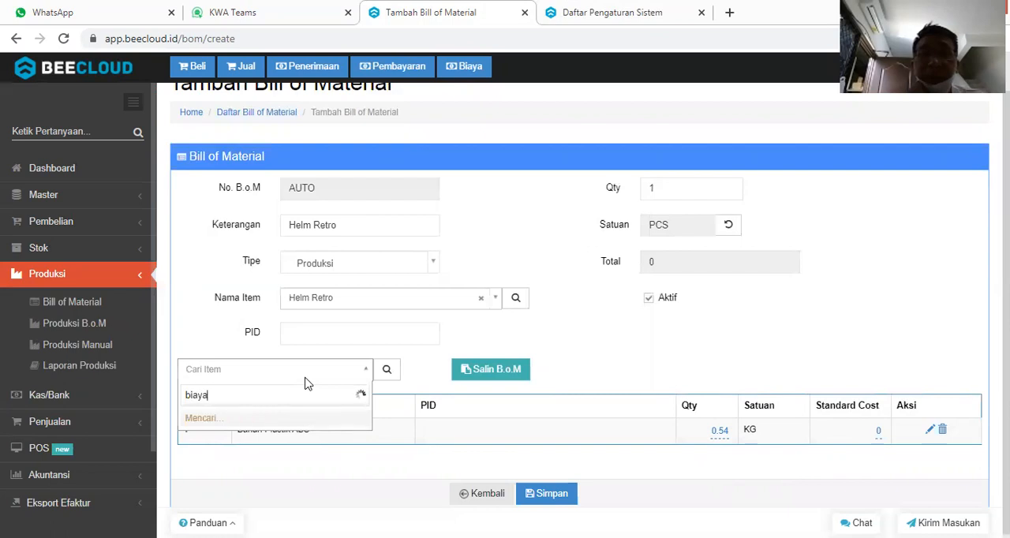
key("Return")
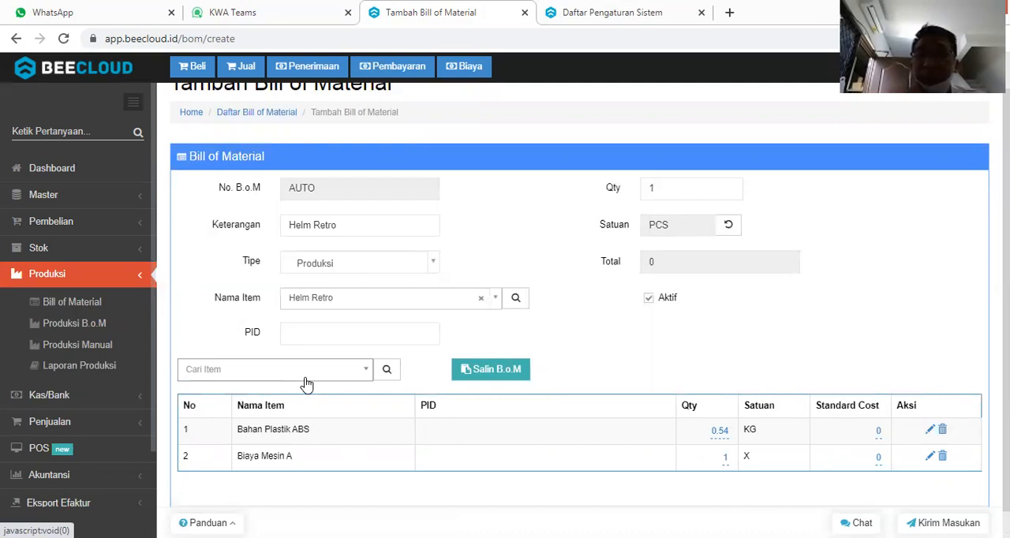
Open the item list (Daftar Item) in a new browser tab and go to its last page.
left_click(101, 203)
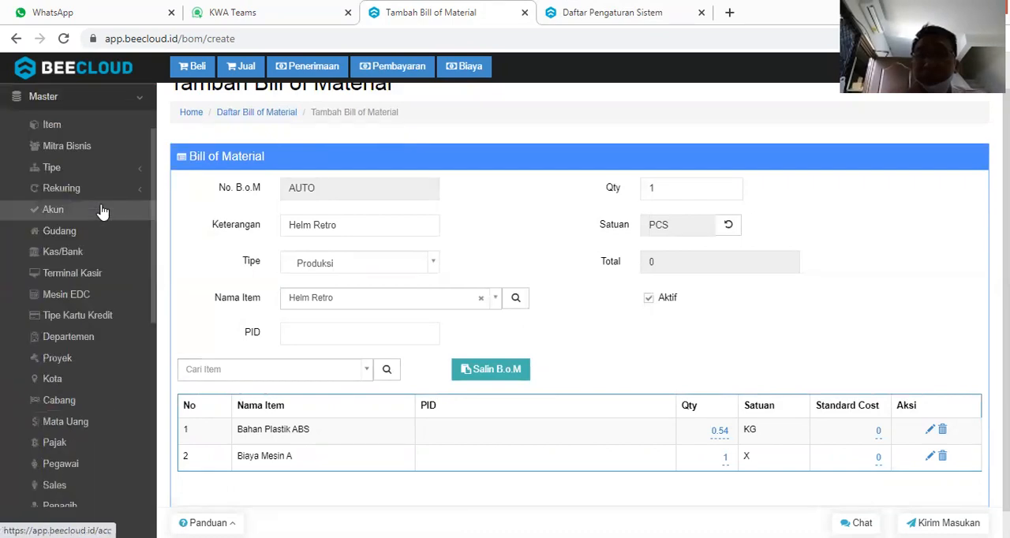
middle_click(99, 133)
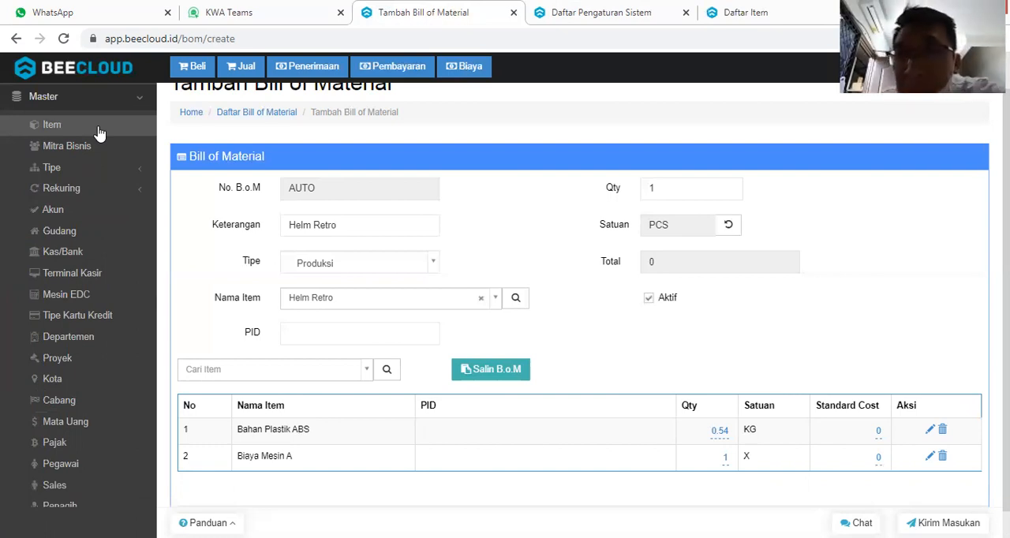
left_click(755, 12)
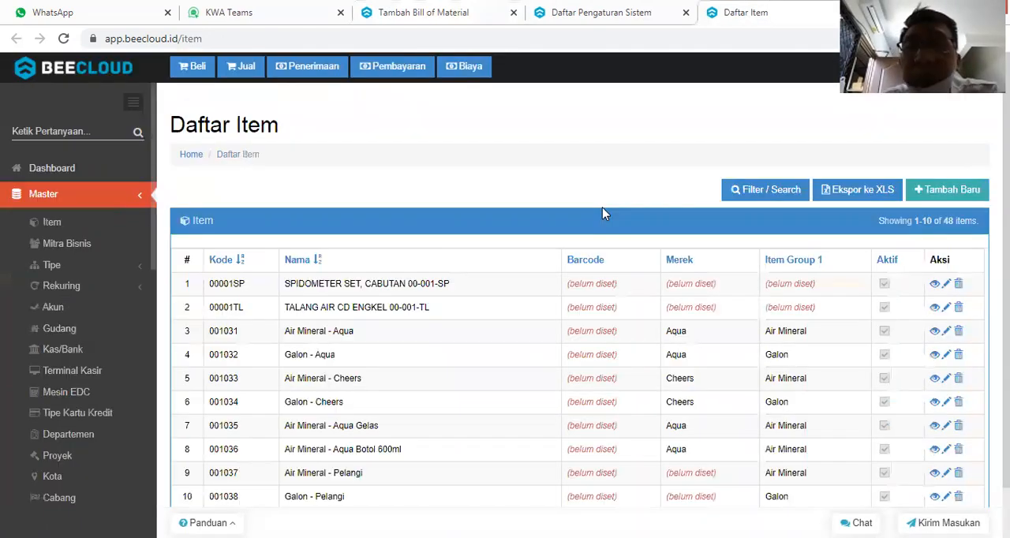
scroll(503, 473, "down", 1)
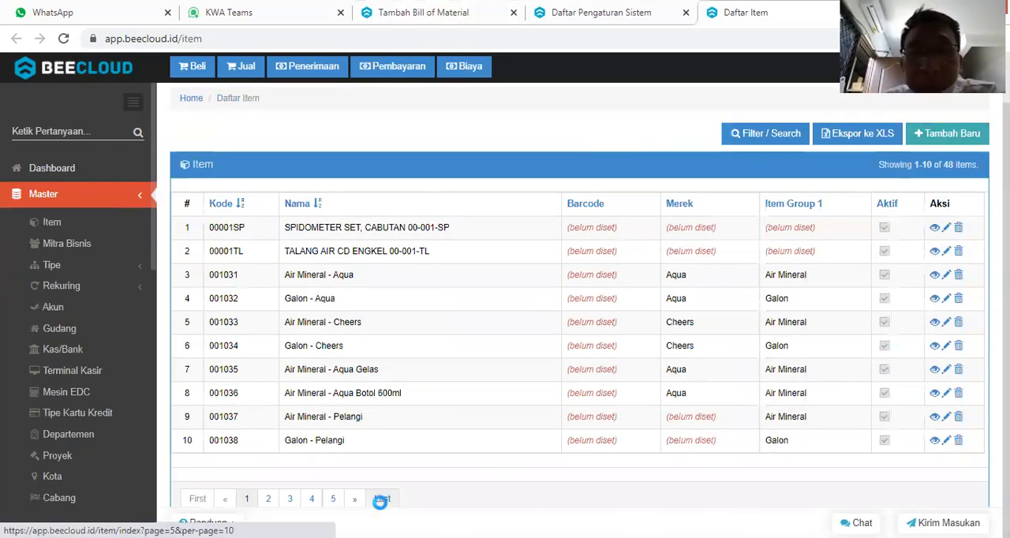
left_click(382, 499)
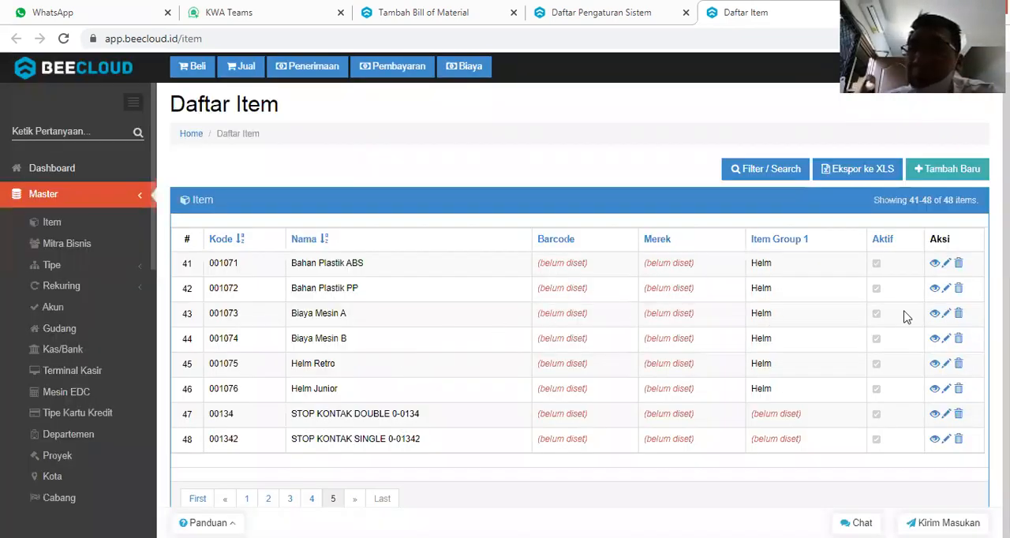
Open the edit pages of Biaya Mesin A and Biaya Mesin B in separate new browser tabs.
right_click(947, 314)
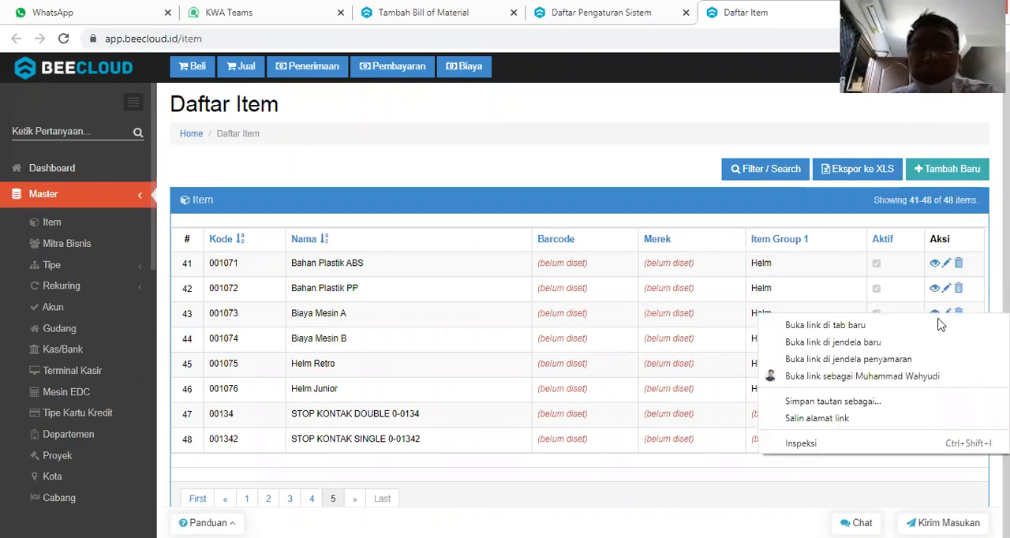
left_click(943, 328)
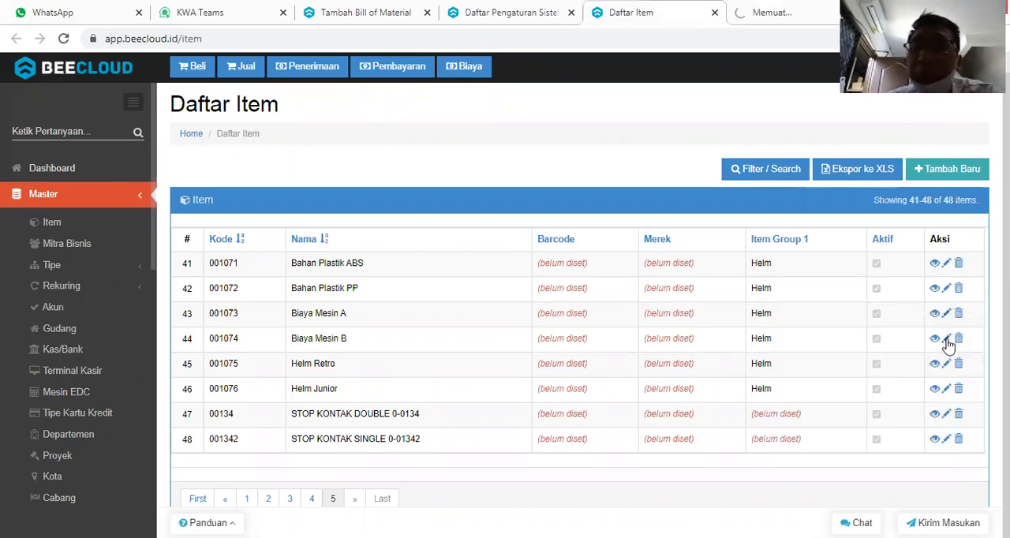
right_click(947, 343)
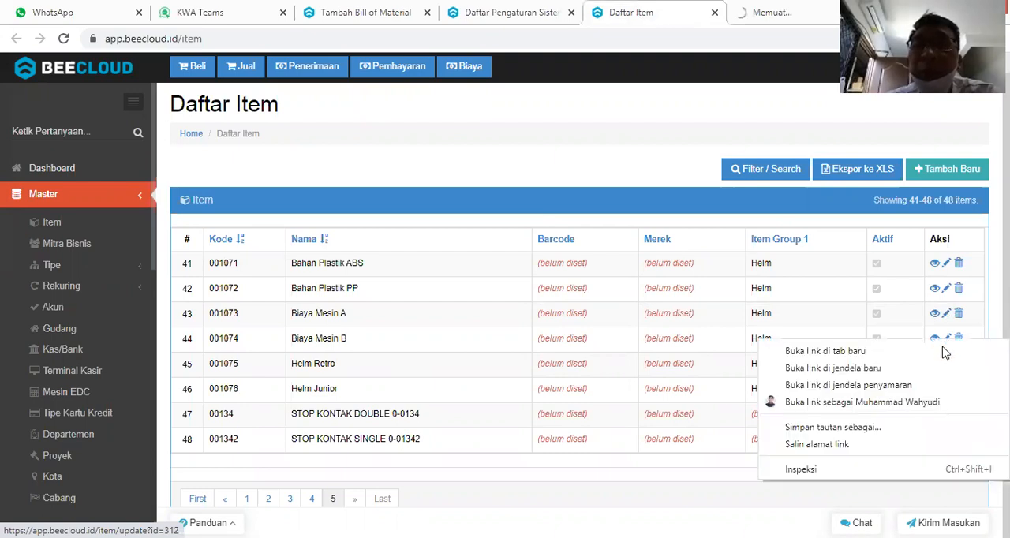
left_click(829, 351)
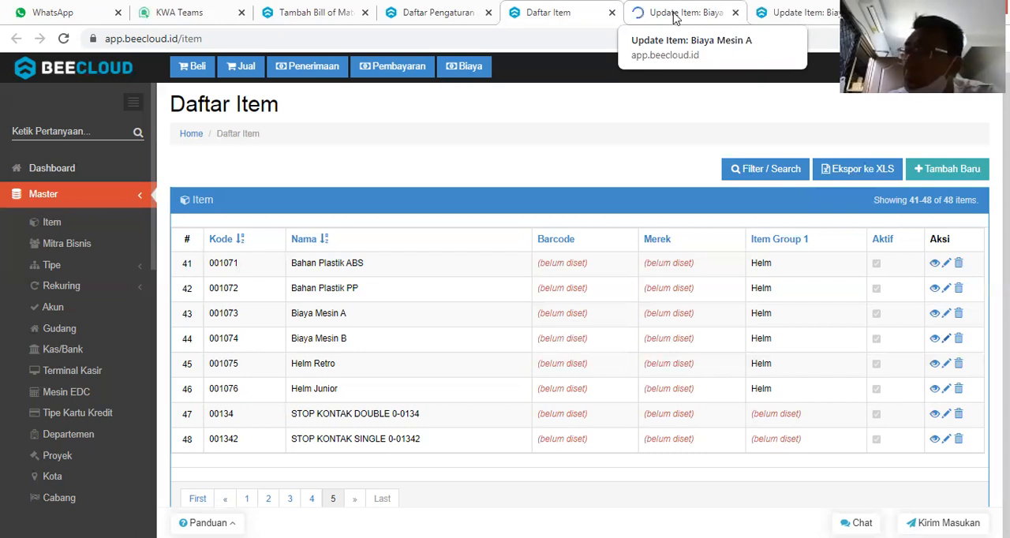
Set the Retail selling price for unit 1 (Harga Satuan 1) of Biaya Mesin A to 250 IDR.
left_click(674, 14)
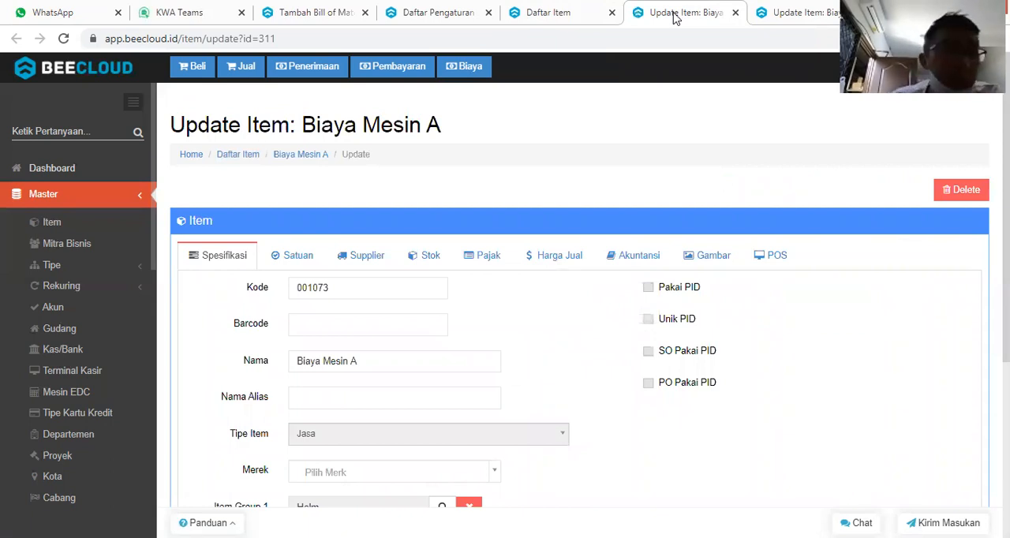
left_click(552, 265)
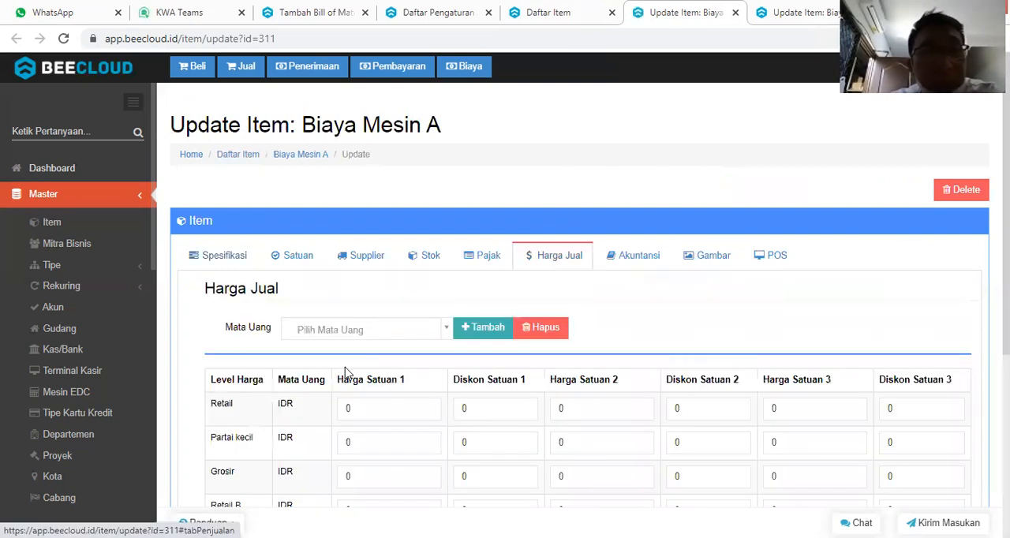
left_click(373, 402)
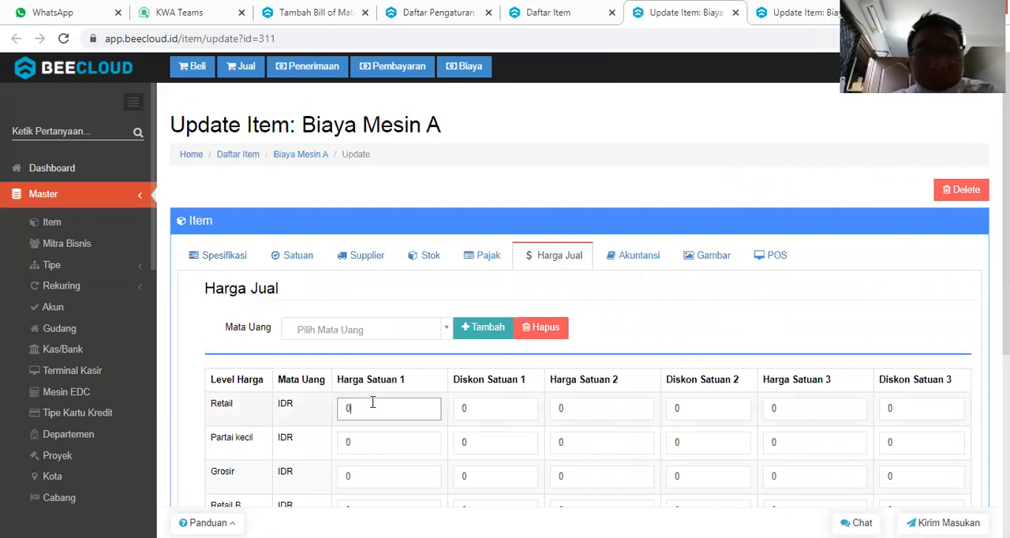
key("BackSpace")
type("250")
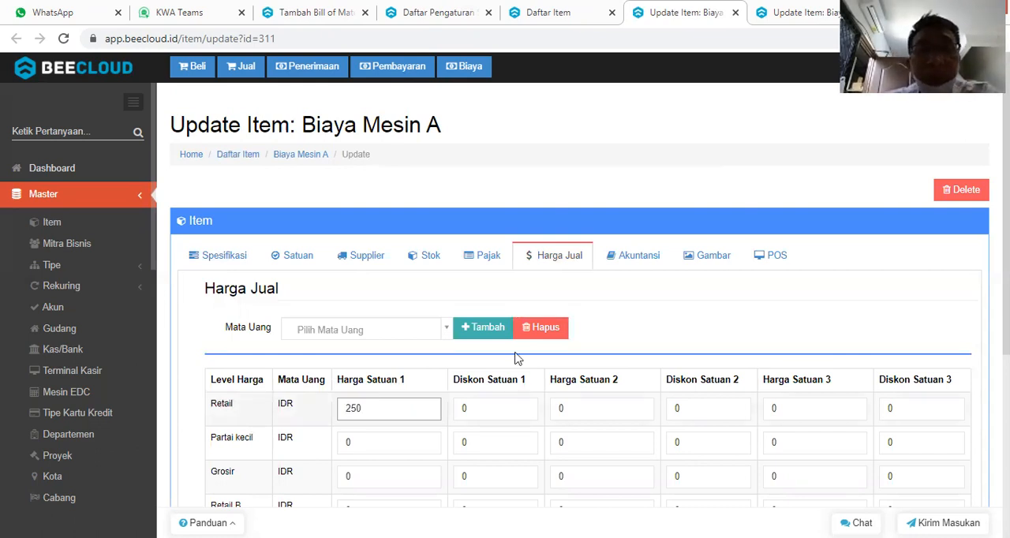
left_click(701, 321)
left_click_drag(1006, 278, 1005, 455)
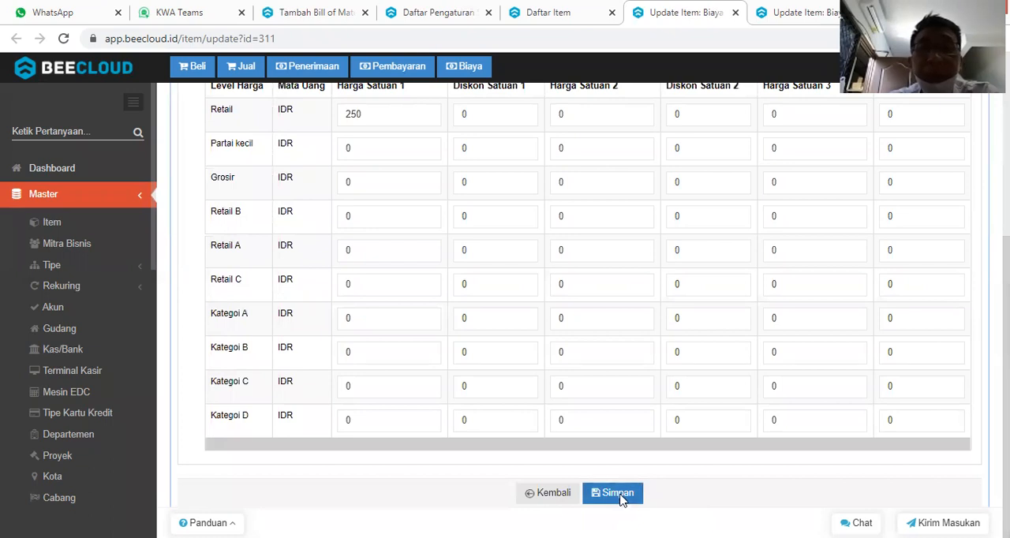
Set the Retail selling price for unit 1 (Harga Satuan 1) of Biaya Mesin B to 350 IDR.
left_click(798, 11)
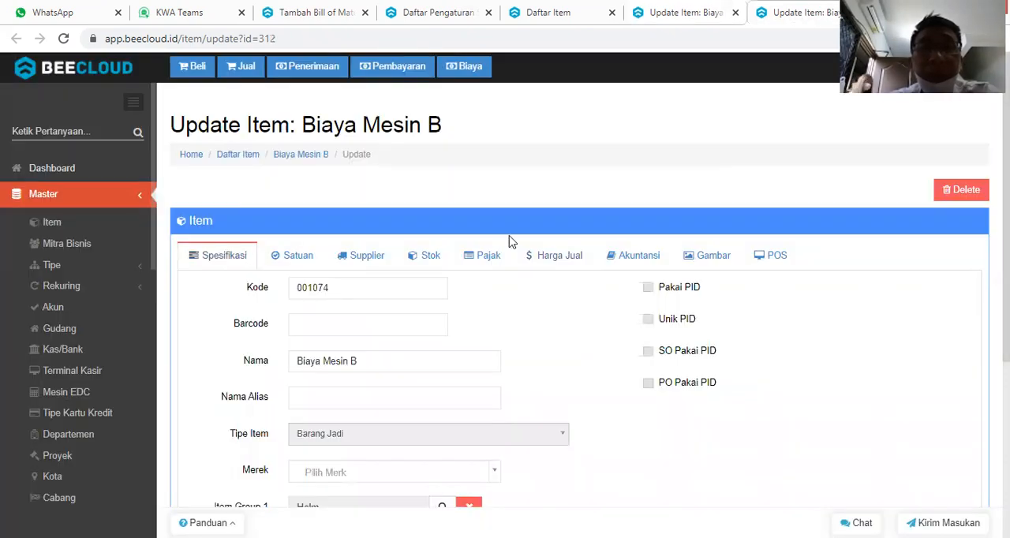
left_click(565, 265)
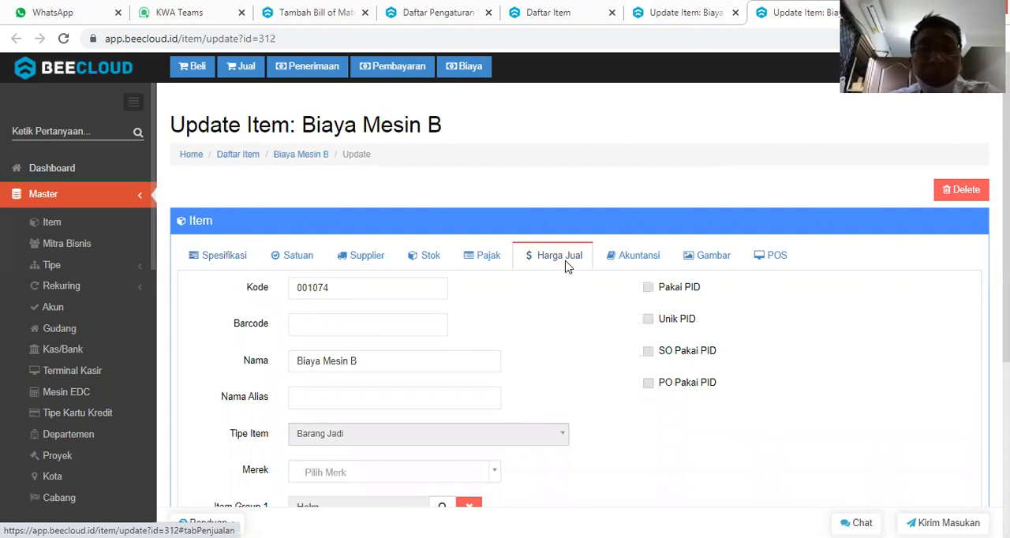
left_click(360, 403)
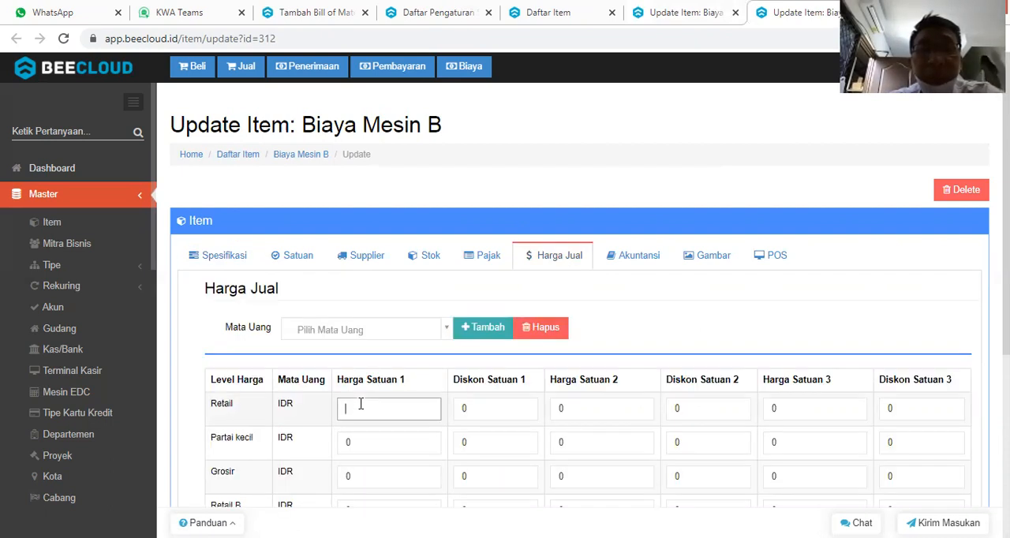
type("350")
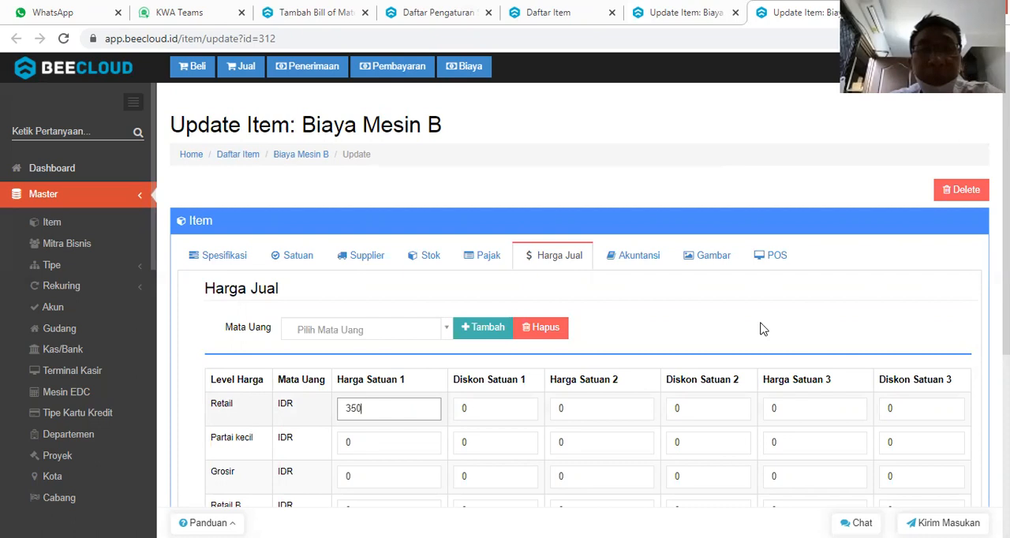
Save the Biaya Mesin B item and close the edit tabs of both machine cost items.
scroll(978, 442, "down", 4)
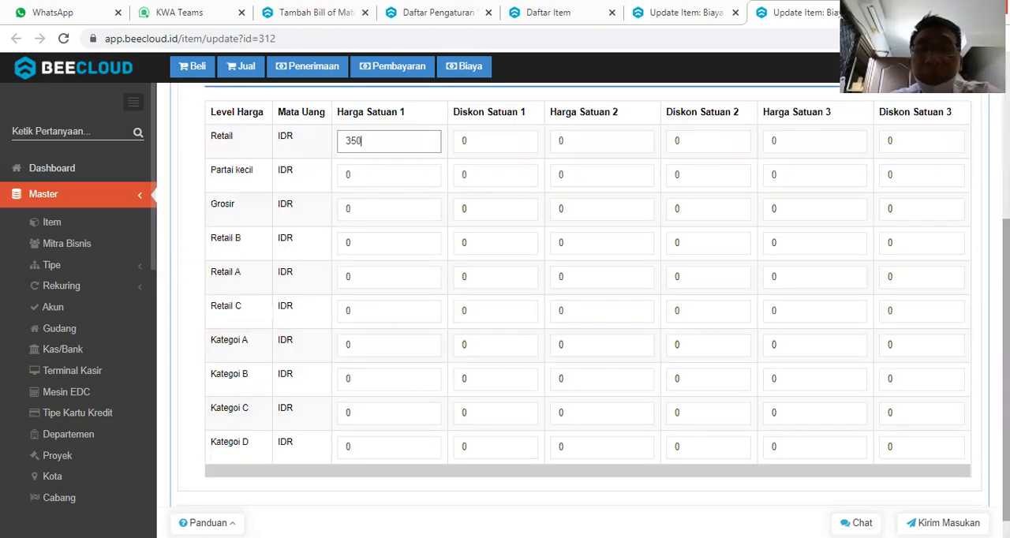
left_click(618, 503)
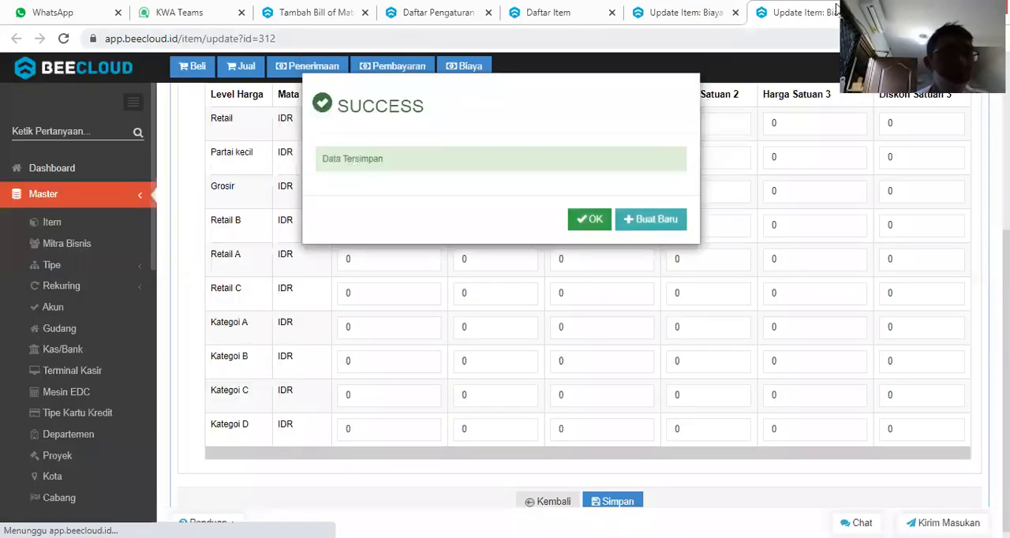
key("ctrl+w")
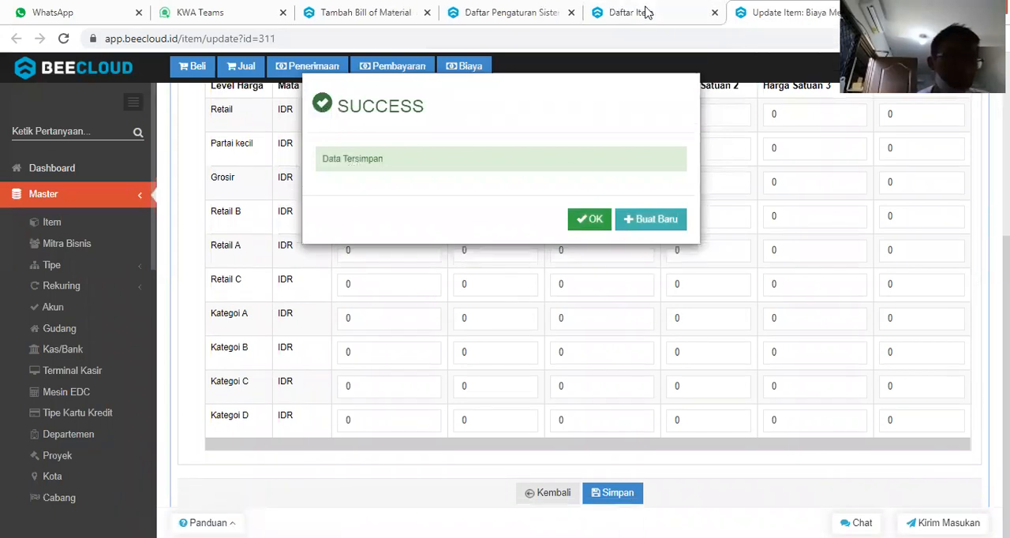
key("ctrl+w")
Return to the Helm Retro bill of material and set the standard cost of Biaya Mesin A to 250.
left_click(432, 11)
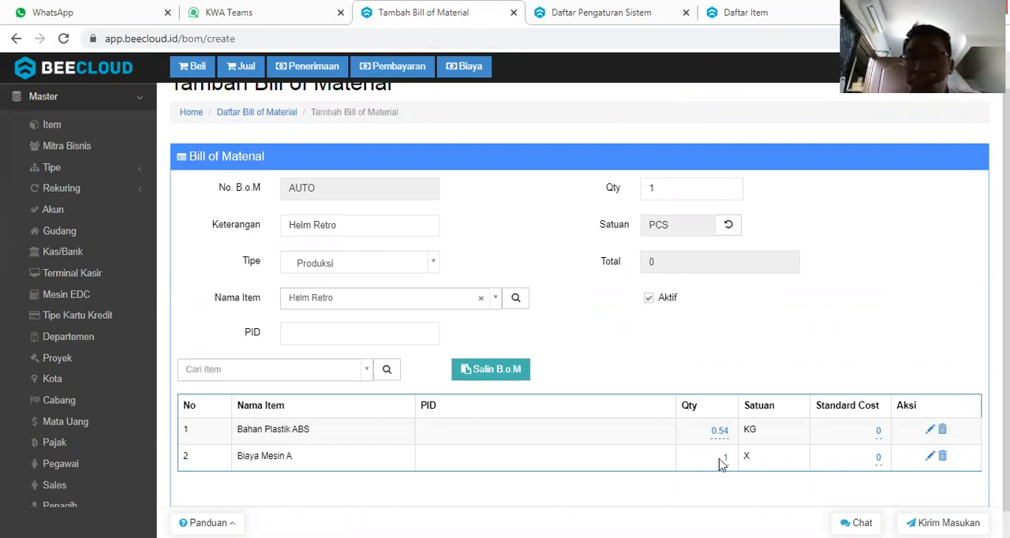
left_click(878, 460)
type("2500")
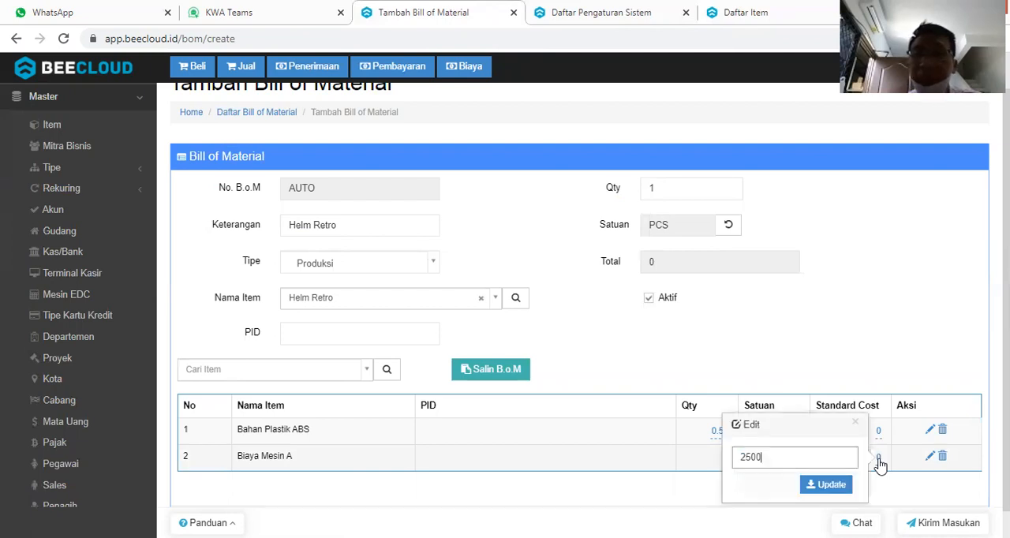
key("BackSpace")
key("Return")
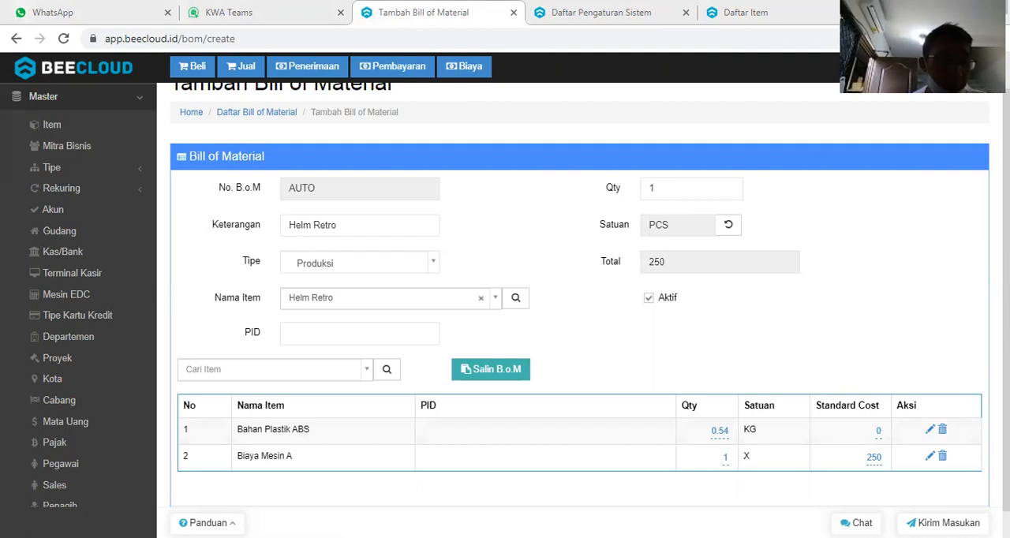
Check the material cost in the calculator and set the standard cost of Bahan Plastik ABS to 7,020.
key("alt+Tab")
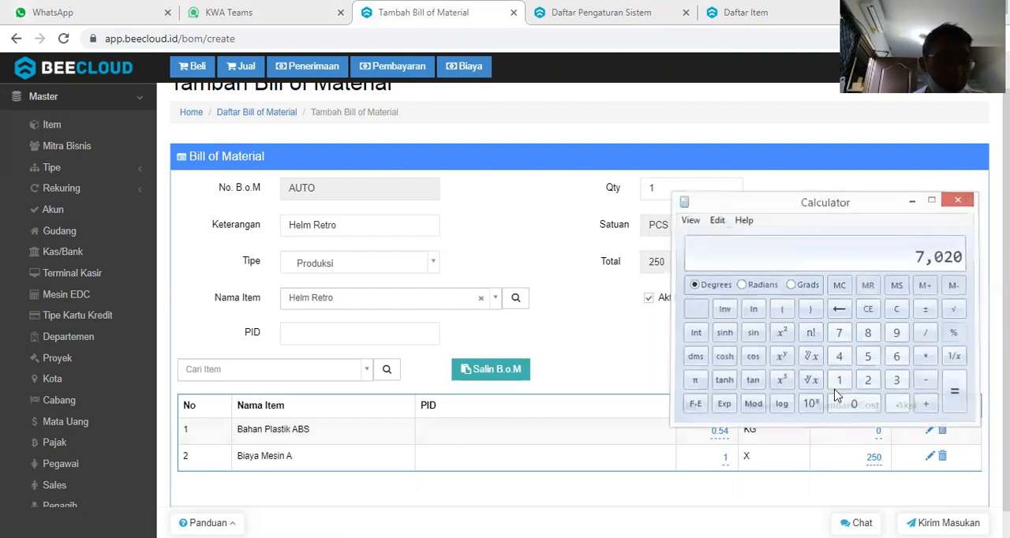
key("alt+Tab")
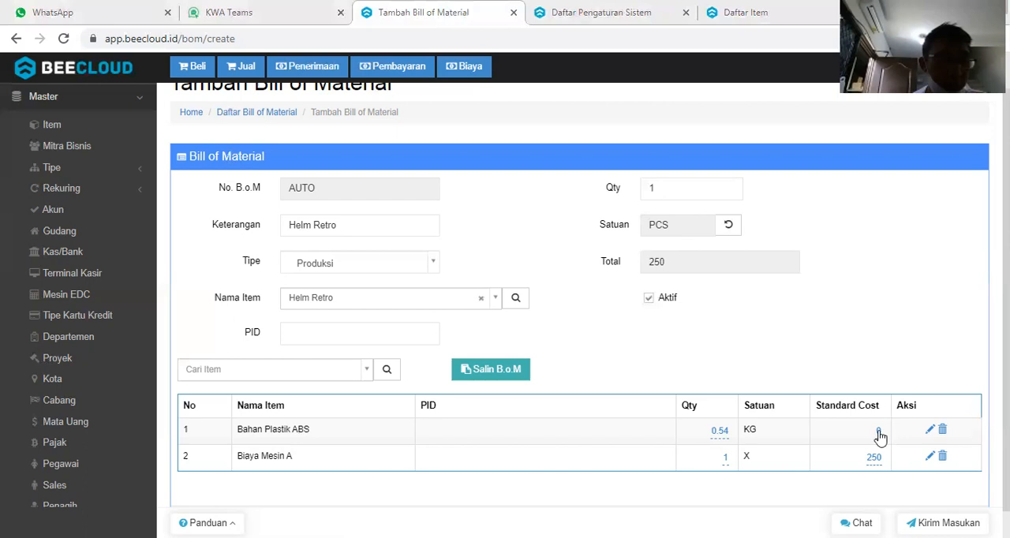
left_click(878, 433)
type("7020")
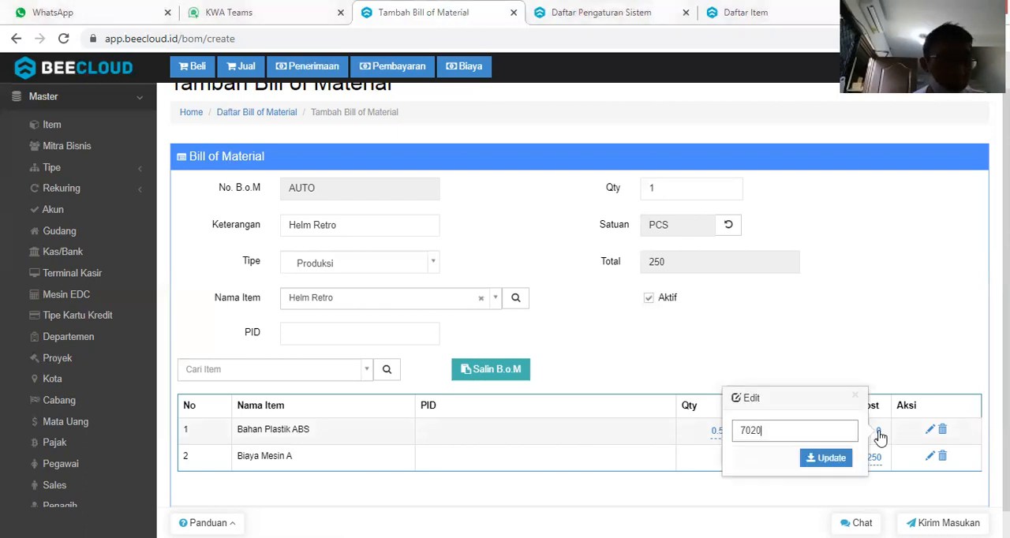
key("Return")
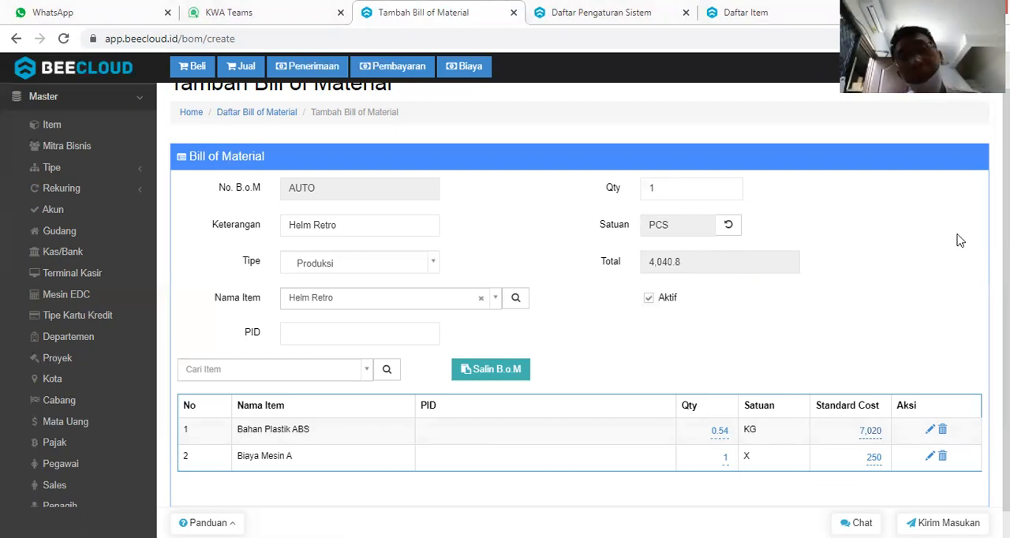
Save the Helm Retro bill of material and start a new blank one.
scroll(590, 300, "down", 1)
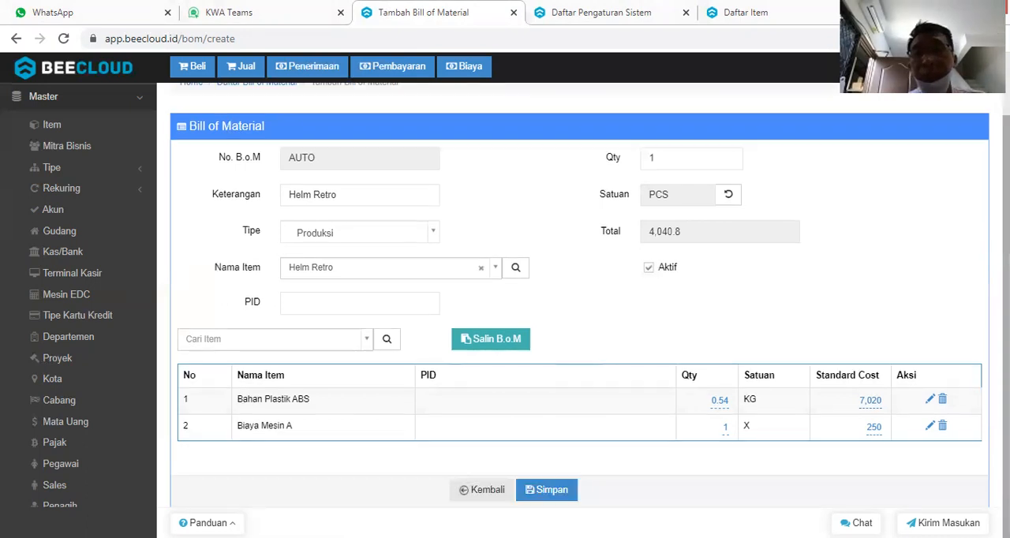
left_click(545, 492)
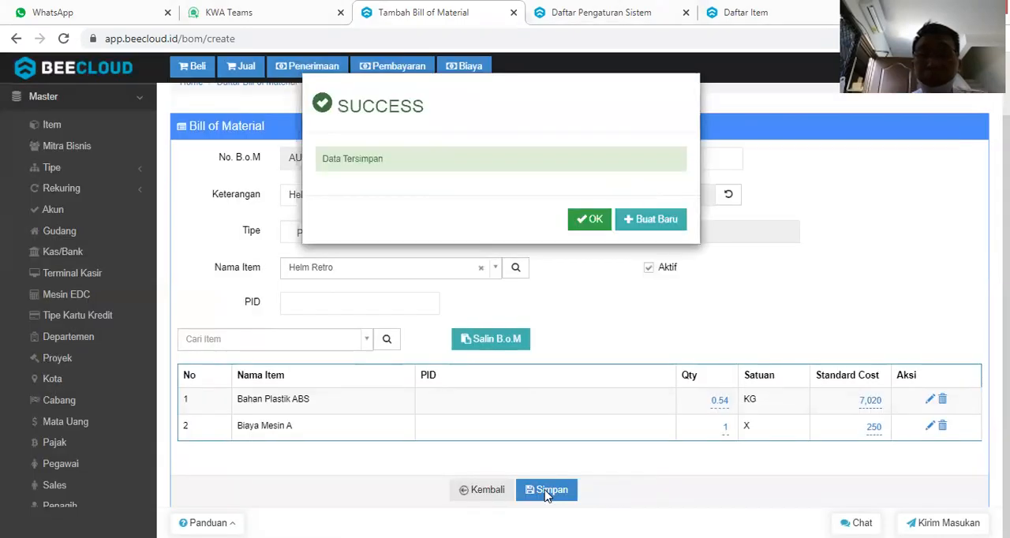
left_click(650, 220)
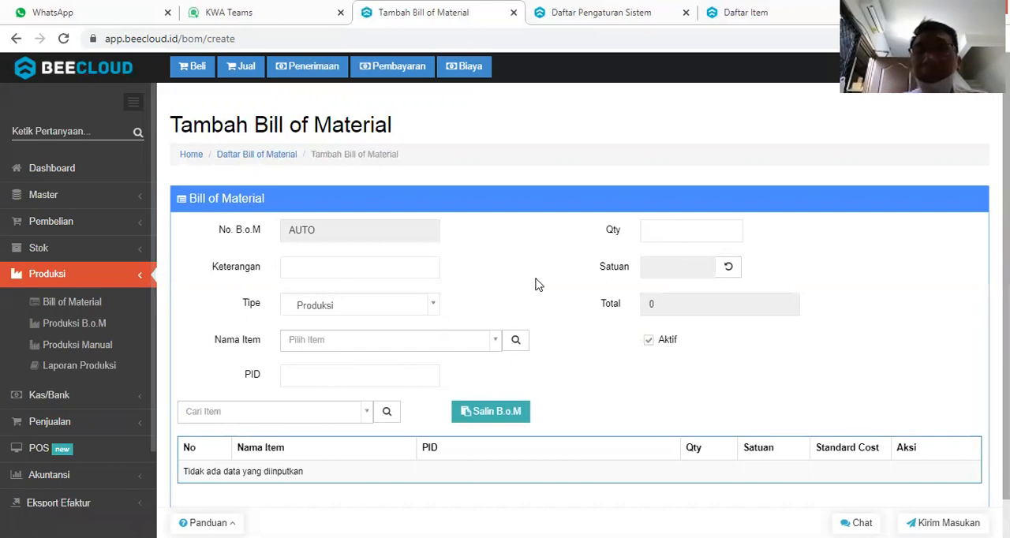
Choose Helm Junior as the produced item of the new bill of material.
scroll(350, 297, "down", 1)
left_click(349, 298)
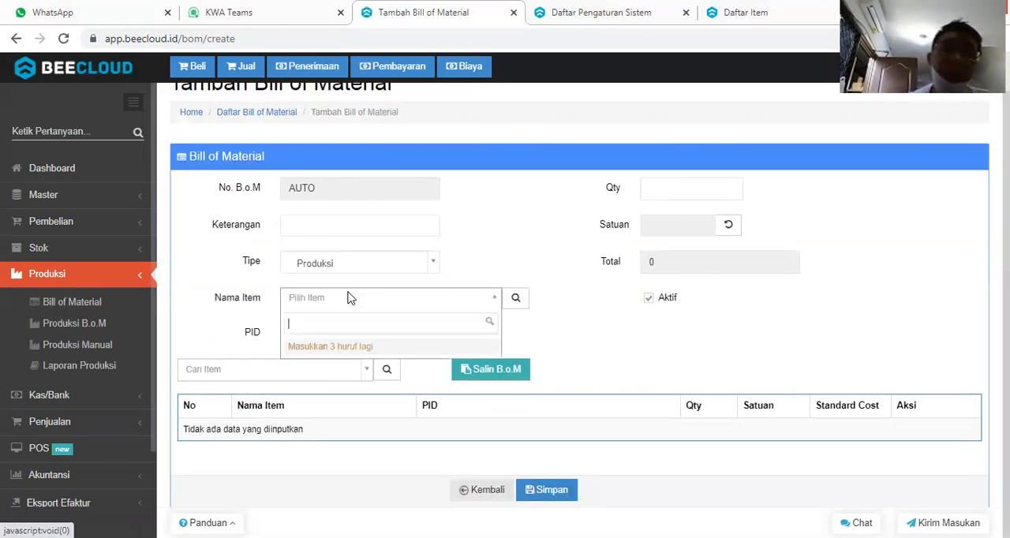
type("juni")
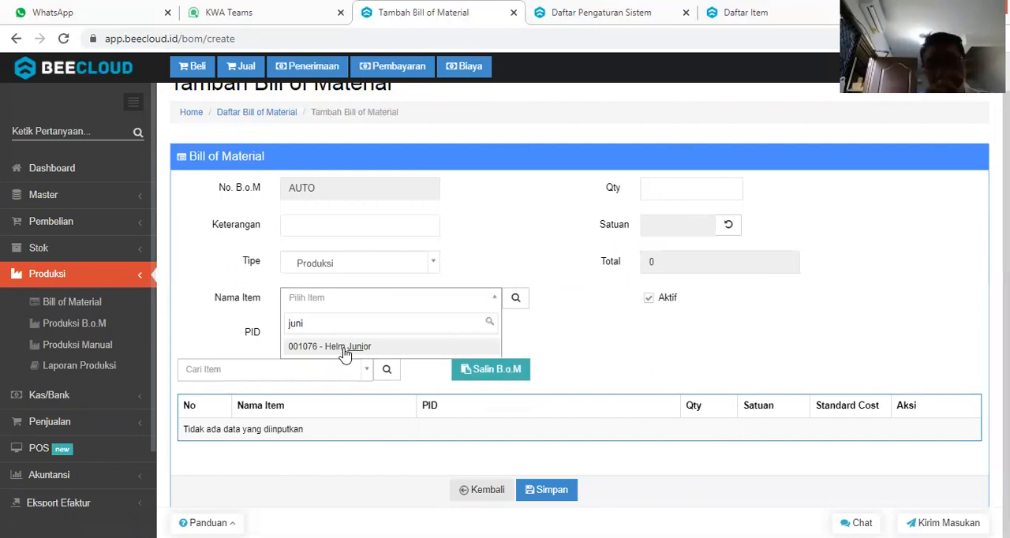
left_click(345, 349)
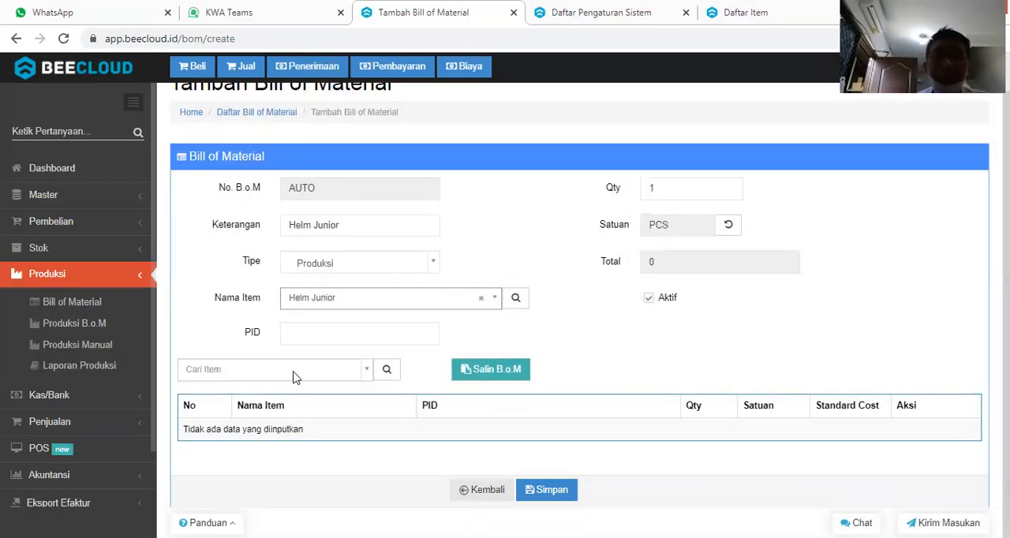
Add Bahan Plastik PP as a component with a quantity of 0.39 KG.
left_click(297, 377)
type("pp")
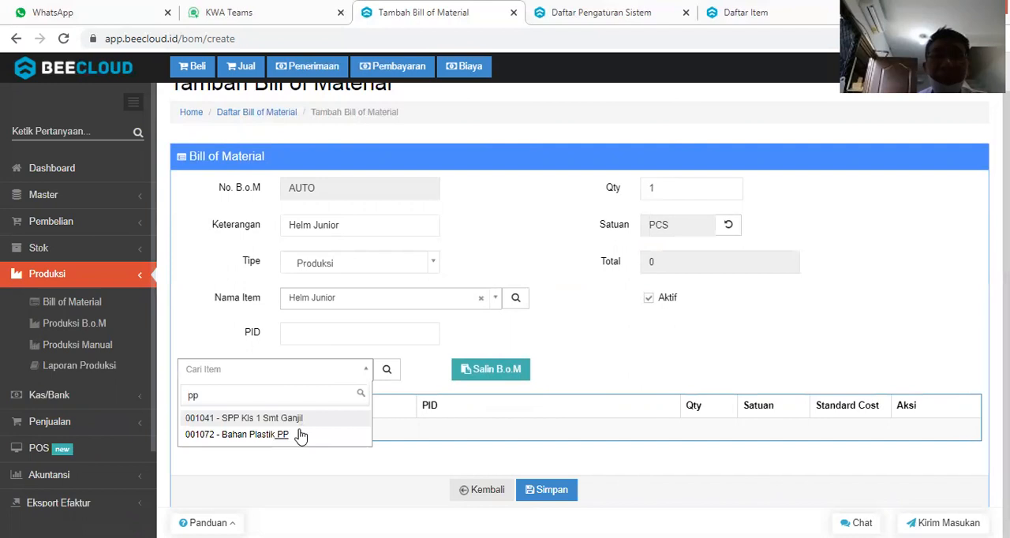
left_click(300, 435)
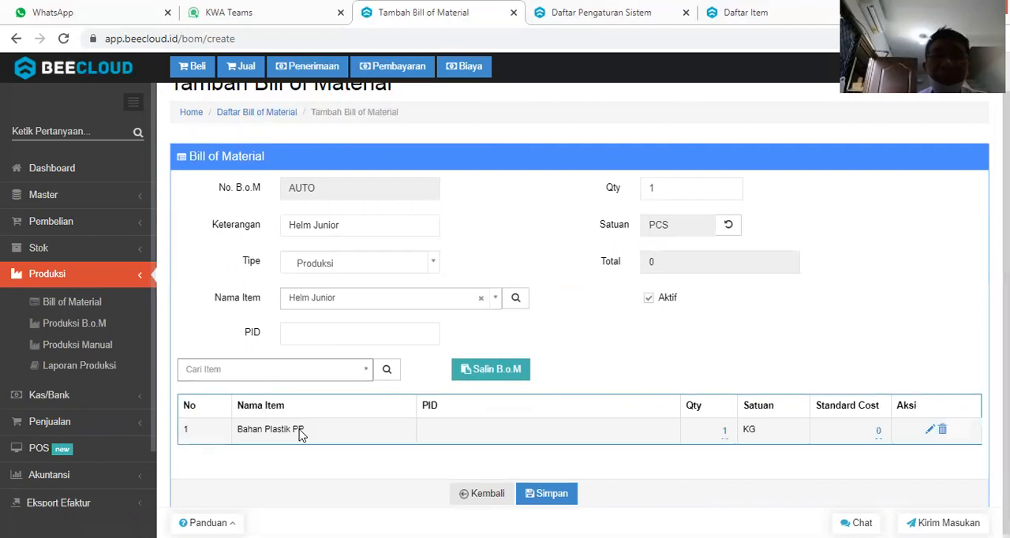
left_click(726, 432)
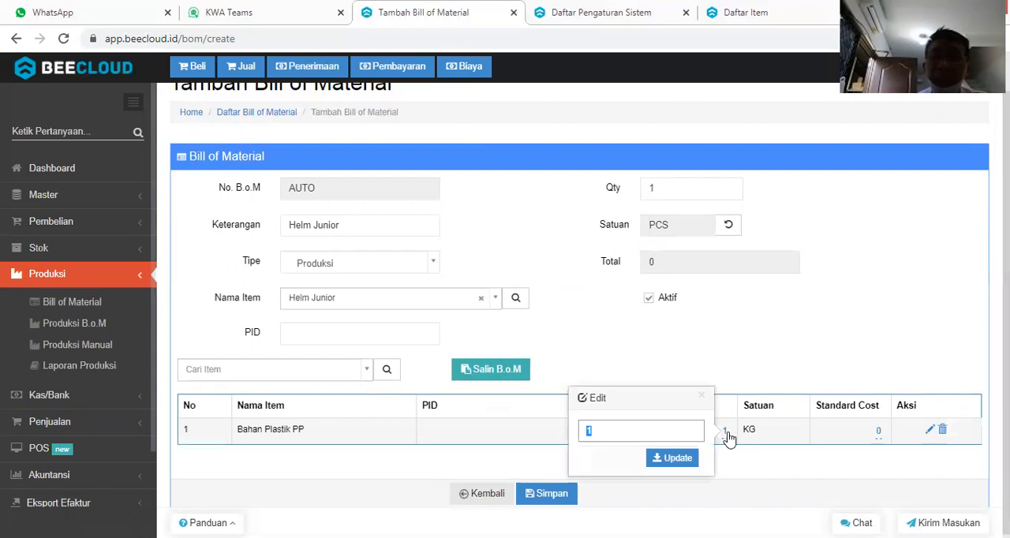
type("0")
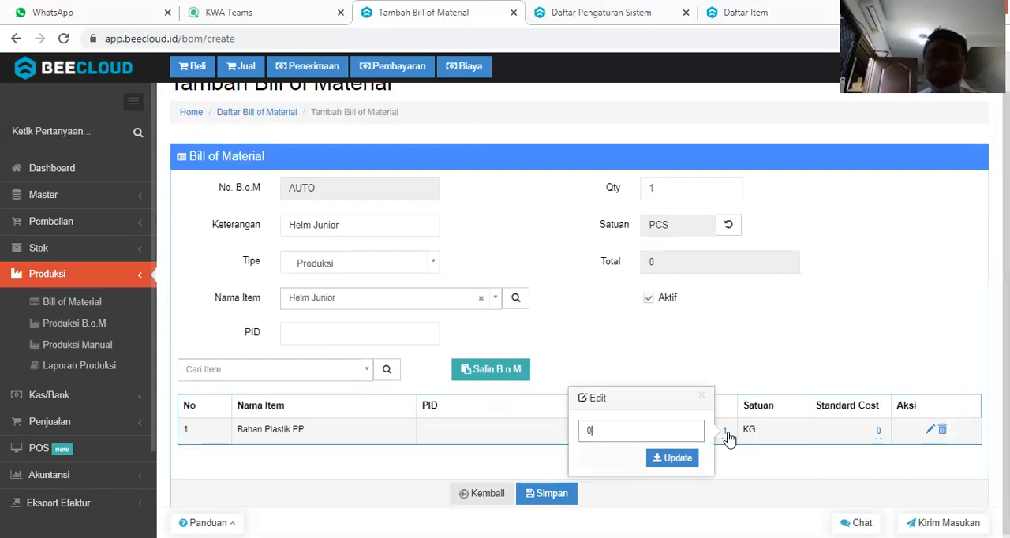
type(".39")
key("Return")
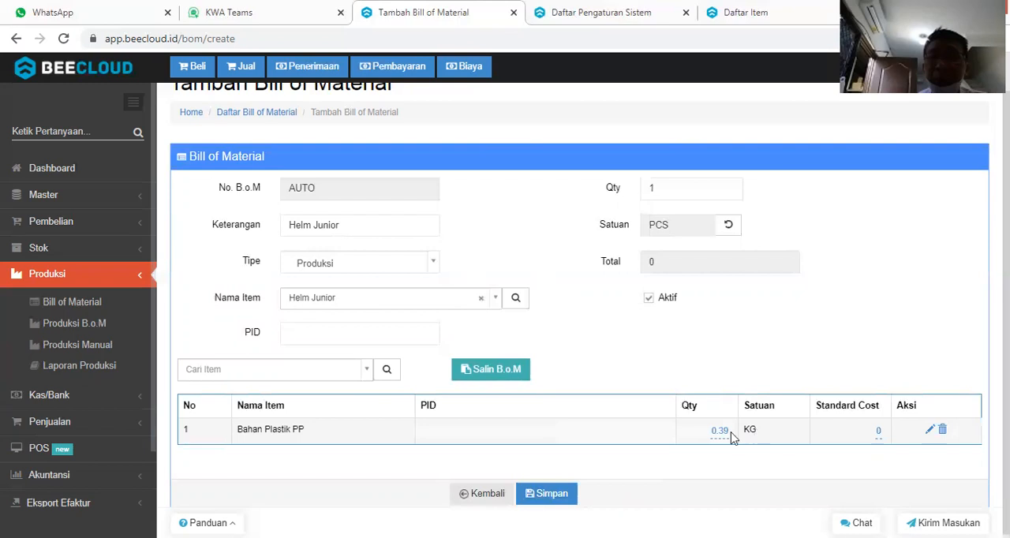
Add Biaya Mesin B as the second component and set its standard cost to 350.
left_click(333, 379)
type("biay")
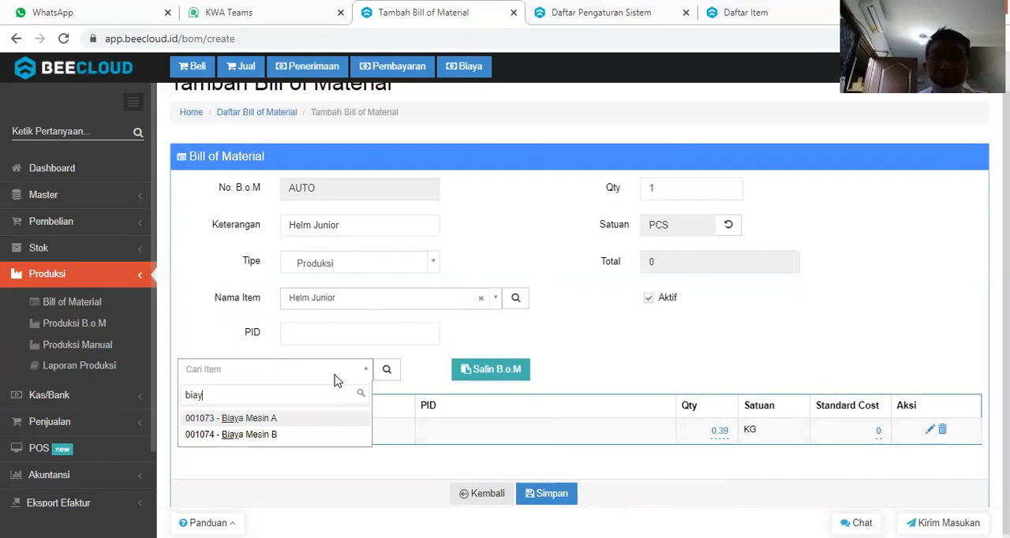
key("Down")
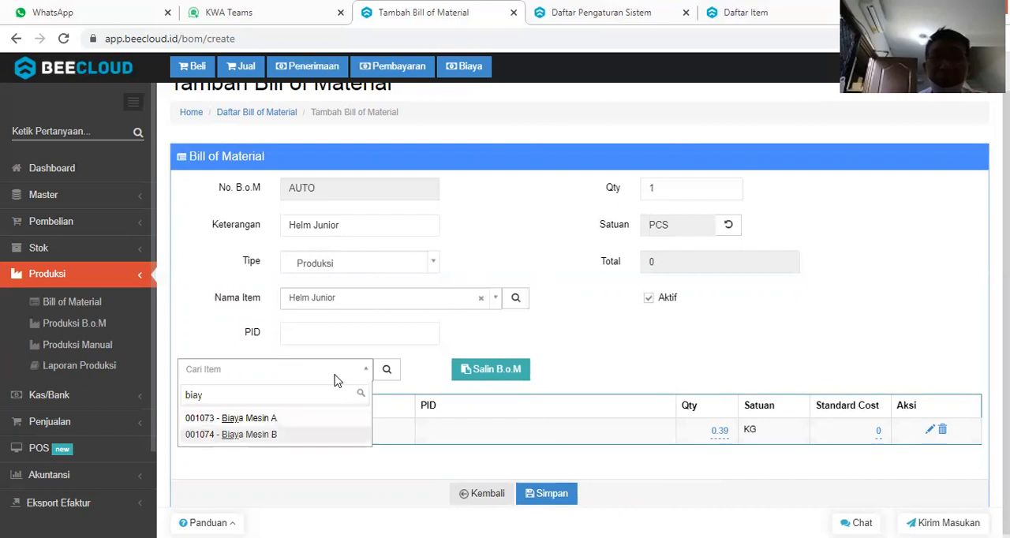
key("Return")
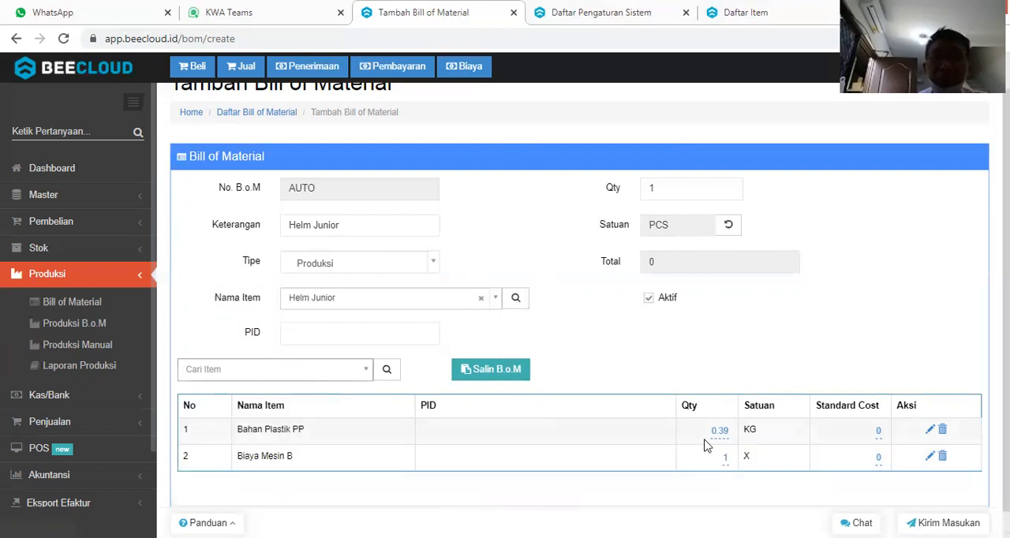
left_click(878, 458)
type("350")
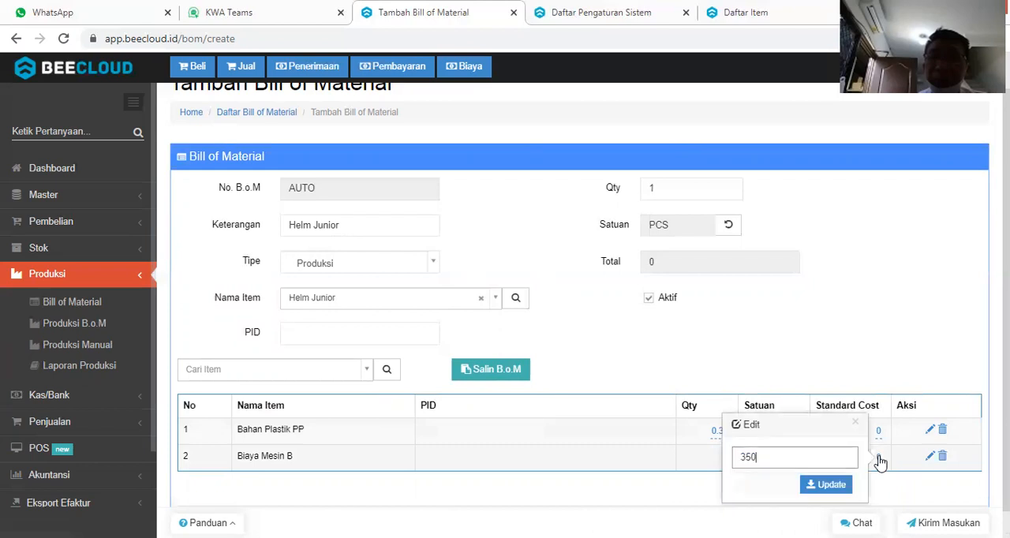
key("Return")
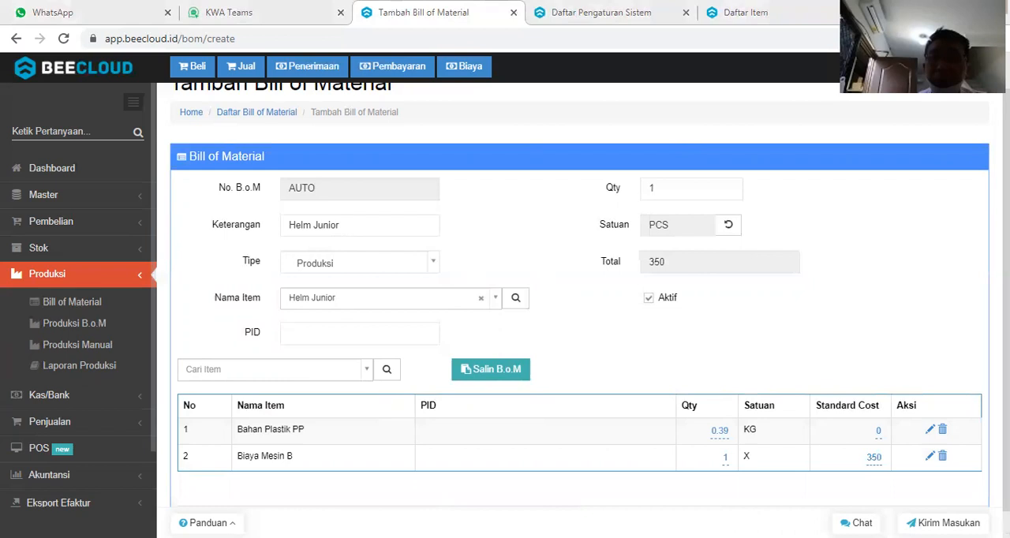
Set the standard cost of Bahan Plastik PP to 3,510.
key("super+r")
key("Return")
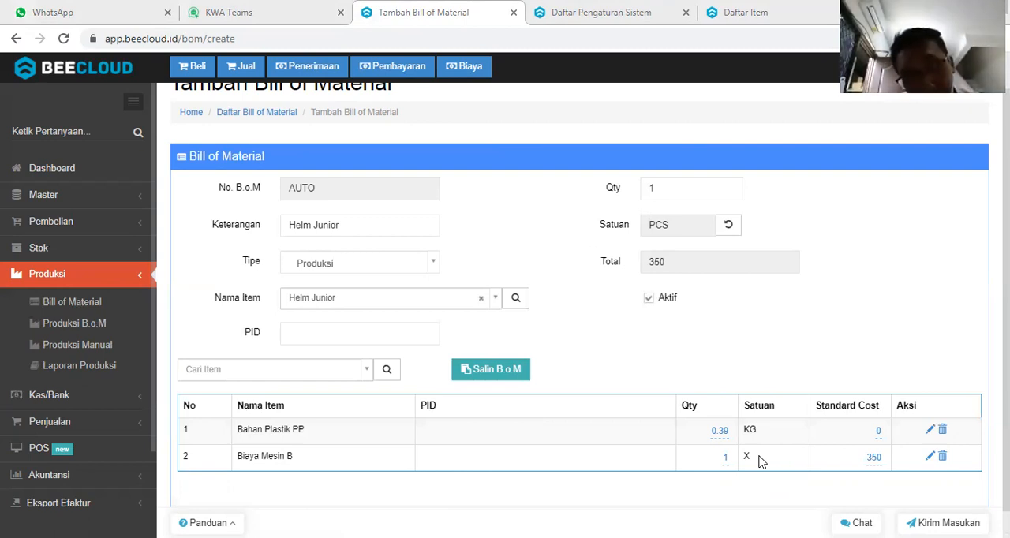
left_click(879, 432)
type("3510")
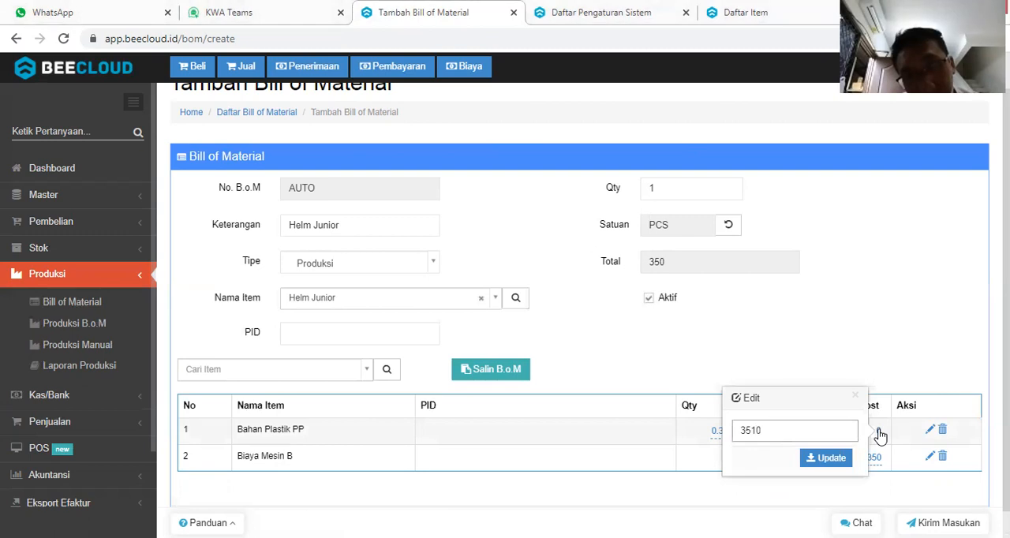
key("Return")
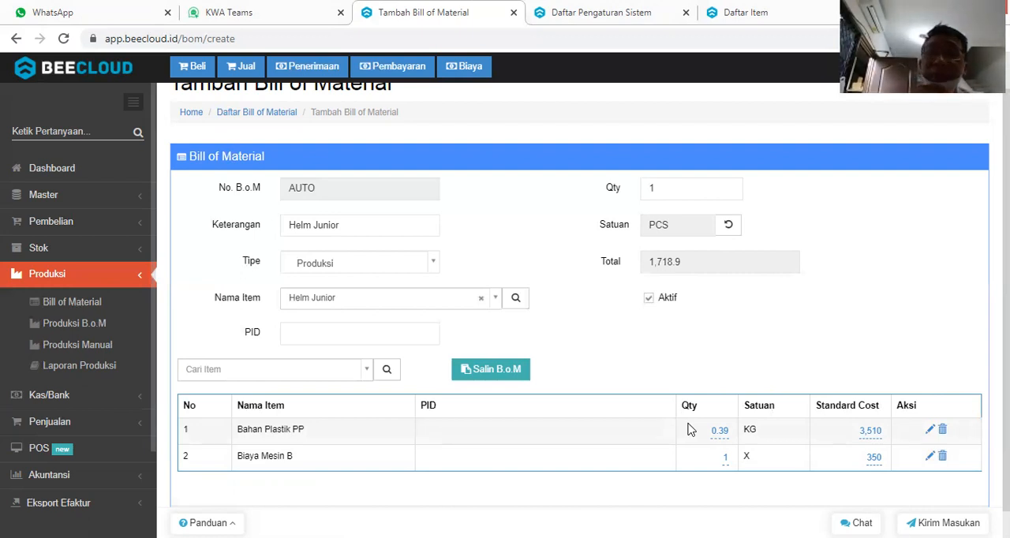
Set the standard cost of Bahan Plastik PP to 9,000.
left_click(868, 439)
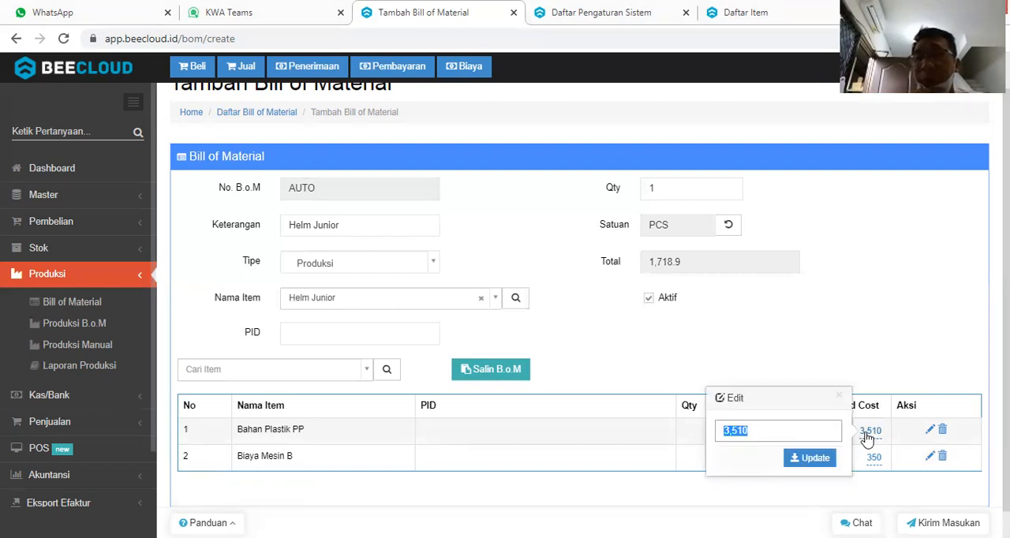
key("BackSpace")
type("9000")
key("Return")
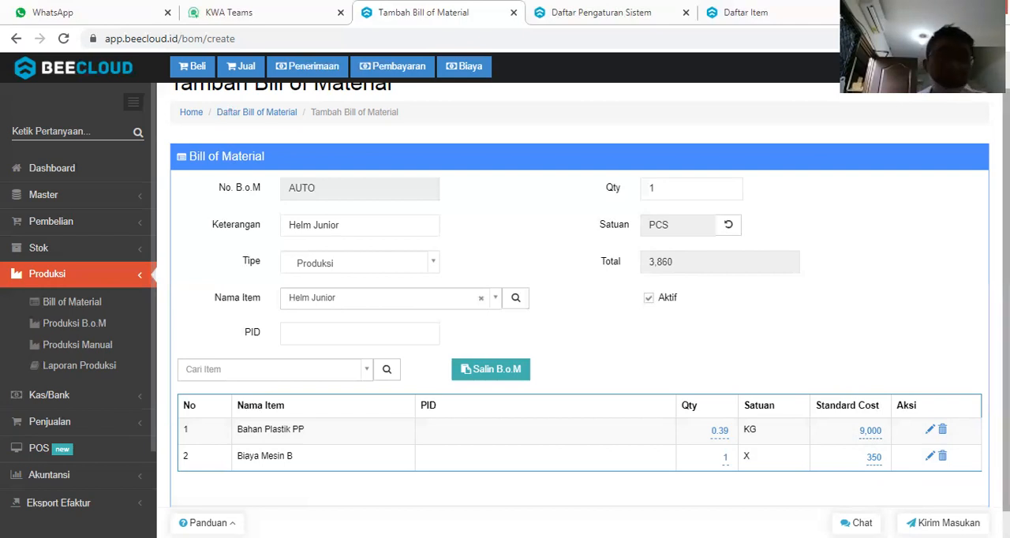
Save the Helm Junior bill of material and open the list of all bills of material.
scroll(590, 310, "down", 1)
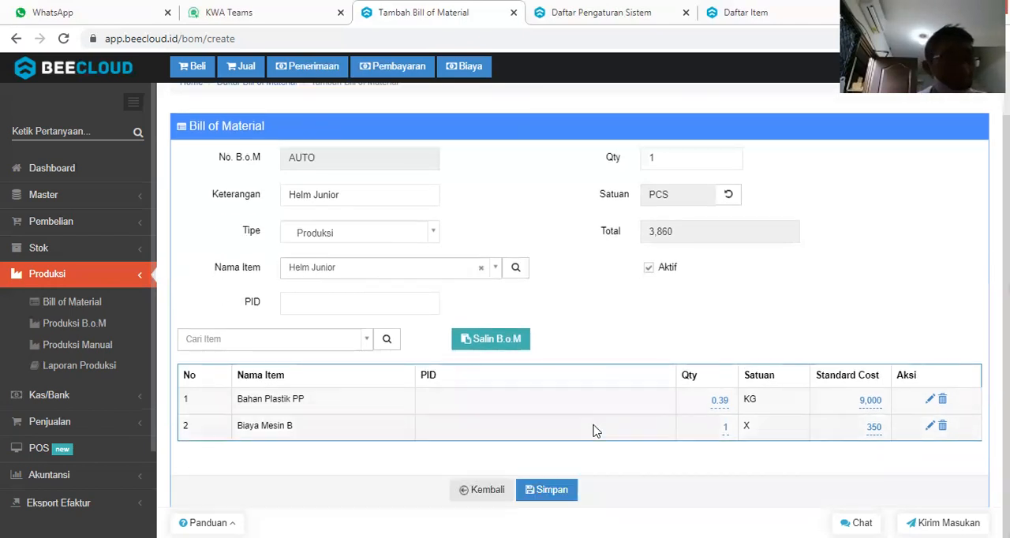
left_click(548, 491)
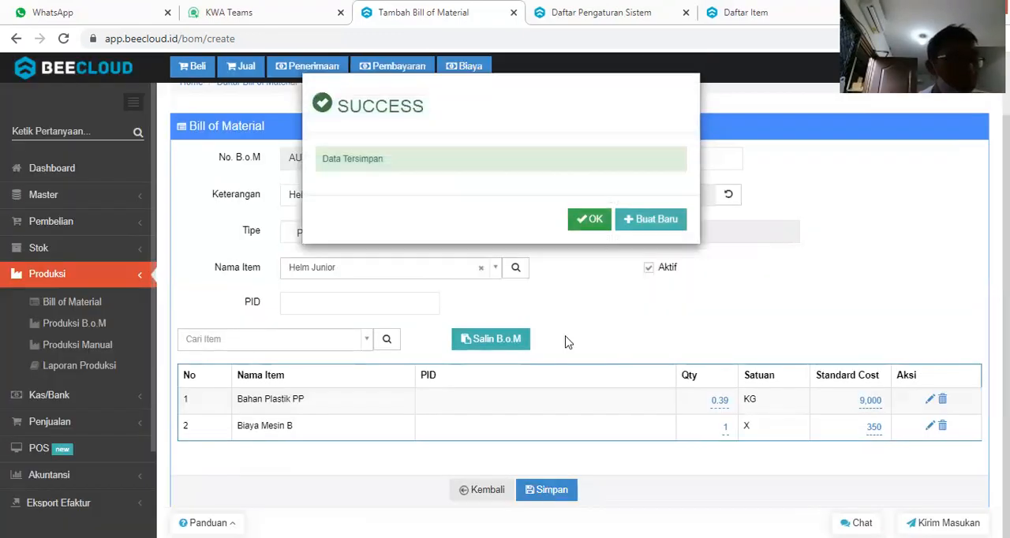
left_click(594, 220)
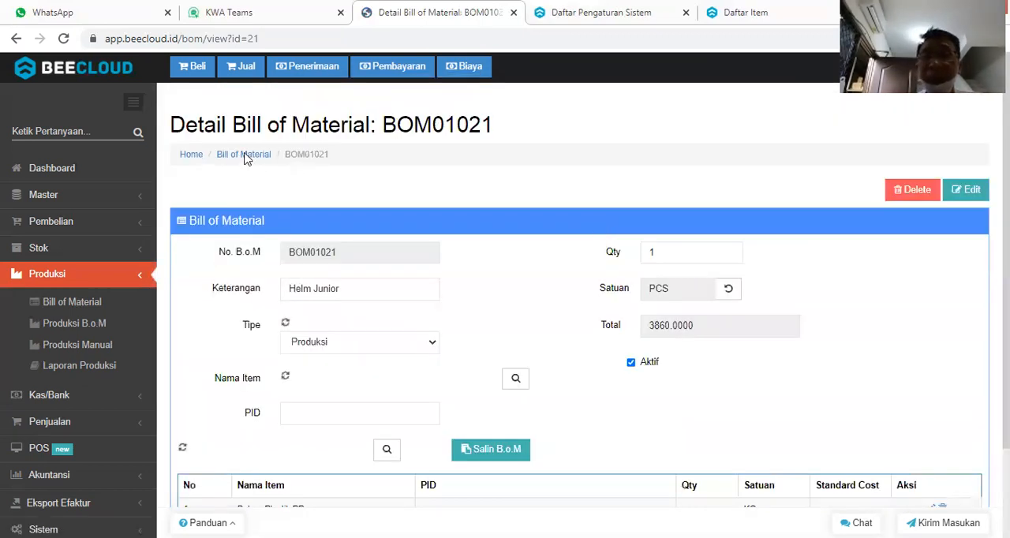
left_click(248, 154)
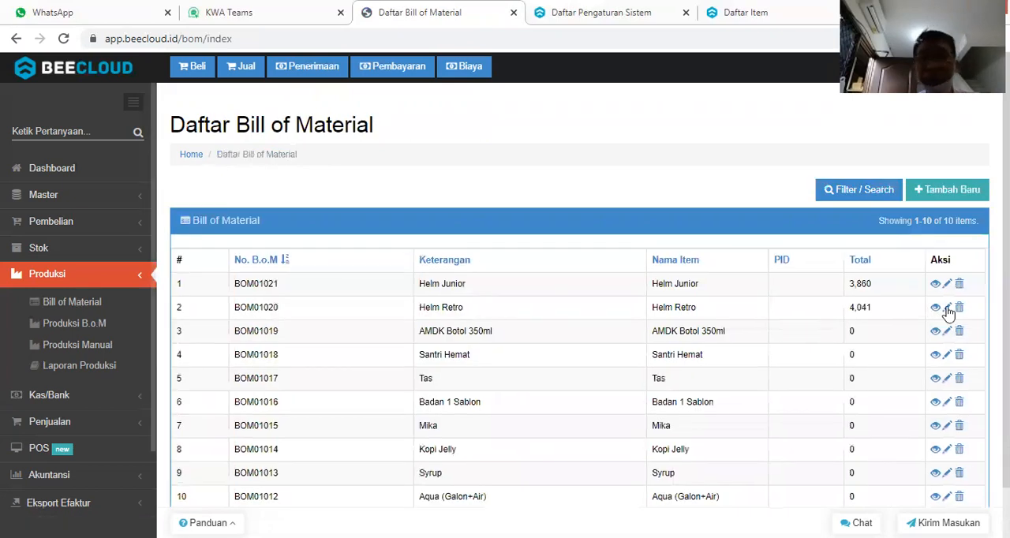
Open the Helm Retro bill of material for editing and set the standard cost of Bahan Plastik ABS to 13,000.
left_click(947, 308)
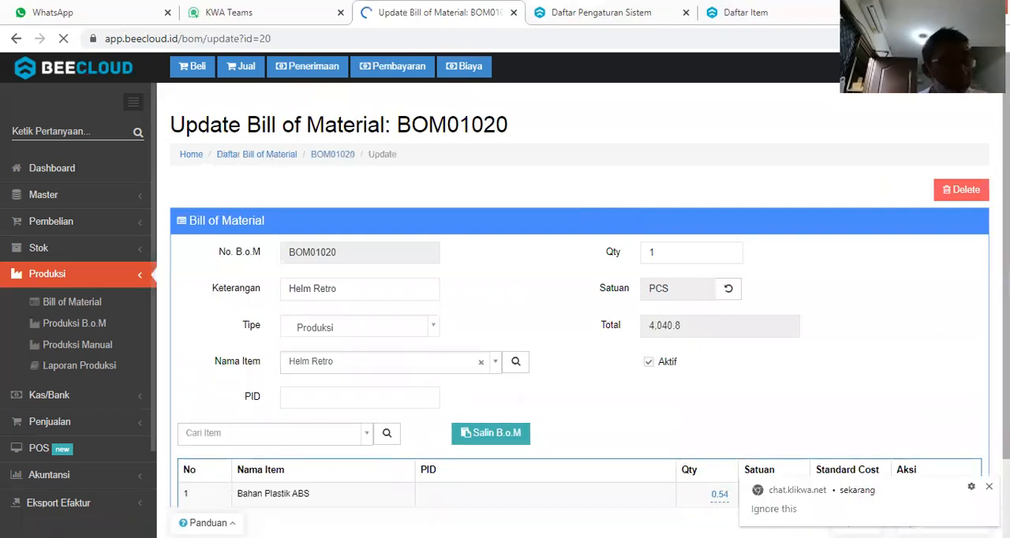
scroll(907, 397, "down", 1)
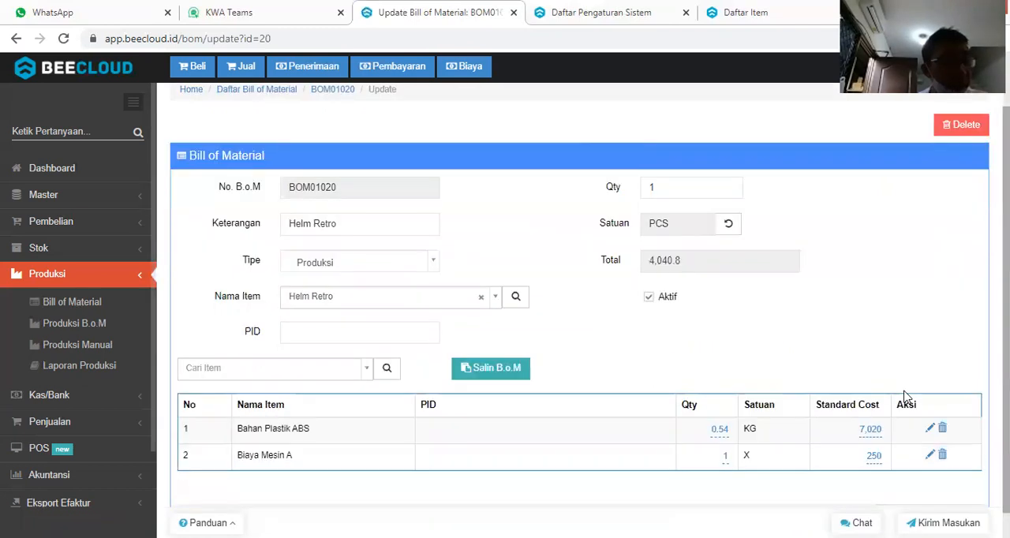
left_click(868, 430)
type("13000")
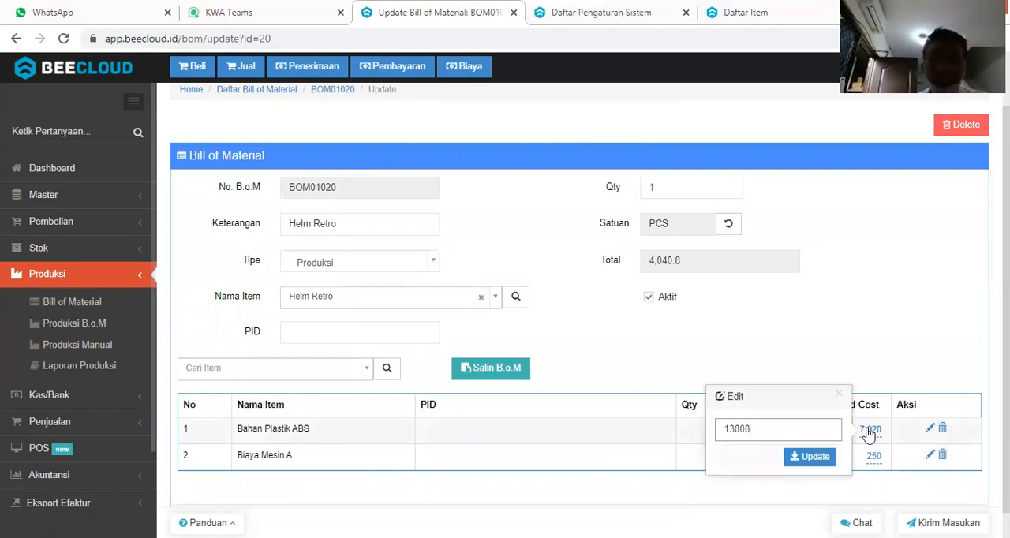
key("Return")
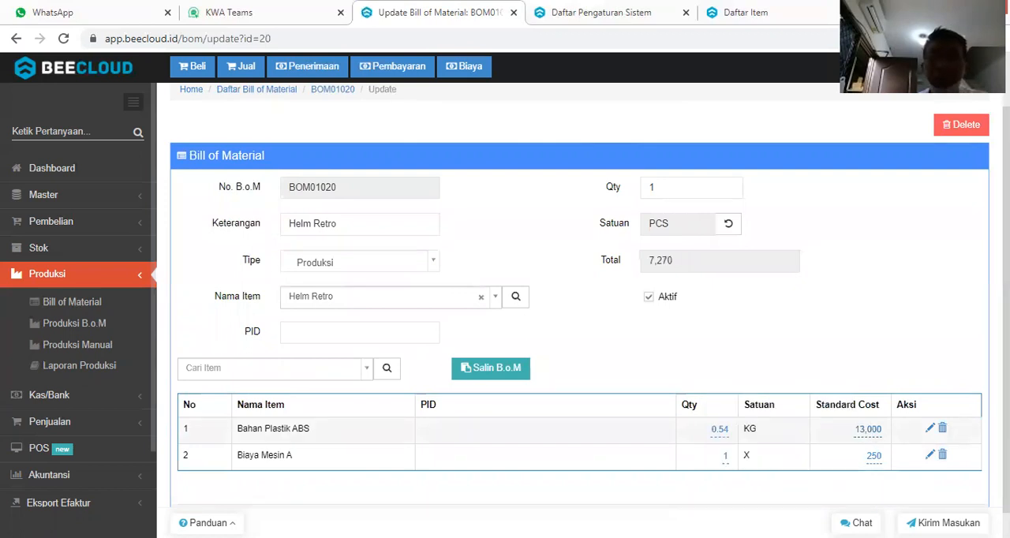
Save the updated Helm Retro bill of material and dismiss the confirmation.
scroll(627, 482, "down", 1)
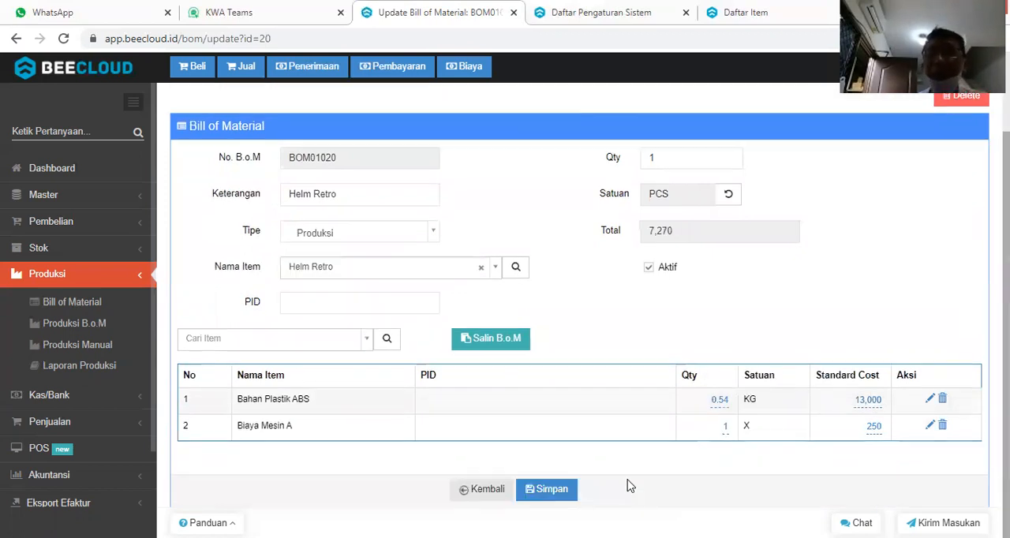
left_click(551, 491)
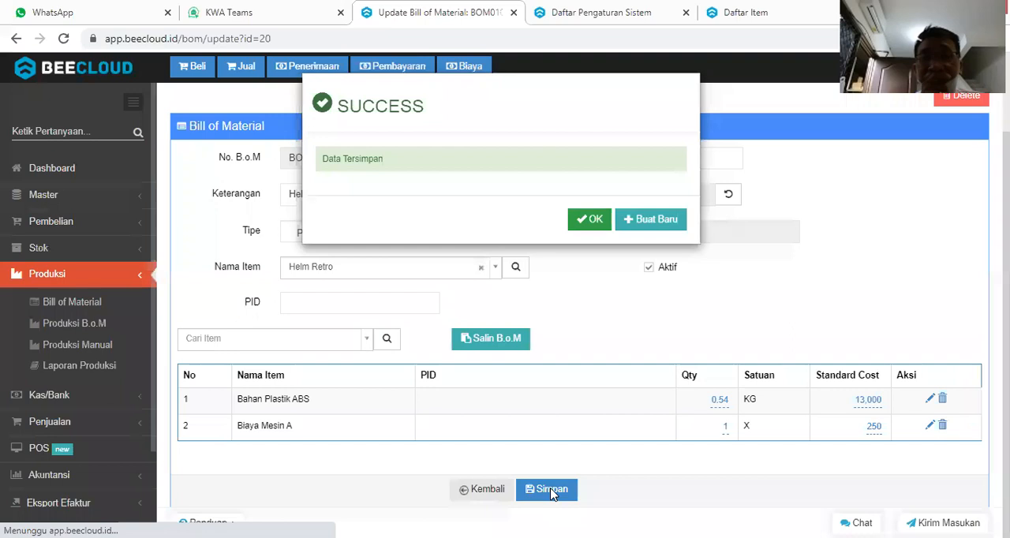
left_click(594, 222)
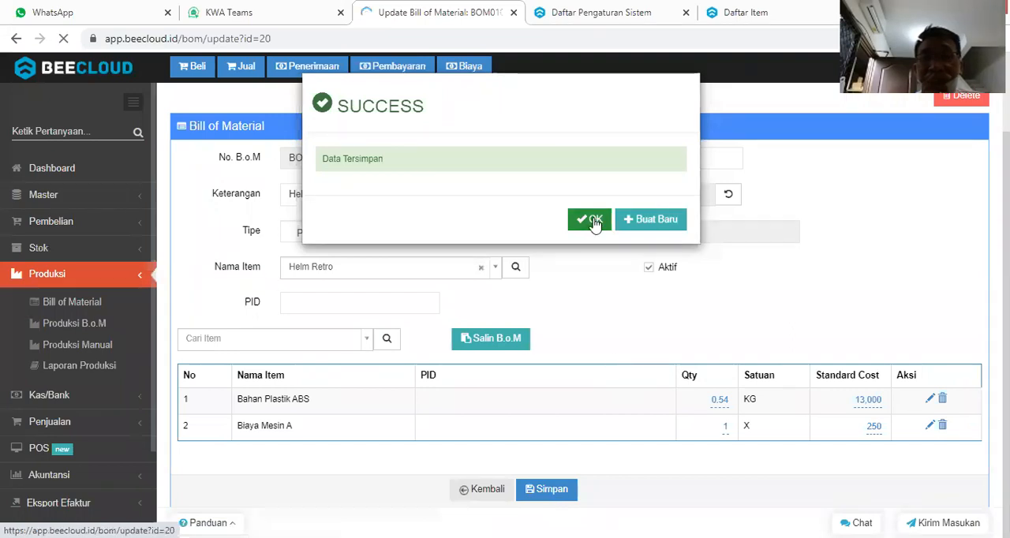
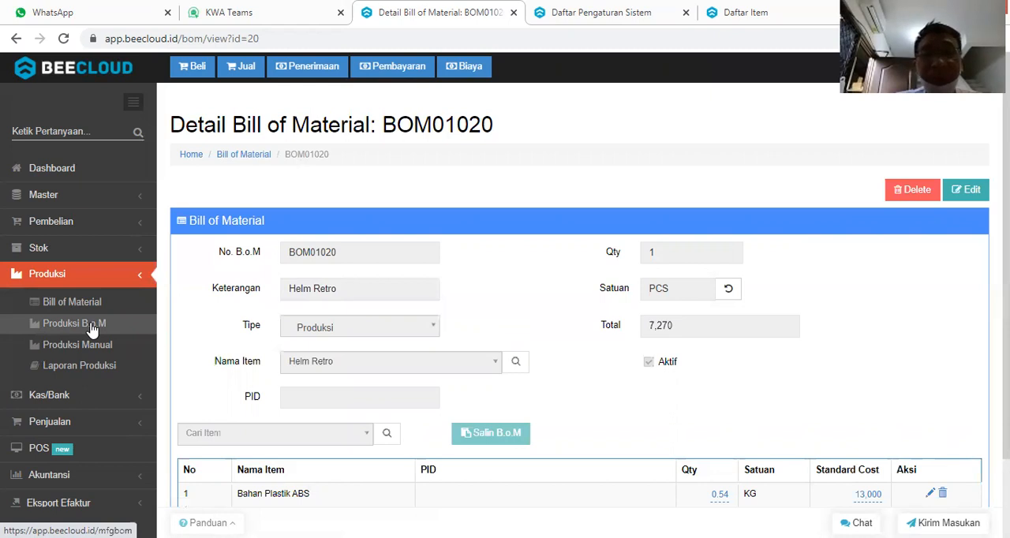
Create a new BoM production from the Helm Retro bill of material, multiplied 100 times.
left_click(87, 329)
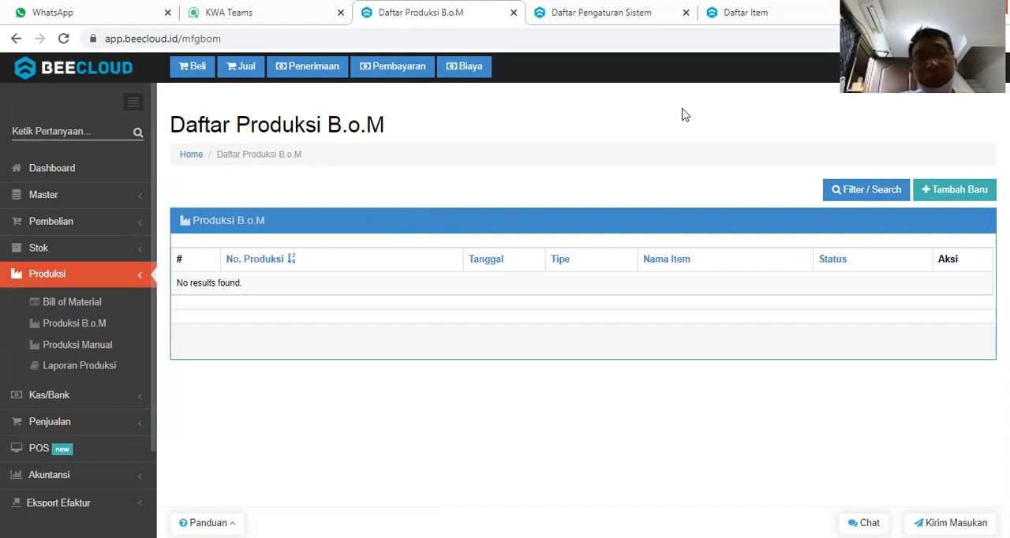
left_click(950, 195)
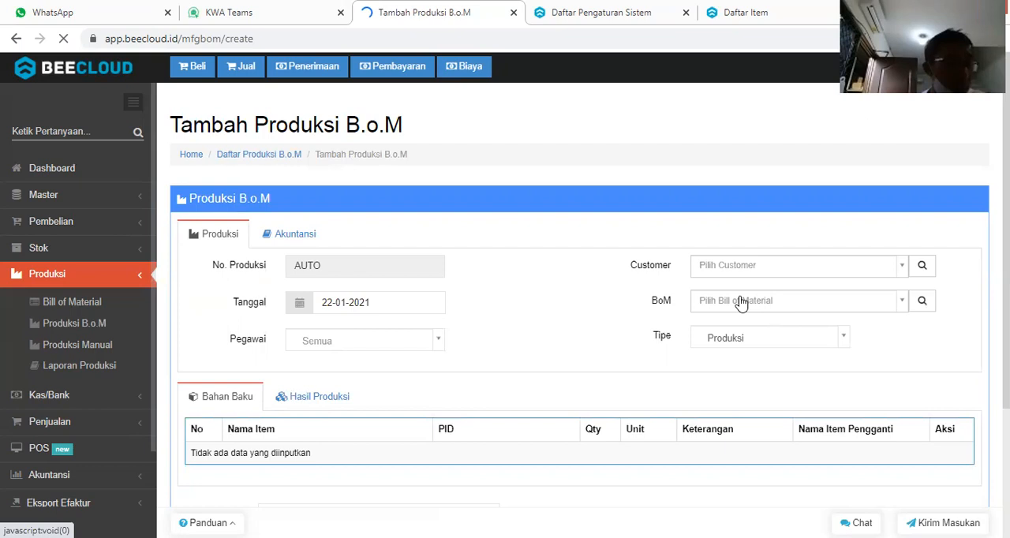
left_click(741, 304)
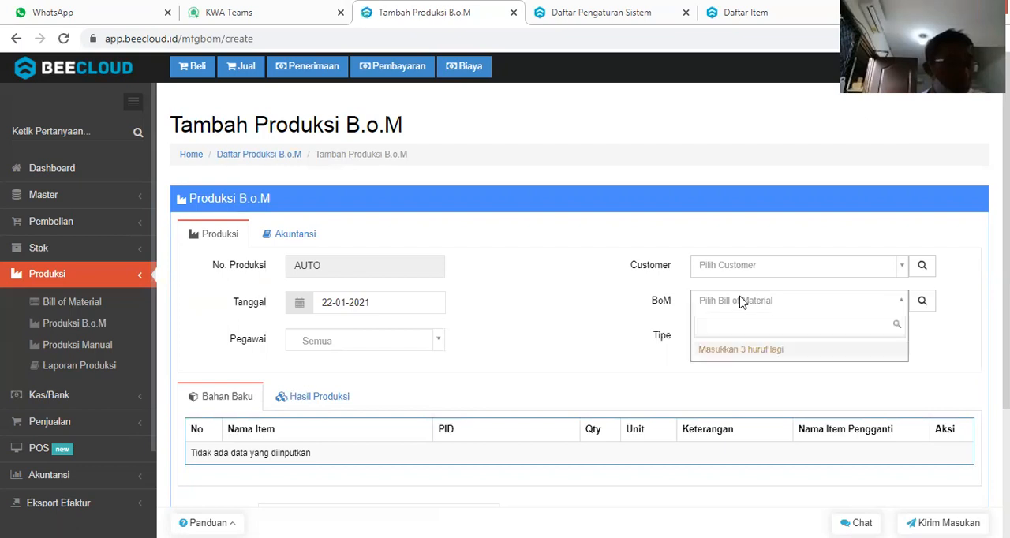
type("retr")
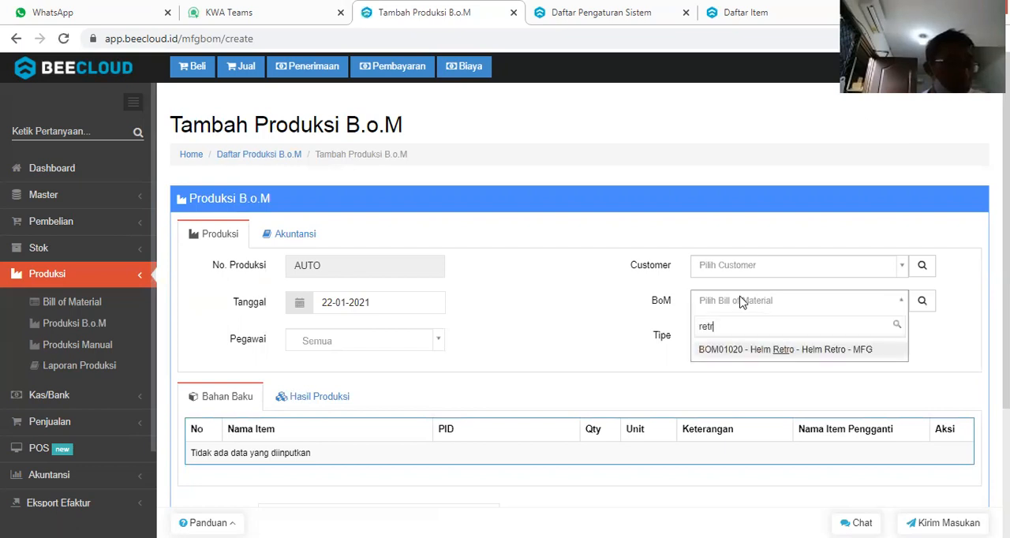
key("Return")
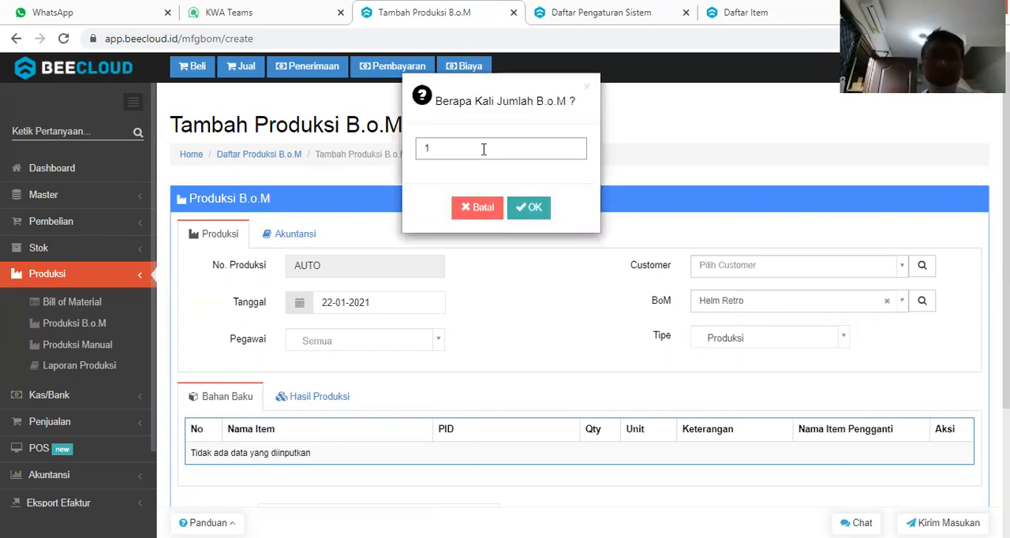
type("00")
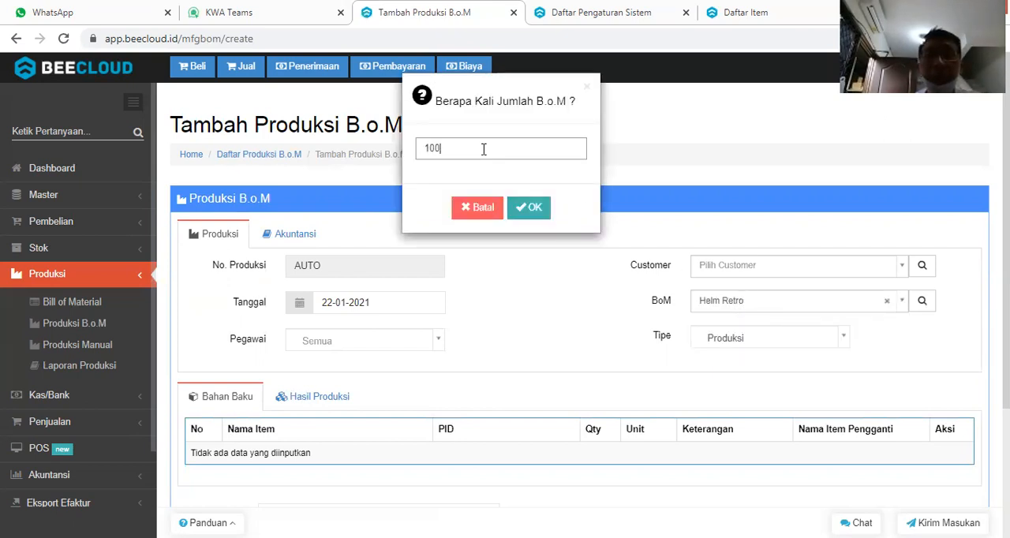
left_click(527, 206)
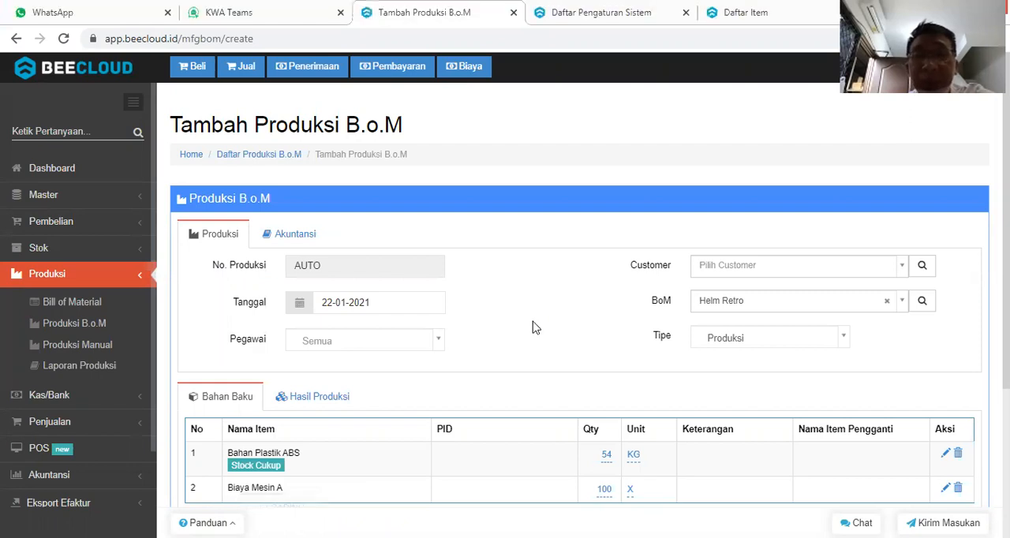
Check the raw materials and production results of the Helm Retro production, and save it.
scroll(531, 329, "down", 1)
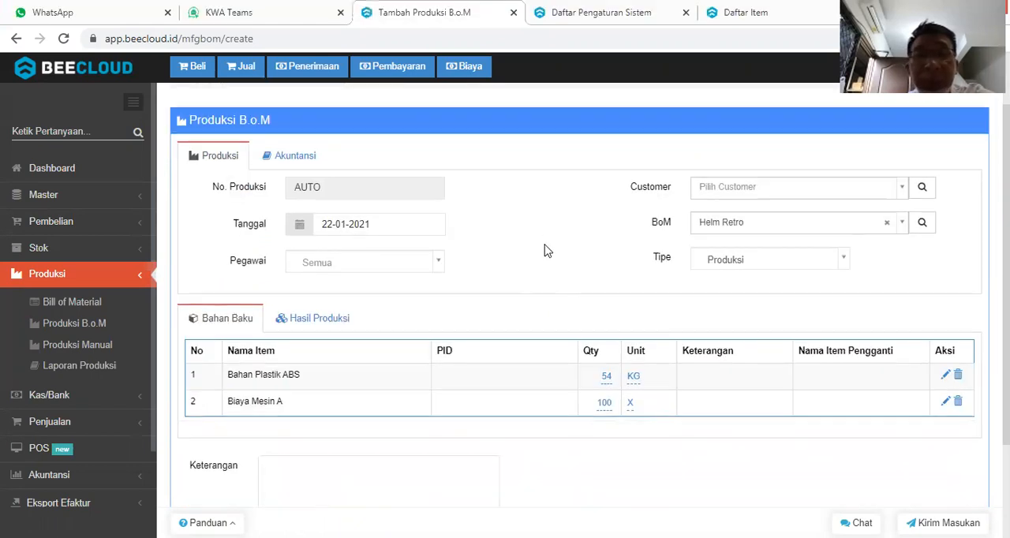
scroll(547, 250, "down", 1)
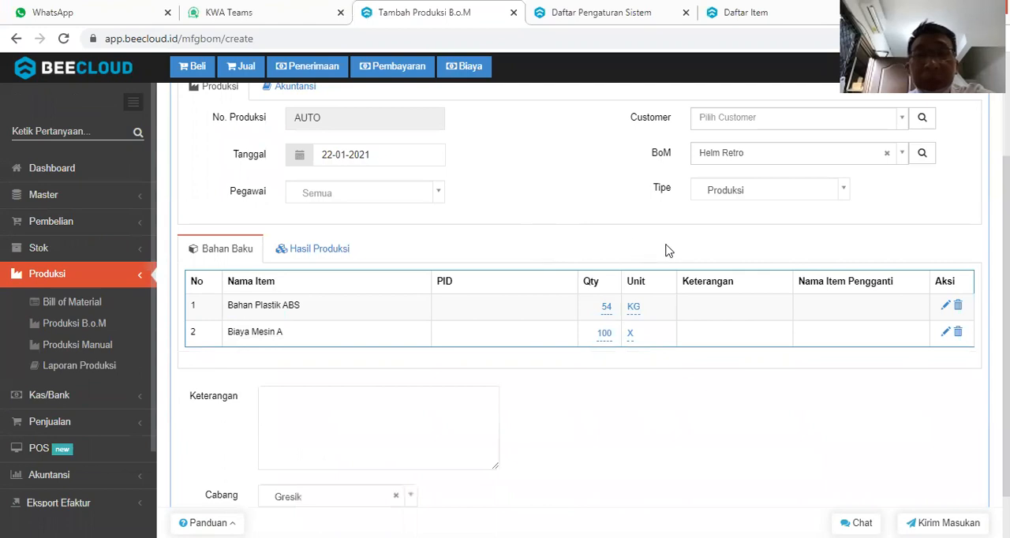
left_click(321, 254)
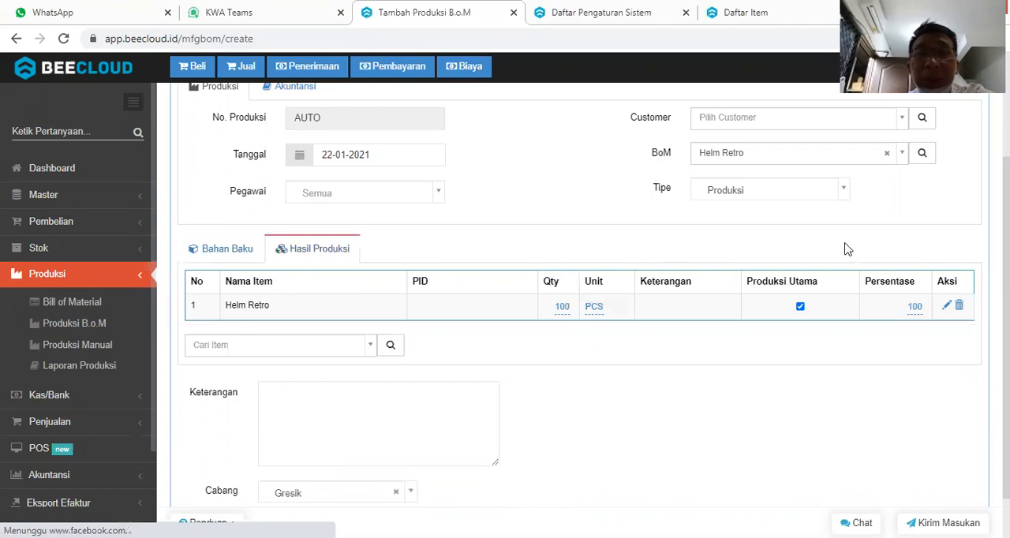
left_click(216, 251)
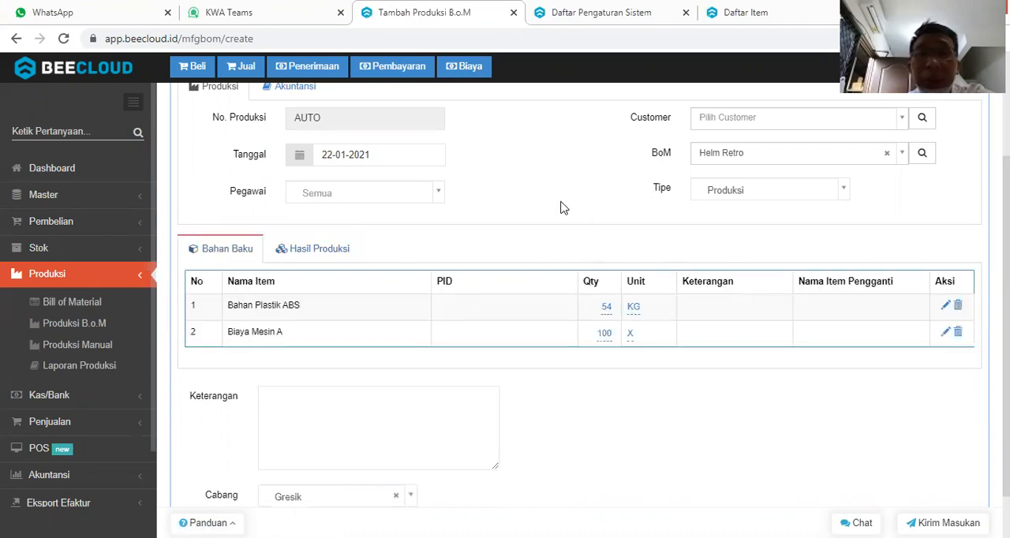
scroll(561, 207, "down", 1)
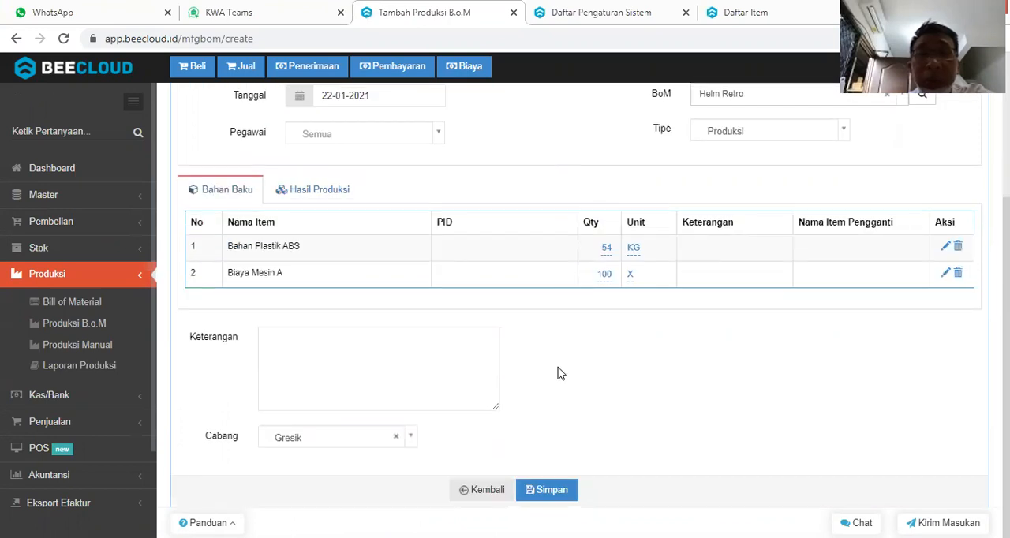
left_click(552, 491)
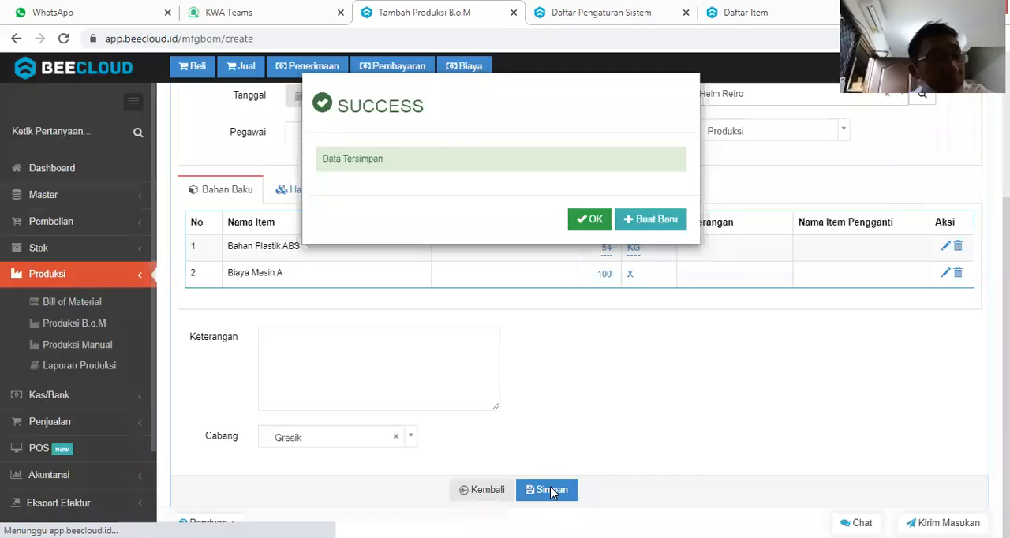
Start another BoM production from the Helm Junior bill of material, multiplied 150 times.
left_click(651, 224)
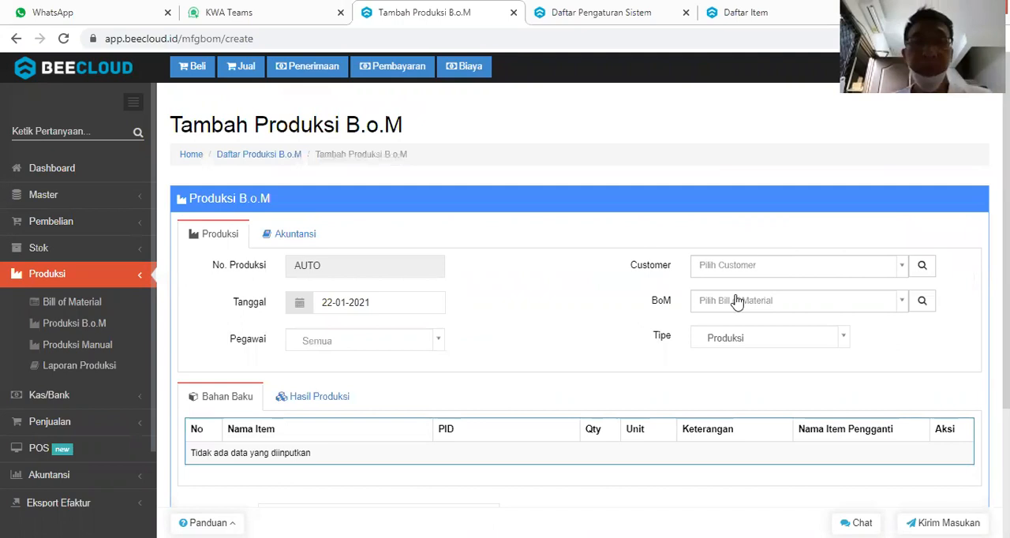
left_click(735, 305)
type("juni")
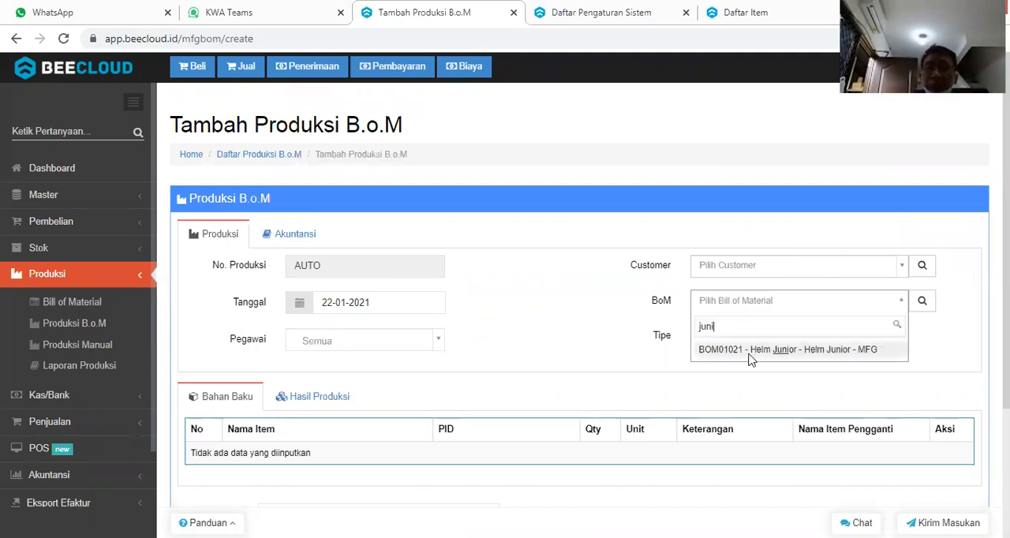
left_click(749, 354)
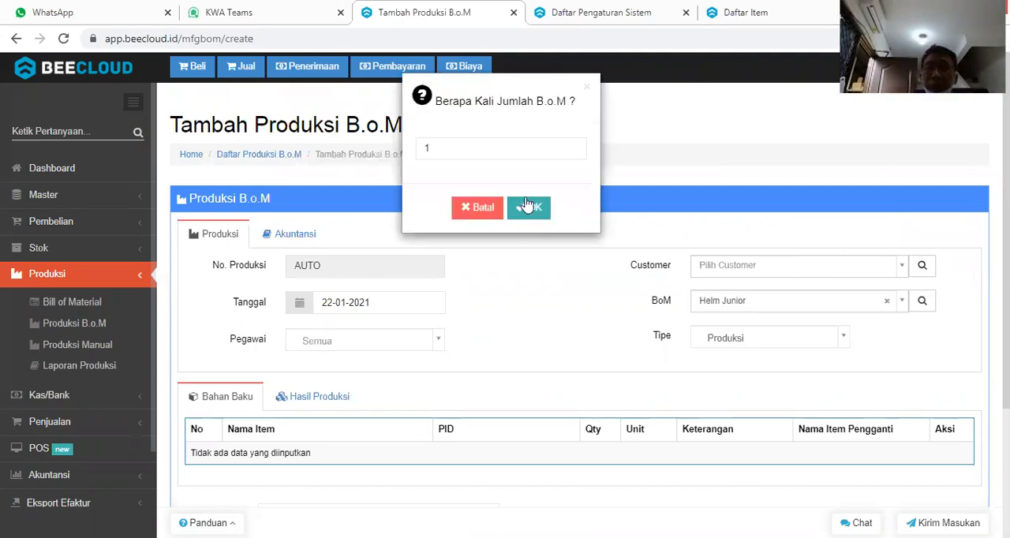
left_click(526, 147)
type("5")
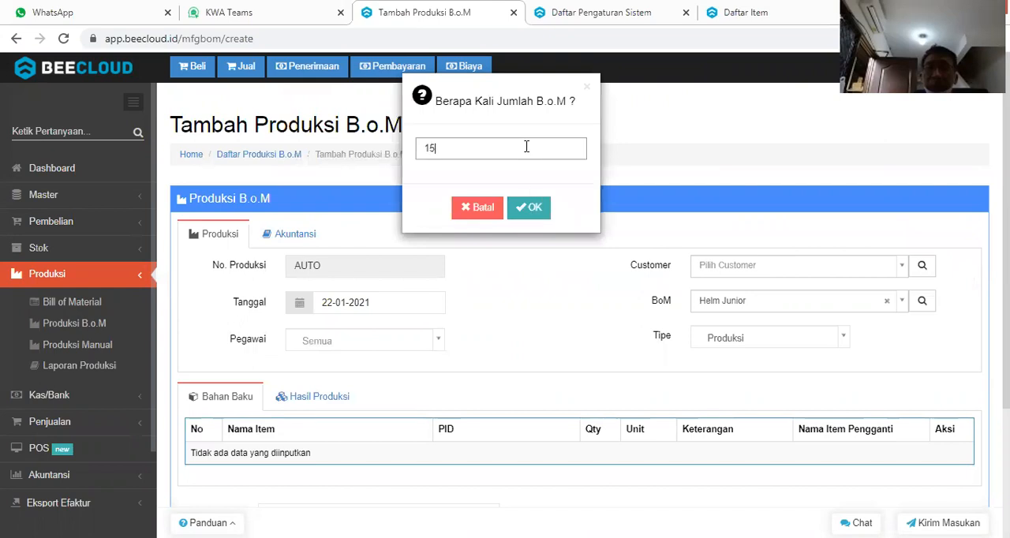
type("0")
left_click(518, 207)
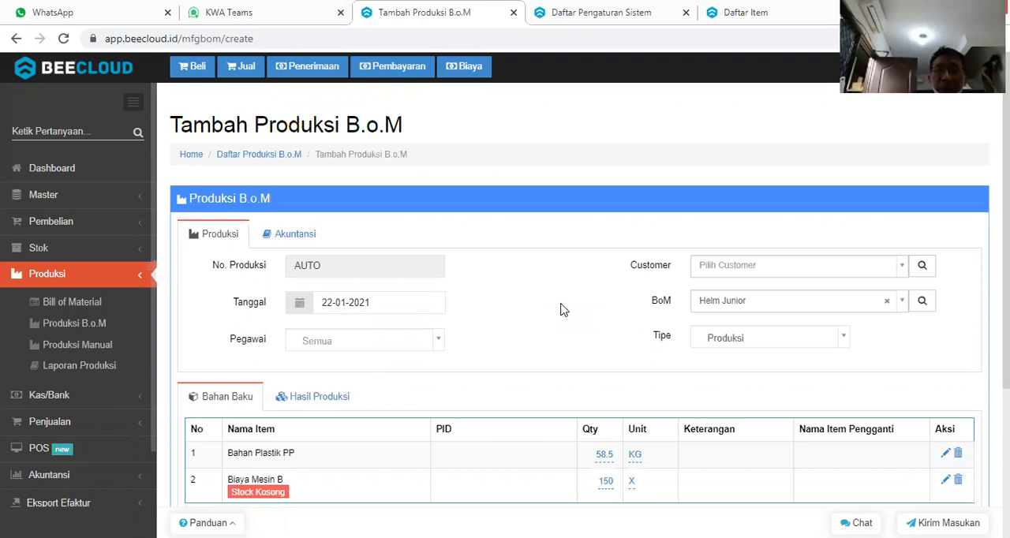
Open the item details of Biaya Mesin B from the item list and examine its item type.
scroll(560, 309, "down", 1)
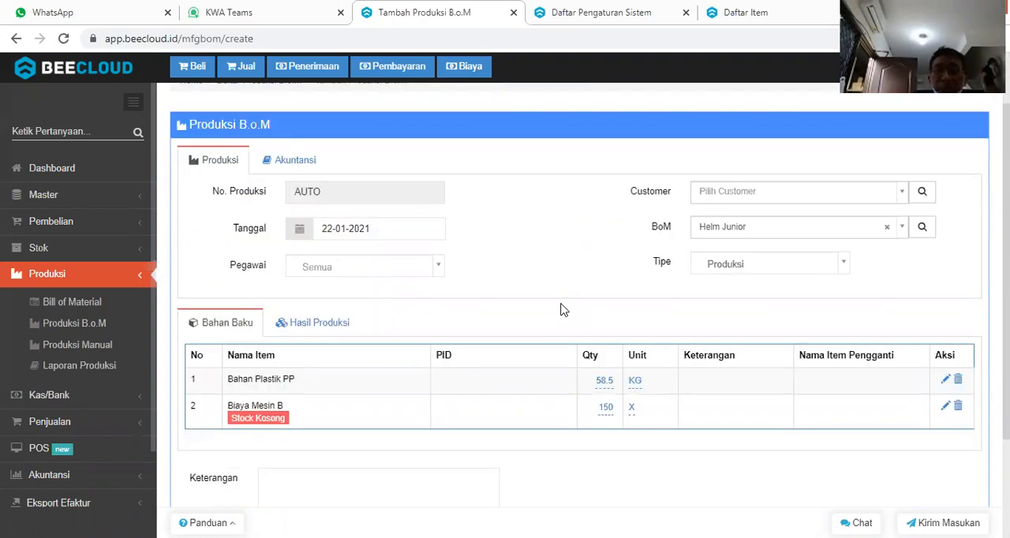
left_click(773, 11)
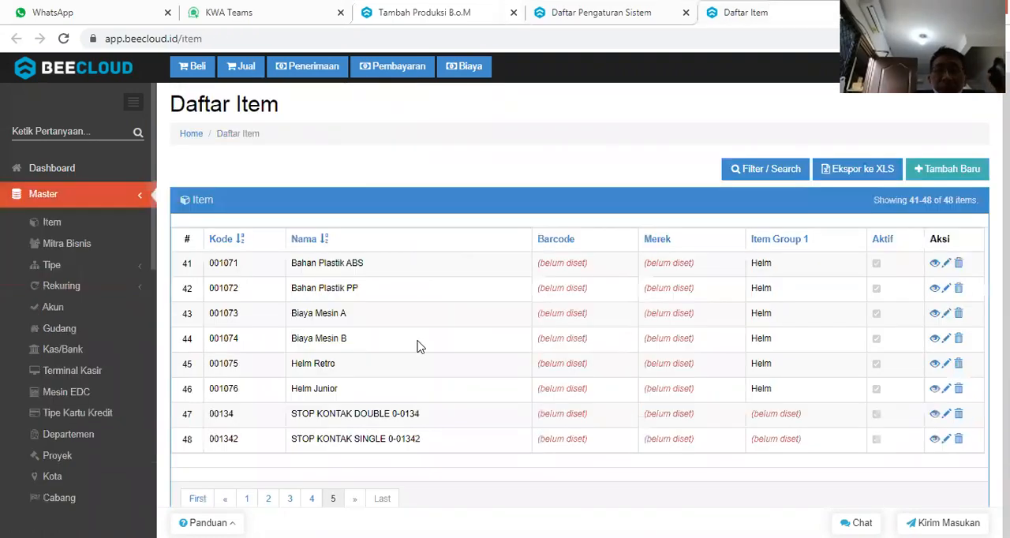
left_click(934, 339)
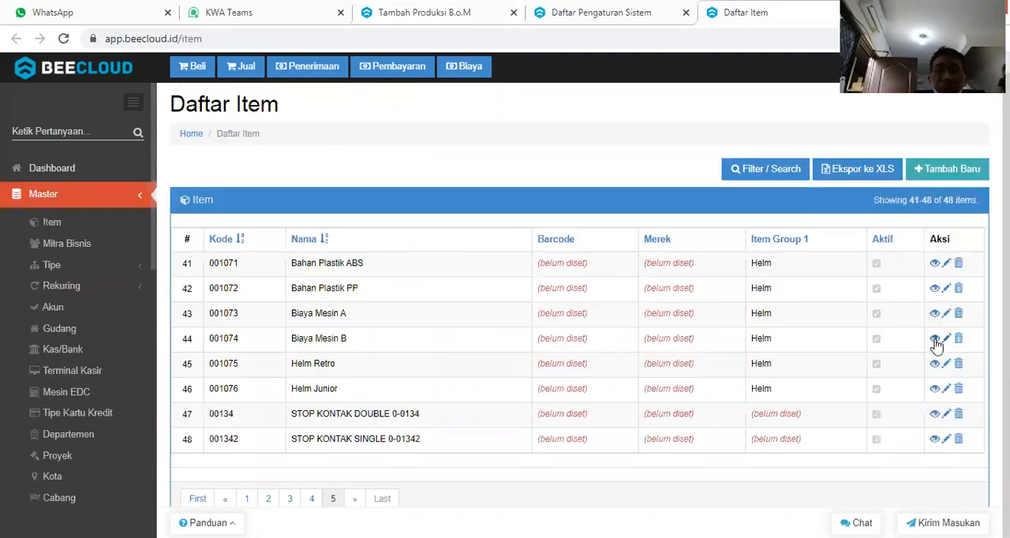
left_click(466, 14)
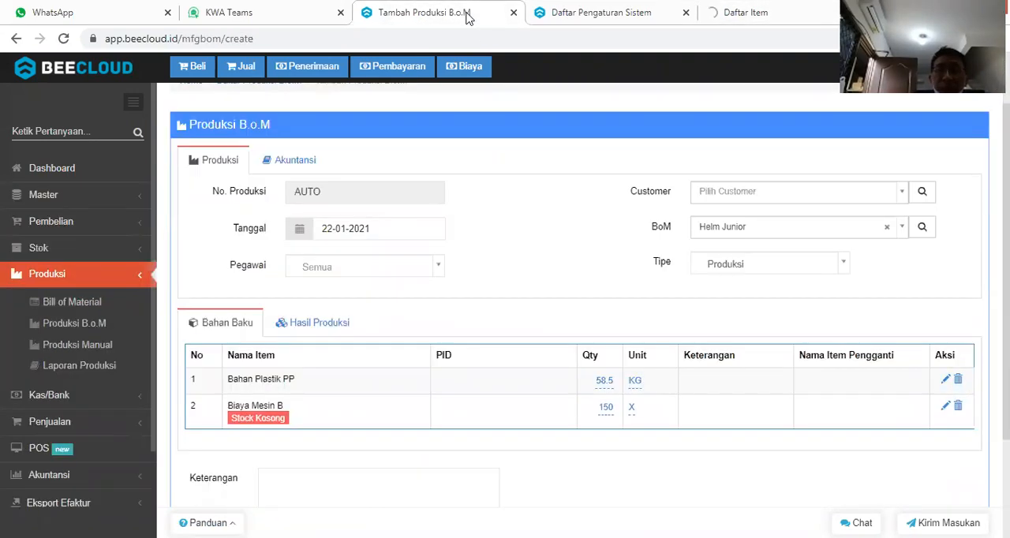
left_click(582, 10)
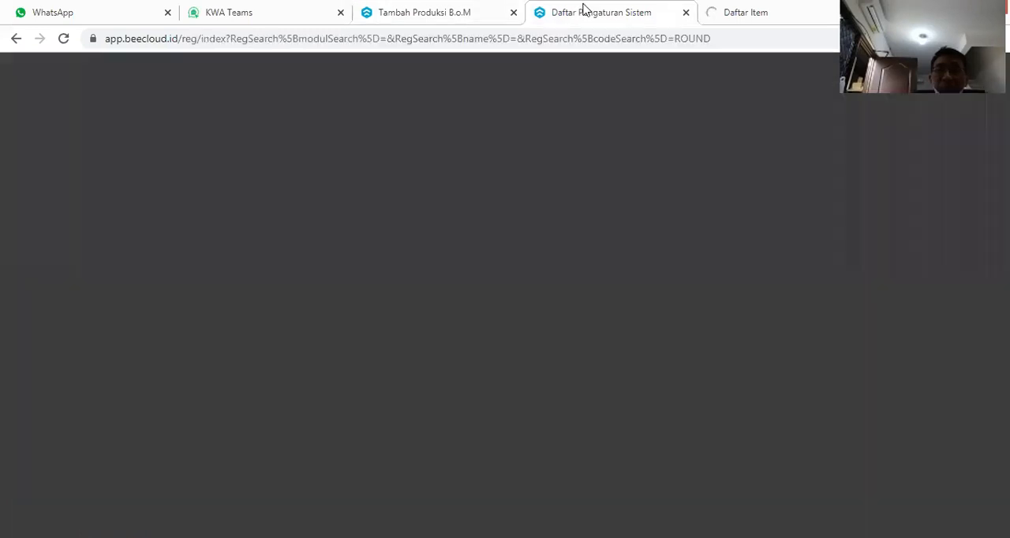
left_click(740, 15)
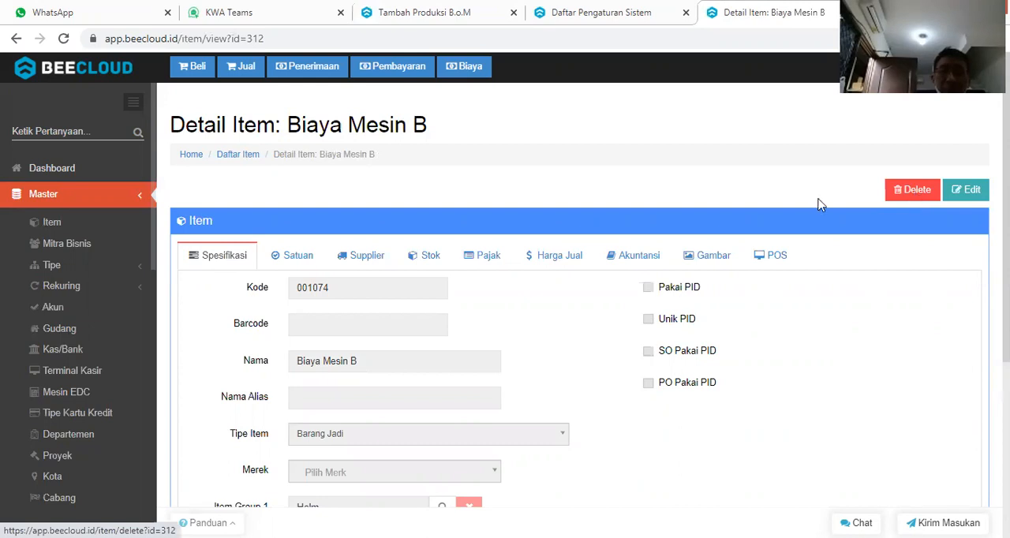
Open the item details of Biaya Mesin A on the item list's last page to compare its item type, and return to the list.
left_click(240, 157)
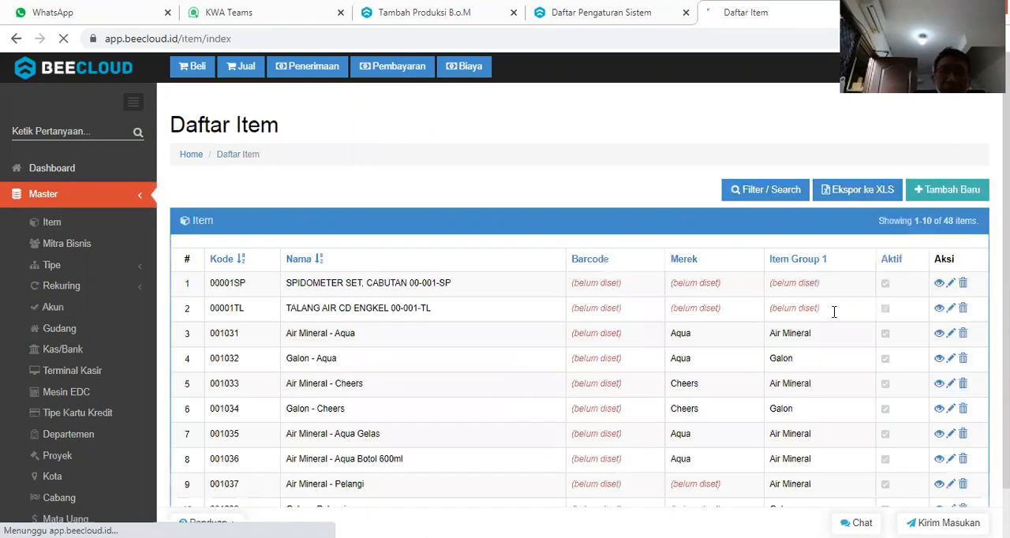
scroll(467, 453, "down", 2)
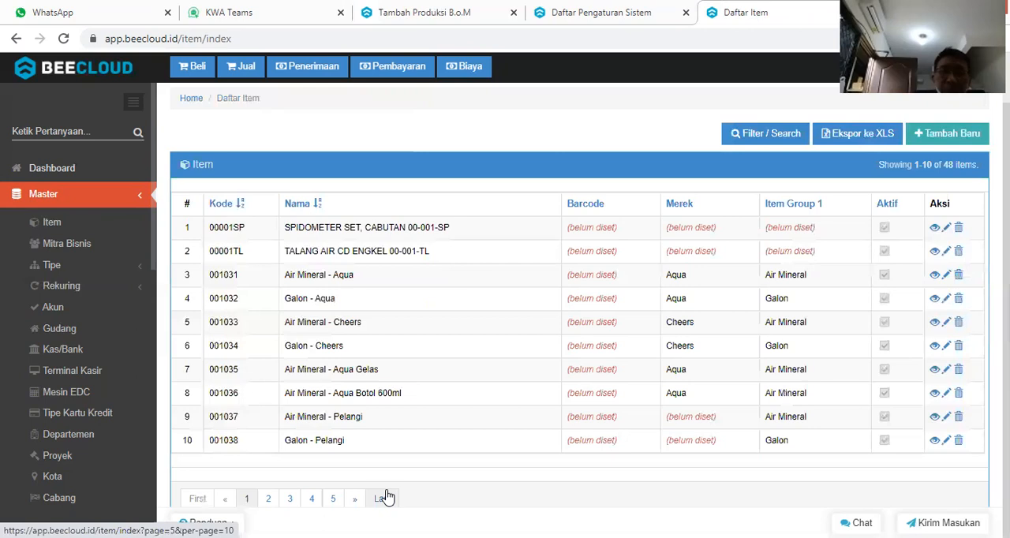
left_click(382, 498)
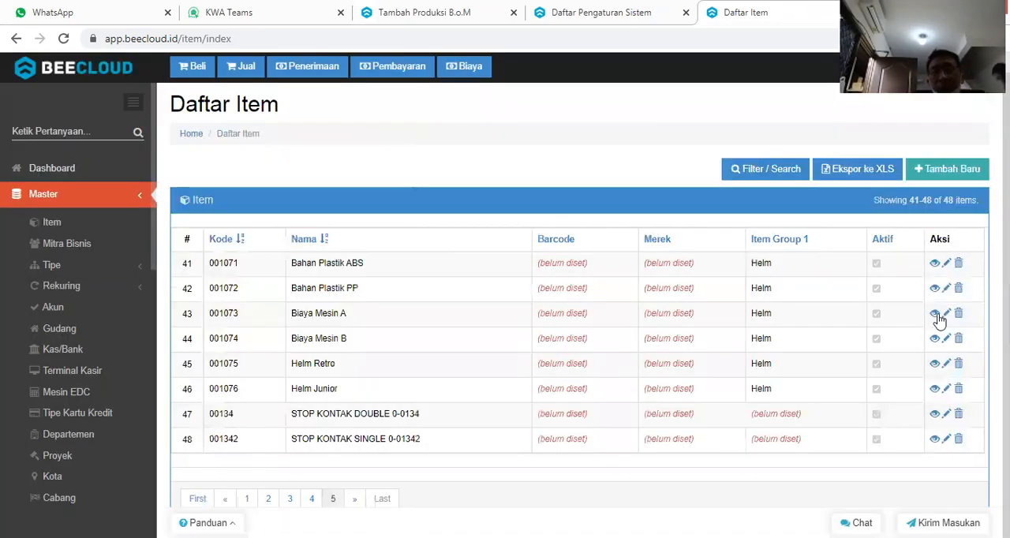
left_click(934, 314)
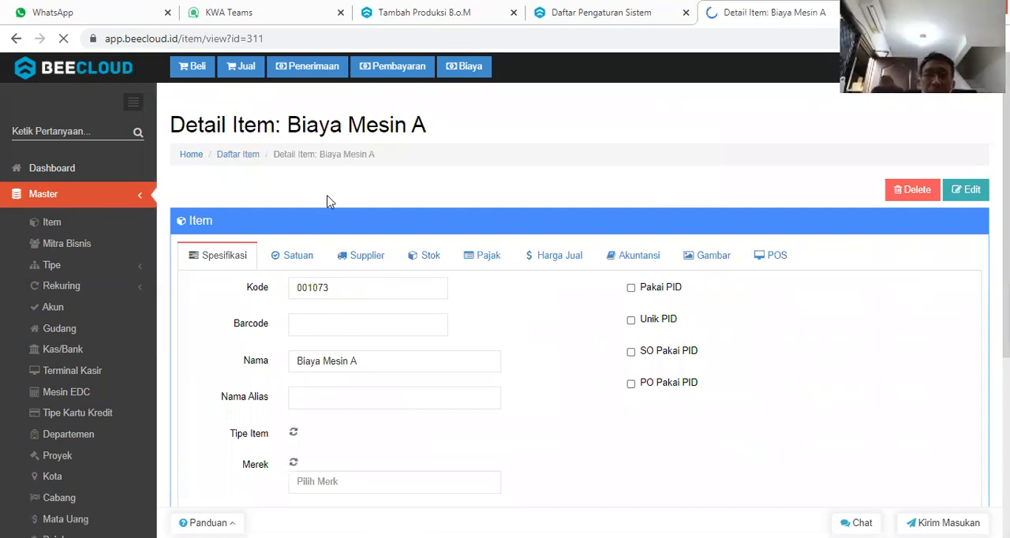
left_click(237, 162)
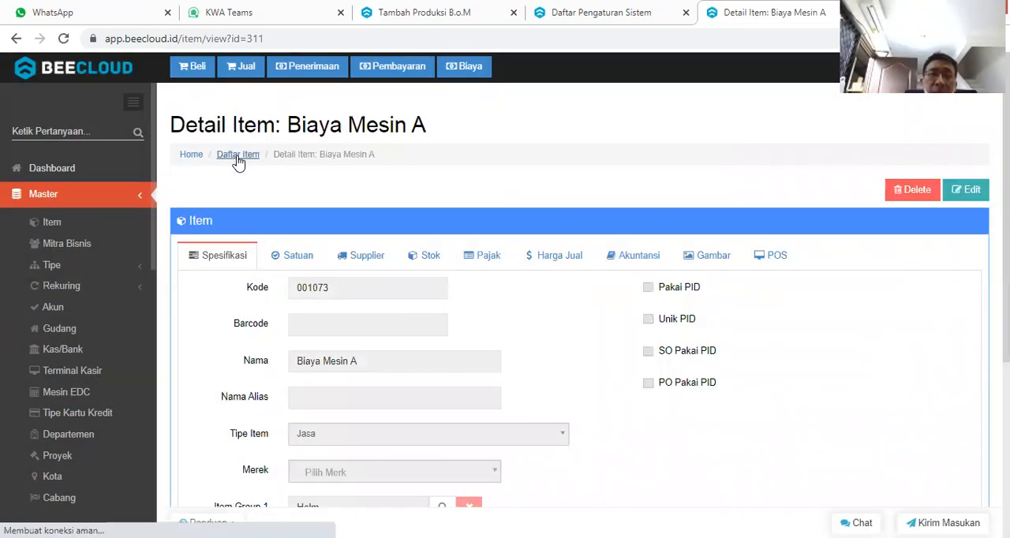
Abandon the unsaved Helm Junior production and return to the list of BoM productions.
left_click(433, 9)
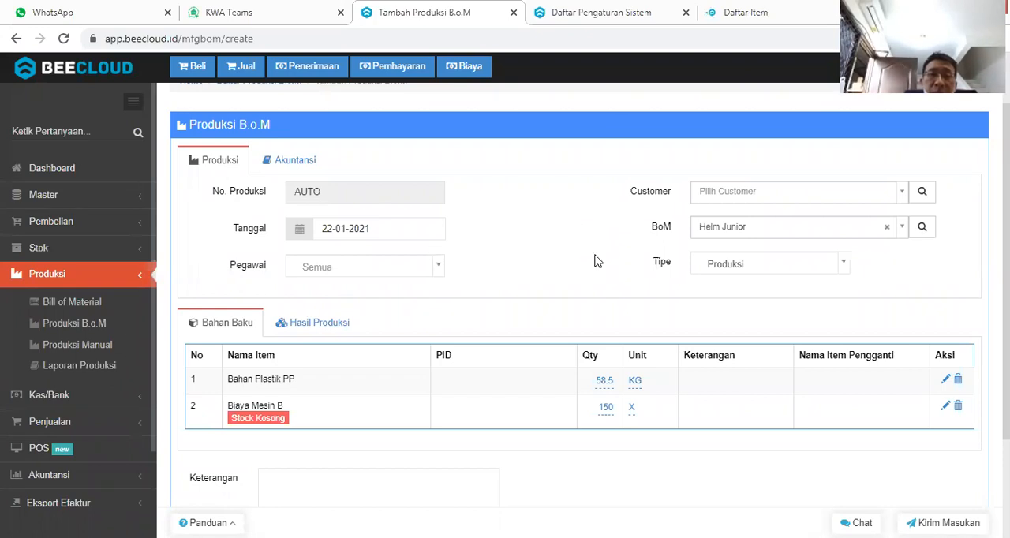
scroll(596, 261, "up", 2)
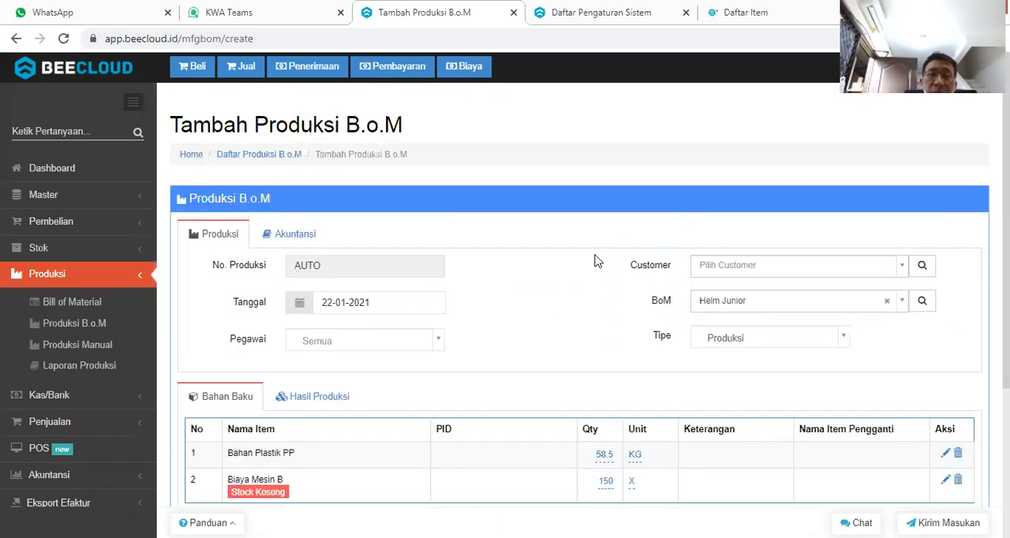
left_click(268, 162)
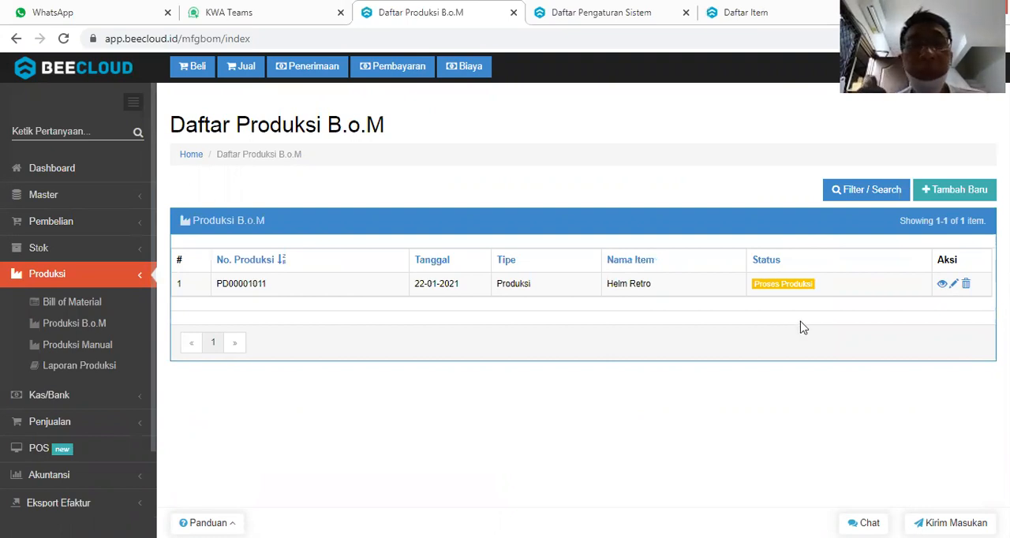
Preview the production detail report for 2020-12-23 to 2021-01-22 at the Gresik branch.
left_click(65, 367)
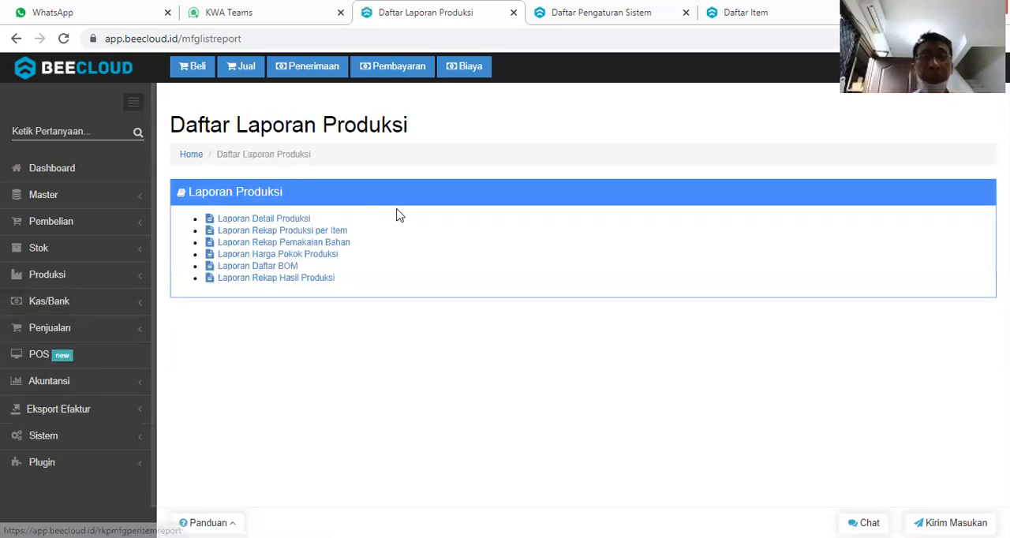
left_click(295, 224)
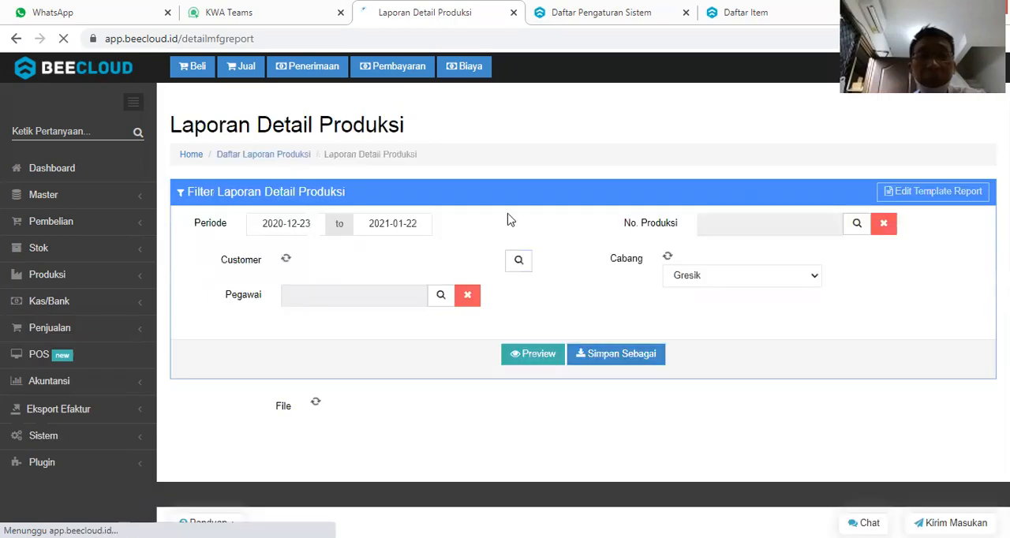
left_click(543, 357)
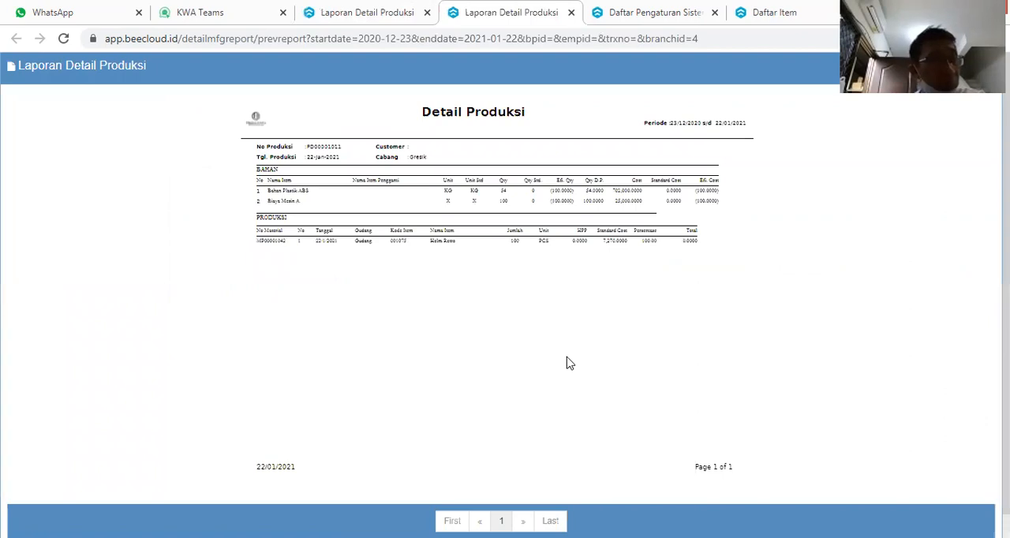
Examine the enlarged production detail report for Helm Retro, and return to the list of production reports.
key("ctrl+plus")
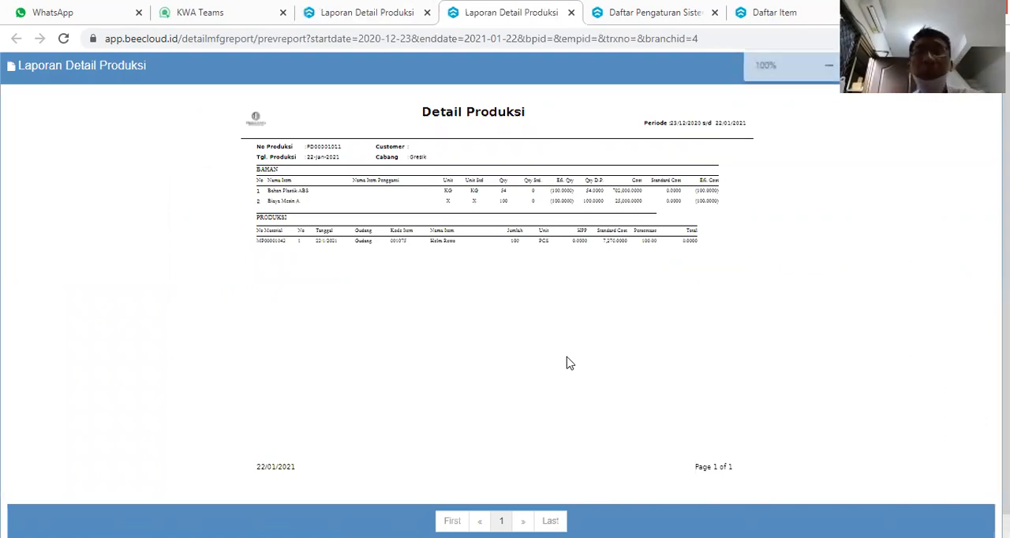
key("ctrl+plus")
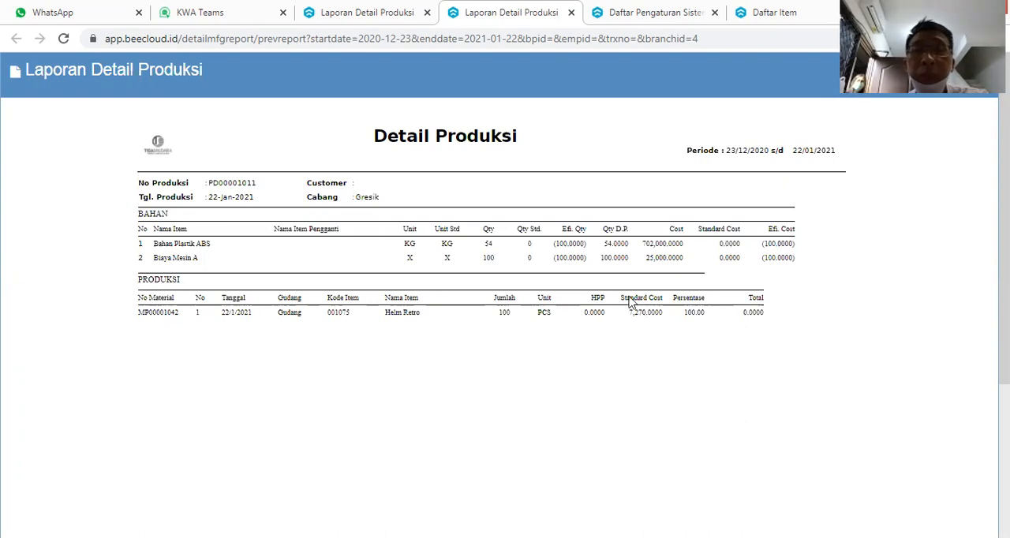
left_click(374, 13)
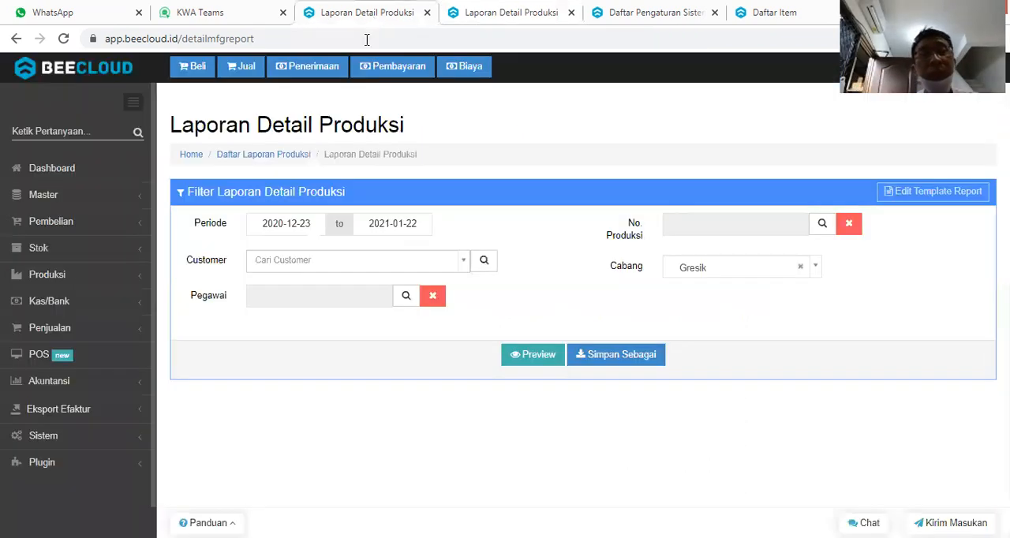
key("ctrl+plus")
key("ctrl+plus")
key("ctrl+plus")
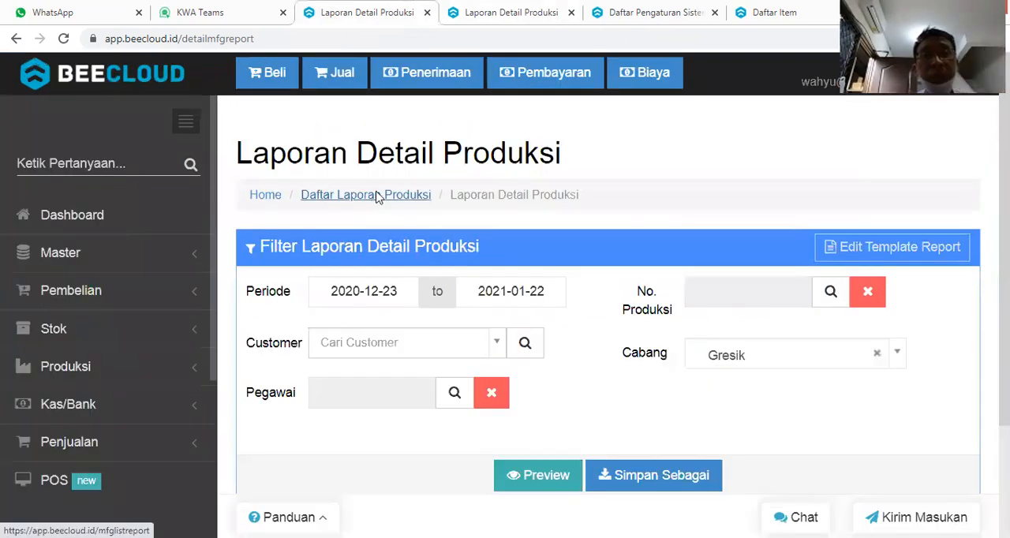
left_click(377, 197)
key("ctrl+minus")
key("ctrl+minus")
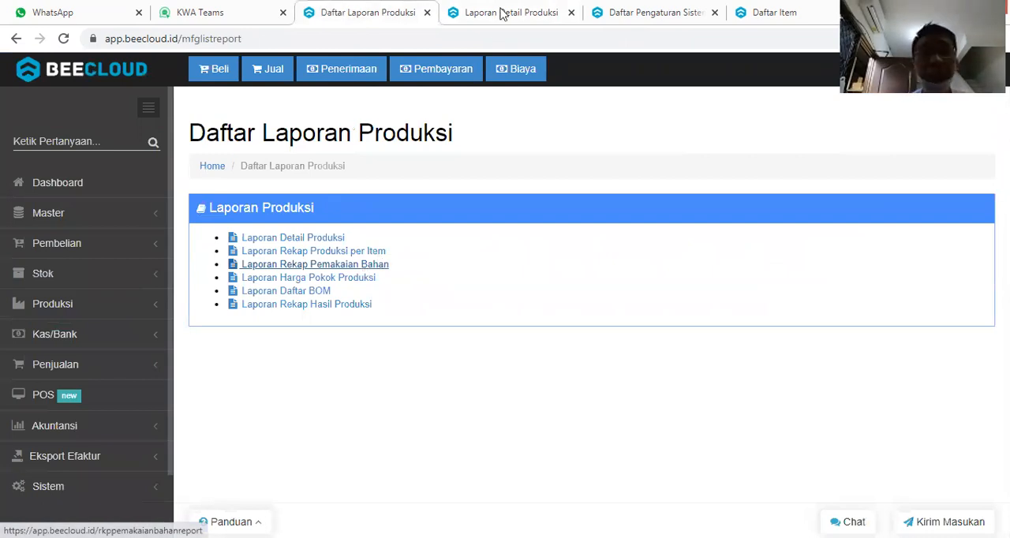
Open the list of BoM productions in a new browser tab and open the Helm Retro production for editing.
left_click(109, 310)
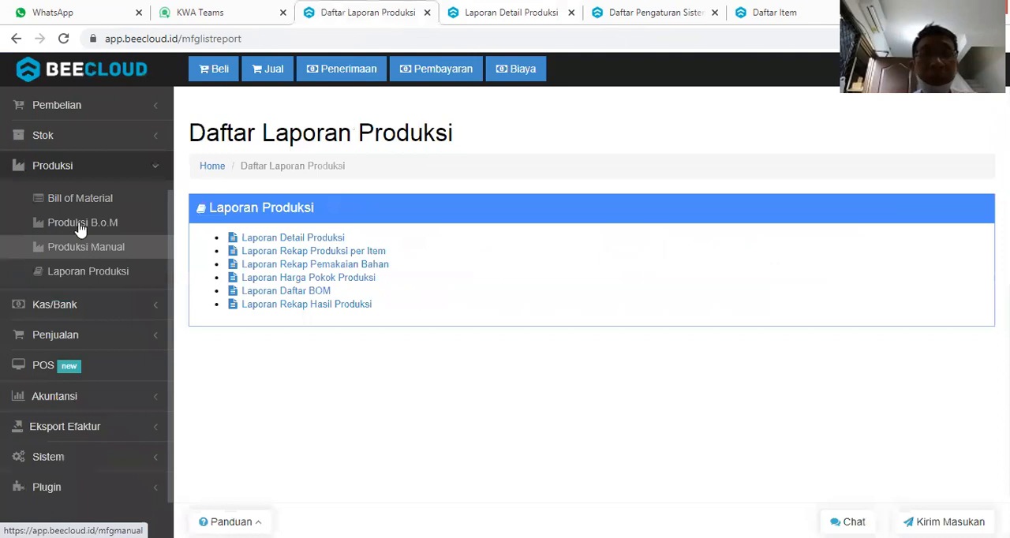
right_click(81, 227)
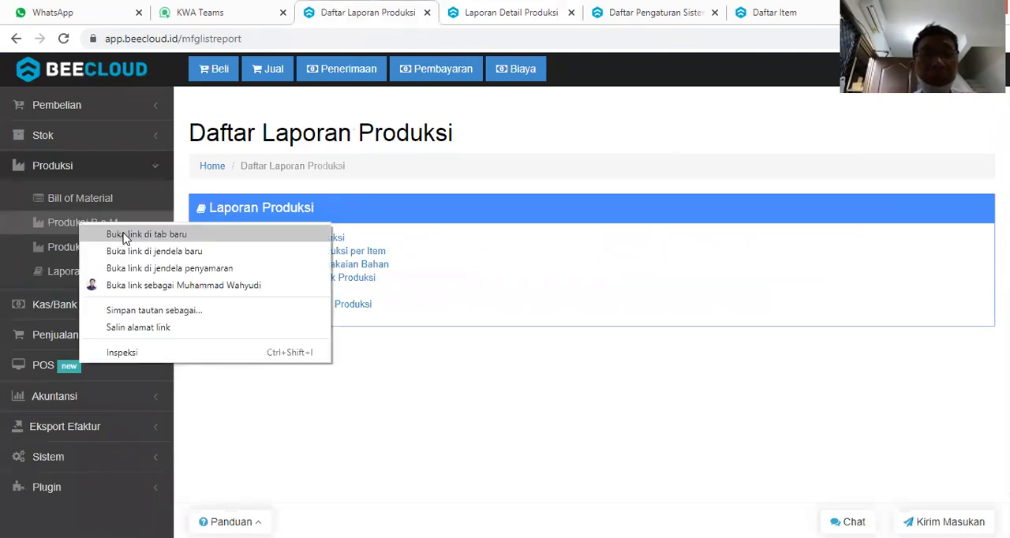
key("Return")
left_click(526, 14)
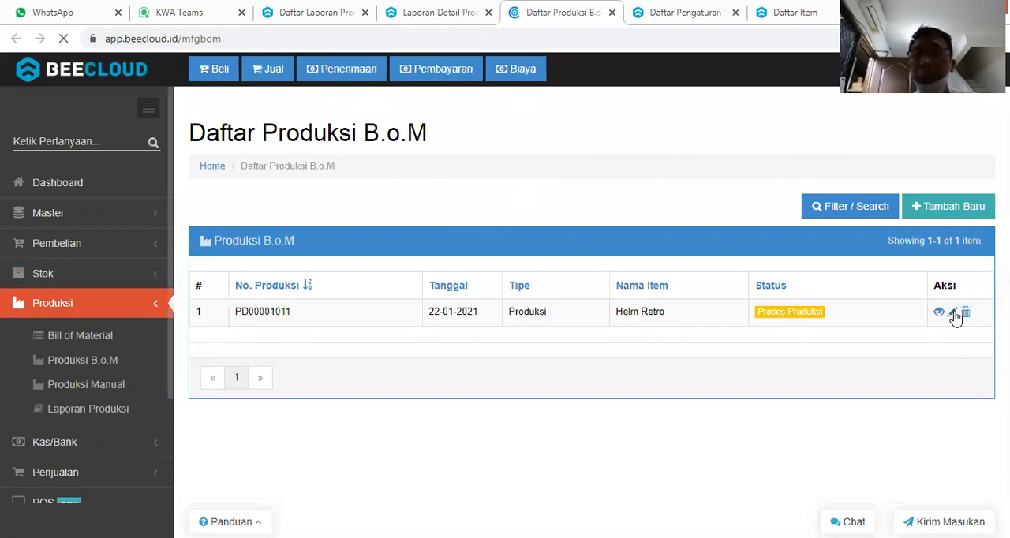
left_click(952, 314)
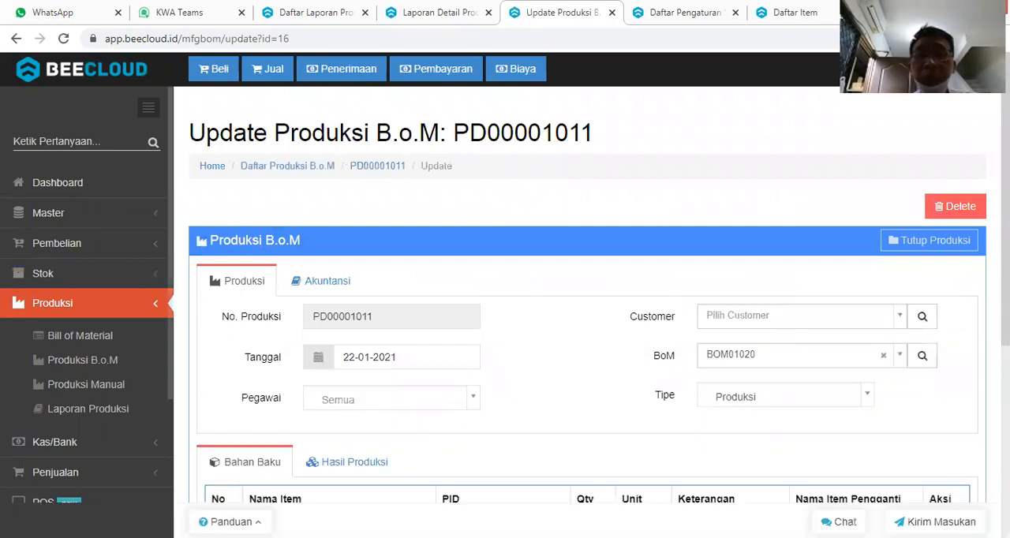
Review the raw materials of the Helm Retro production and close the production.
scroll(587, 316, "down", 1)
scroll(587, 316, "down", 2)
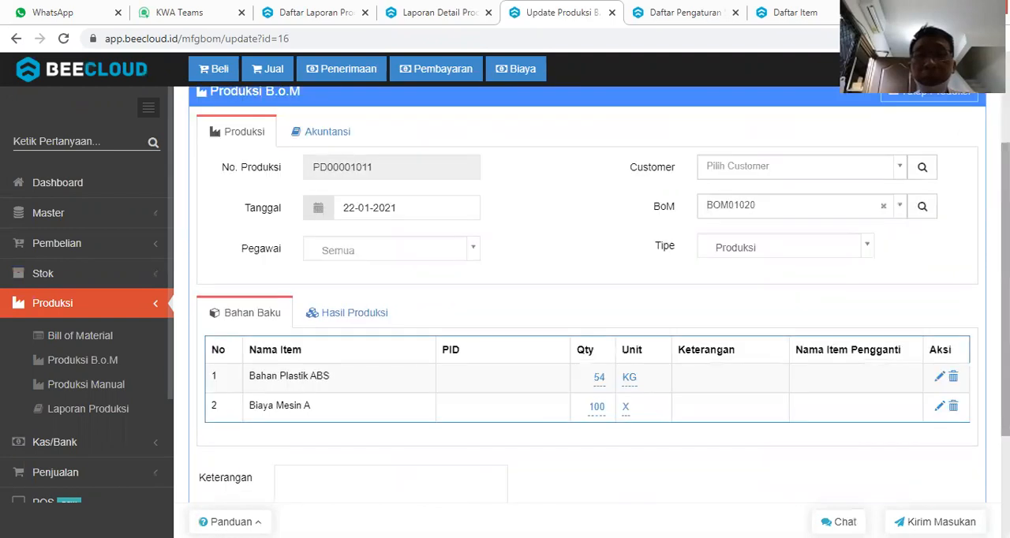
scroll(587, 315, "up", 1)
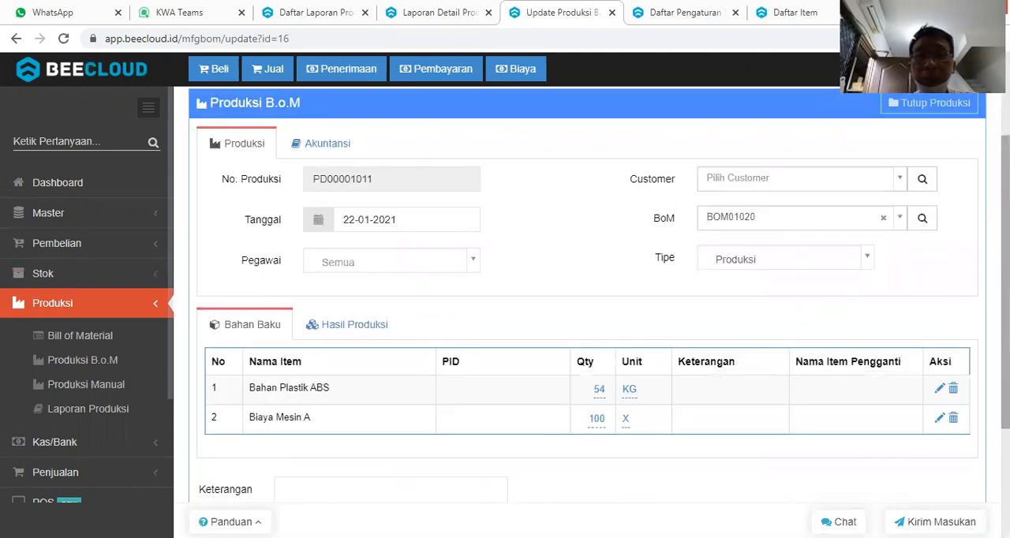
scroll(587, 316, "up", 1)
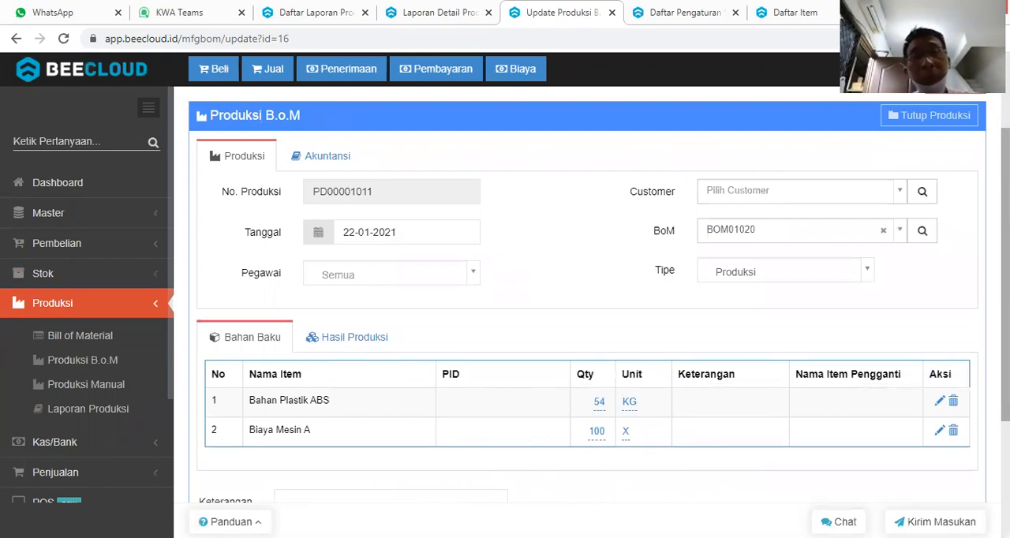
scroll(919, 213, "up", 2)
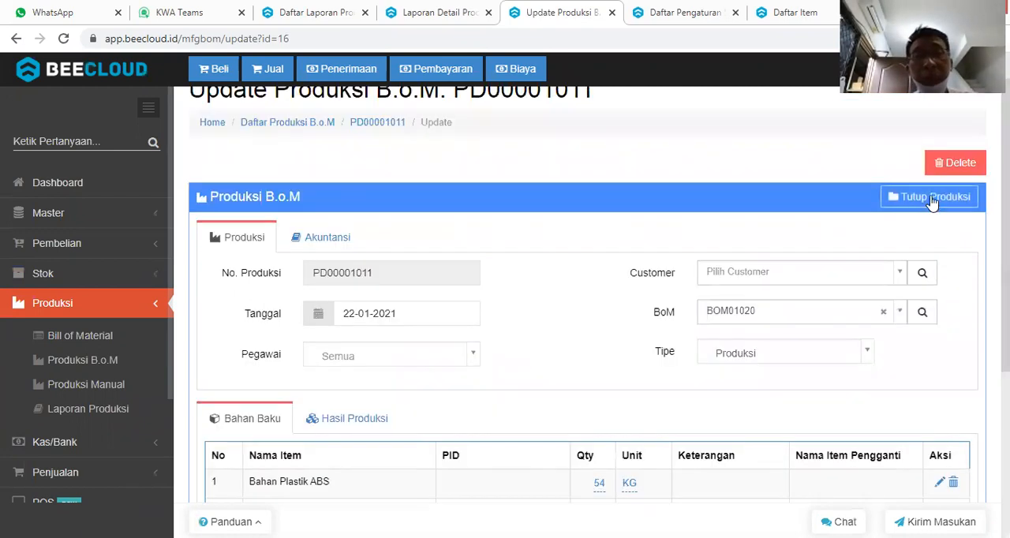
left_click(932, 196)
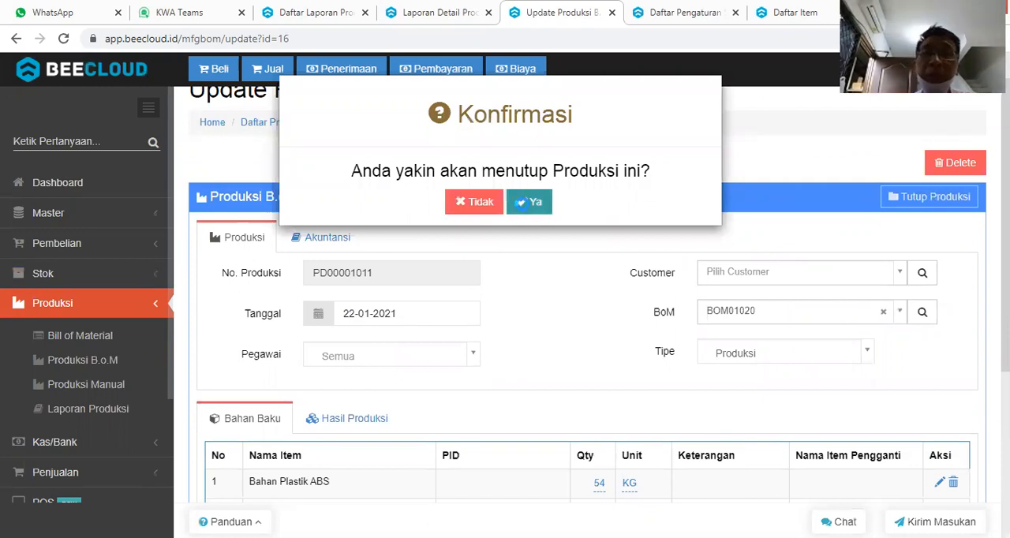
left_click(523, 204)
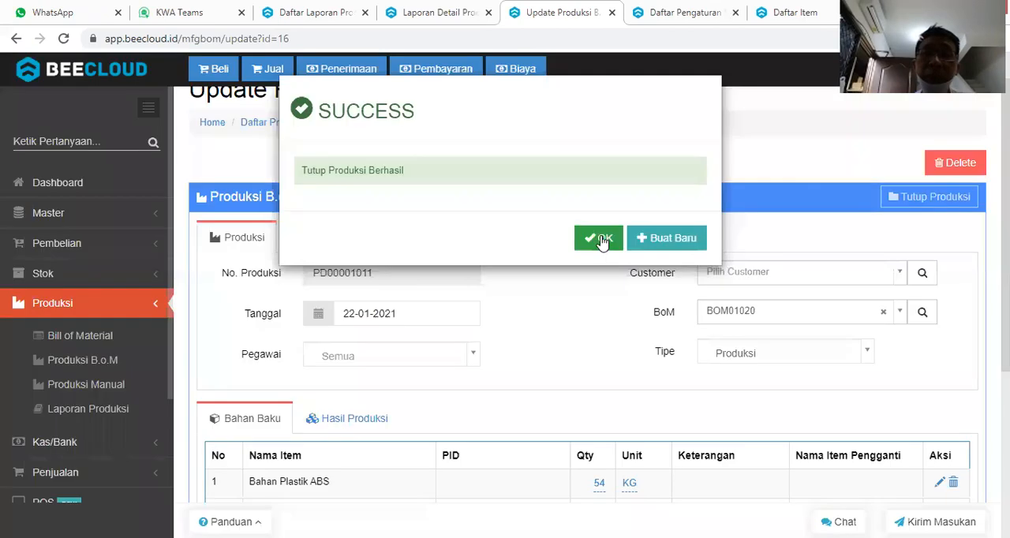
left_click(600, 238)
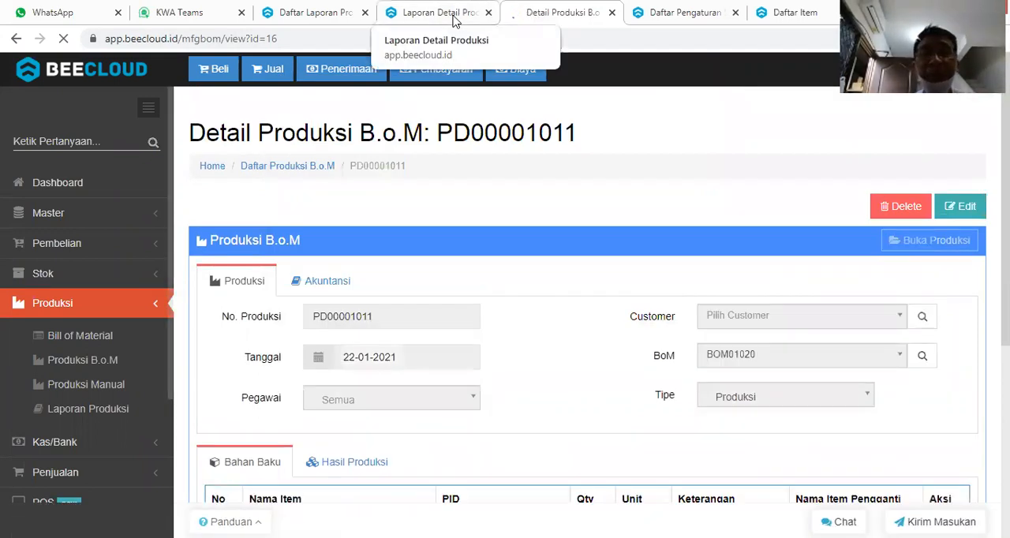
Generate a fresh production detail report preview for 2020-12-23 to 2021-01-22 at the Gresik branch and examine Helm Retro's production cost.
left_click(454, 15)
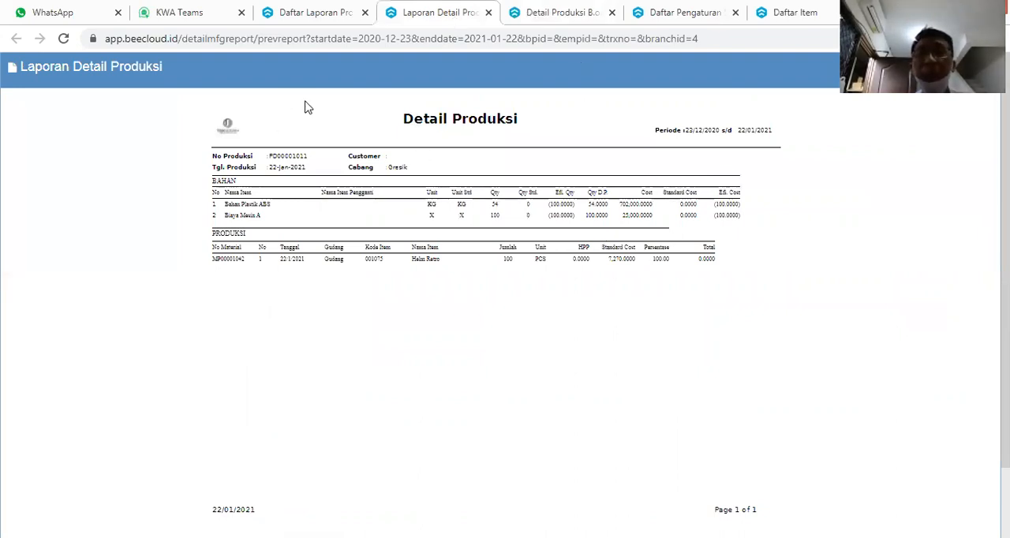
left_click(321, 13)
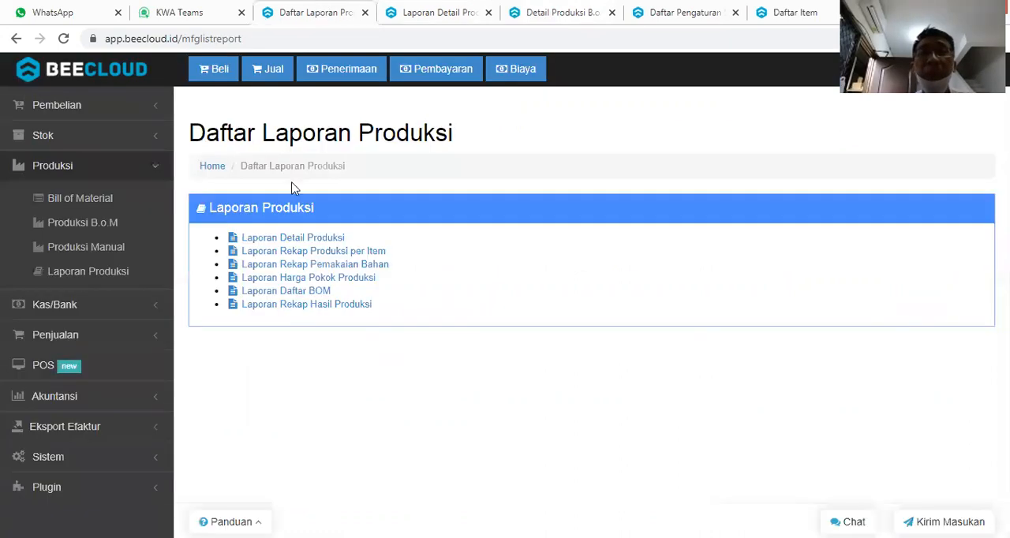
left_click(304, 239)
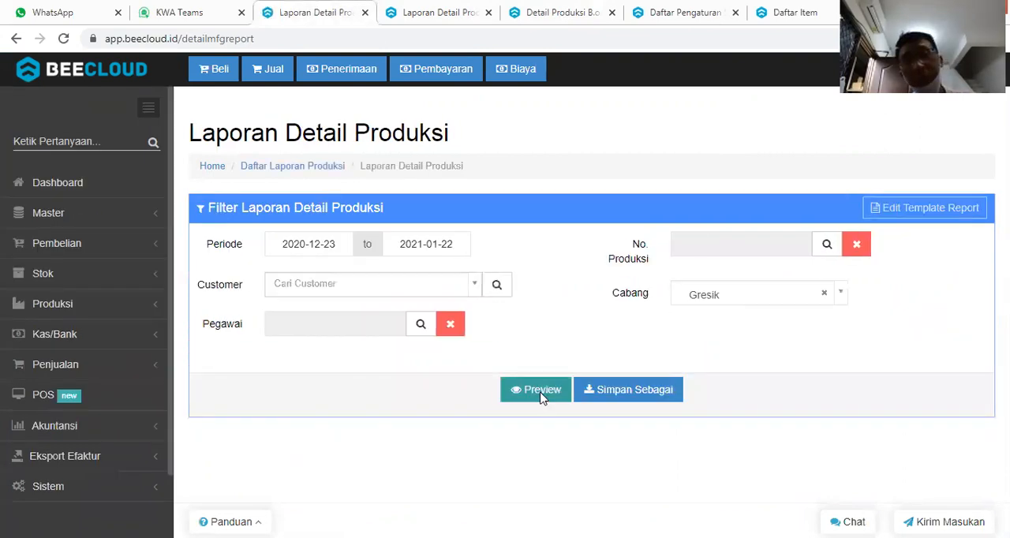
left_click(541, 392)
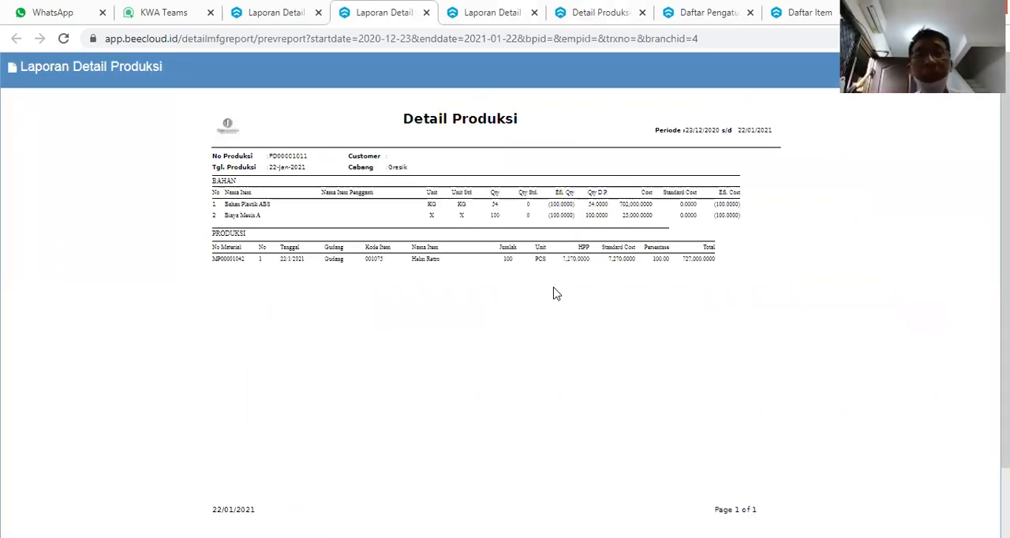
key("ctrl+plus")
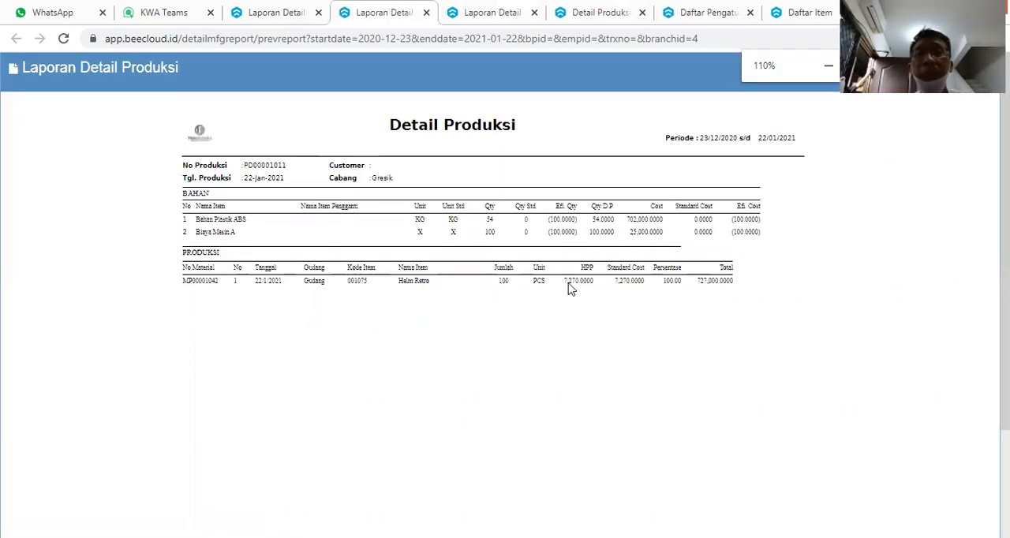
key("ctrl+plus")
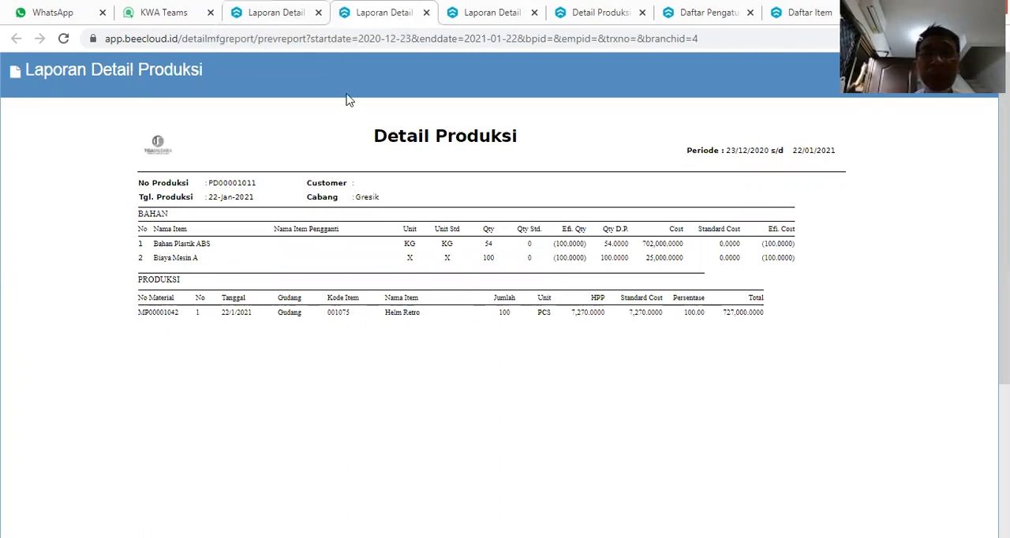
key("ctrl+plus")
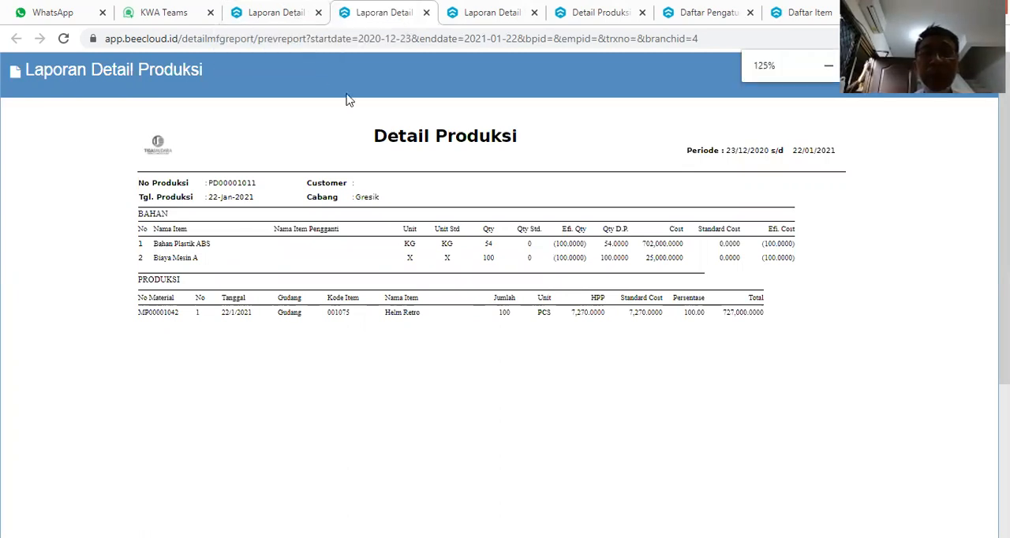
key("ctrl+minus")
Open the stock overview from the production detail report's filter page.
left_click(292, 15)
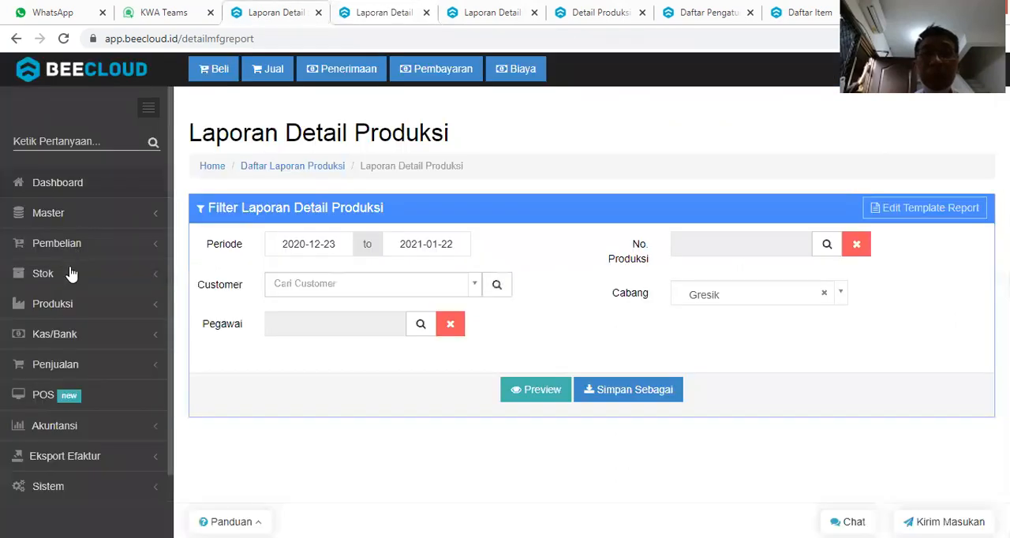
left_click(69, 274)
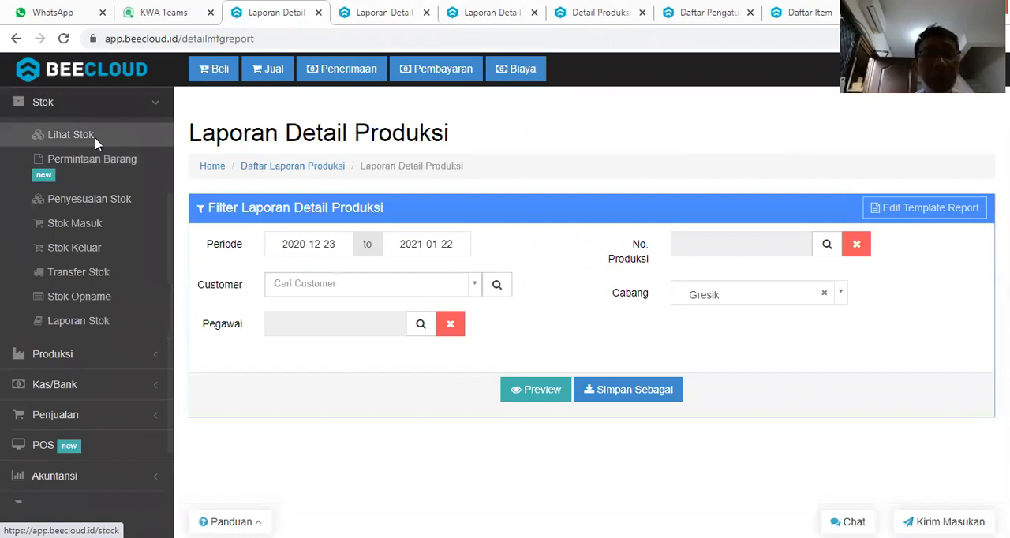
left_click(94, 139)
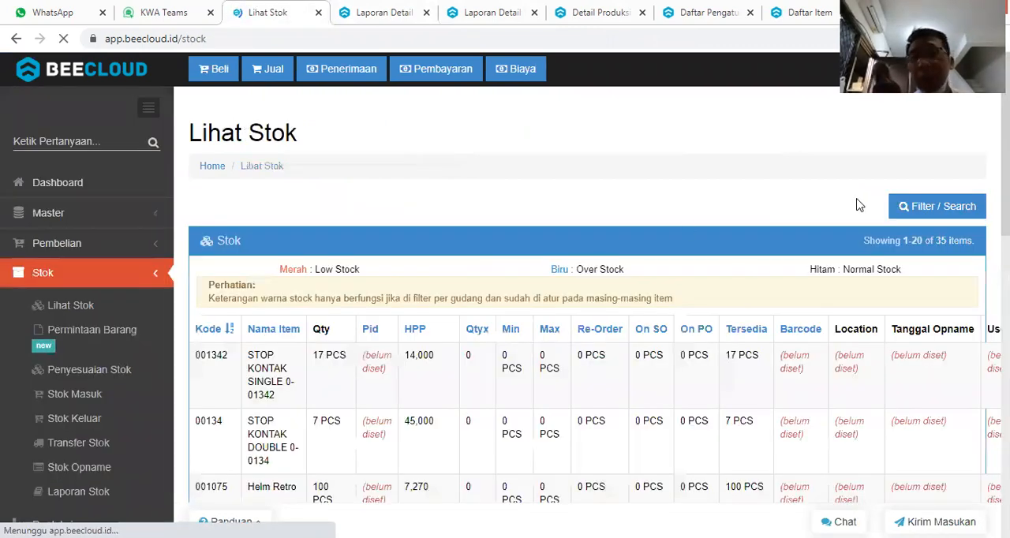
Filter the stock of warehouse Gudang by the item group Helm and examine the quantities.
left_click(937, 206)
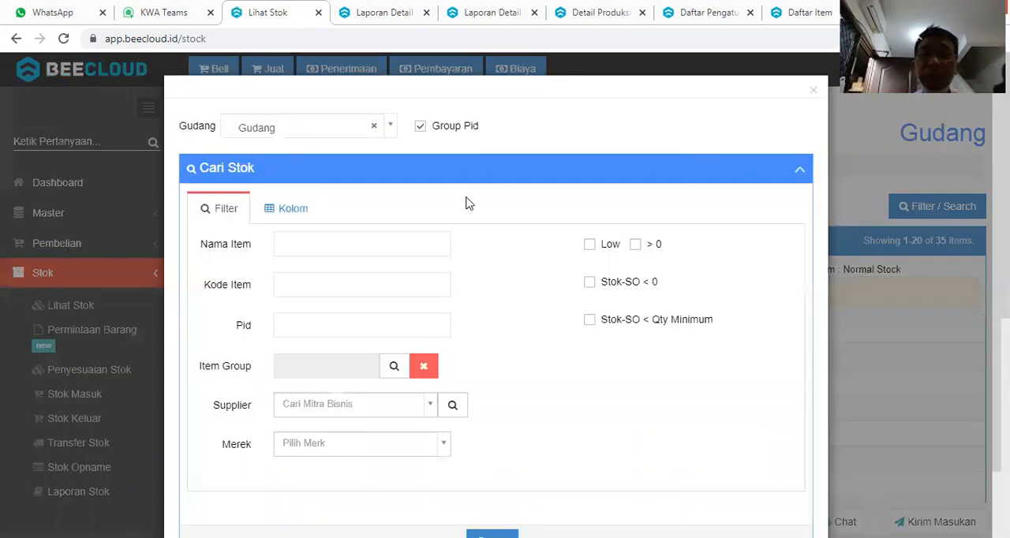
left_click(395, 377)
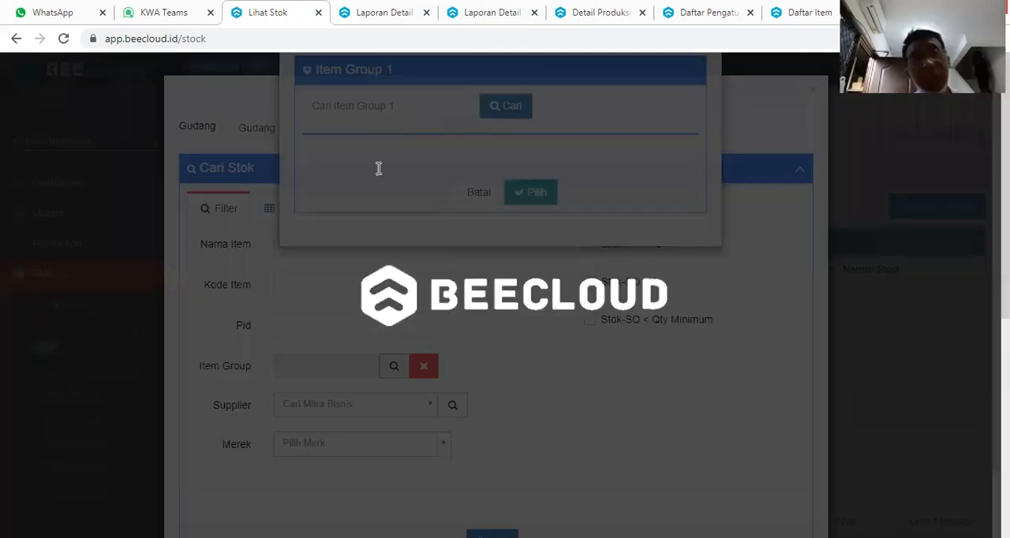
type("helm")
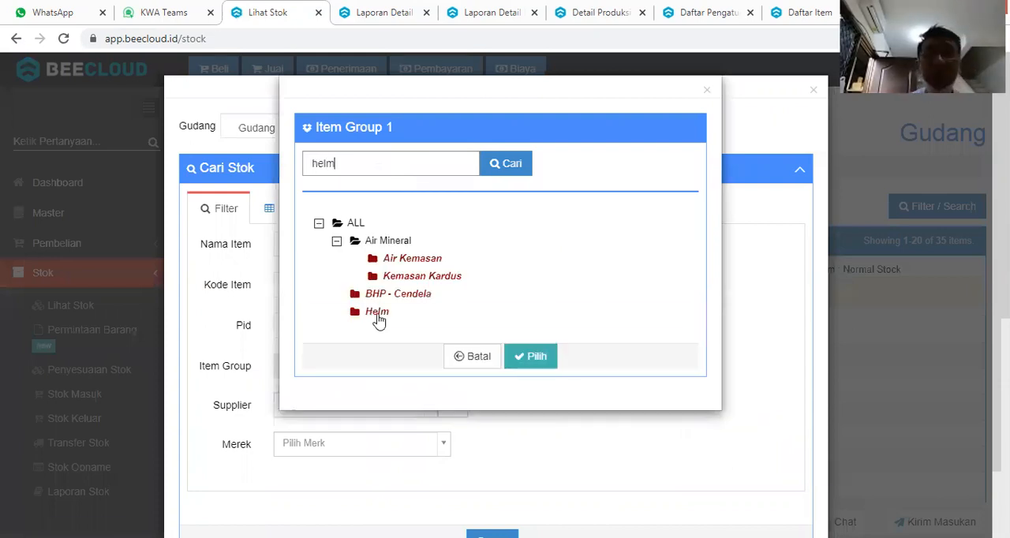
left_click(377, 312)
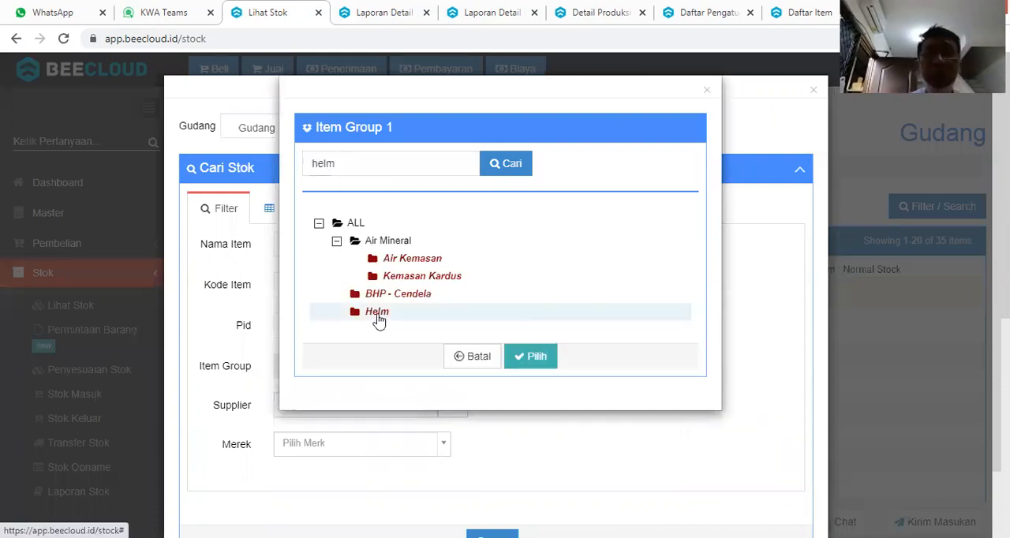
left_click(532, 357)
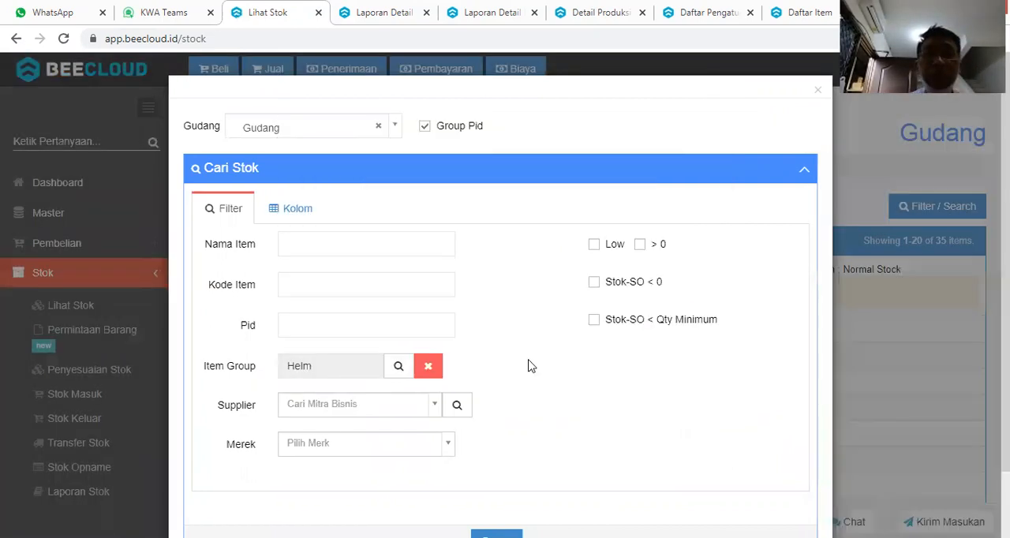
scroll(529, 365, "down", 1)
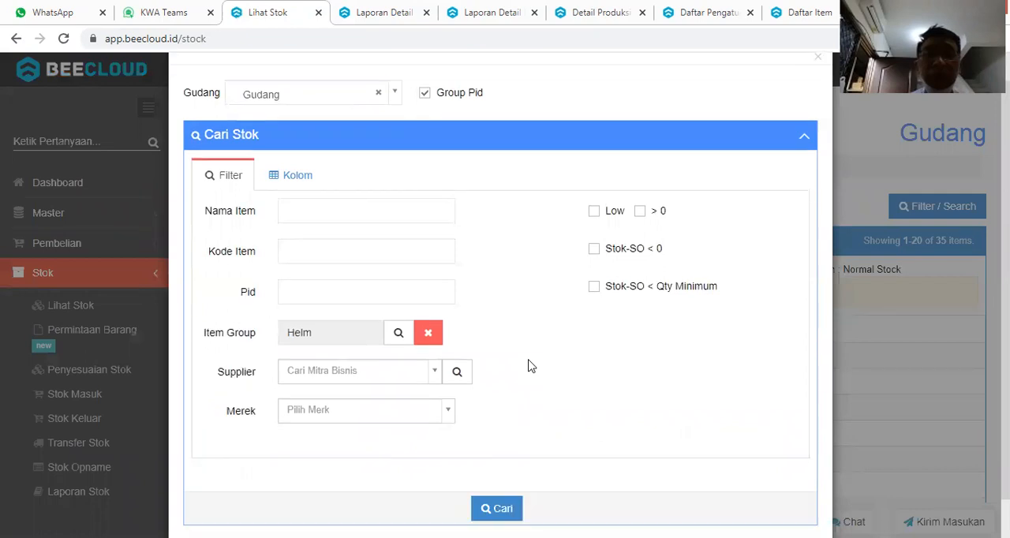
scroll(485, 444, "down", 1)
left_click(491, 466)
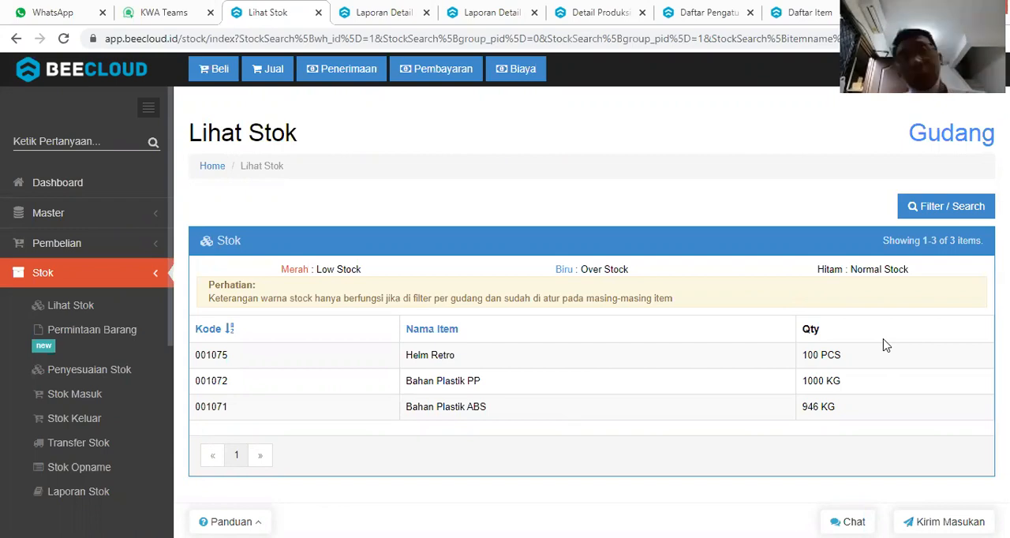
Start a new item in the item master and name it "Biaya Mesin C".
left_click(804, 12)
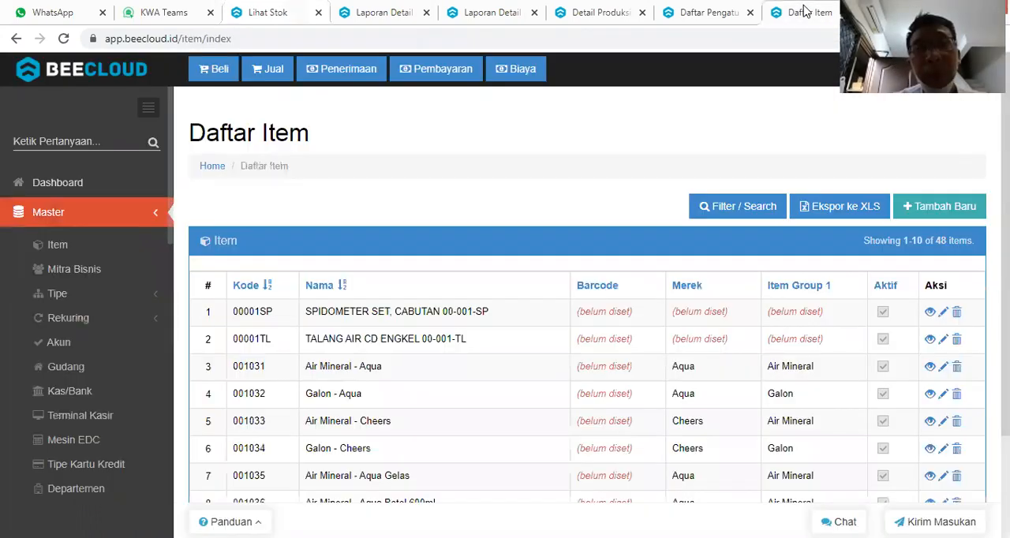
left_click(917, 208)
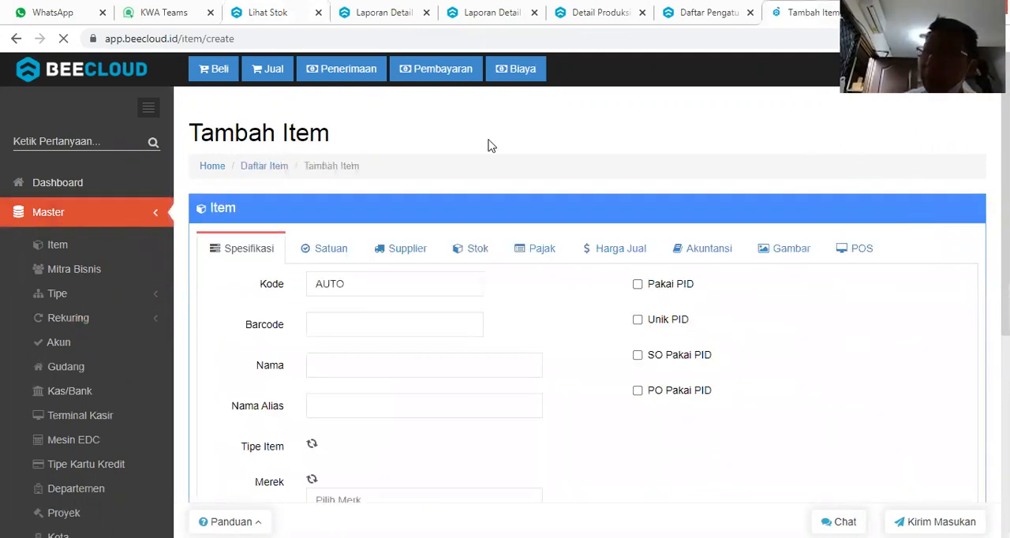
left_click(286, 14)
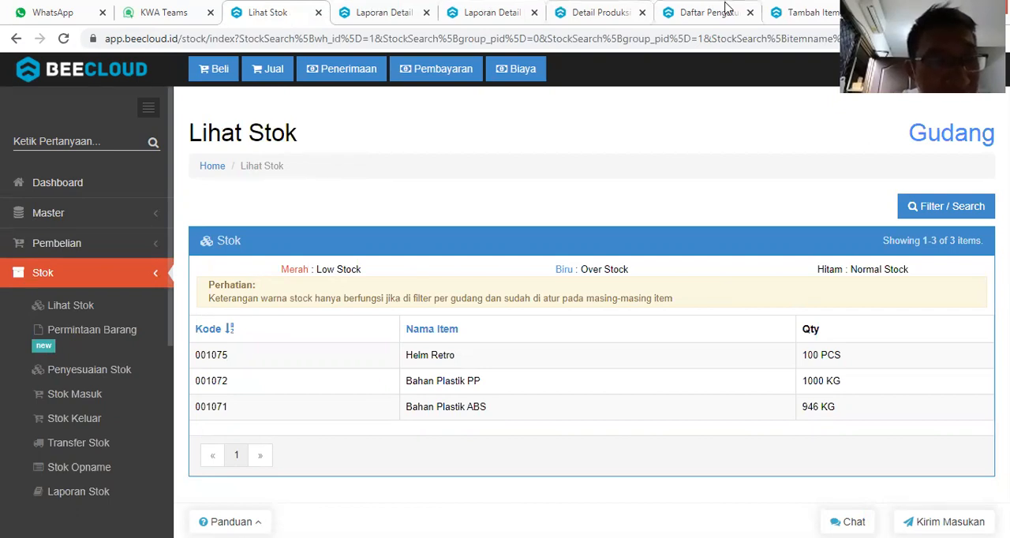
left_click(780, 17)
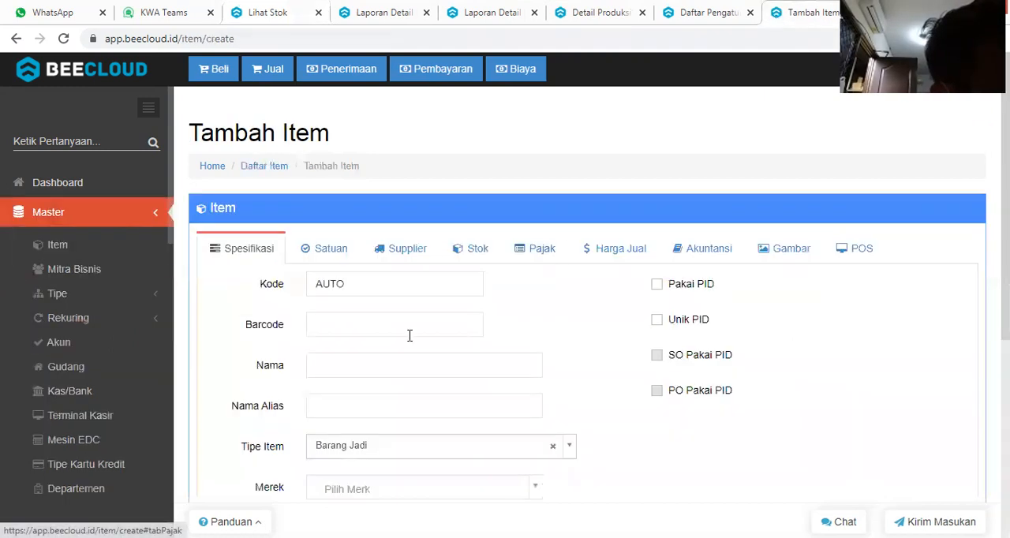
left_click(366, 369)
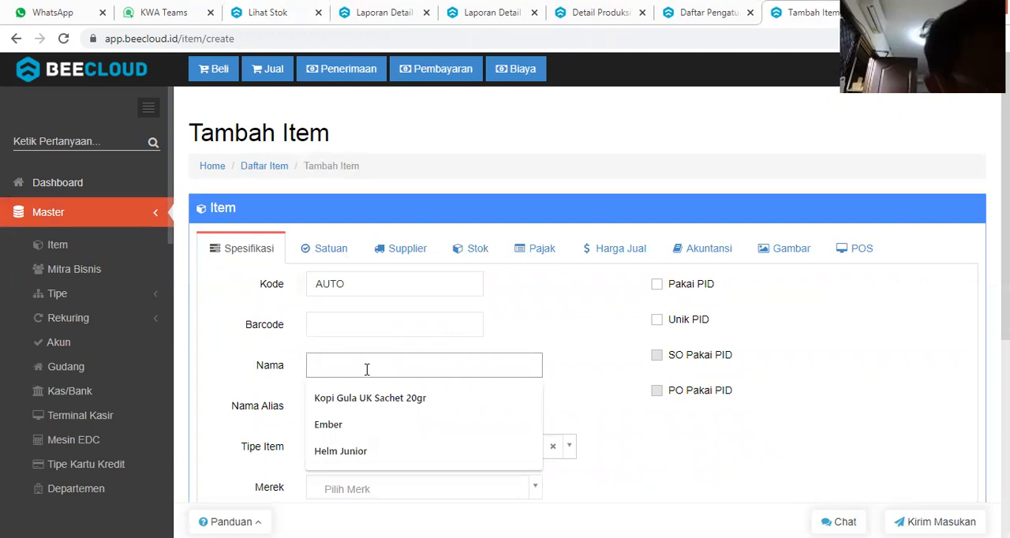
type("Biaya Mesin C")
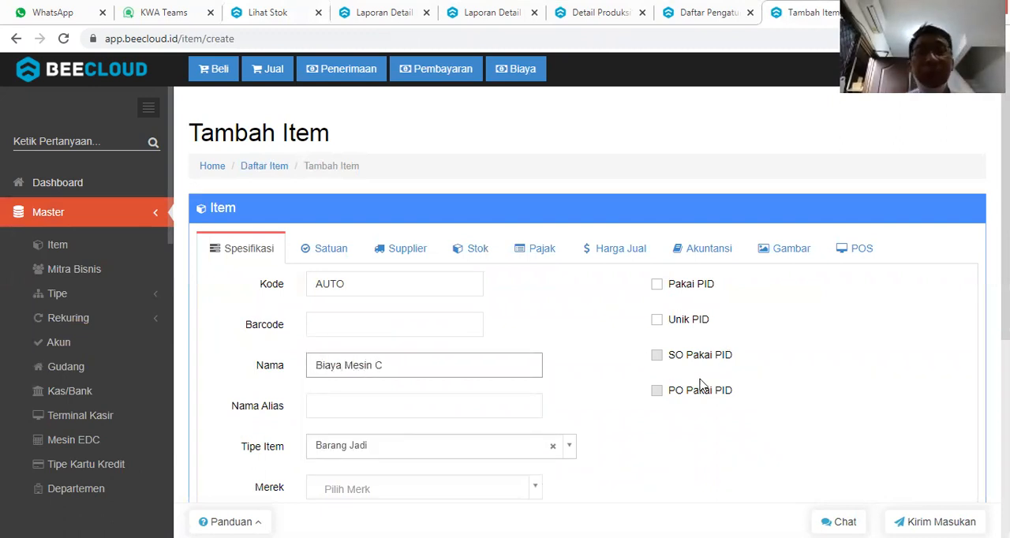
Assign the new Biaya Mesin C item to Helm as its Item Group 1.
scroll(639, 396, "down", 2)
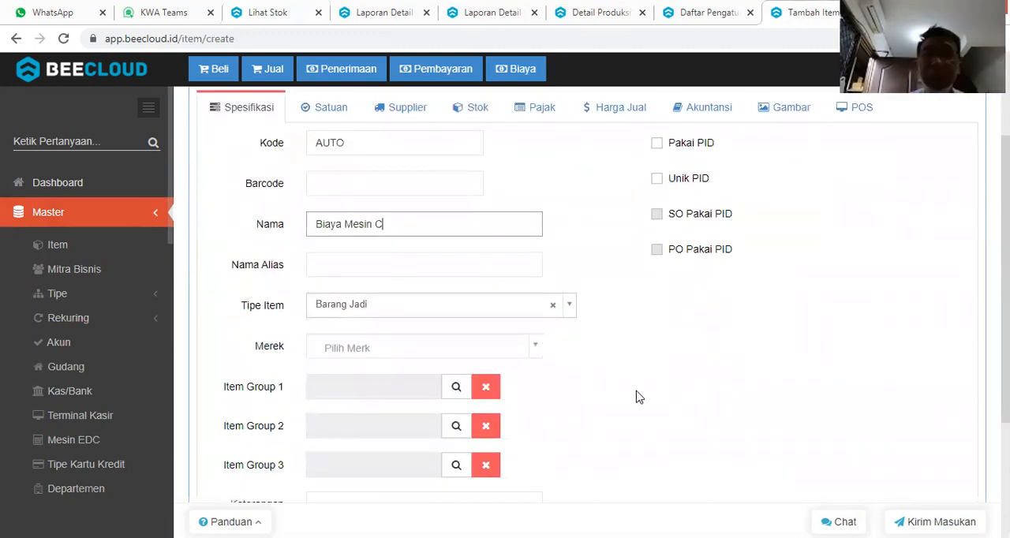
left_click(457, 386)
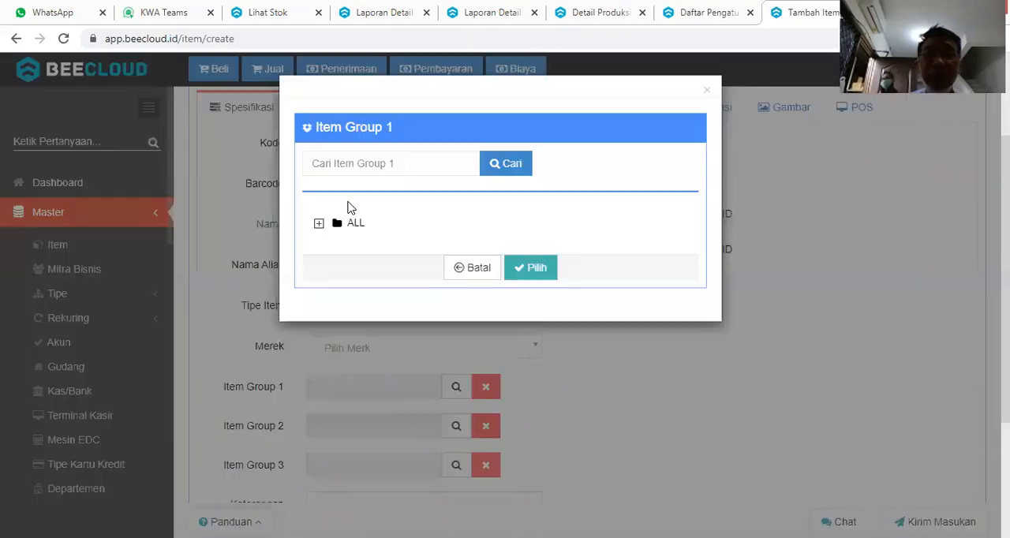
left_click(389, 162)
type("MO")
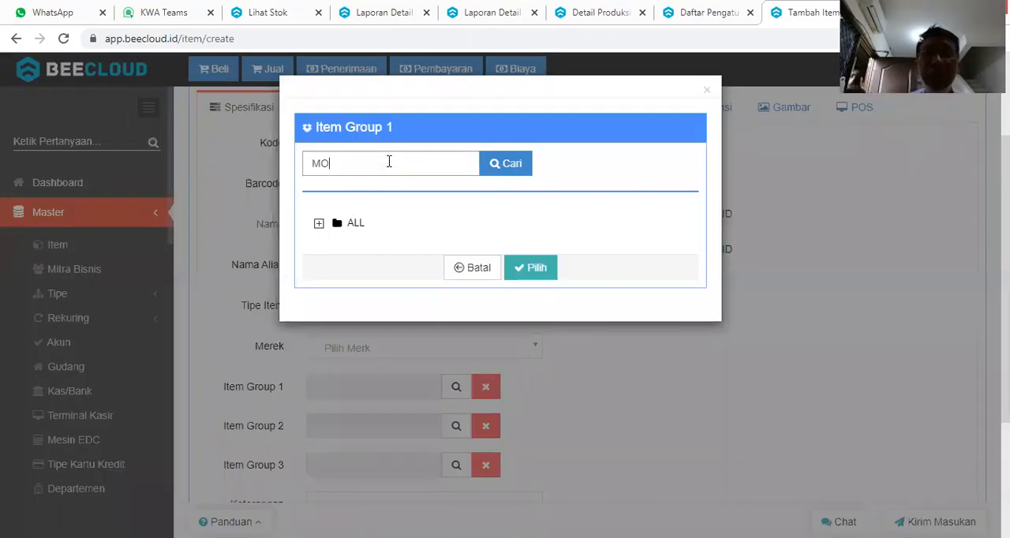
type("UE")
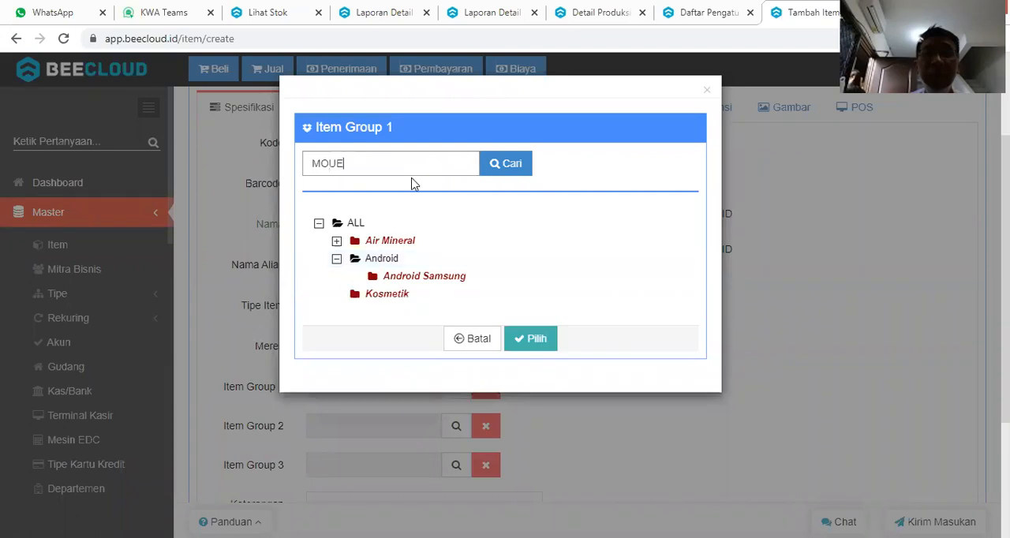
key("BackSpace")
key("BackSpace")
key("BackSpace")
key("BackSpace")
type("HELM")
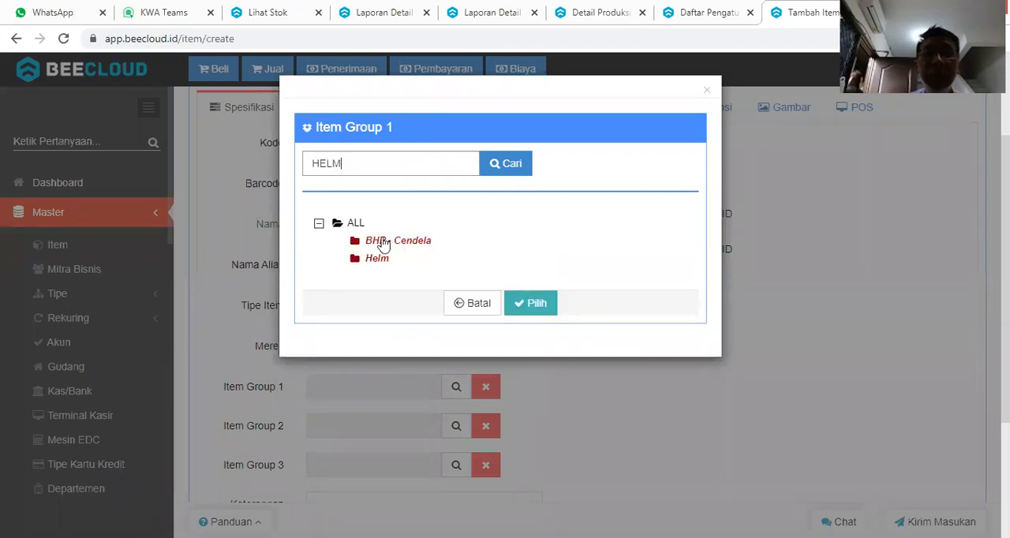
left_click(373, 315)
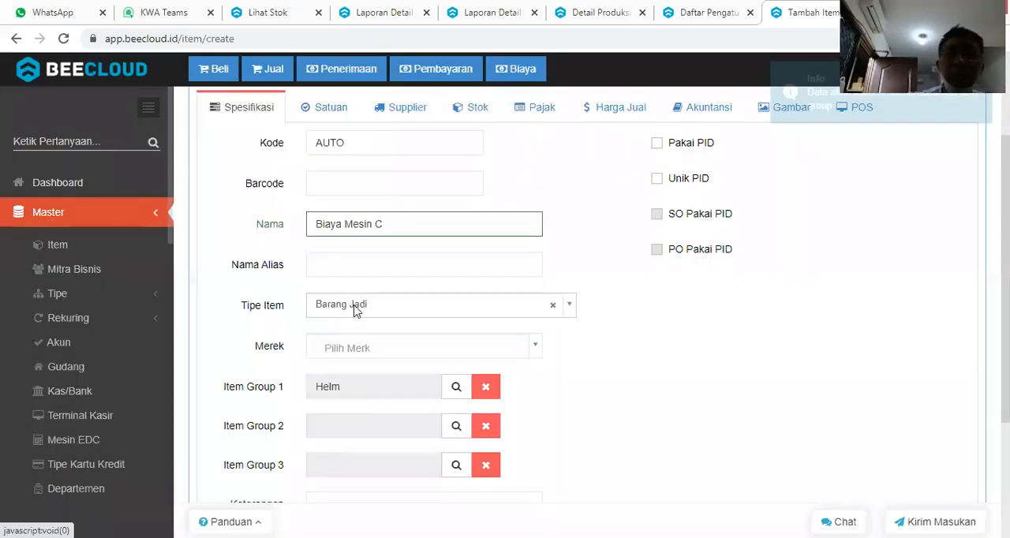
Set the item type of Biaya Mesin C to Jasa and its first unit to X.
left_click(355, 310)
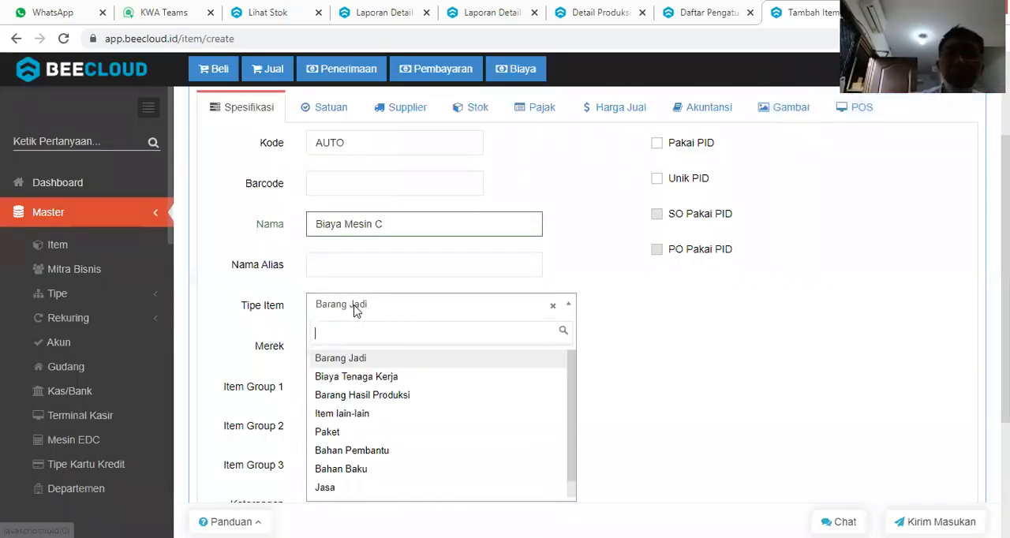
type("JASA")
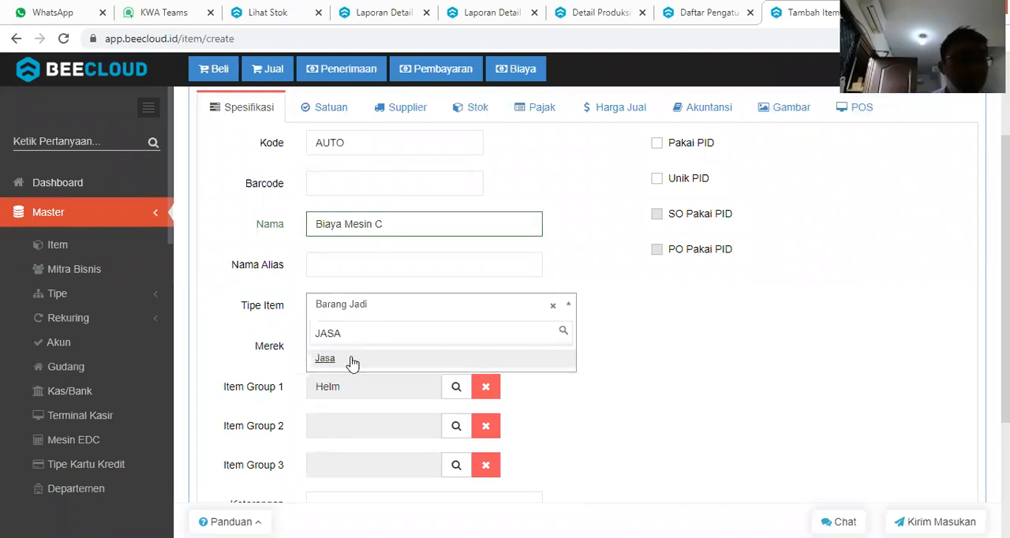
left_click(350, 357)
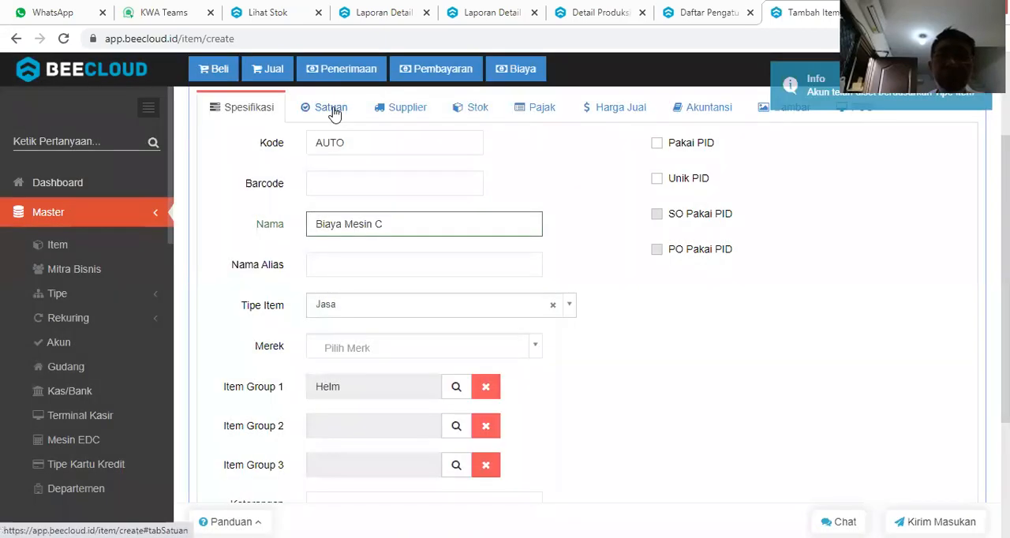
left_click(331, 109)
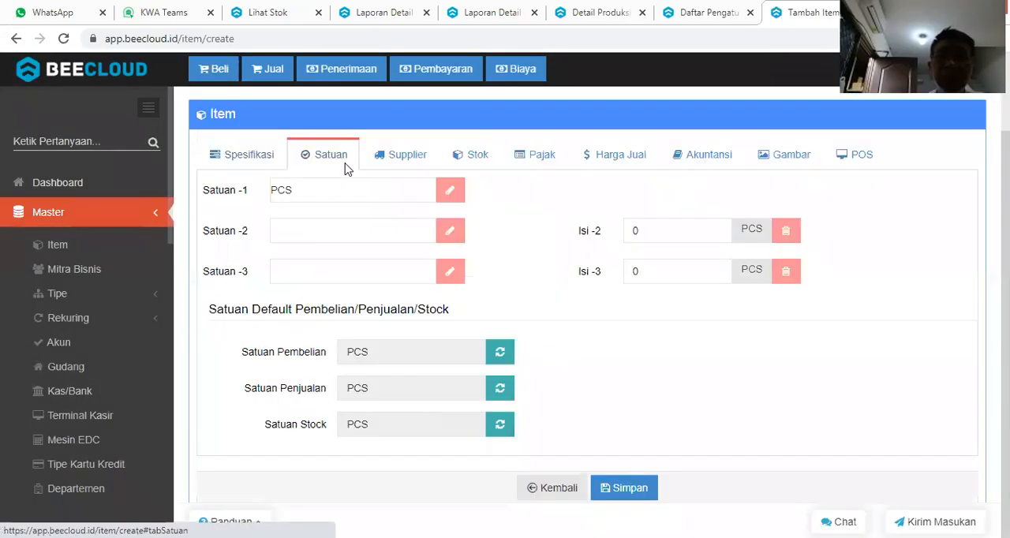
left_click(318, 190)
double_click(318, 191)
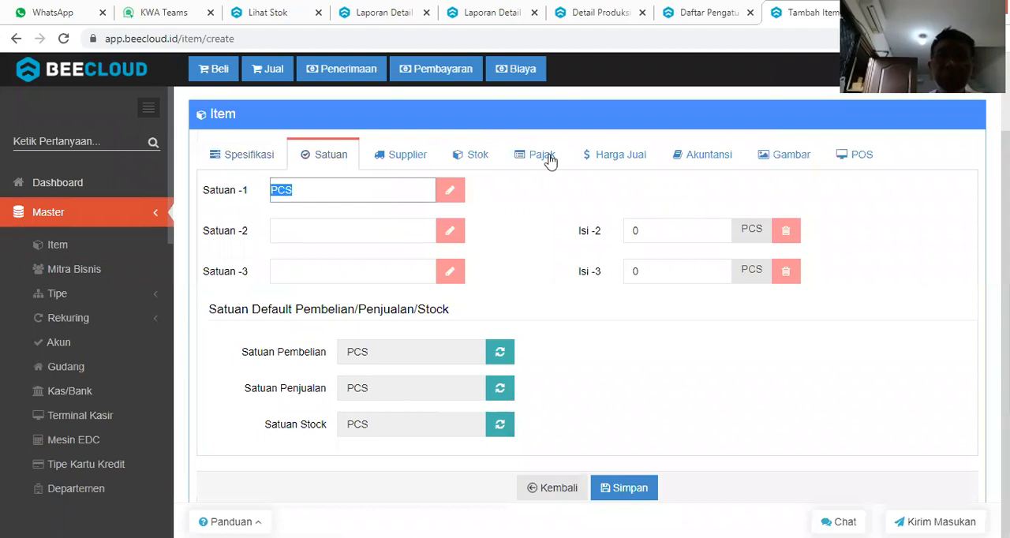
type("X")
Set the Retail selling price for unit 1 of Biaya Mesin C to 350 and save the item.
left_click(621, 155)
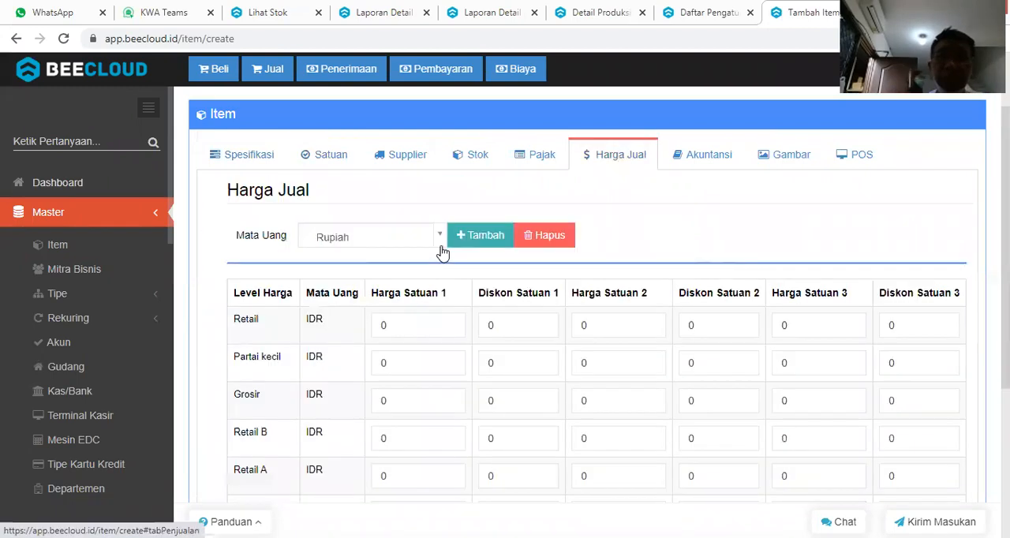
left_click(400, 325)
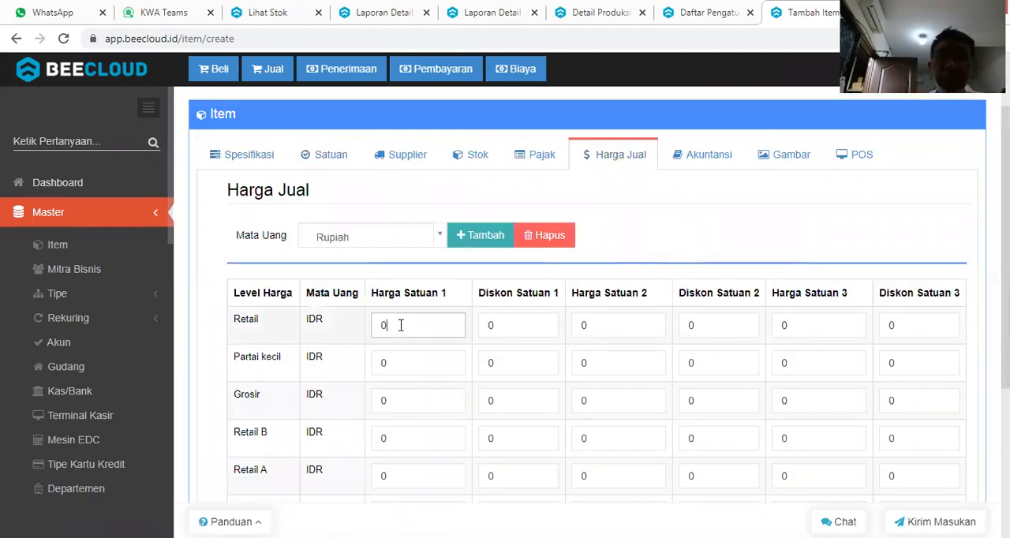
type("350")
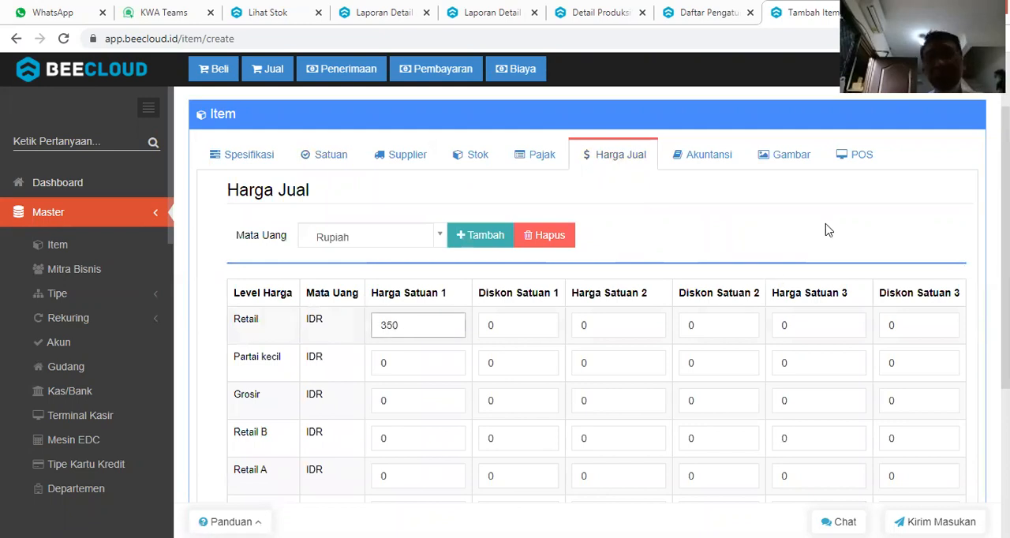
left_click(837, 222)
scroll(836, 220, "down", 2)
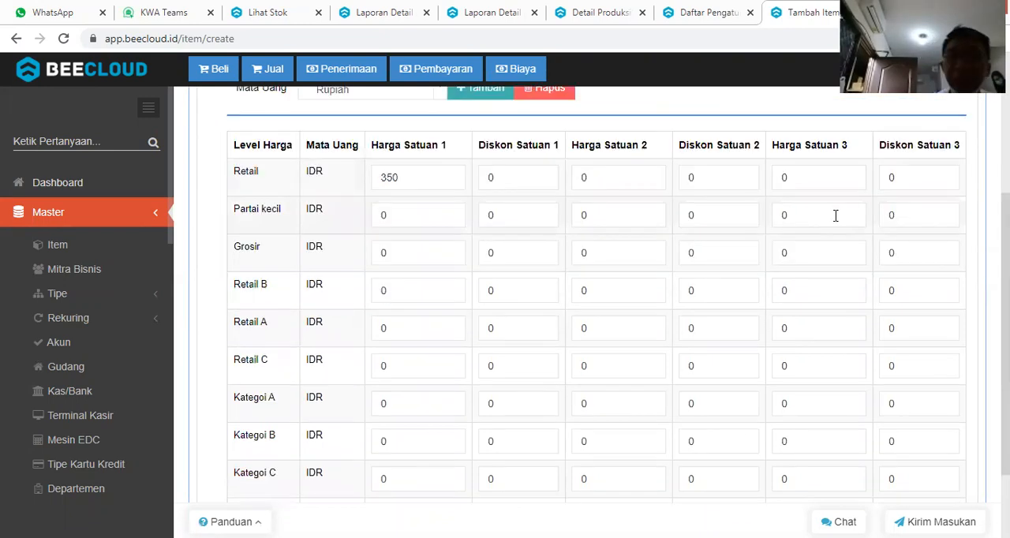
scroll(798, 387, "down", 2)
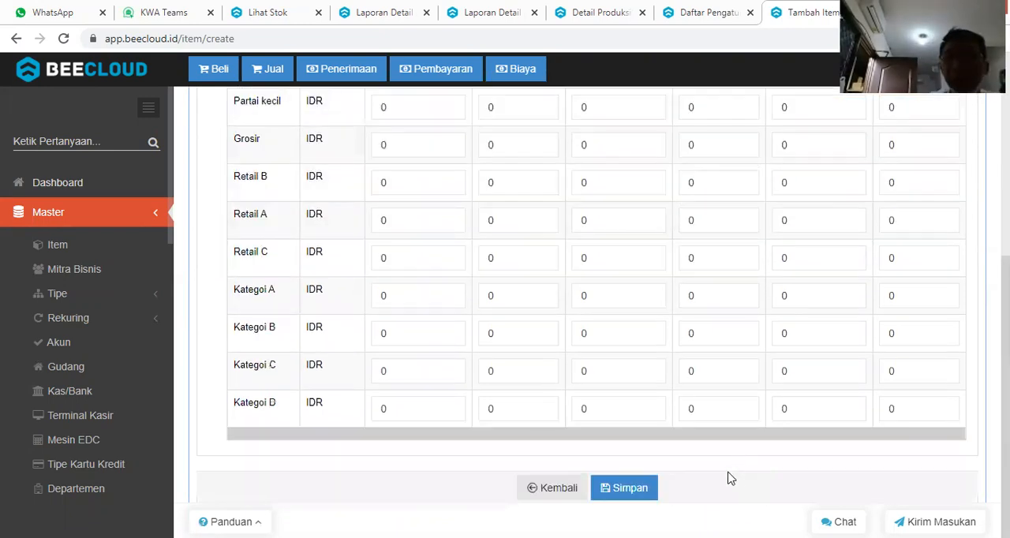
left_click(629, 489)
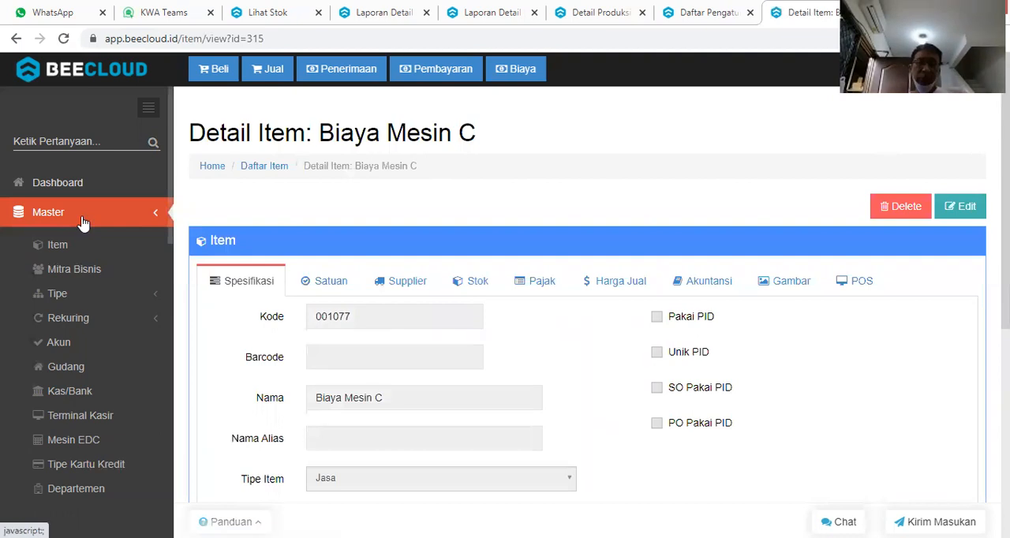
Open the Helm Junior bill of material for editing and delete its Biaya Mesin B line.
left_click(83, 222)
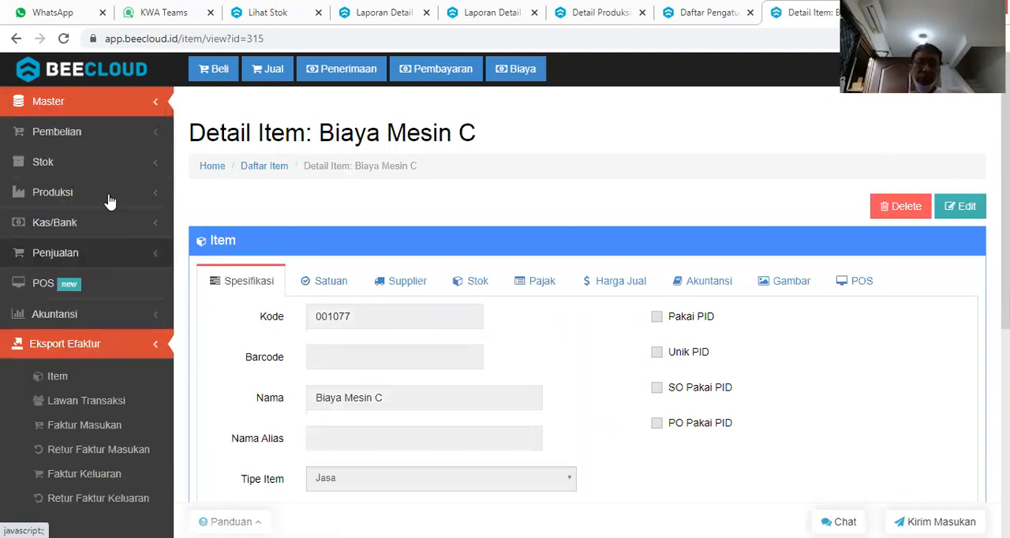
left_click(110, 199)
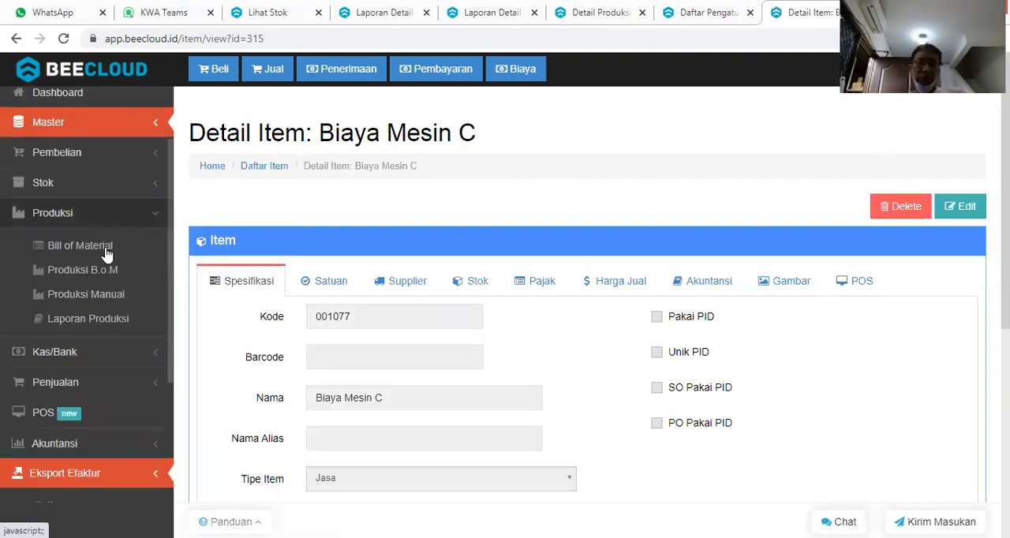
left_click(107, 255)
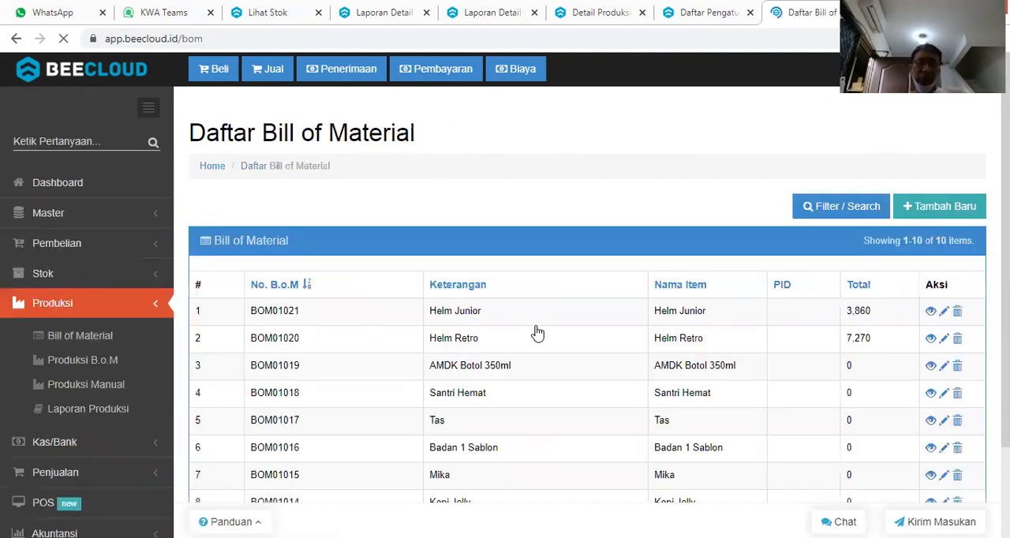
left_click(947, 314)
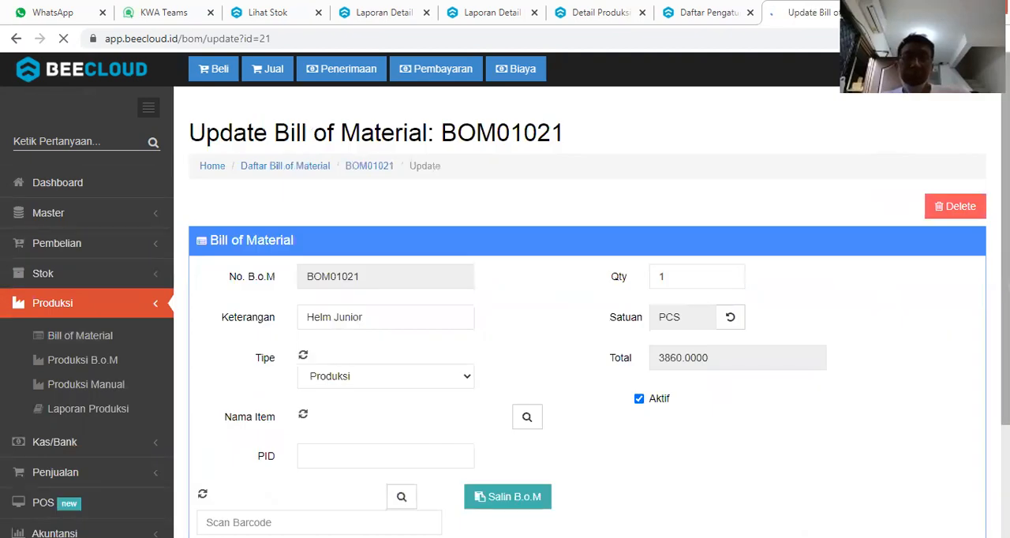
scroll(958, 411, "down", 2)
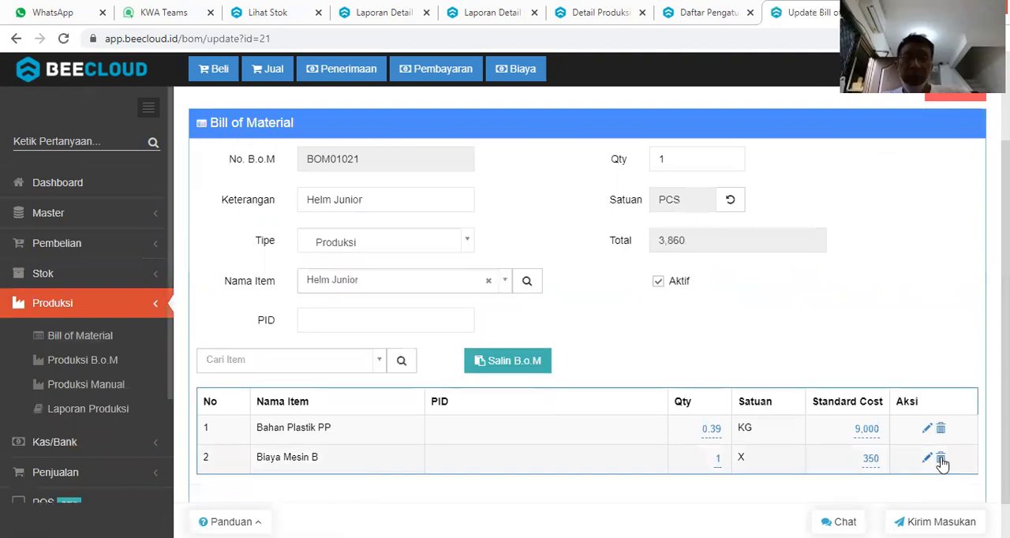
left_click(940, 460)
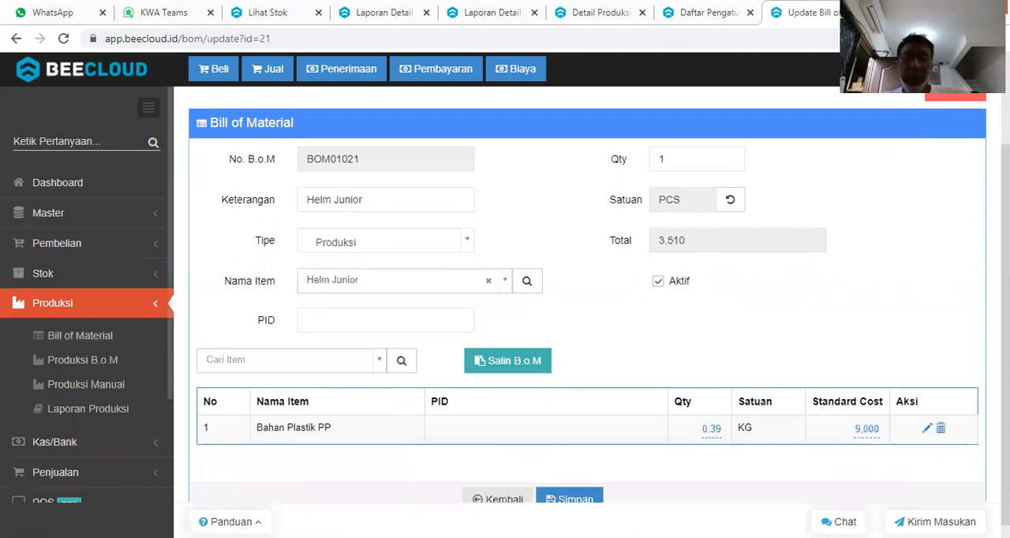
Add Biaya Mesin C to the Helm Junior bill of material with a standard cost of 350.
left_click(320, 370)
type("MESIN C")
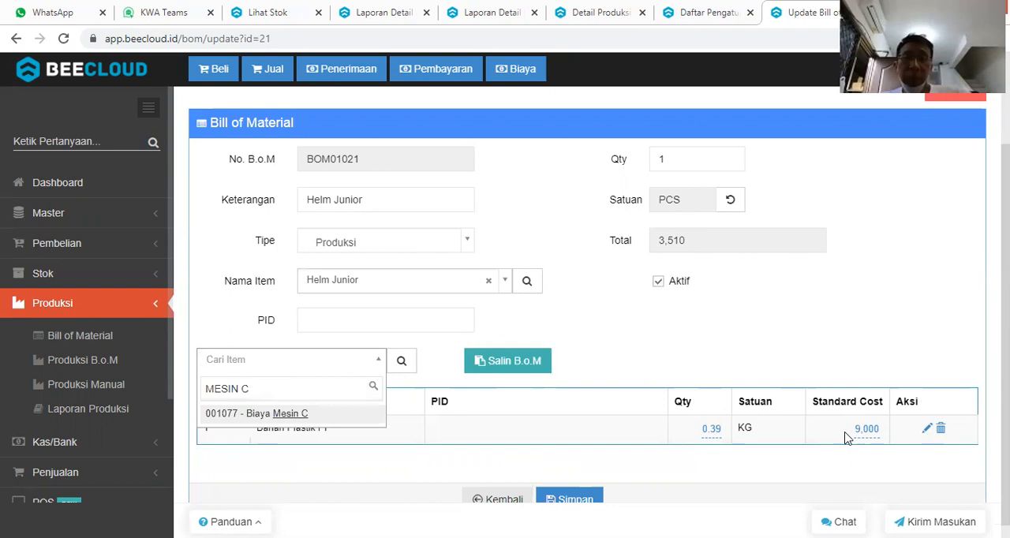
key("Return")
left_click(876, 461)
type("3")
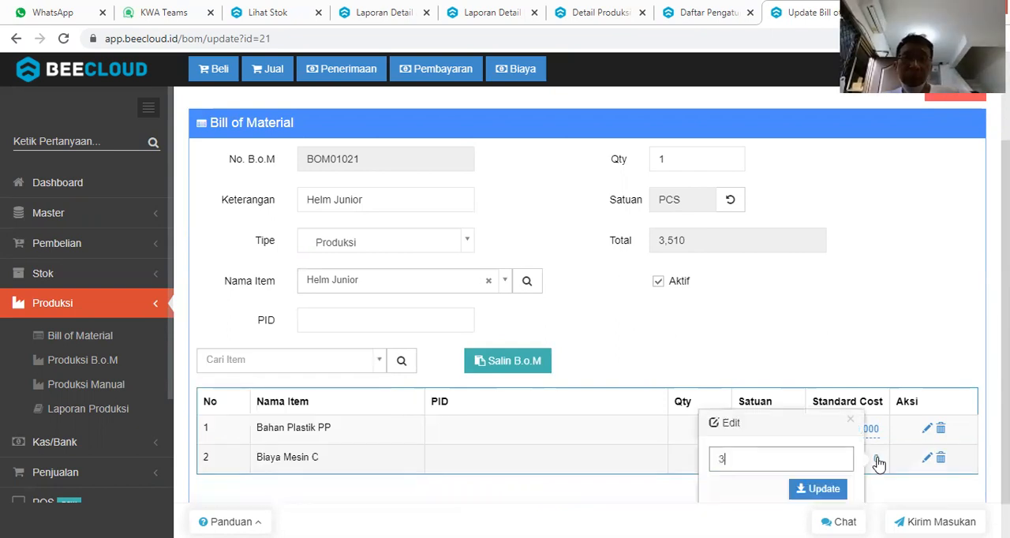
type("50")
key("Return")
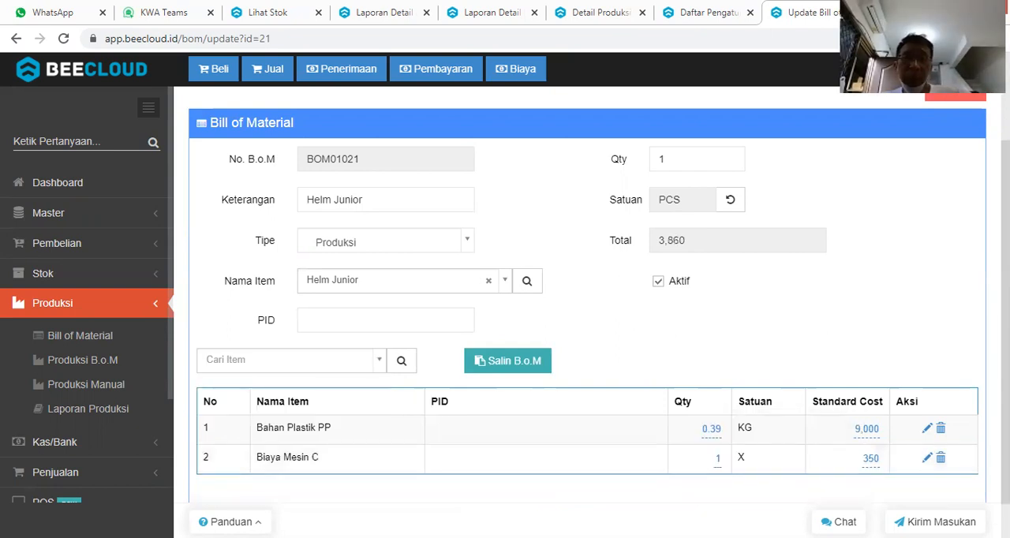
Save the updated Helm Junior bill of material.
scroll(582, 485, "down", 1)
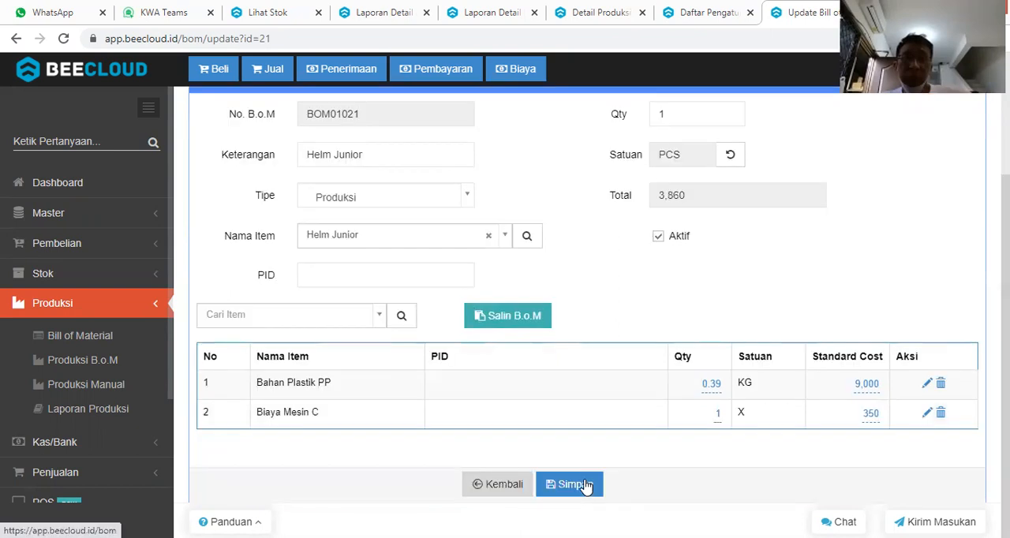
left_click(585, 486)
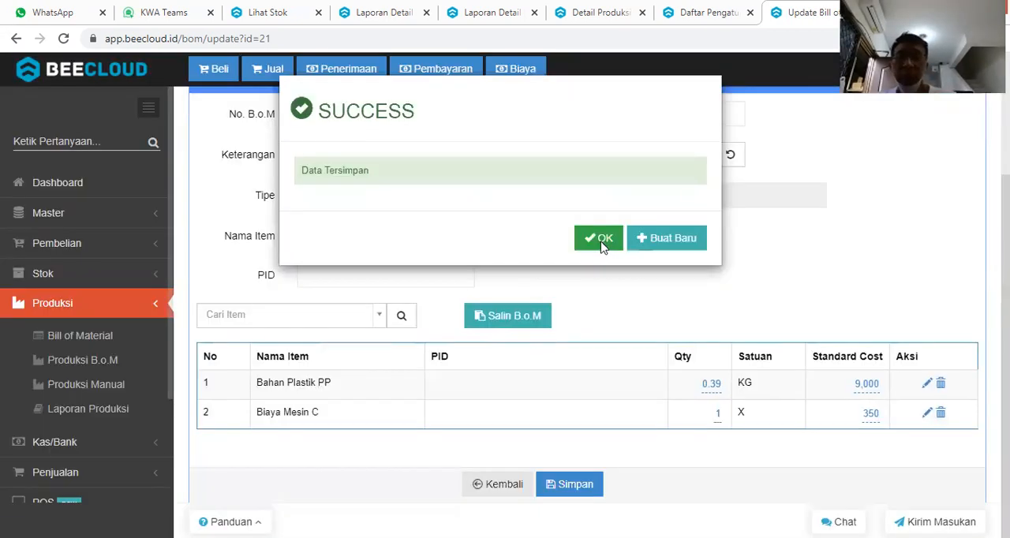
left_click(602, 246)
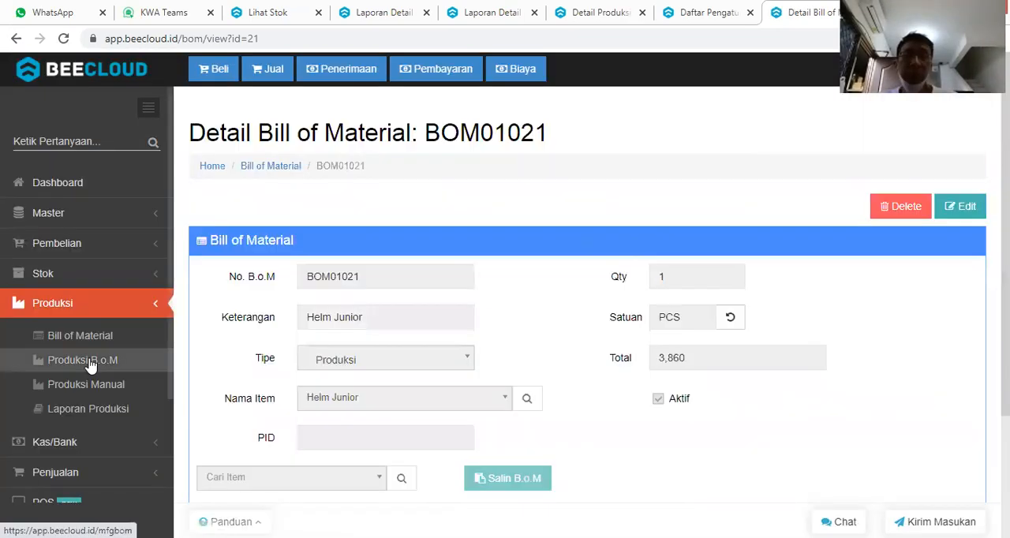
Create a new B.o.M production from the Helm Junior bill of material with a multiplier of 200.
left_click(91, 361)
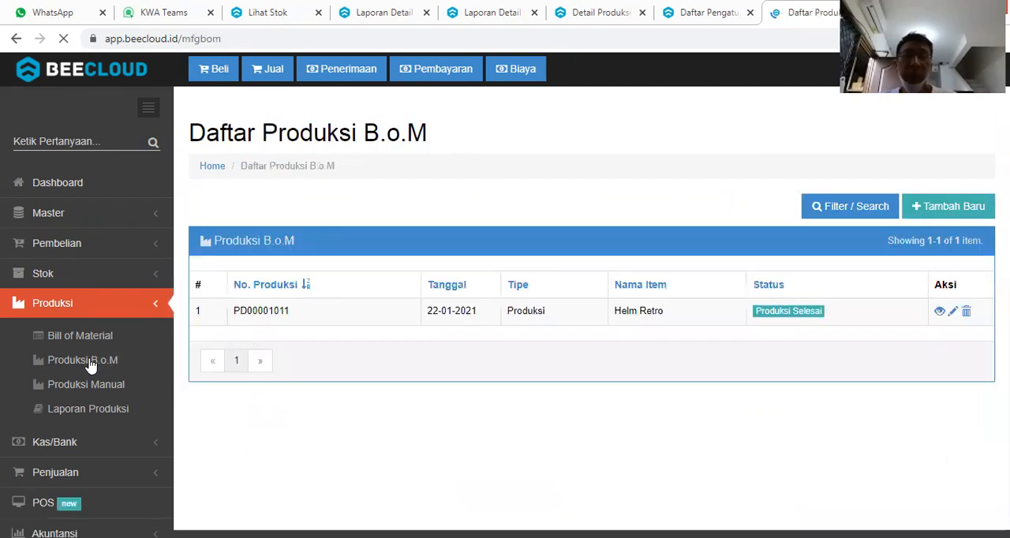
left_click(945, 207)
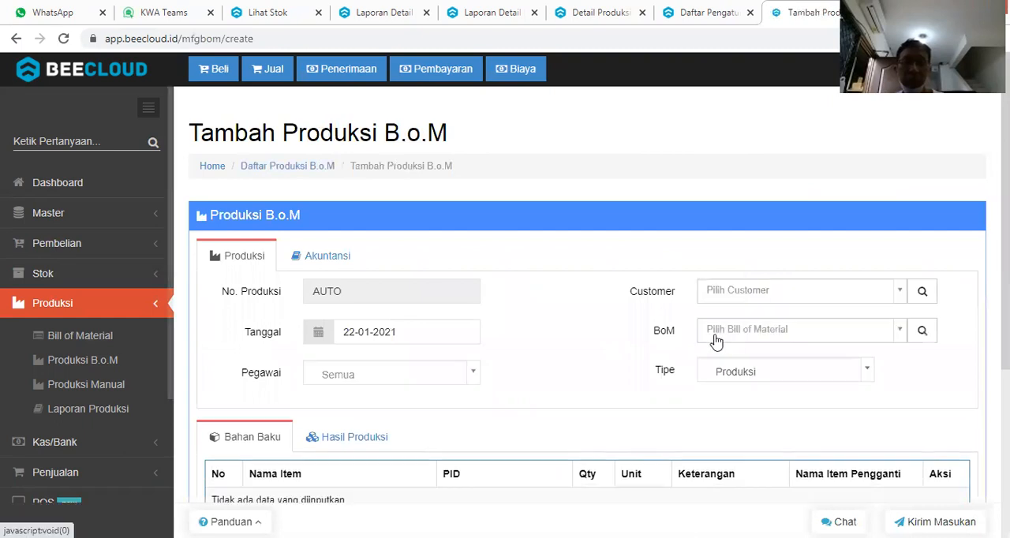
left_click(722, 332)
type("JUNI")
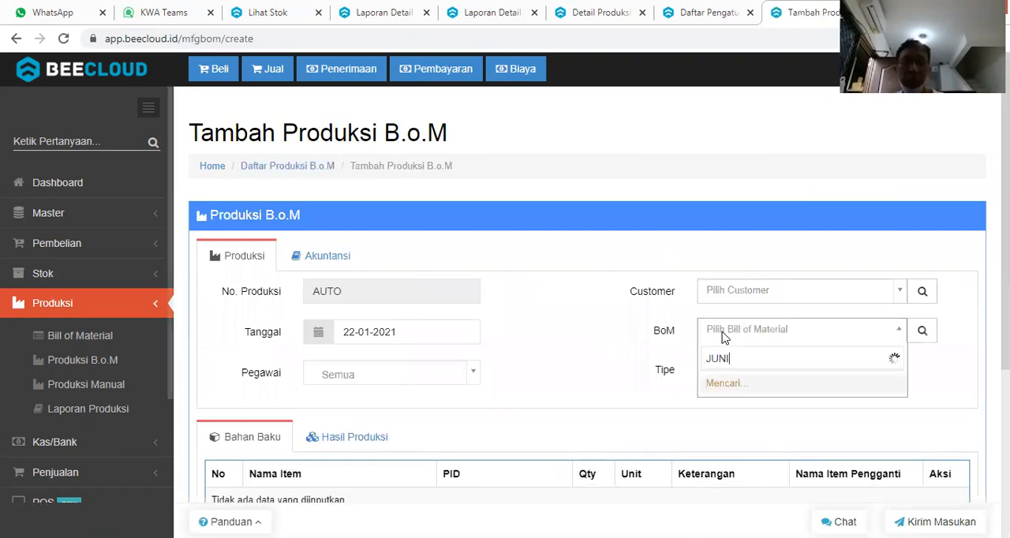
key("Return")
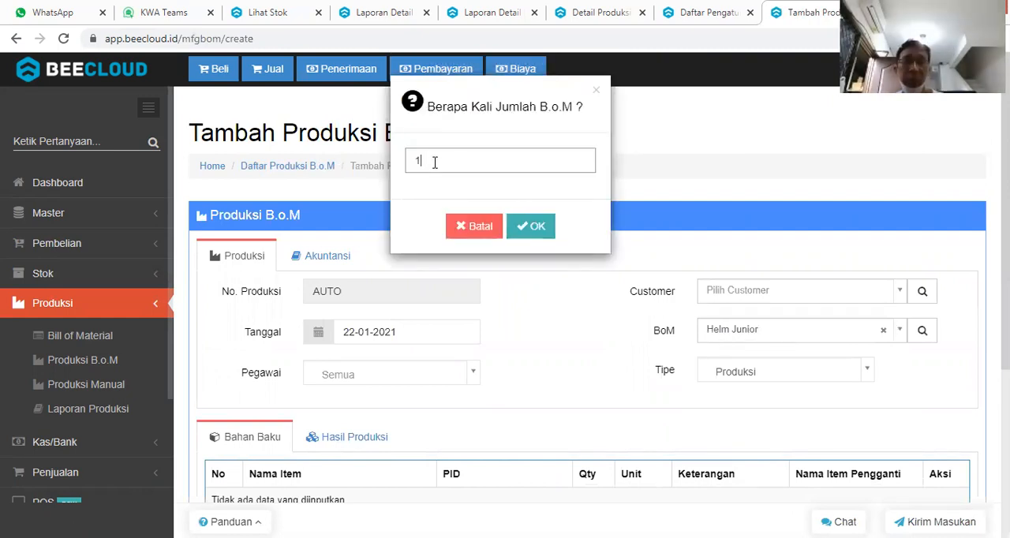
key("BackSpace")
type("200")
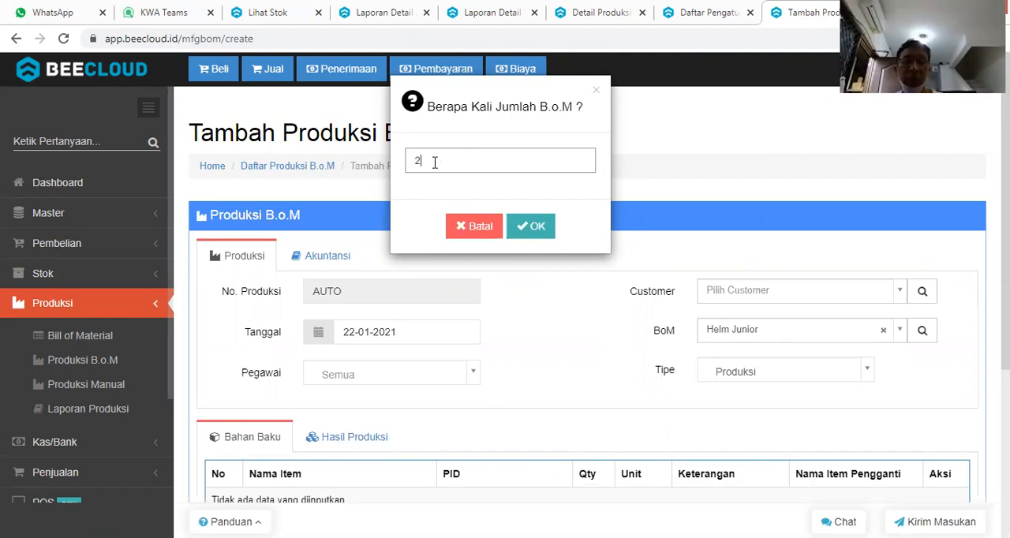
left_click(529, 228)
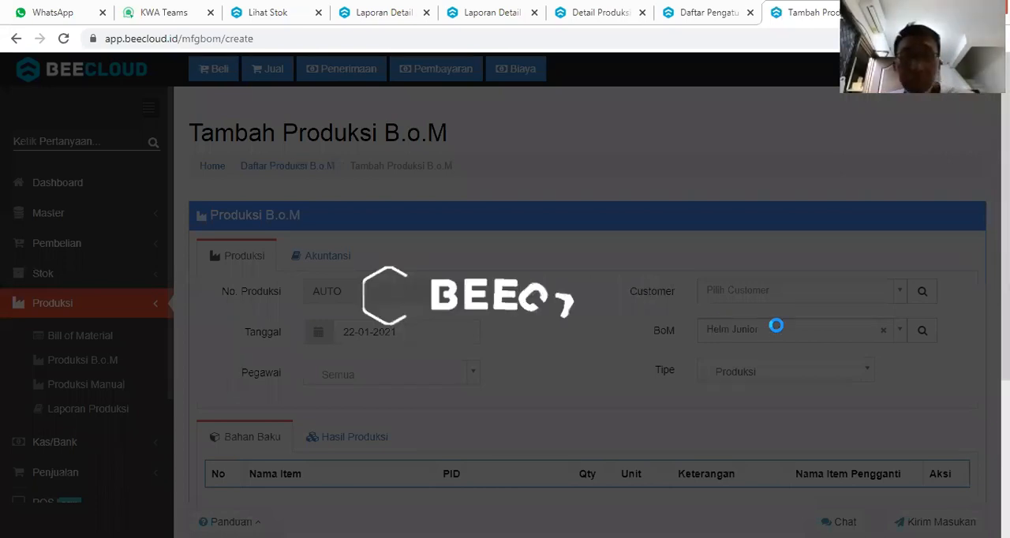
Review the raw materials and production output of the new Helm Junior production, and save it.
scroll(777, 331, "down", 3)
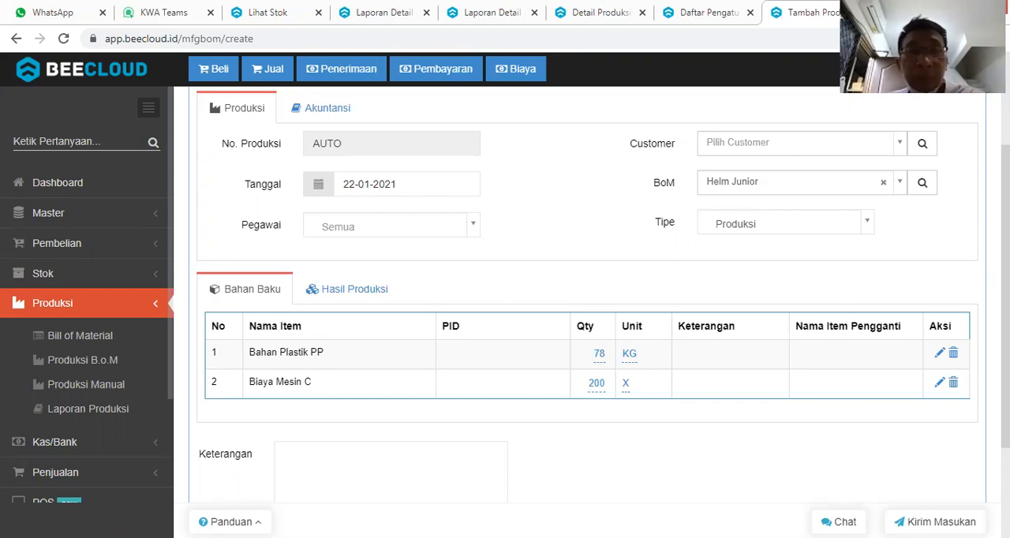
scroll(1005, 315, "down", 2)
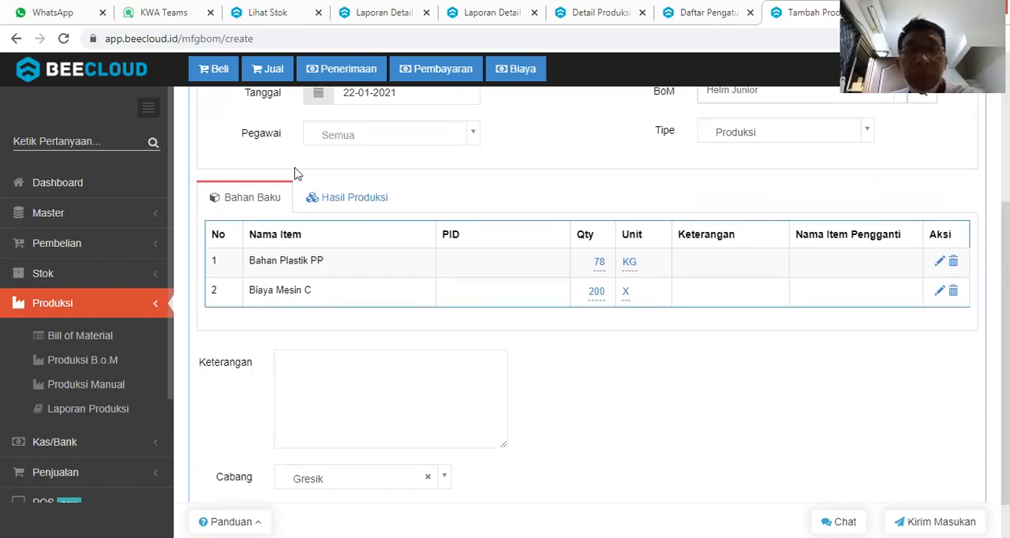
left_click(329, 203)
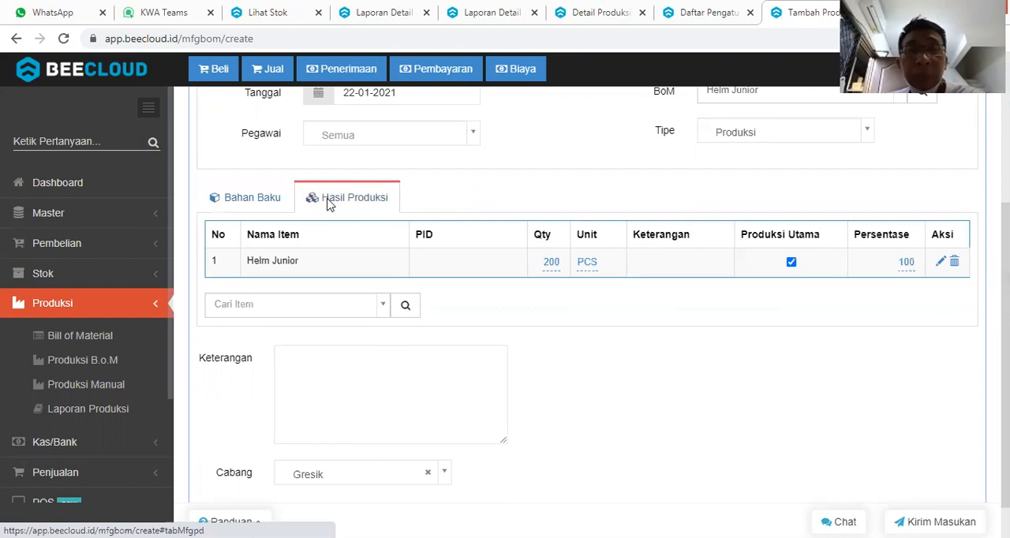
left_click(268, 204)
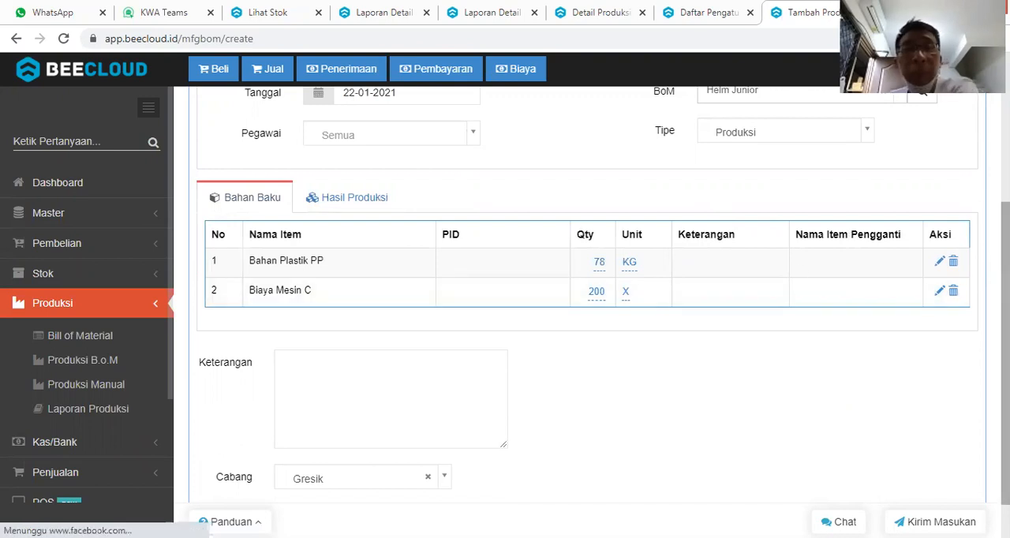
scroll(631, 480, "down", 1)
left_click(576, 483)
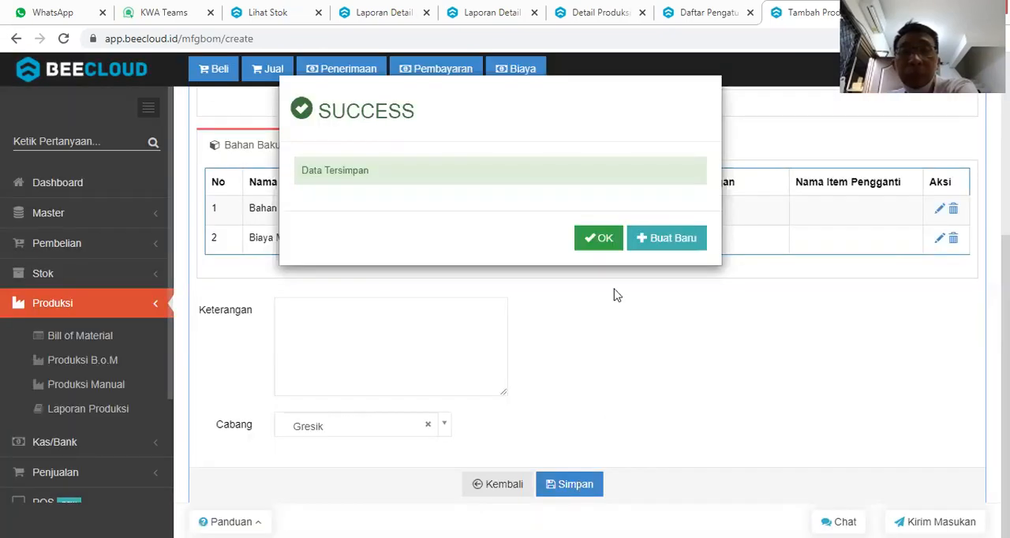
left_click(597, 238)
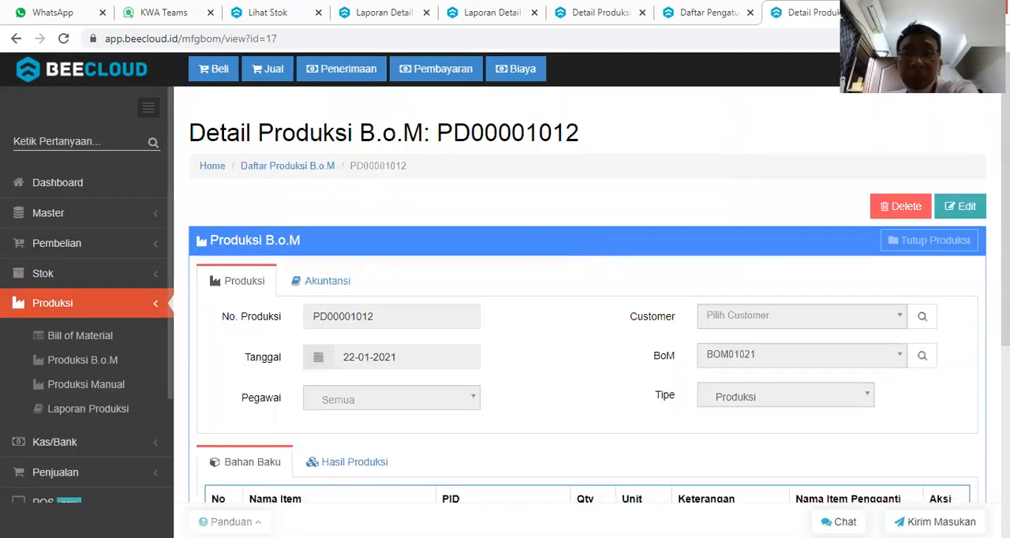
Open the saved Helm Junior production for editing and set its Helm Junior output quantity to 185.
scroll(587, 315, "down", 2)
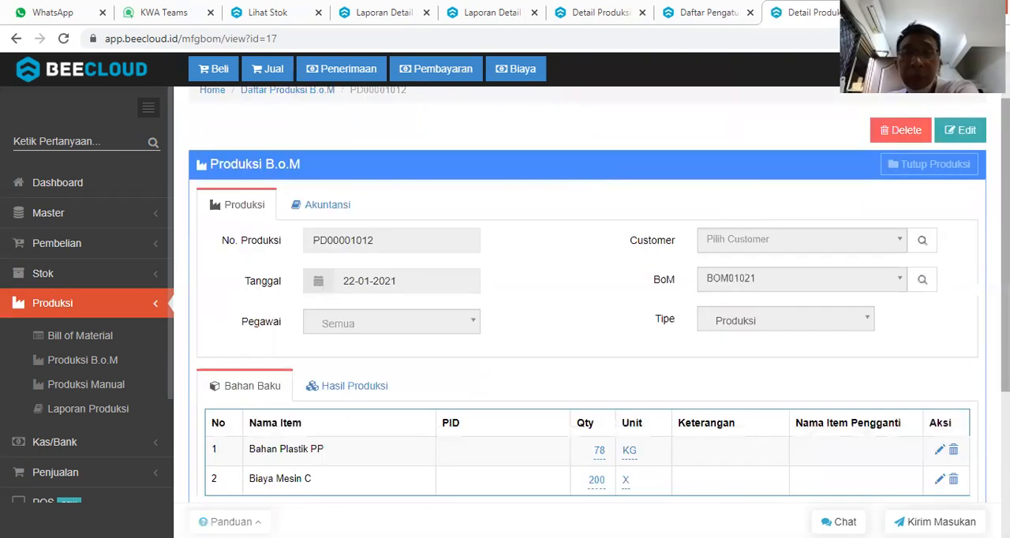
scroll(588, 315, "up", 1)
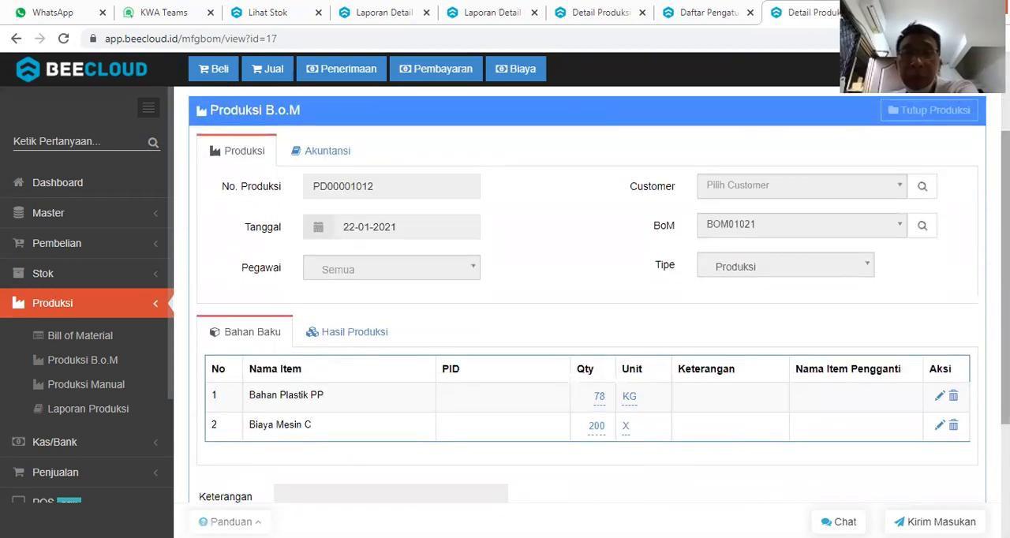
scroll(587, 316, "down", 1)
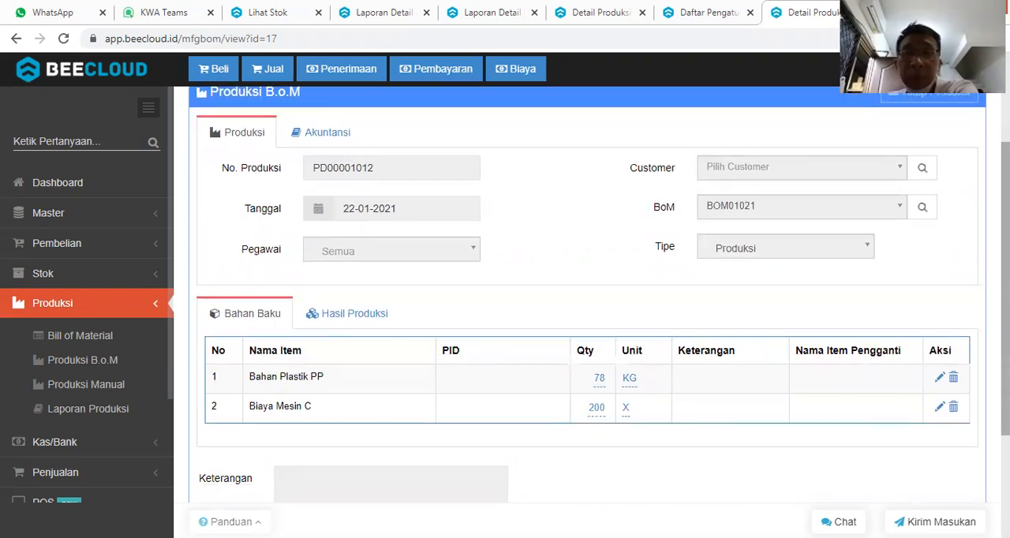
scroll(588, 315, "up", 3)
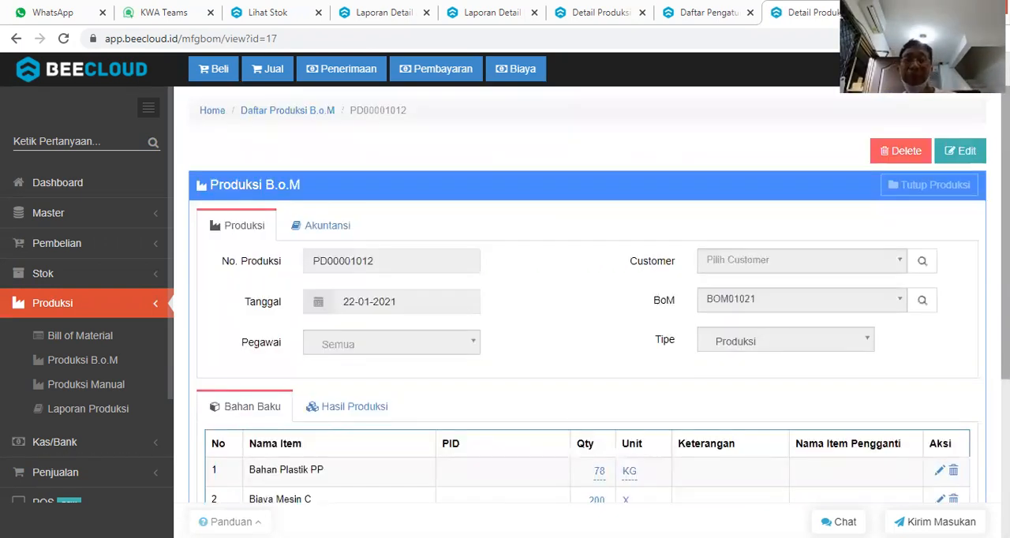
left_click(964, 157)
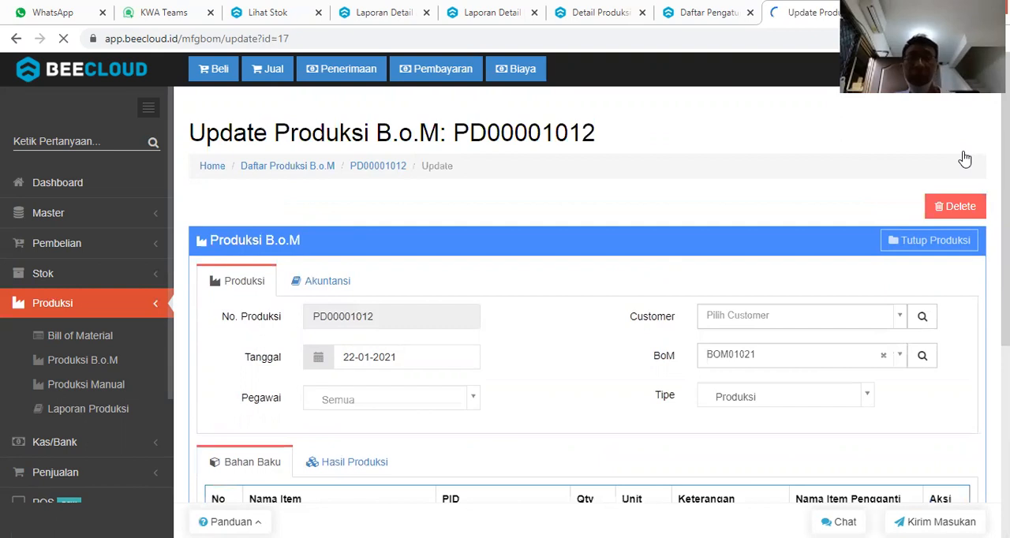
scroll(505, 300, "down", 3)
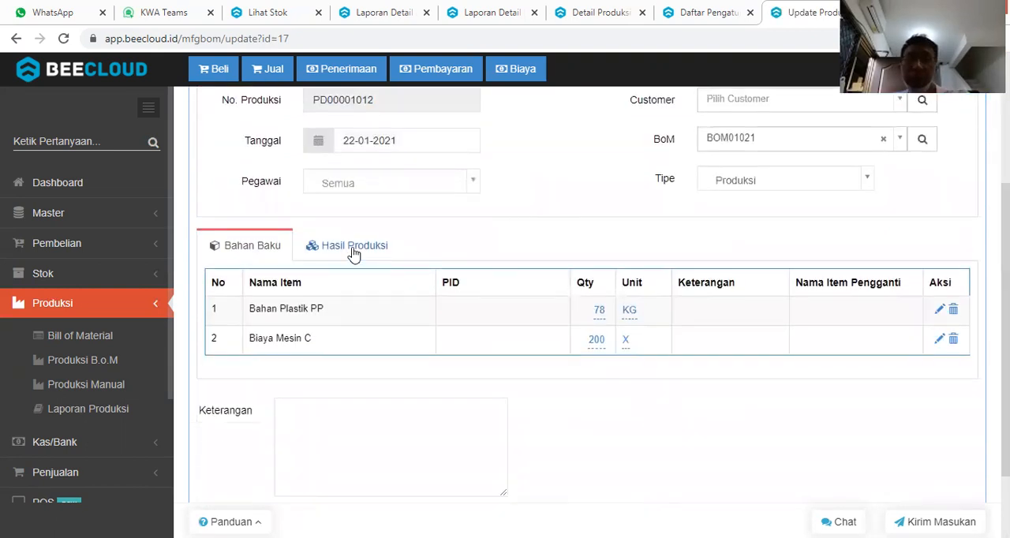
left_click(354, 252)
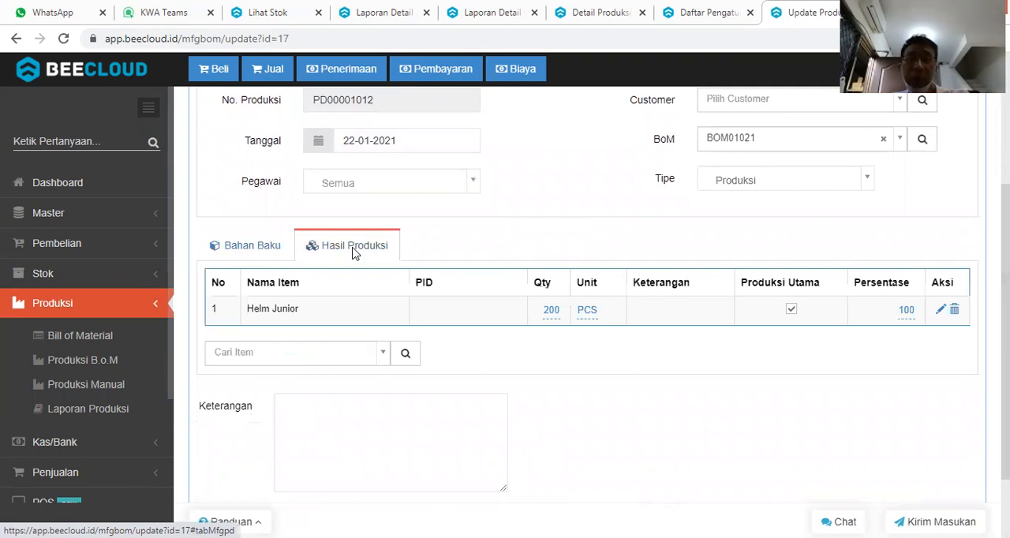
left_click(551, 311)
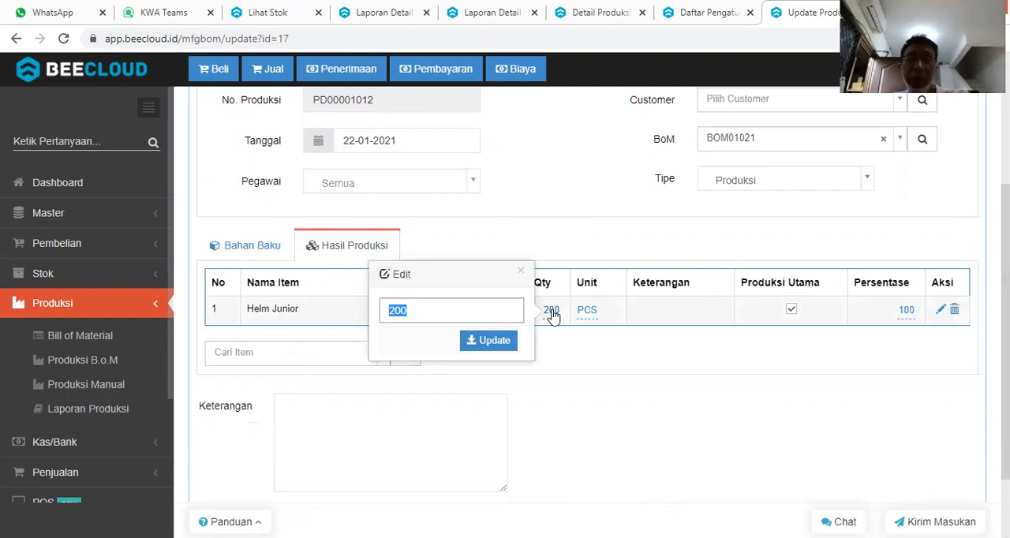
type("185")
key("Return")
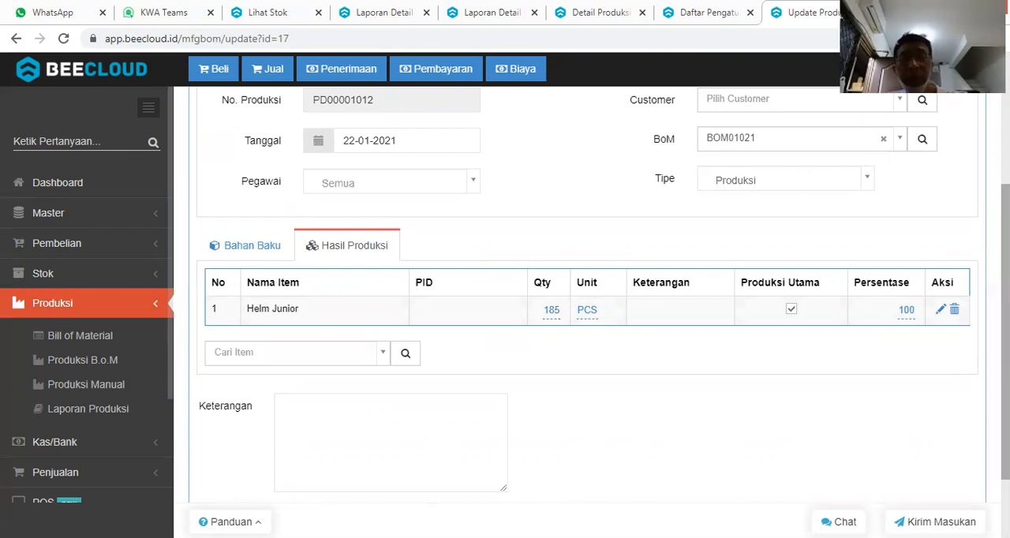
Save the updated Helm Junior production.
scroll(587, 316, "down", 2)
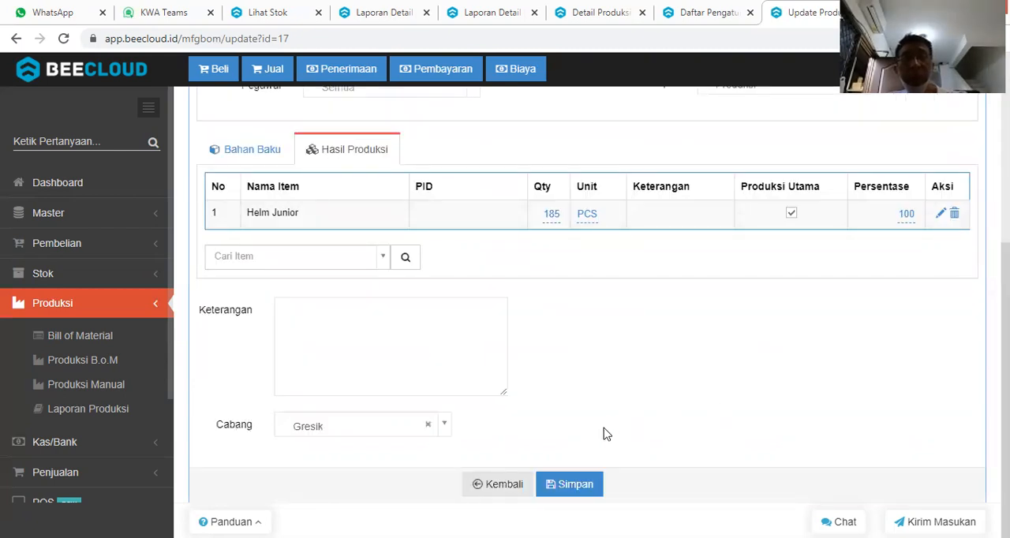
left_click(581, 486)
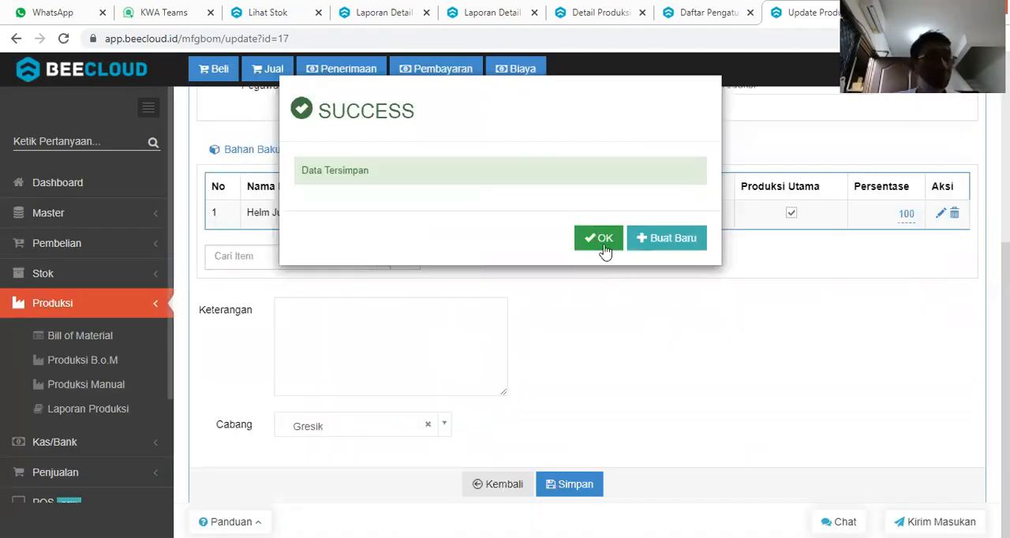
left_click(601, 242)
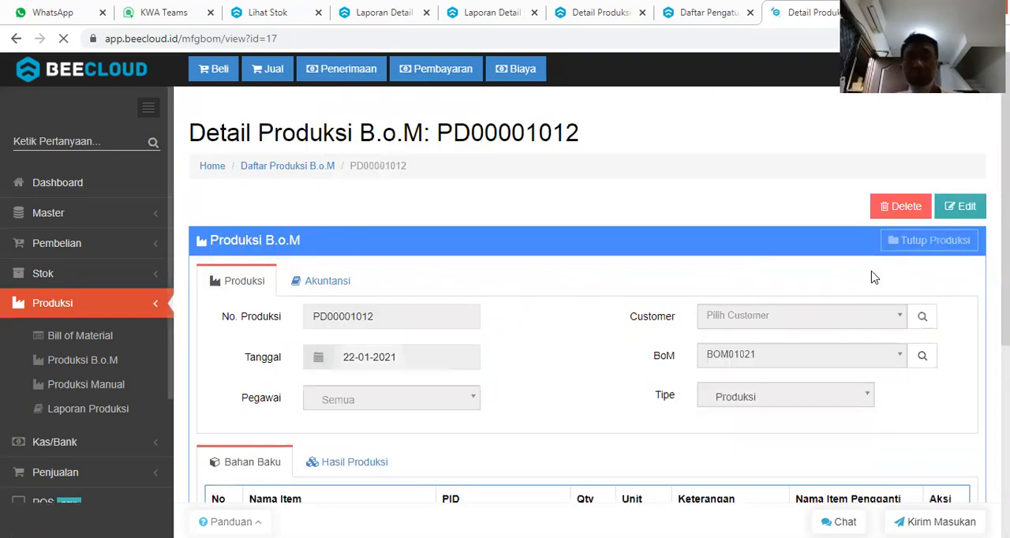
Reopen the Helm Junior production for editing and close the production.
left_click(962, 210)
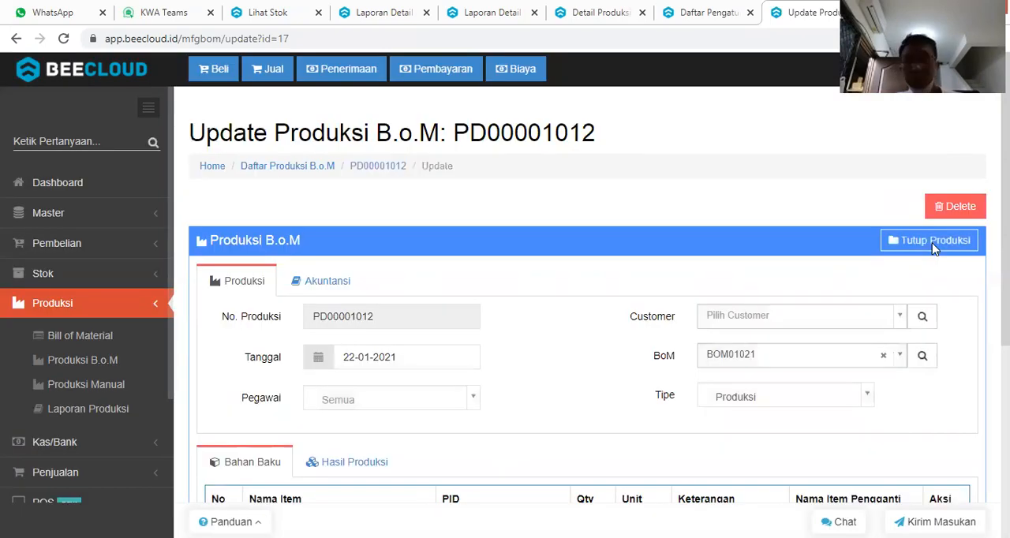
left_click(933, 248)
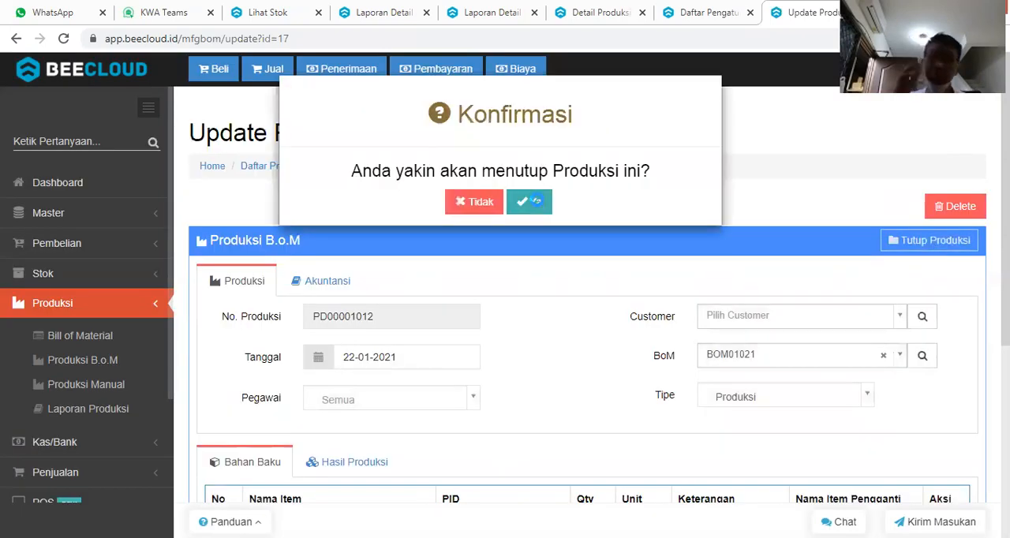
left_click(535, 201)
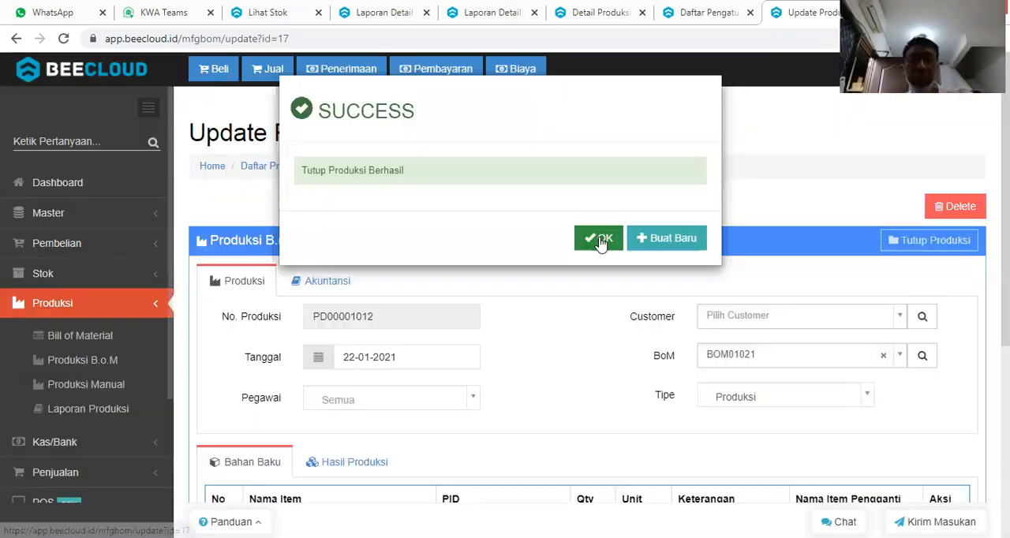
left_click(600, 239)
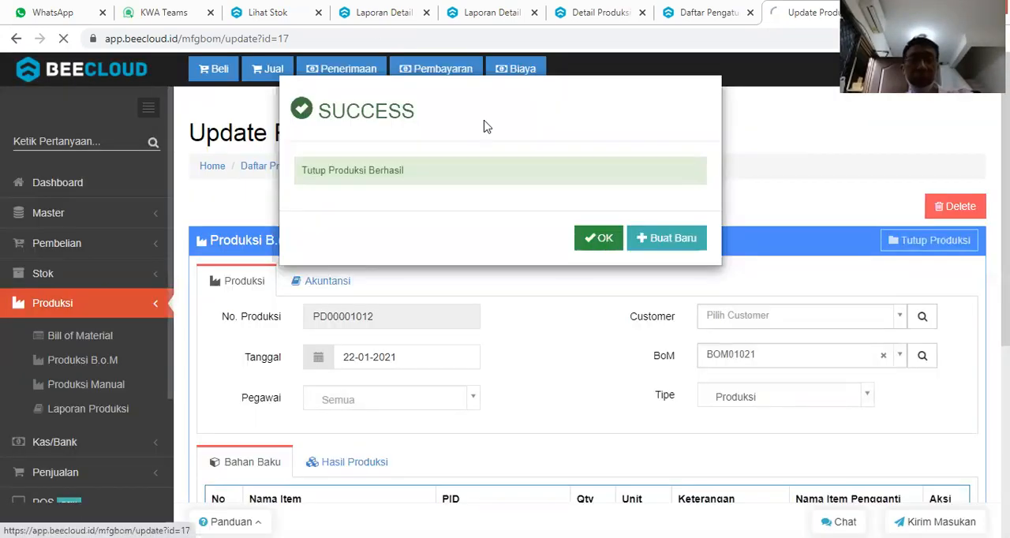
Preview the Laporan Detail Produksi for 2020-12-23 to 2021-01-22 at the Gresik branch and examine the Helm Junior production costs.
left_click(379, 12)
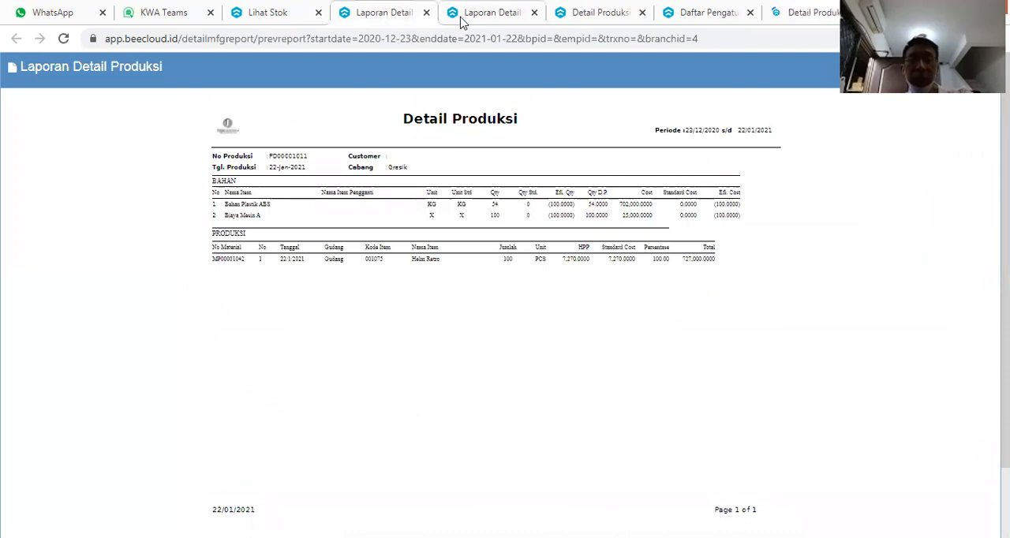
left_click(573, 17)
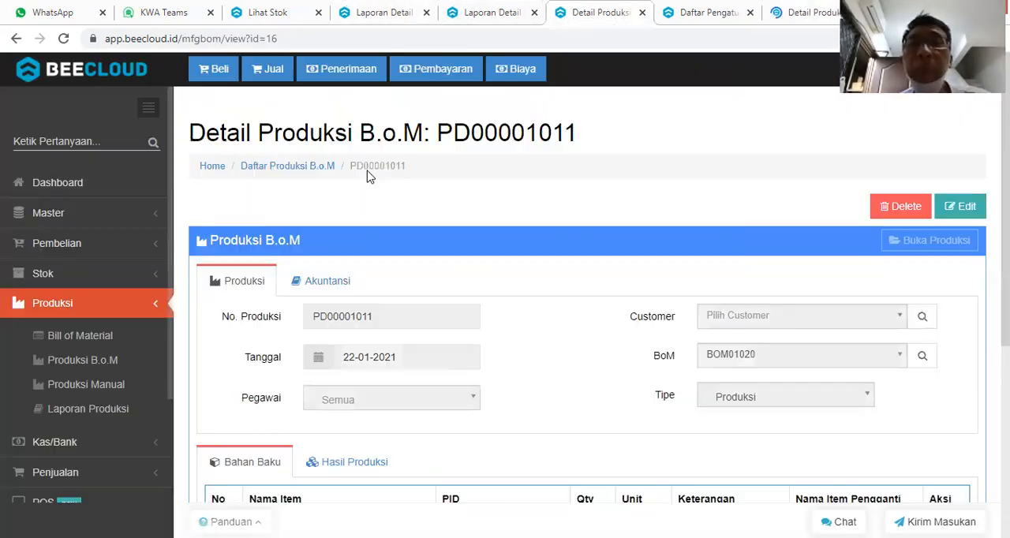
left_click(113, 409)
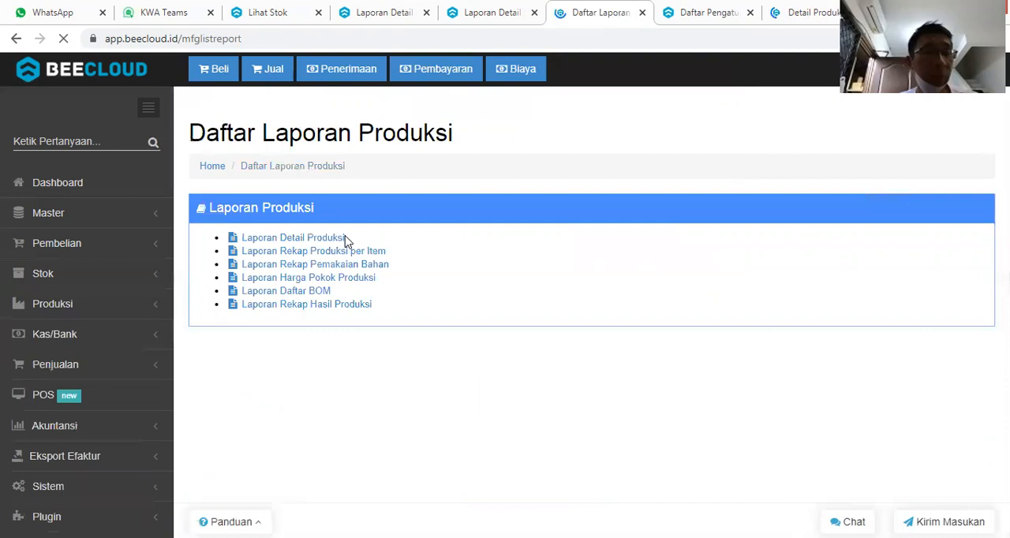
left_click(330, 236)
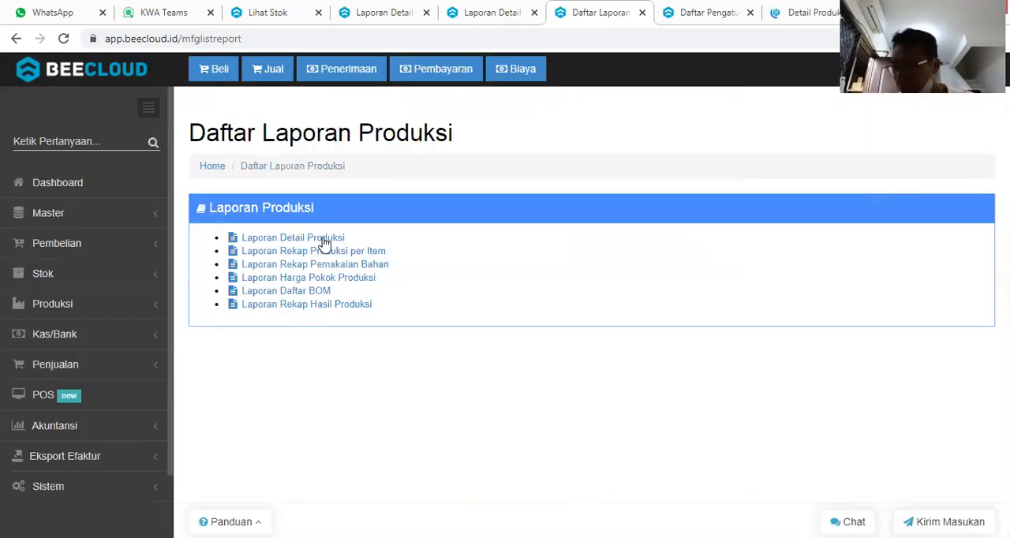
left_click(323, 240)
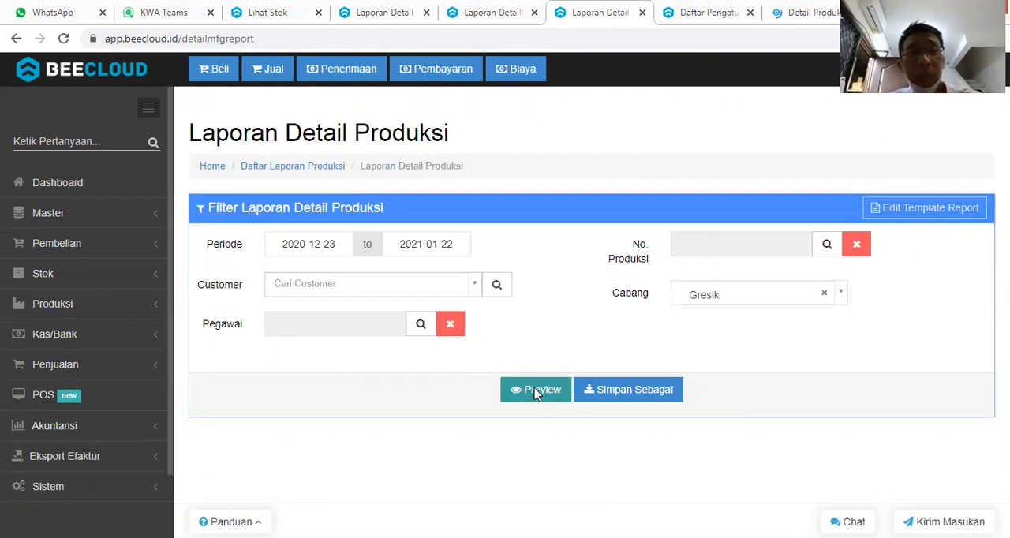
left_click(536, 391)
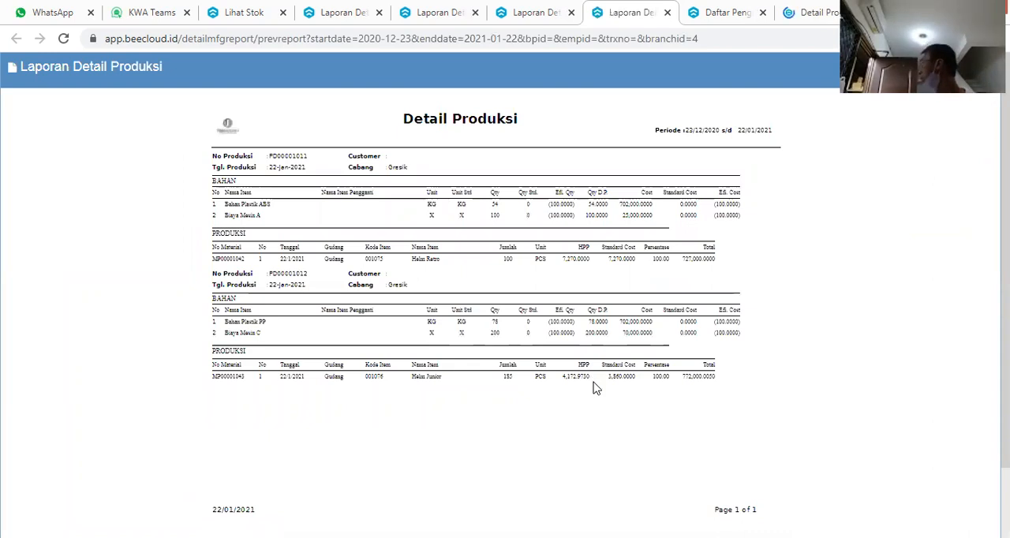
scroll(595, 387, "up", 2)
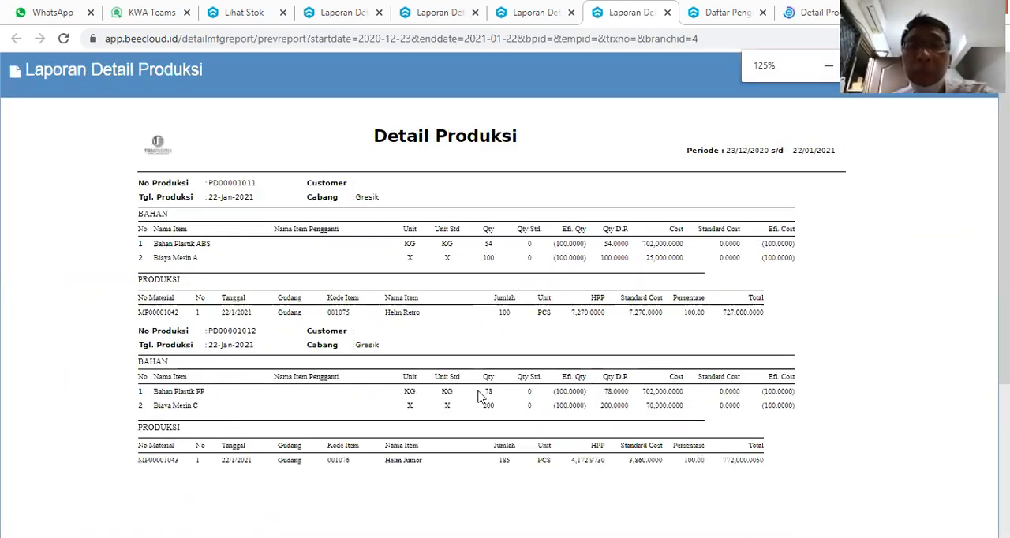
Examine the material costs, output quantities and HPP of Helm Retro and Helm Junior in the Detail Produksi report.
scroll(473, 387, "down", 1)
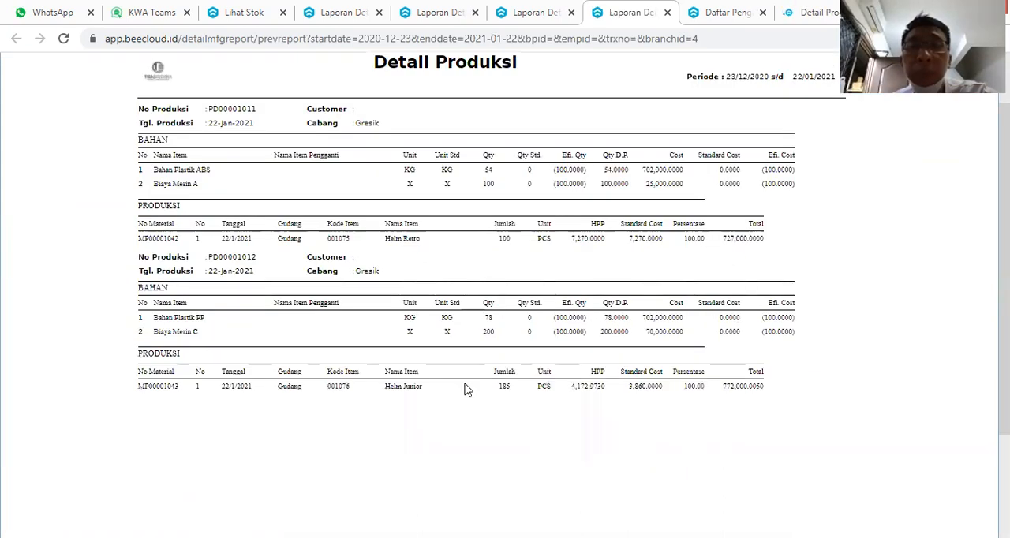
key("ctrl+plus")
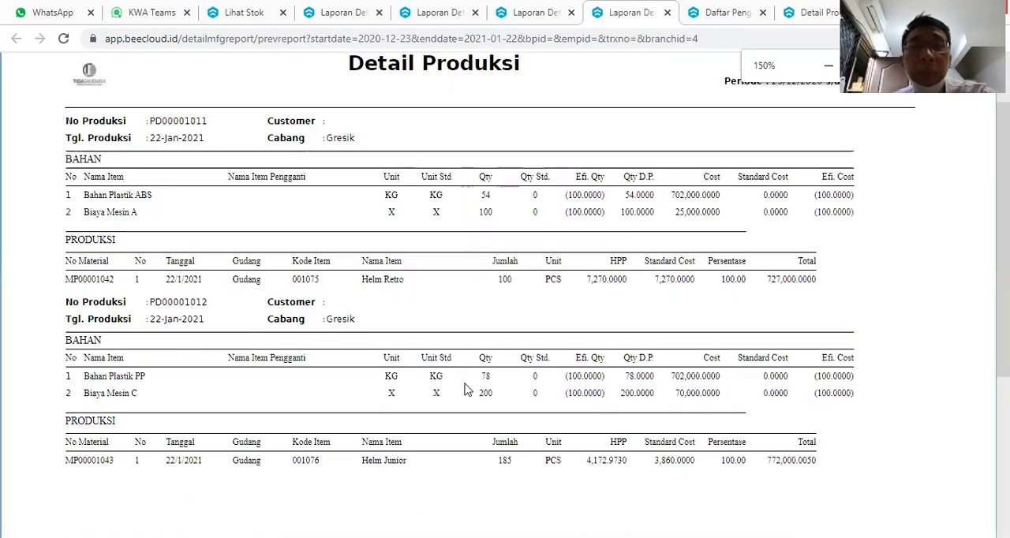
scroll(181, 315, "down", 1)
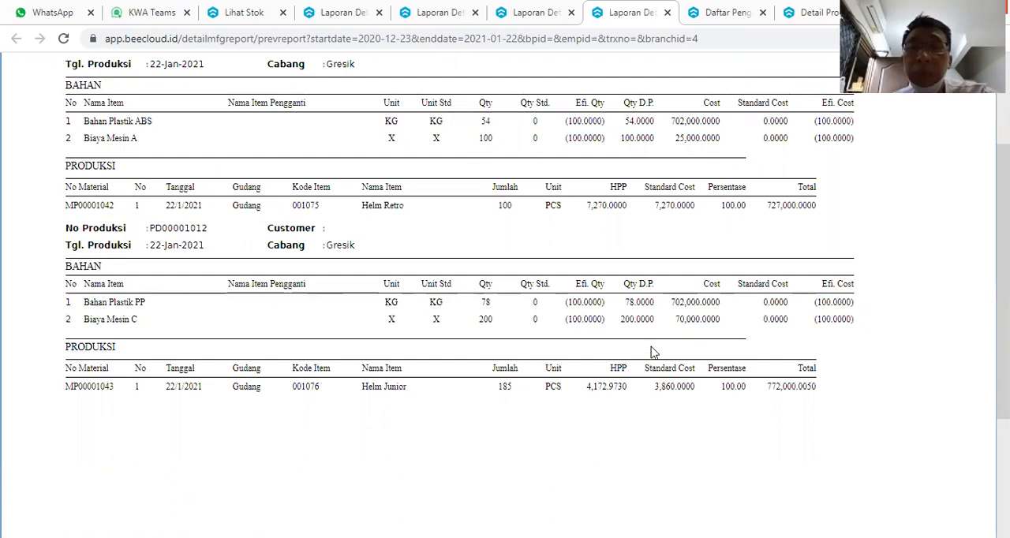
key("ctrl+minus")
key("ctrl+minus")
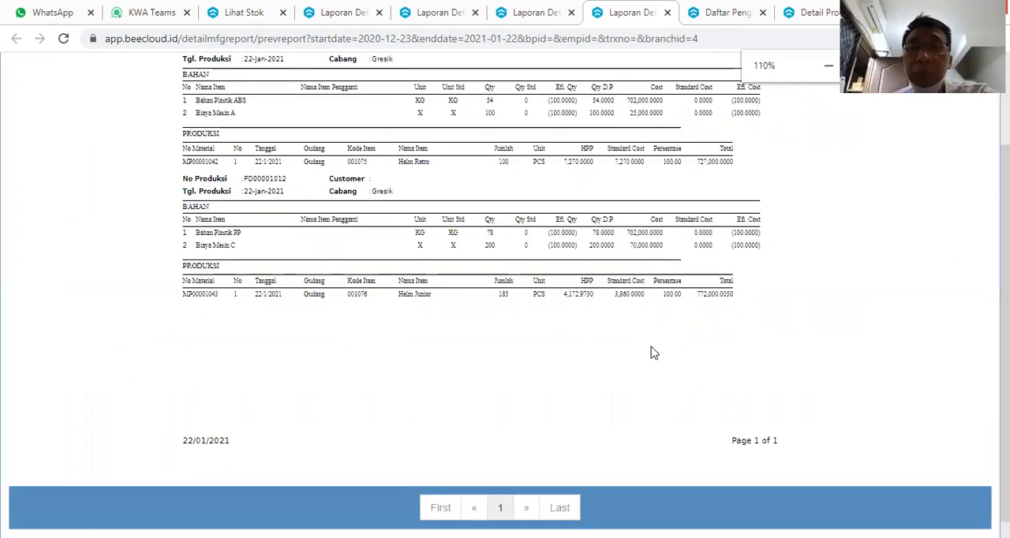
Return to the Gudang stock list and reload it to check the helmet and plastic material quantities.
left_click(543, 16)
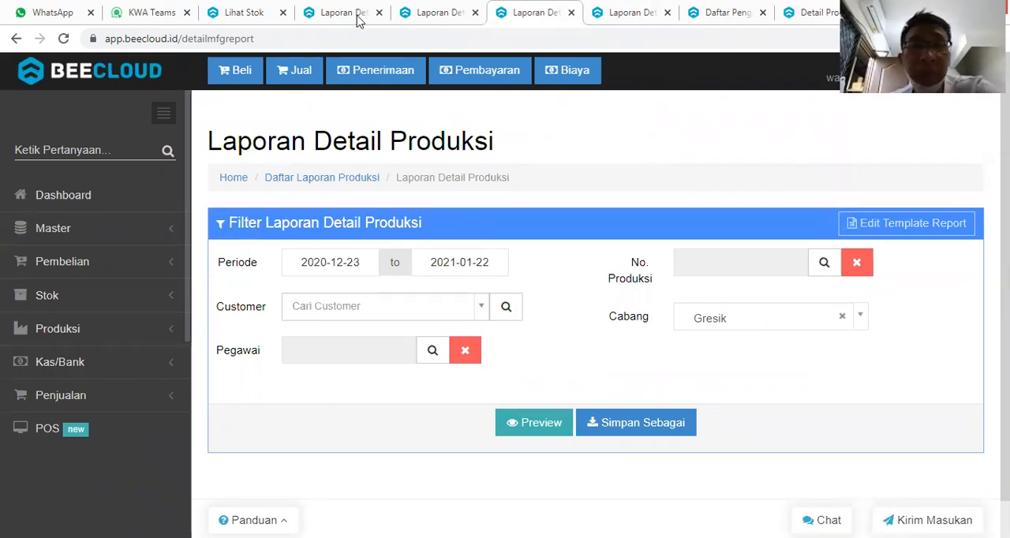
left_click(251, 13)
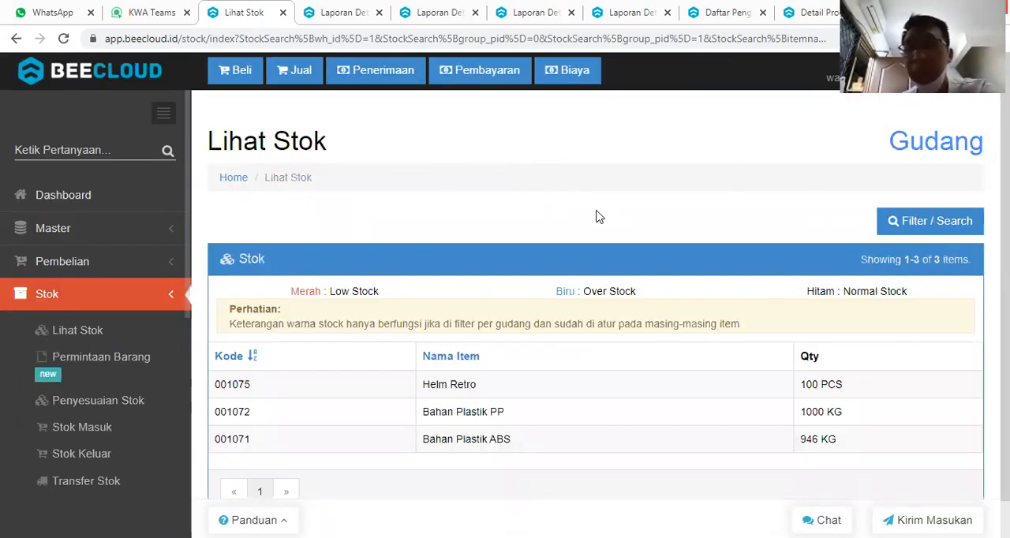
left_click(64, 39)
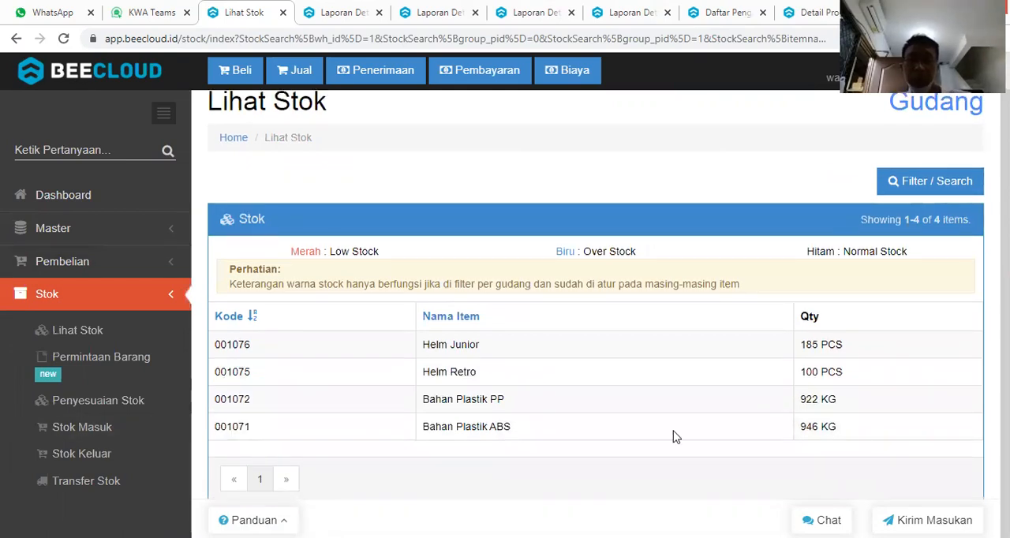
Add the HPP column to the Gudang stock list and review the cost of each item.
left_click(909, 191)
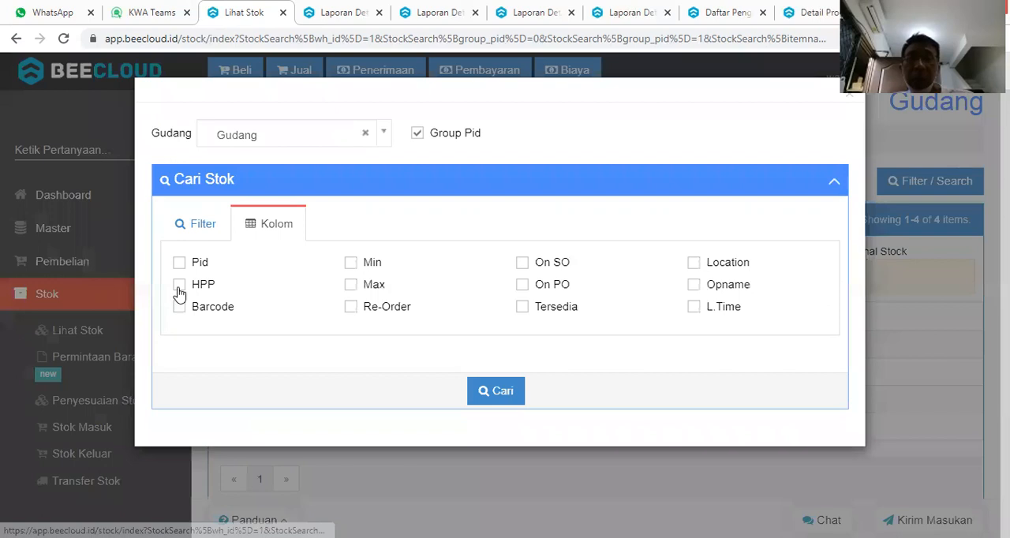
left_click(180, 285)
left_click(489, 392)
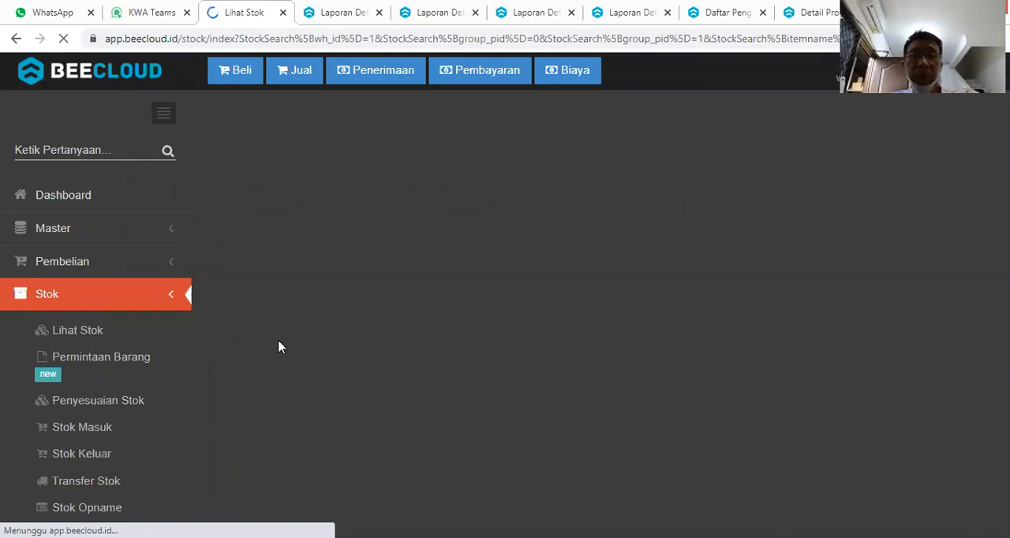
scroll(492, 341, "down", 1)
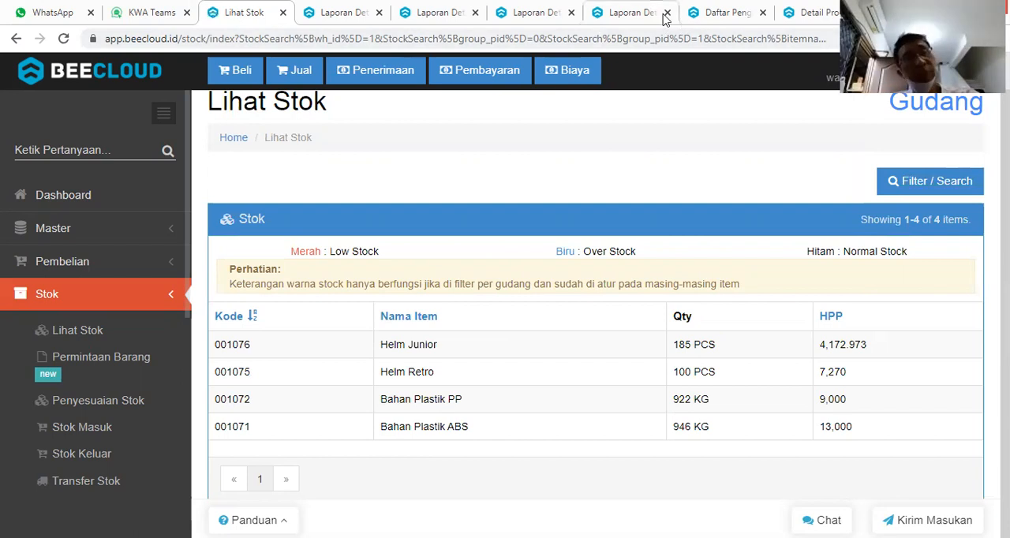
Create a new manual production record from the Produksi Manual list.
left_click(806, 15)
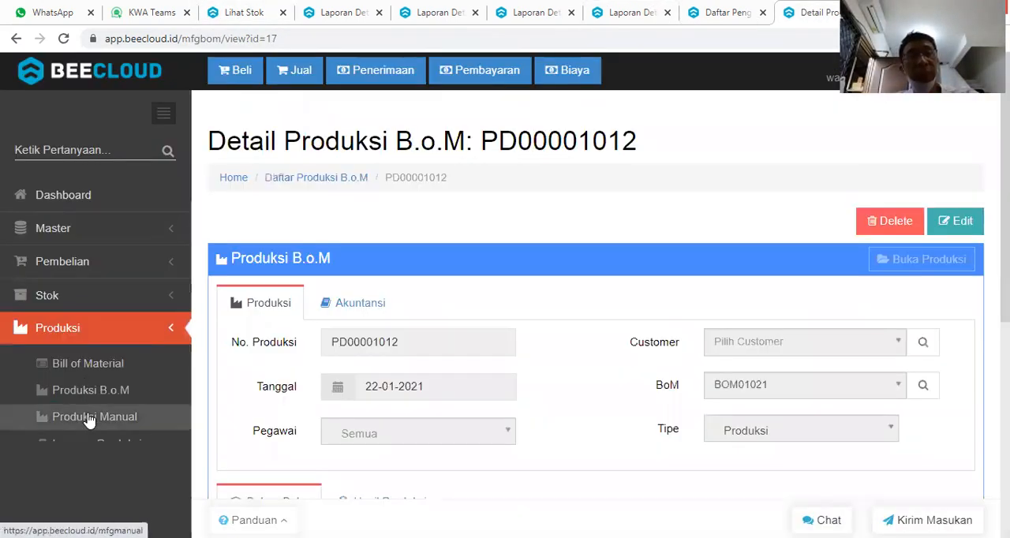
left_click(89, 419)
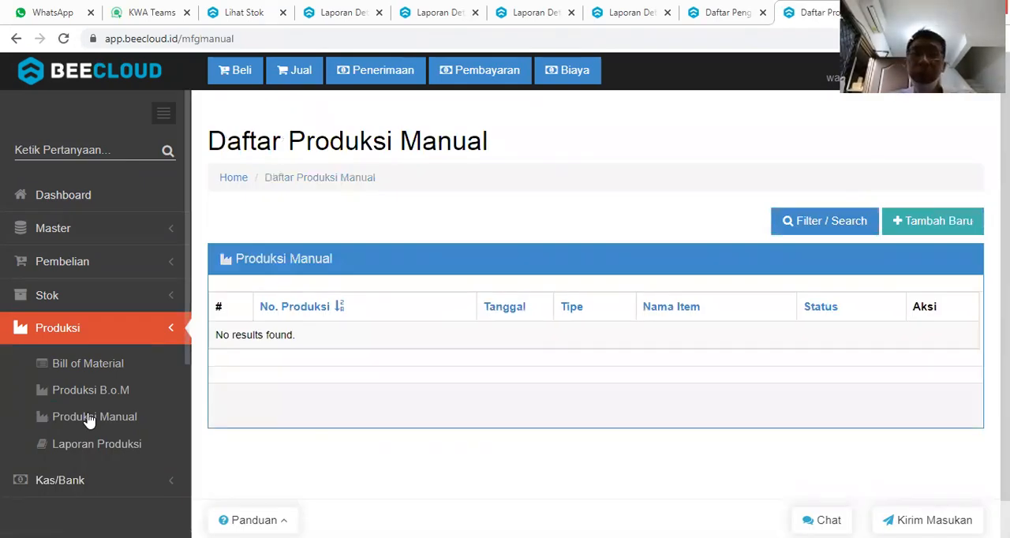
left_click(933, 225)
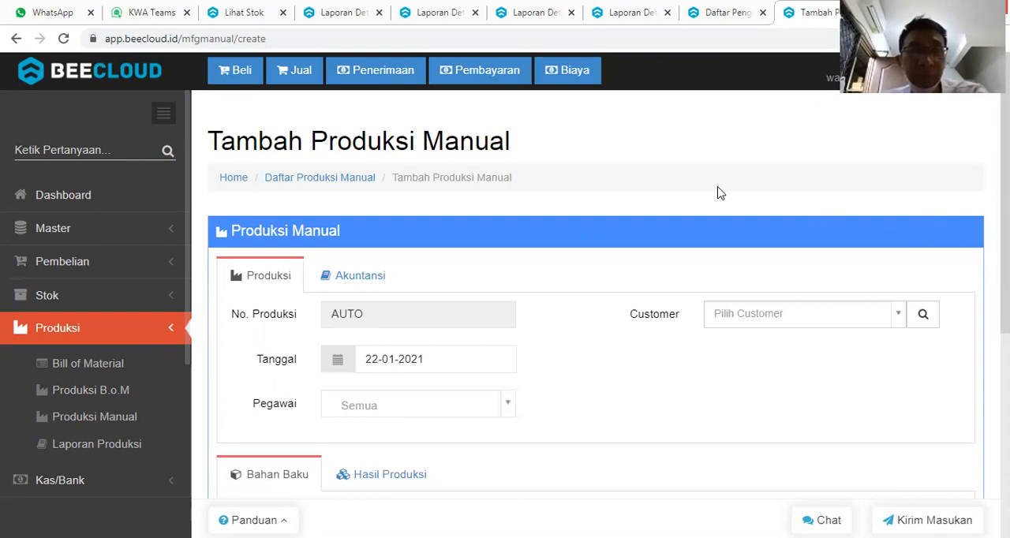
scroll(571, 322, "down", 4)
scroll(520, 251, "up", 1)
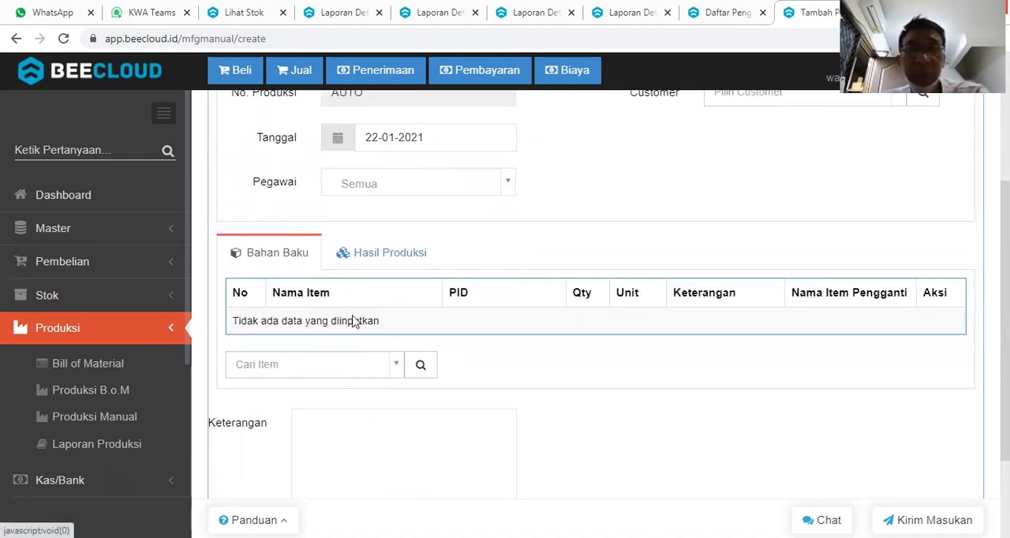
Add Helm Junior and Helm Retro as production results (Hasil Produksi) of the manual production.
left_click(372, 257)
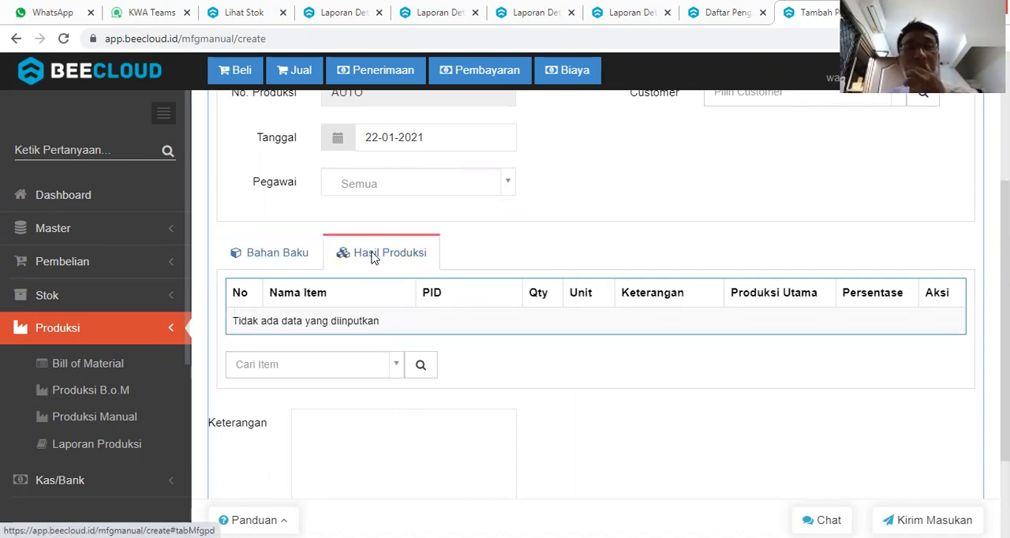
left_click(298, 365)
type("jeuni")
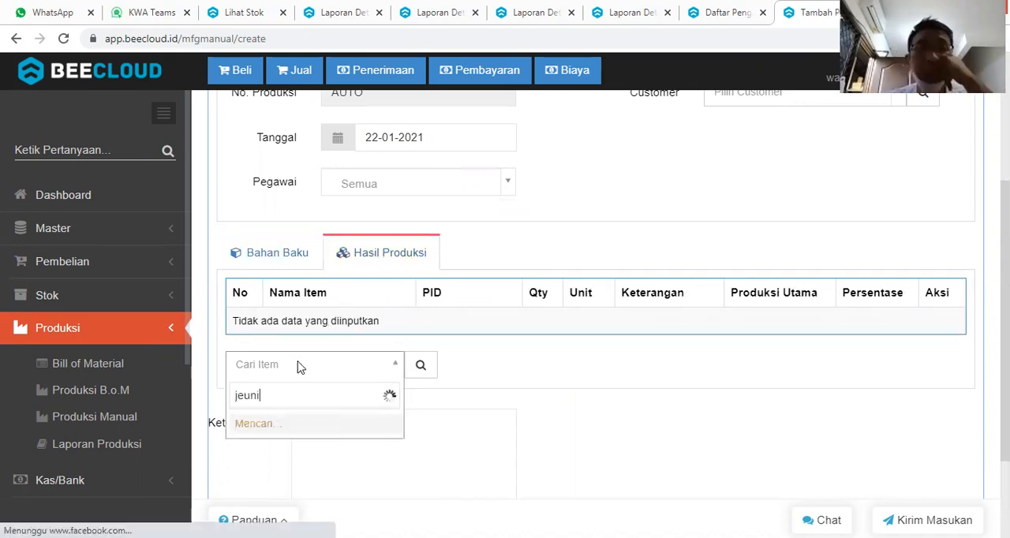
key("BackSpace")
key("BackSpace")
key("BackSpace")
key("BackSpace")
type("uni")
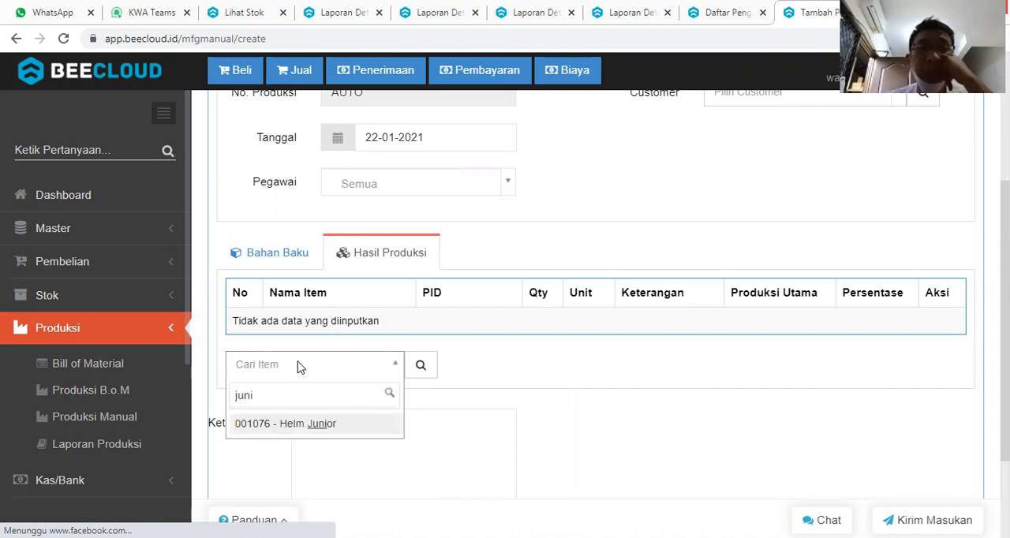
key("Return")
left_click(299, 368)
type("reto")
key("BackSpace")
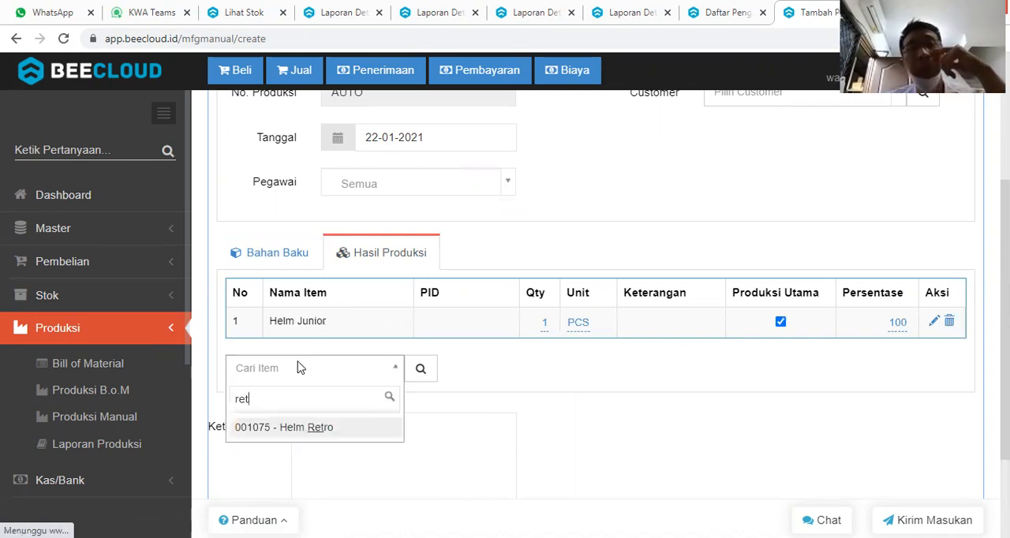
key("Return")
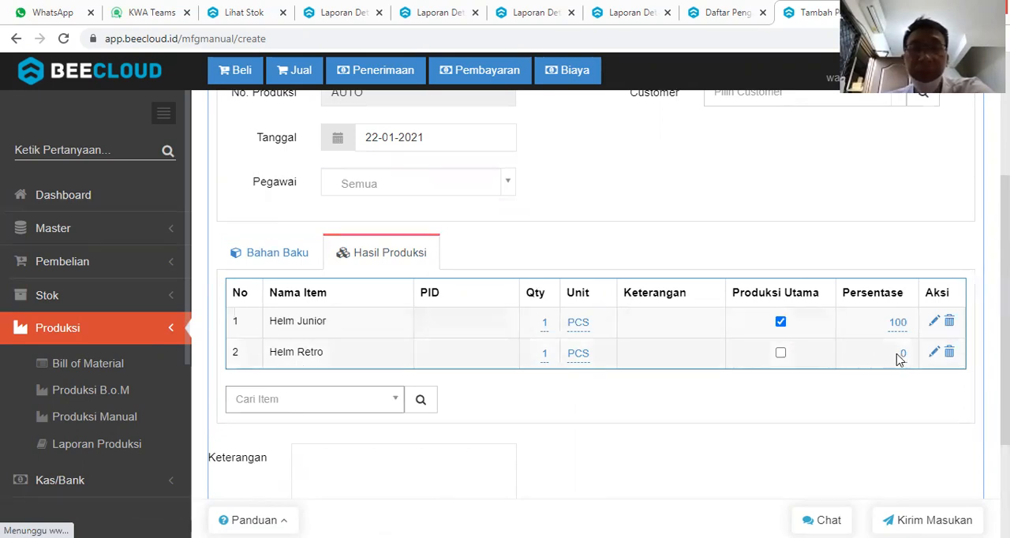
Set the Persentase of both Helm Junior and Helm Retro to 50.
left_click(897, 324)
type("50")
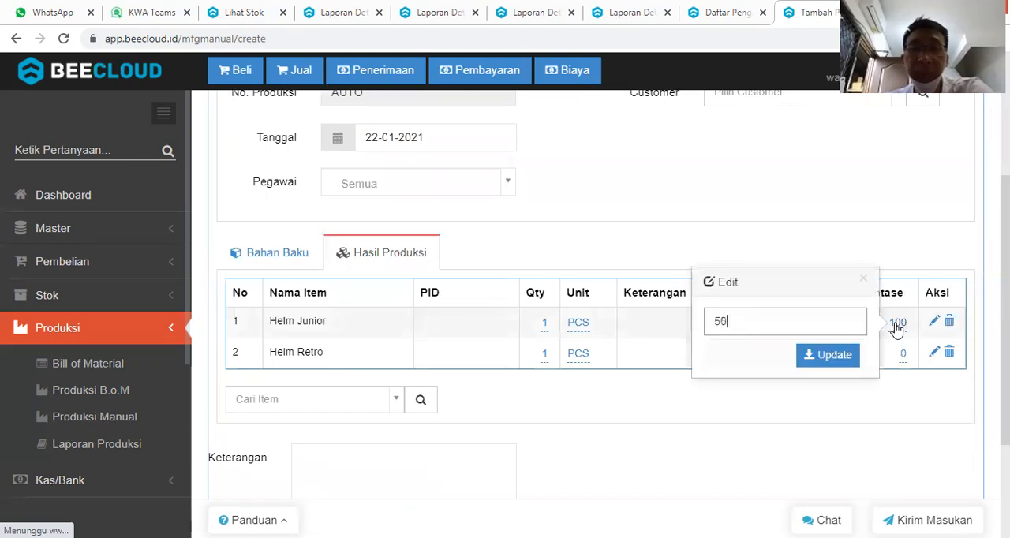
key("Return")
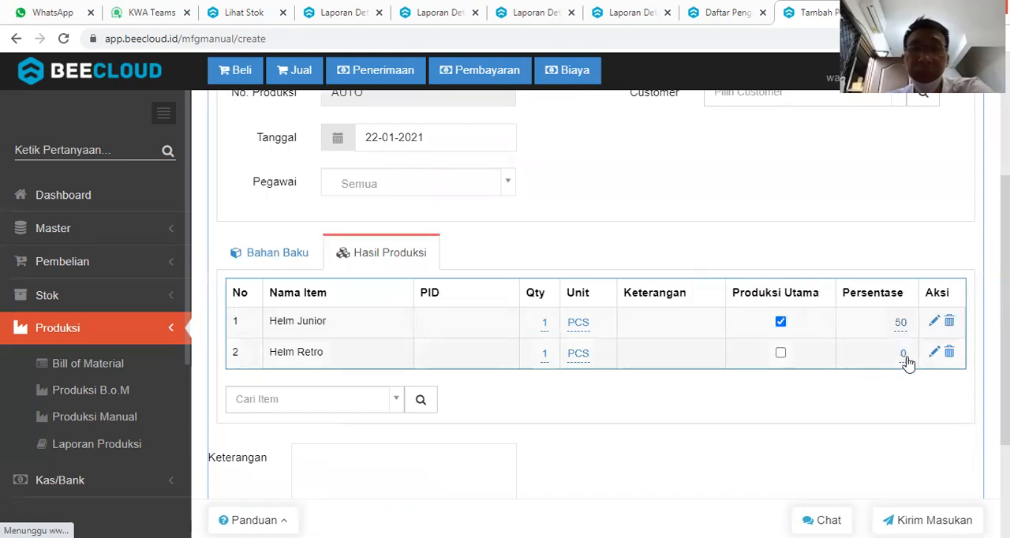
left_click(904, 359)
type("50")
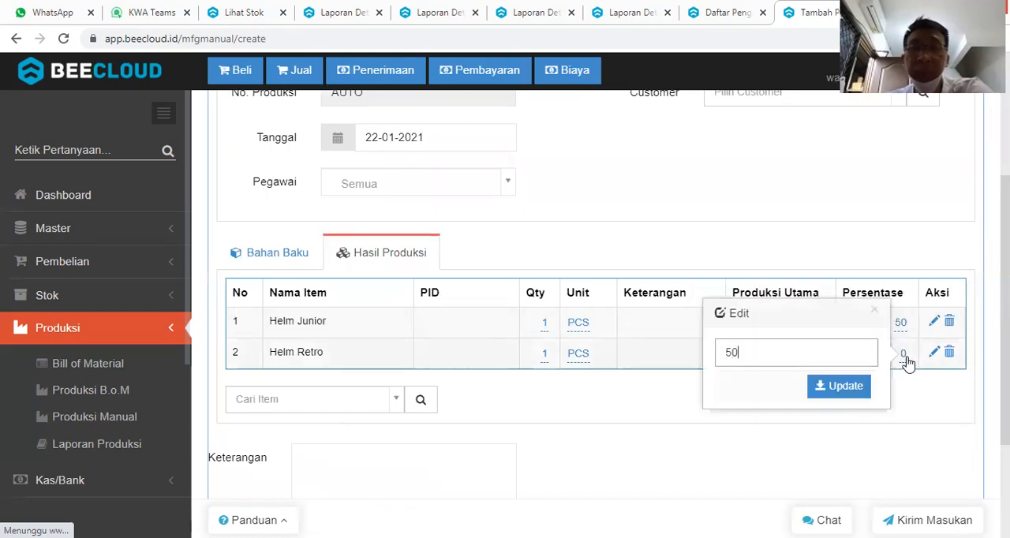
key("Return")
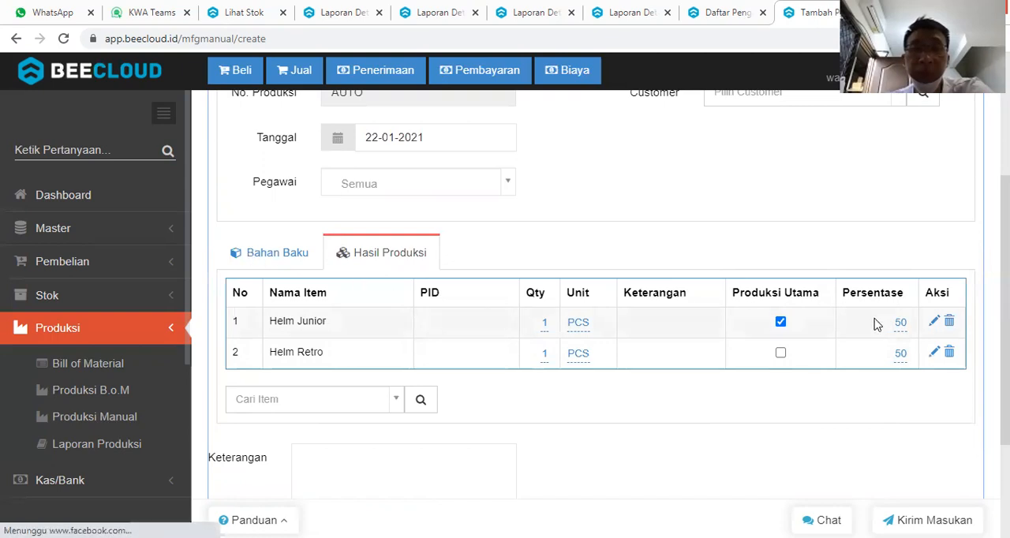
Set the Persentase of Helm Retro to 65 and that of Helm Junior to 35.
left_click(899, 356)
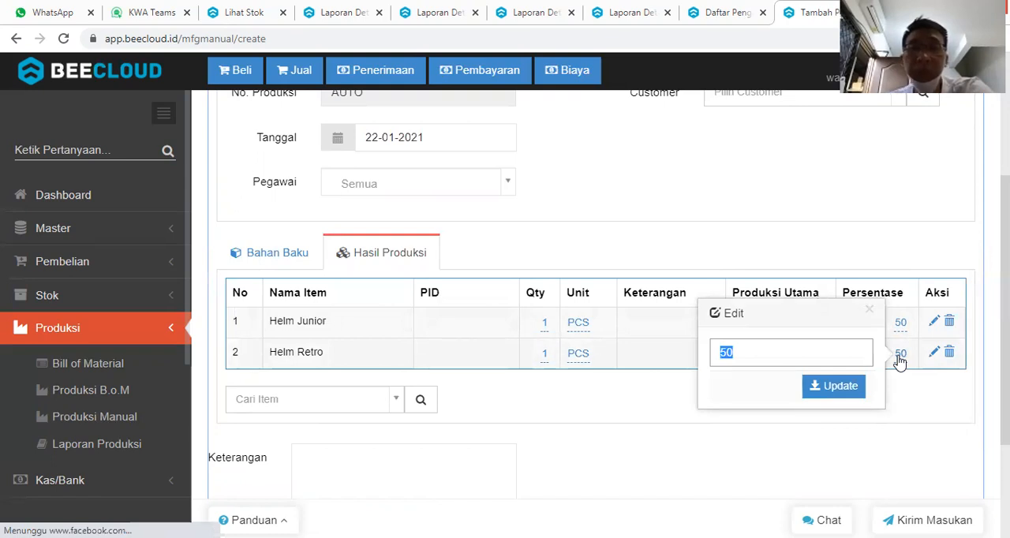
type("65")
key("Return")
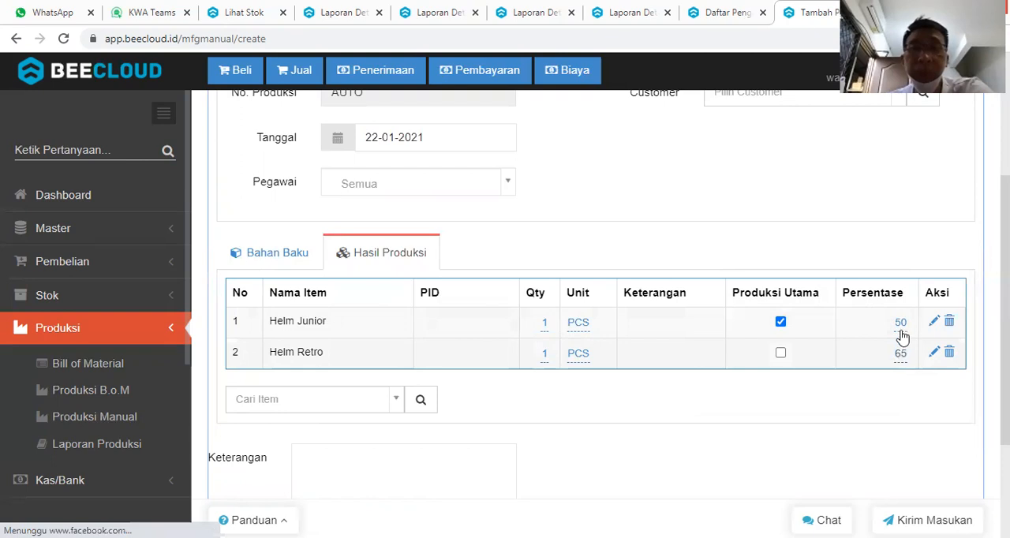
left_click(900, 324)
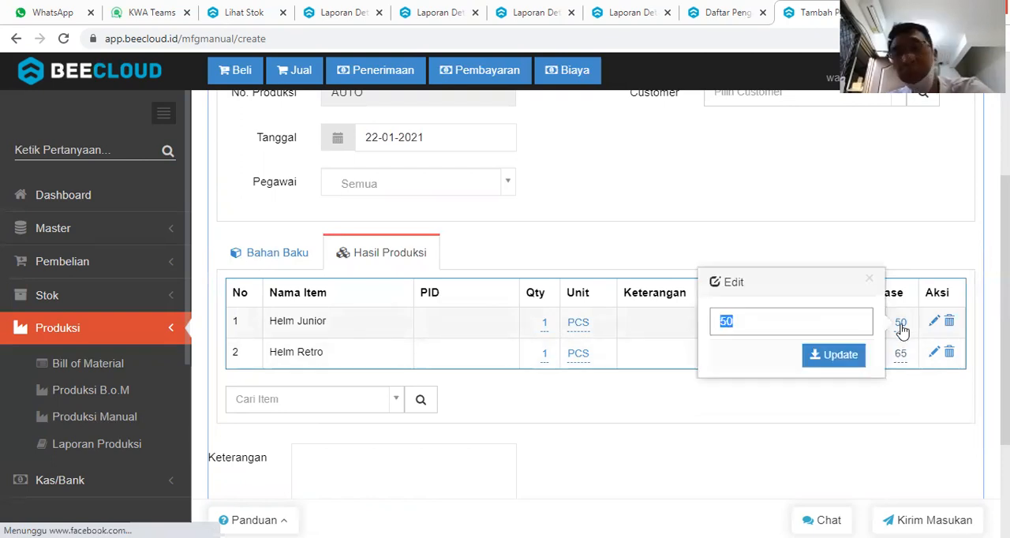
type("35")
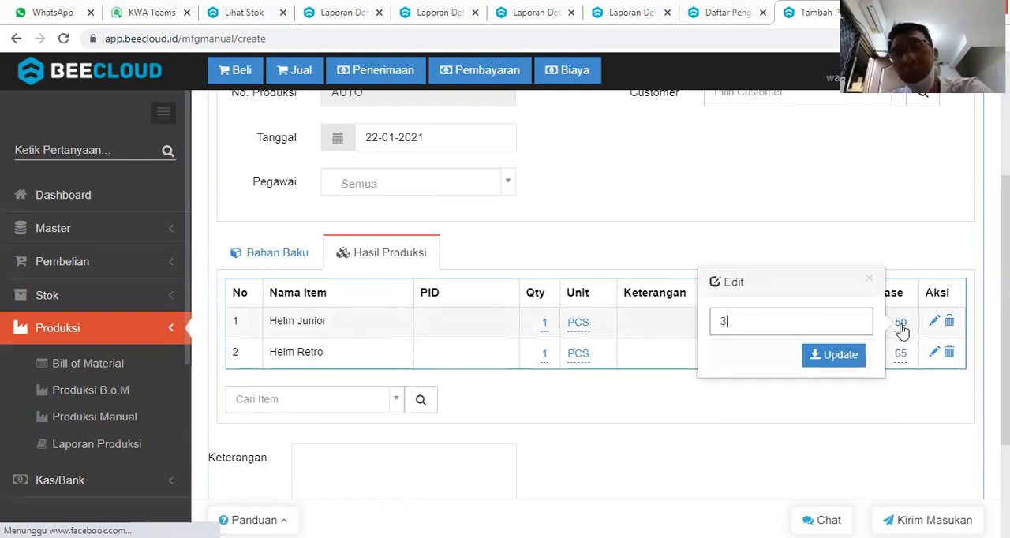
key("Return")
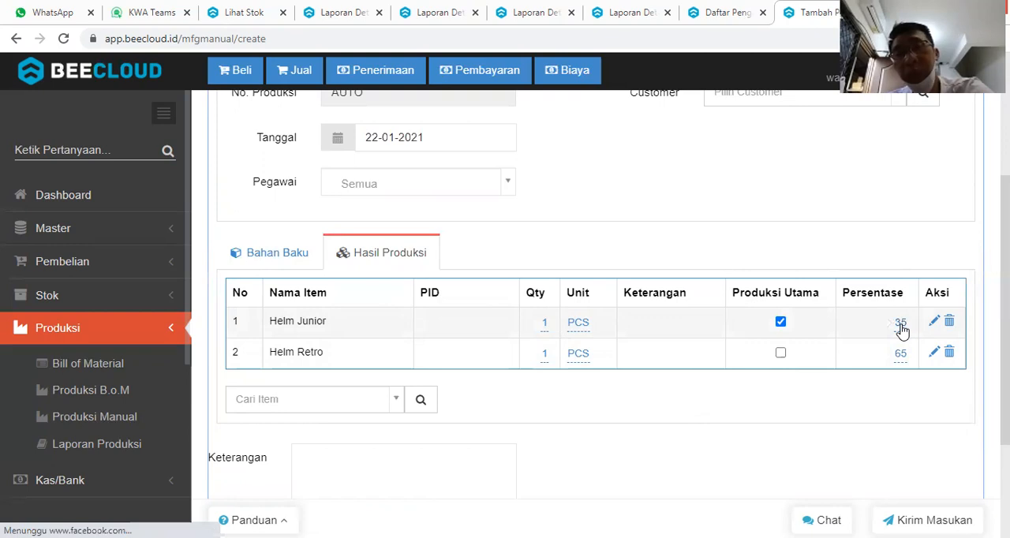
Add Bahan Plastik ABS and Bahan Plastik PP as raw materials (Bahan Baku) of the manual production.
left_click(264, 254)
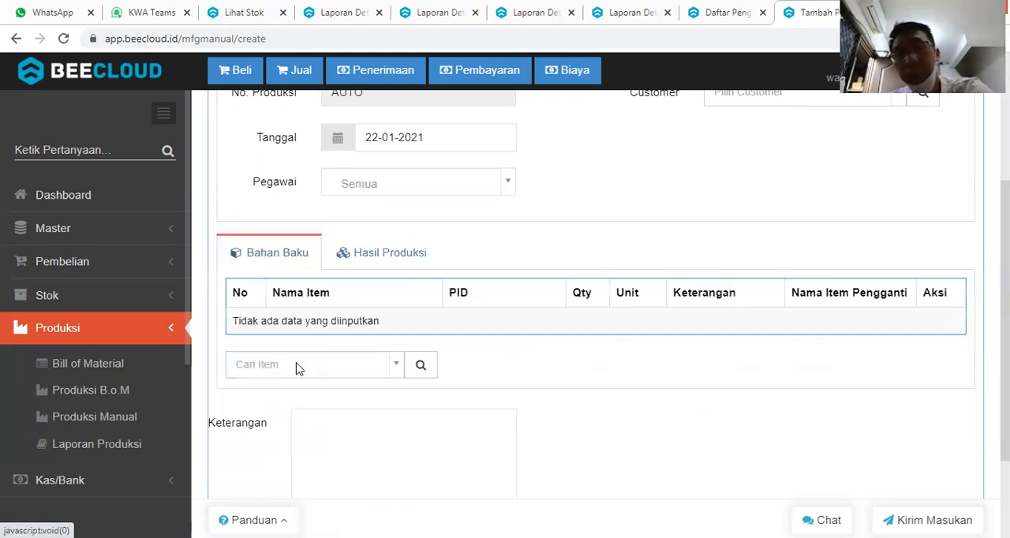
left_click(298, 368)
type("abs")
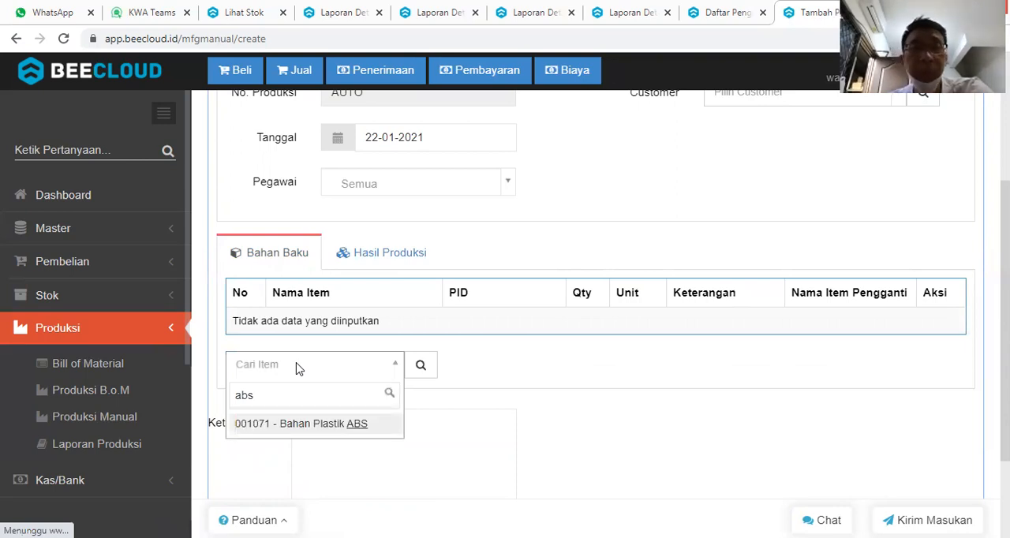
key("Return")
type("pp")
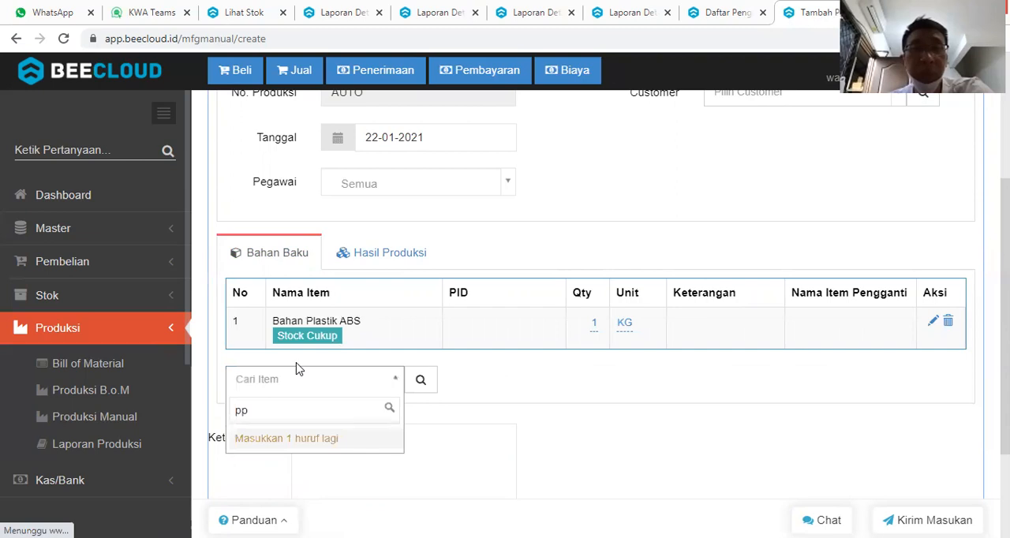
key("BackSpace")
key("BackSpace")
type("pp")
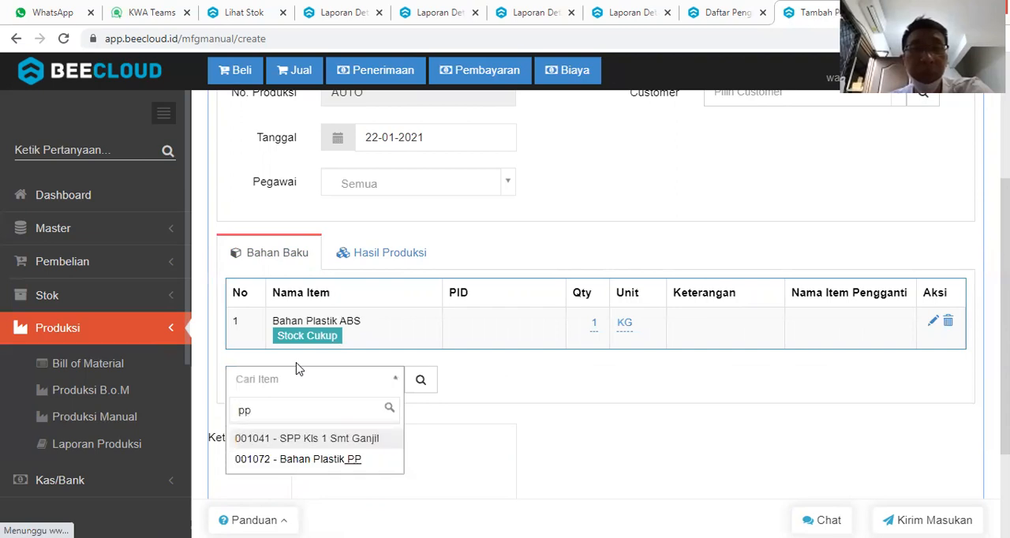
key("Down")
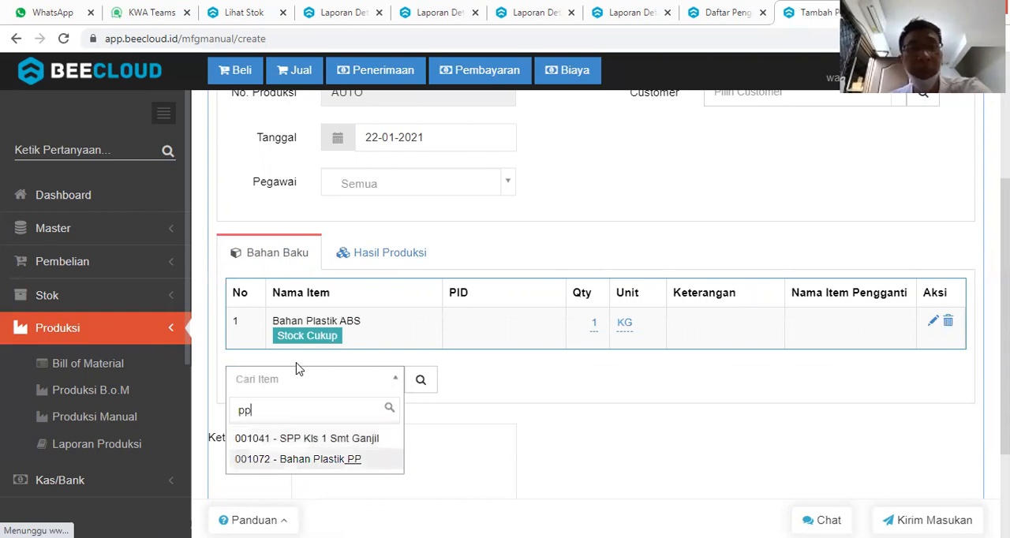
key("Return")
Add Biaya Mesin A and Biaya Mesin C to the raw materials (Bahan Baku) of the manual production.
type("mes")
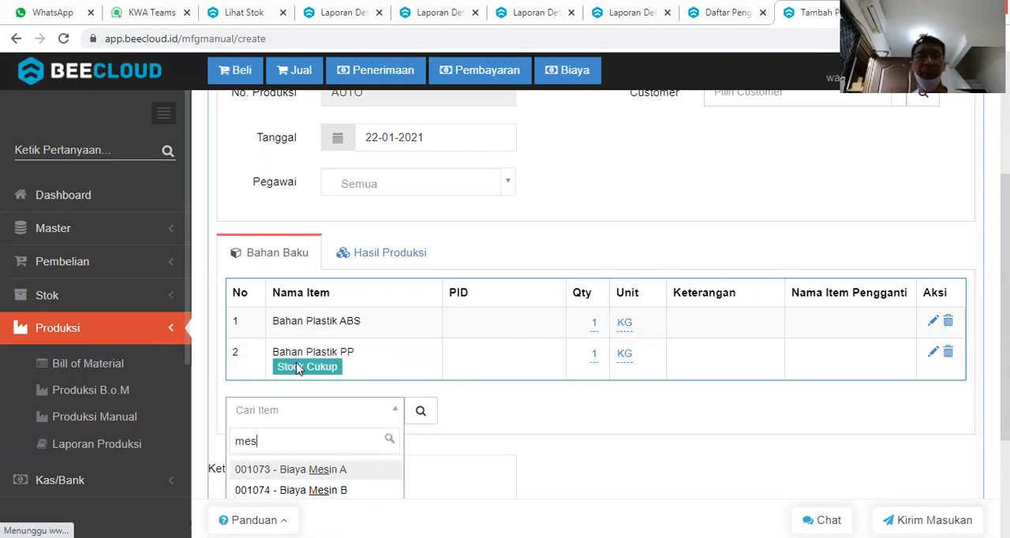
key("Return")
type("mesin")
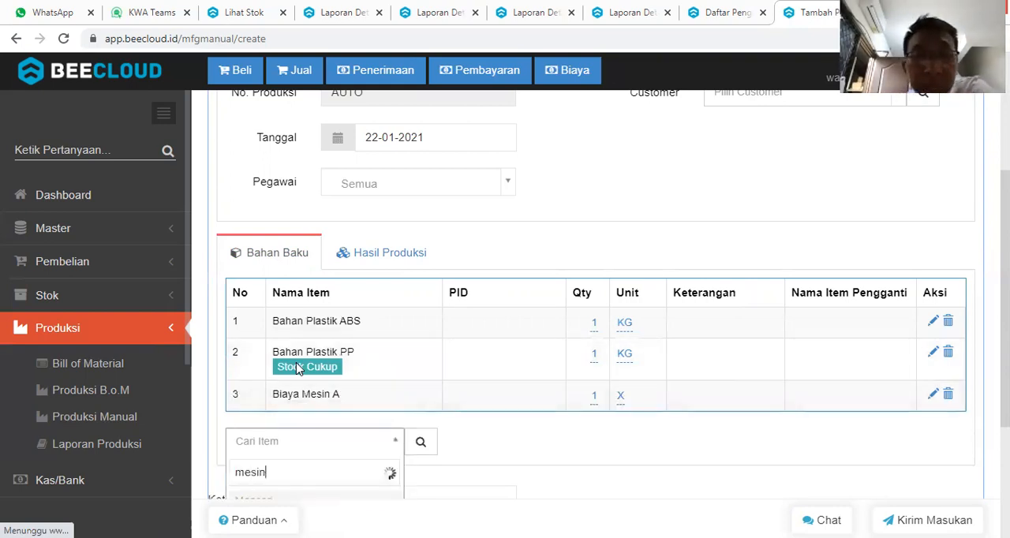
type(" c")
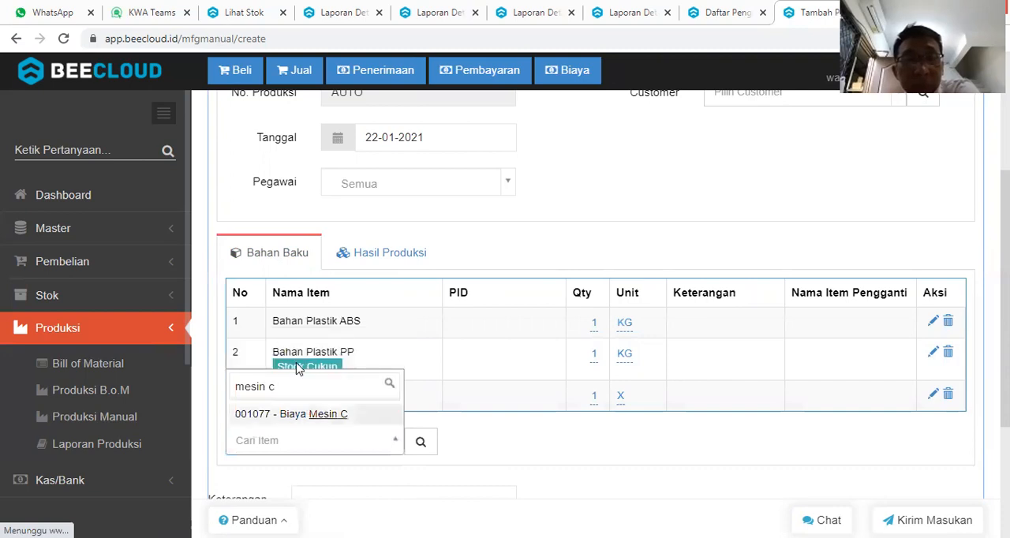
key("Return")
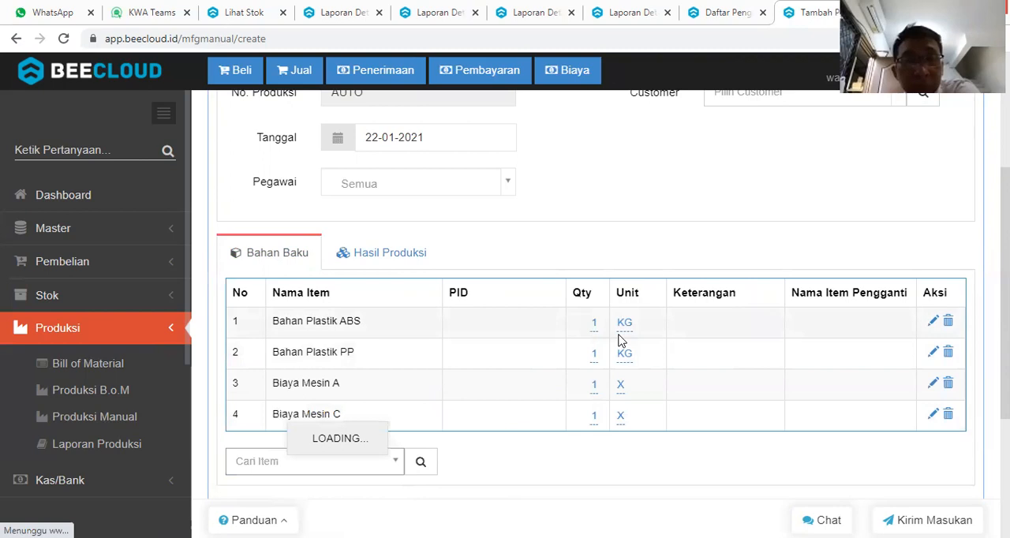
Set the Qty of both Bahan Plastik ABS and Bahan Plastik PP to 10 KG.
left_click(597, 327)
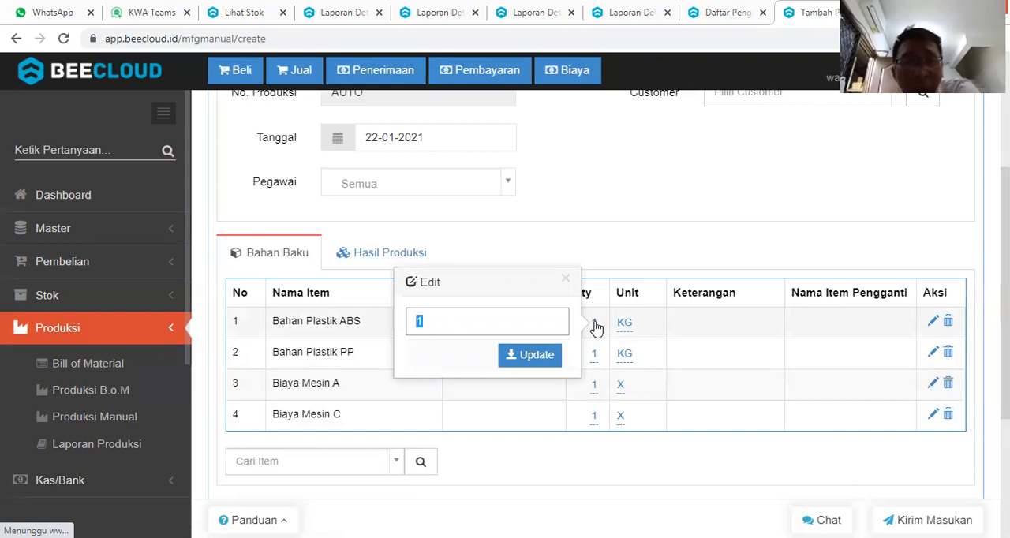
type("10")
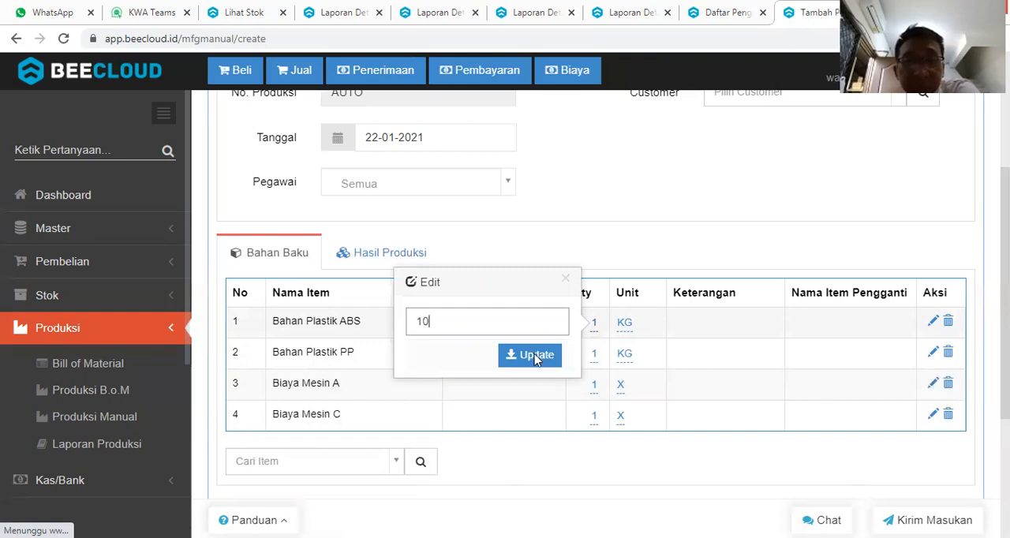
key("Return")
left_click(594, 369)
type("10")
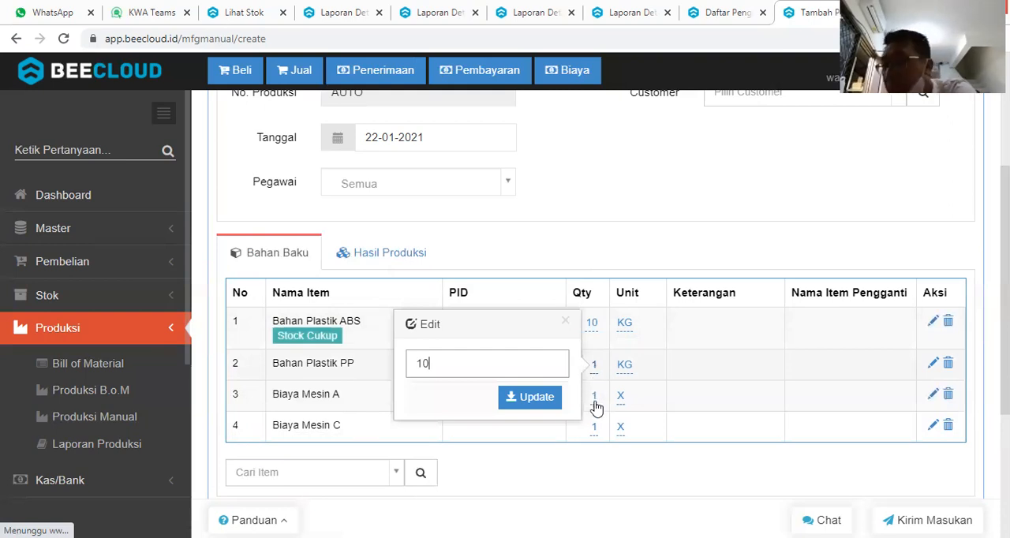
left_click(534, 397)
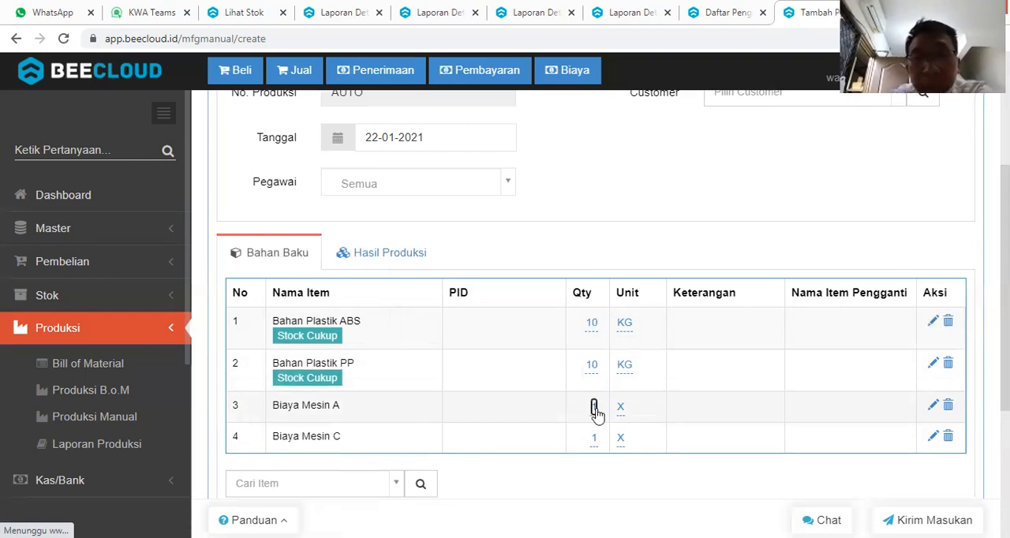
Set the Qty of both cost items, Biaya Mesin A and Biaya Mesin C, to 10.
left_click(594, 407)
type("10")
key("Return")
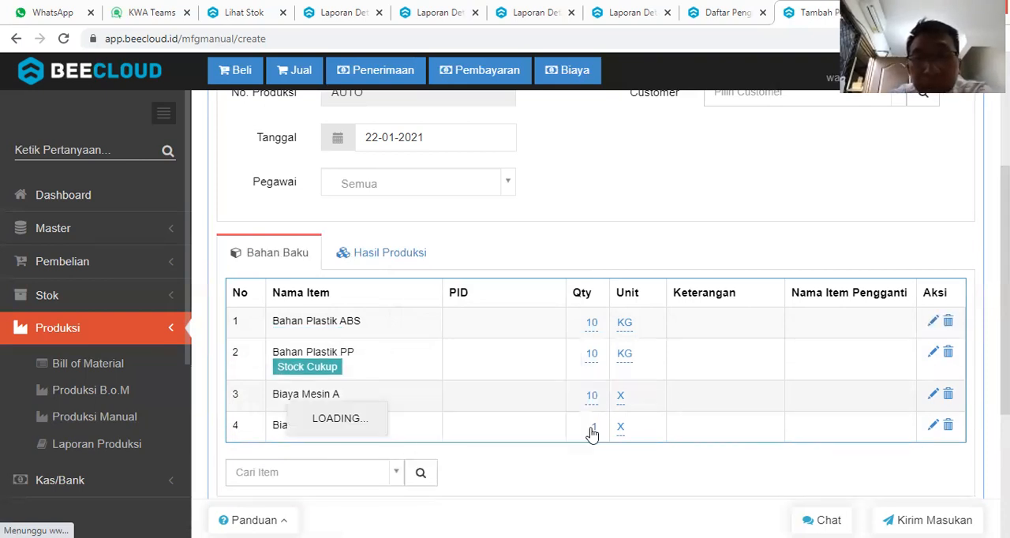
left_click(594, 433)
type("10")
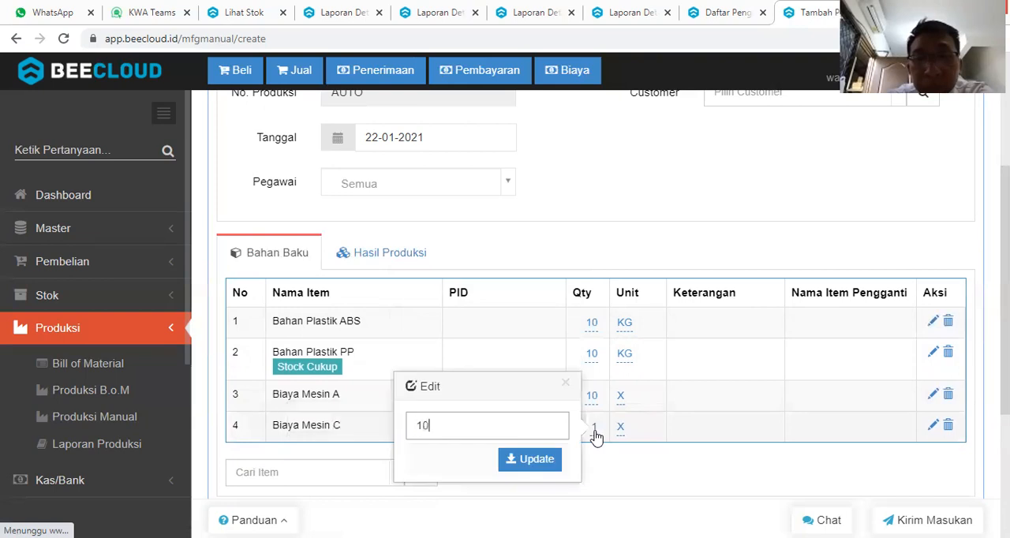
key("Return")
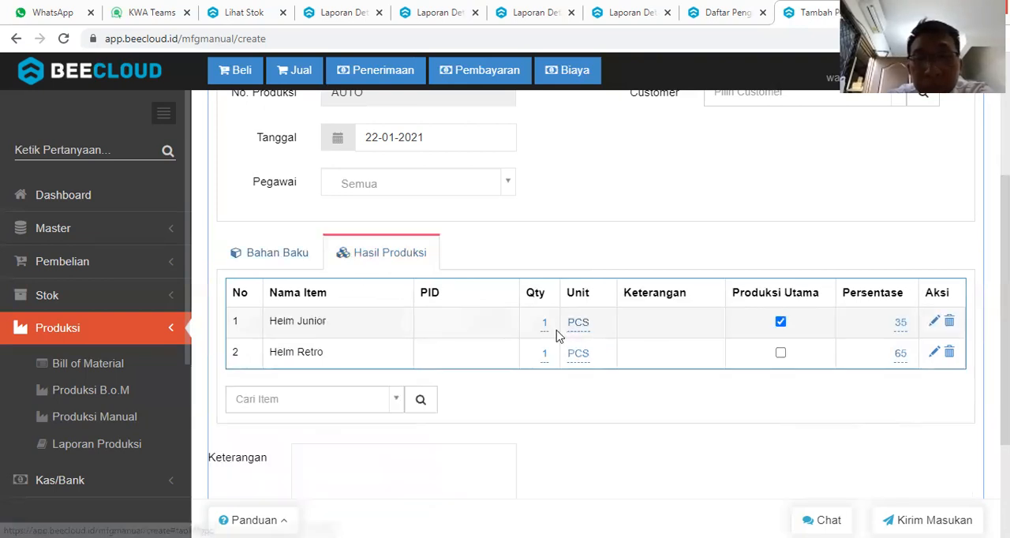
Set the Hasil Produksi Qty of Helm Retro to 9 and Helm Junior to 15, and save the manual production.
left_click(546, 355)
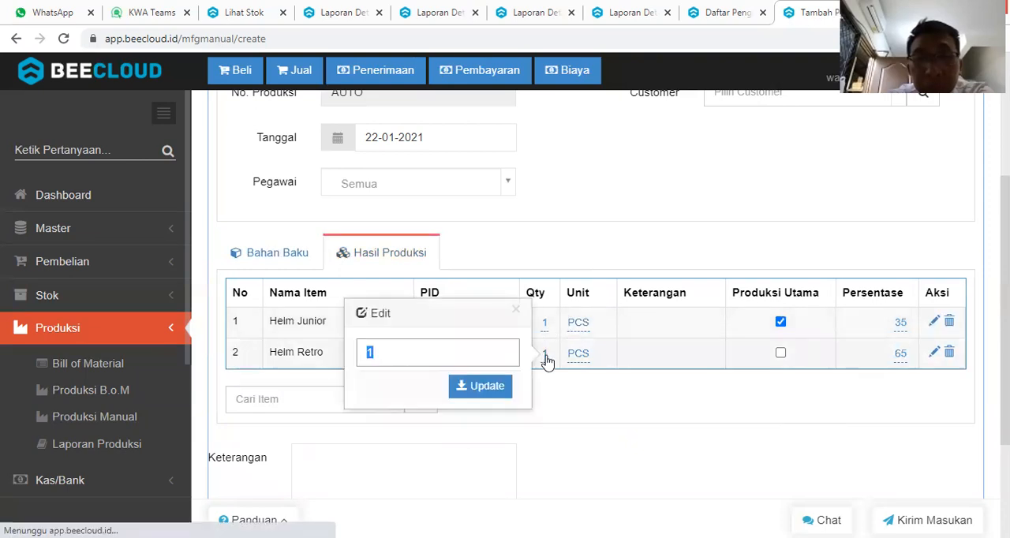
type("9")
key("Return")
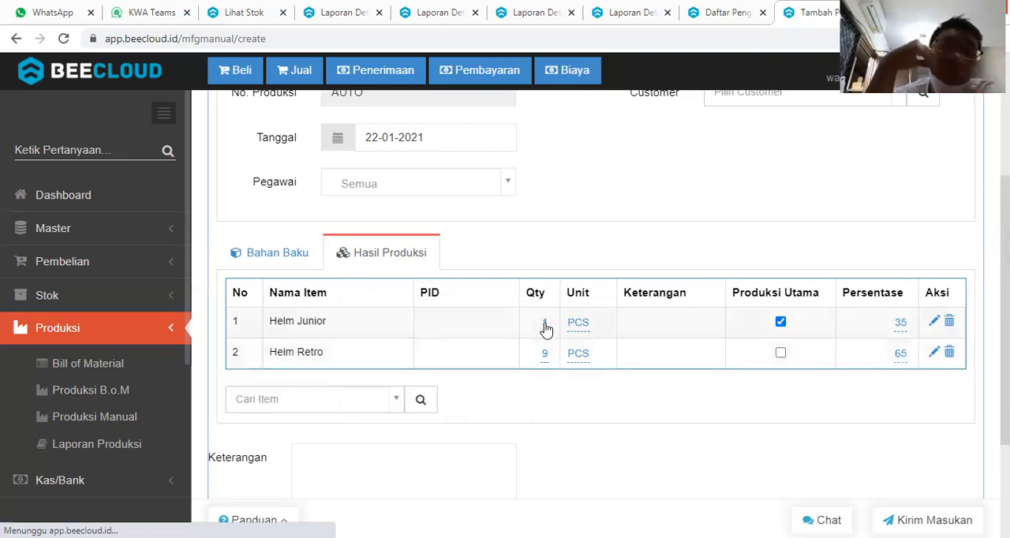
left_click(544, 323)
type("15")
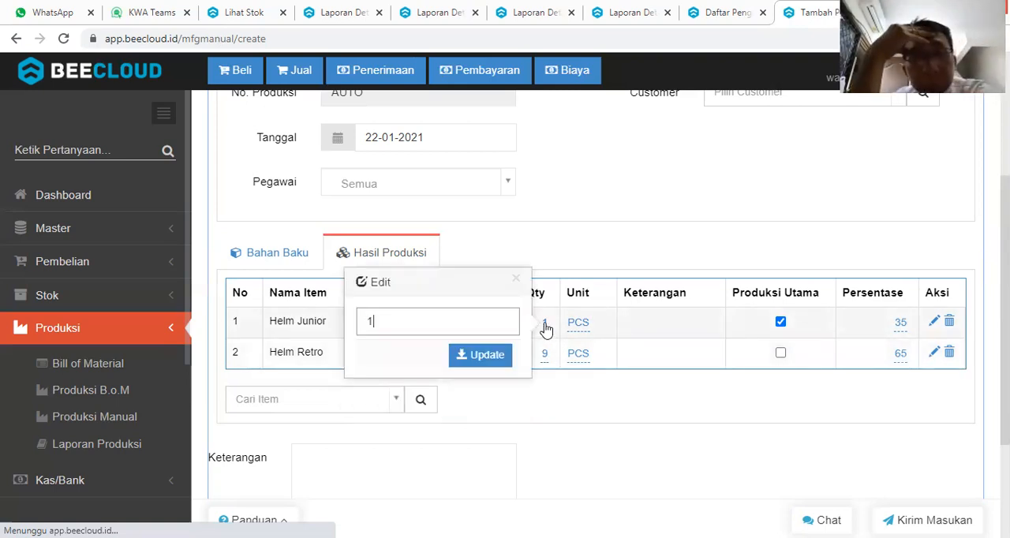
key("Return")
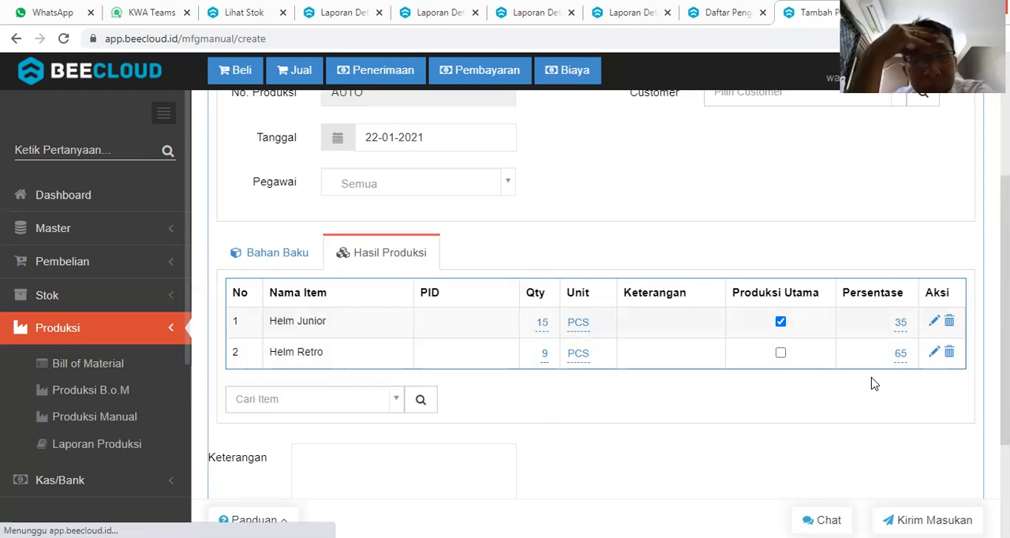
scroll(874, 384, "down", 2)
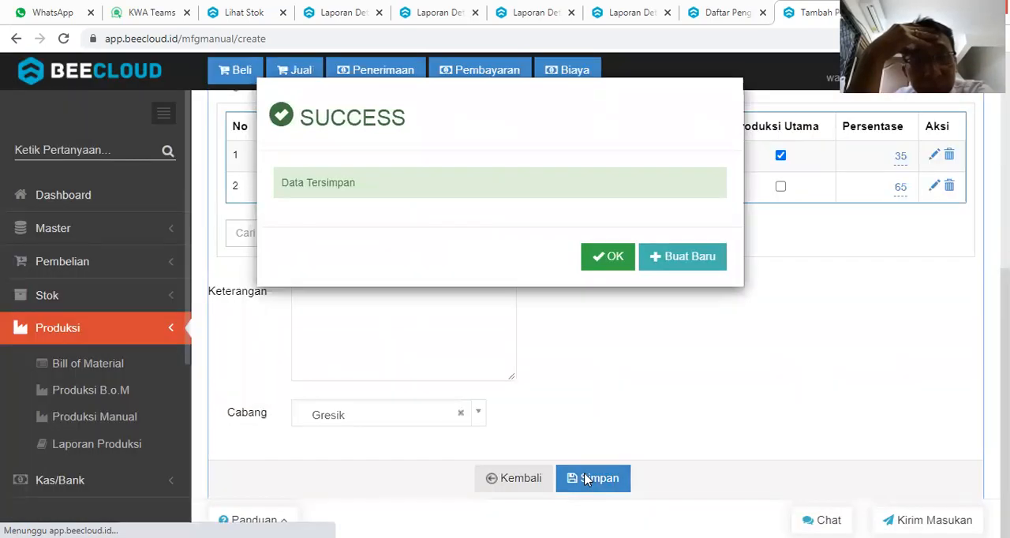
left_click(605, 269)
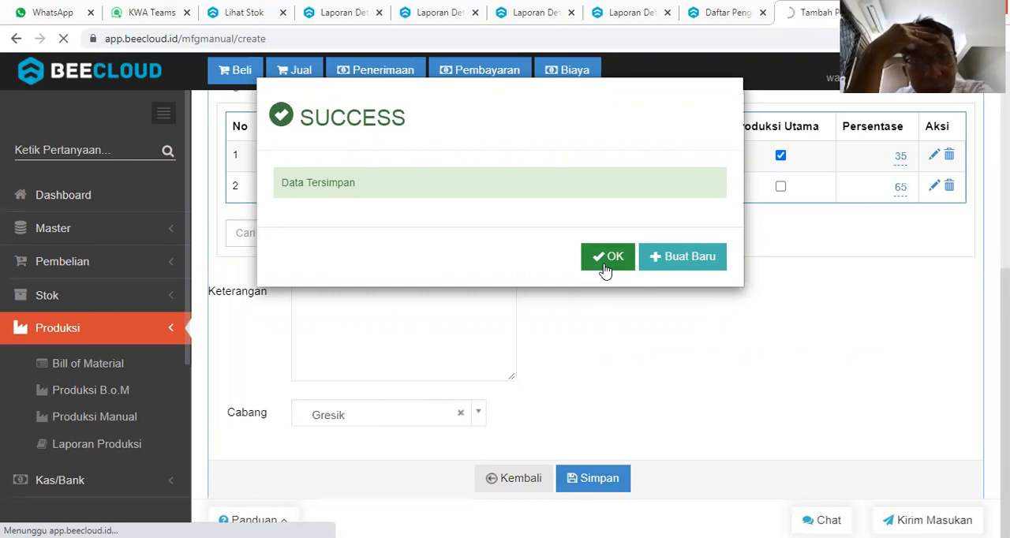
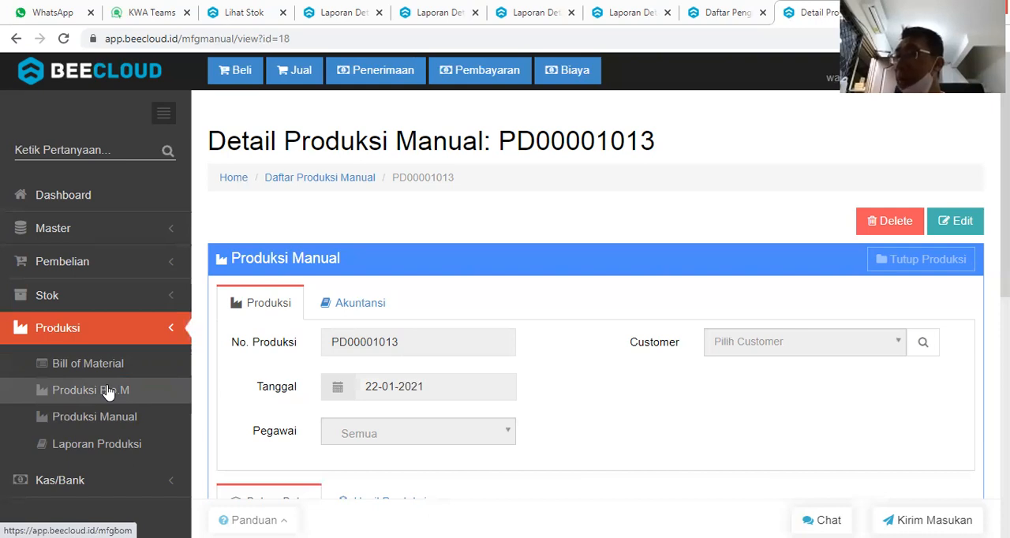
left_click(109, 392)
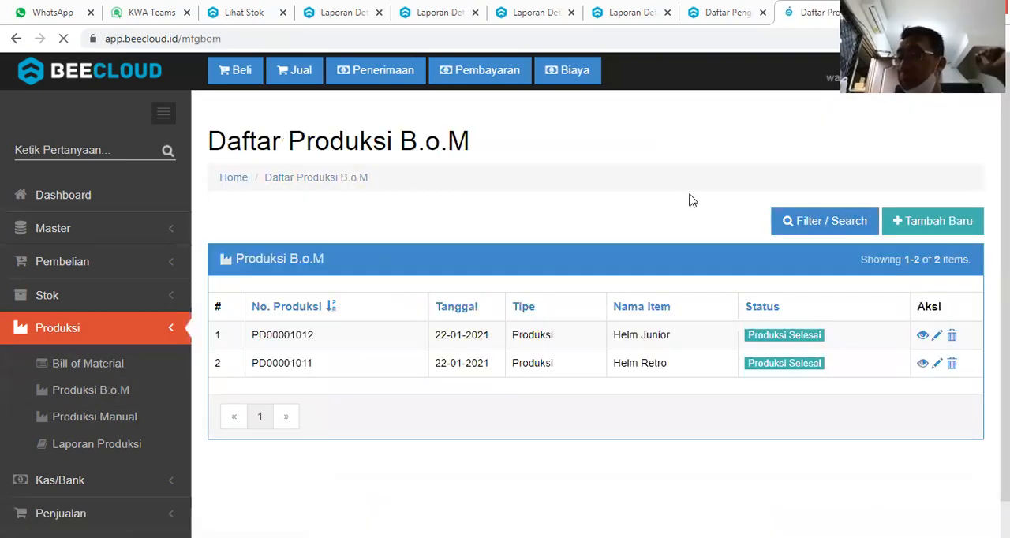
left_click(913, 222)
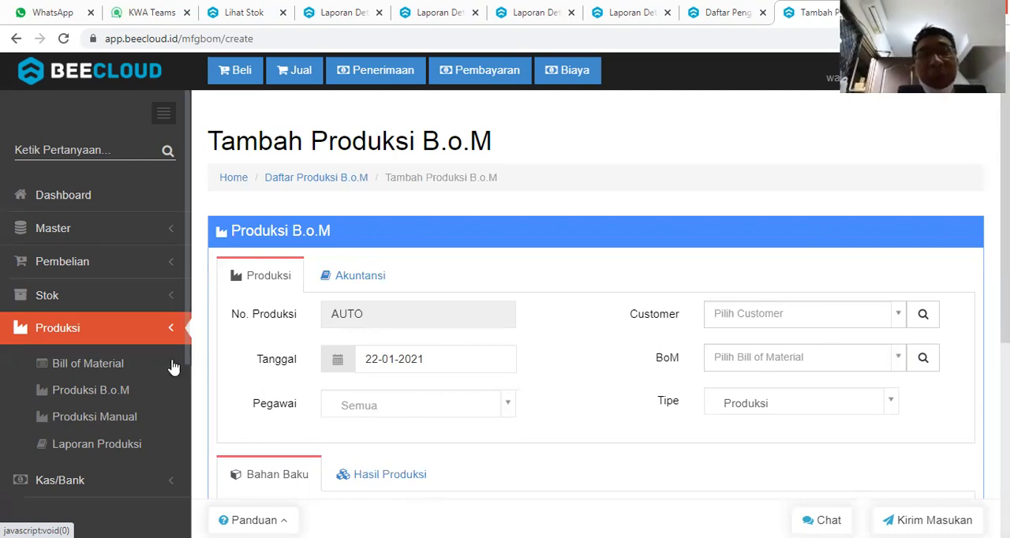
left_click(143, 345)
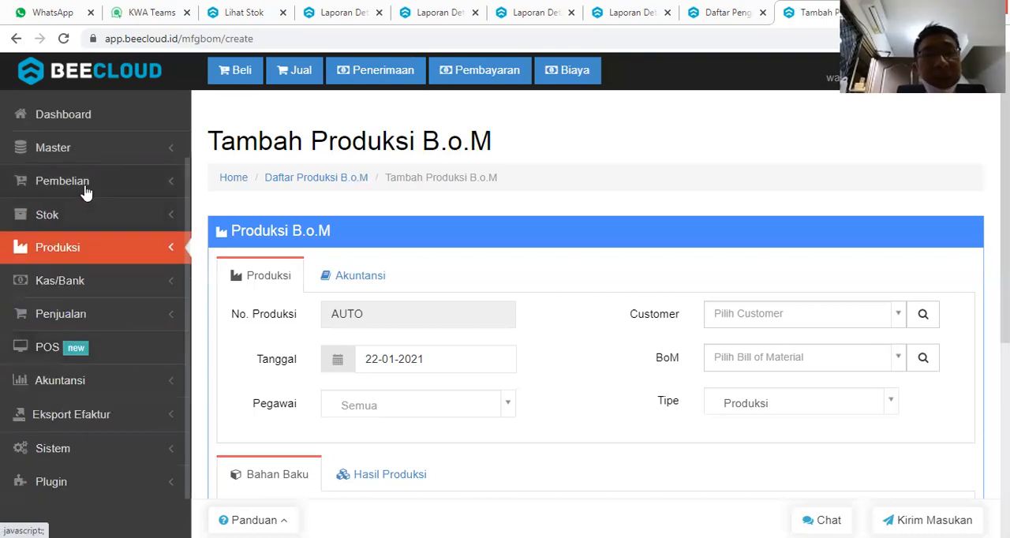
Filter the master account list (Daftar Akun) by "biaya" and examine the codes and classifications of the cost accounts.
left_click(100, 161)
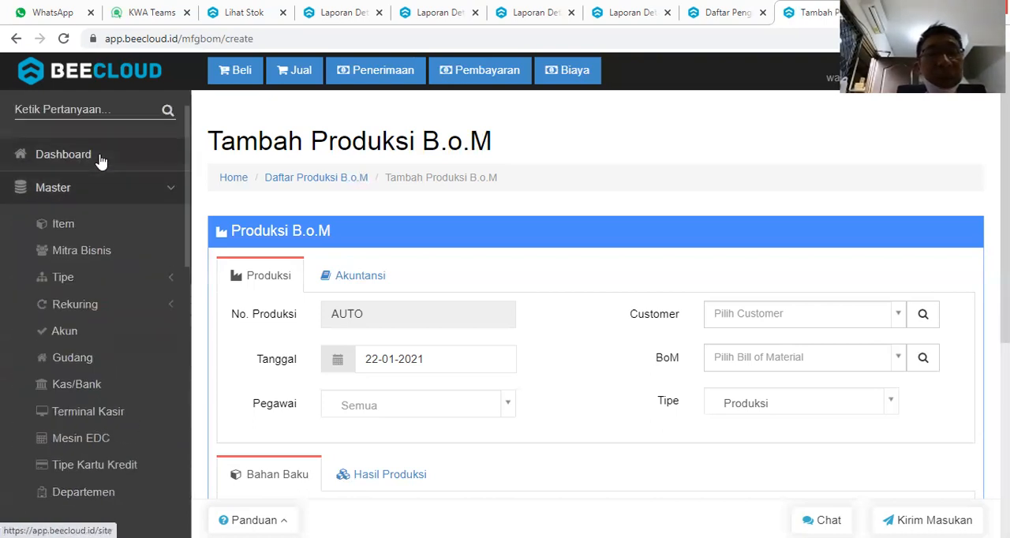
left_click(65, 330)
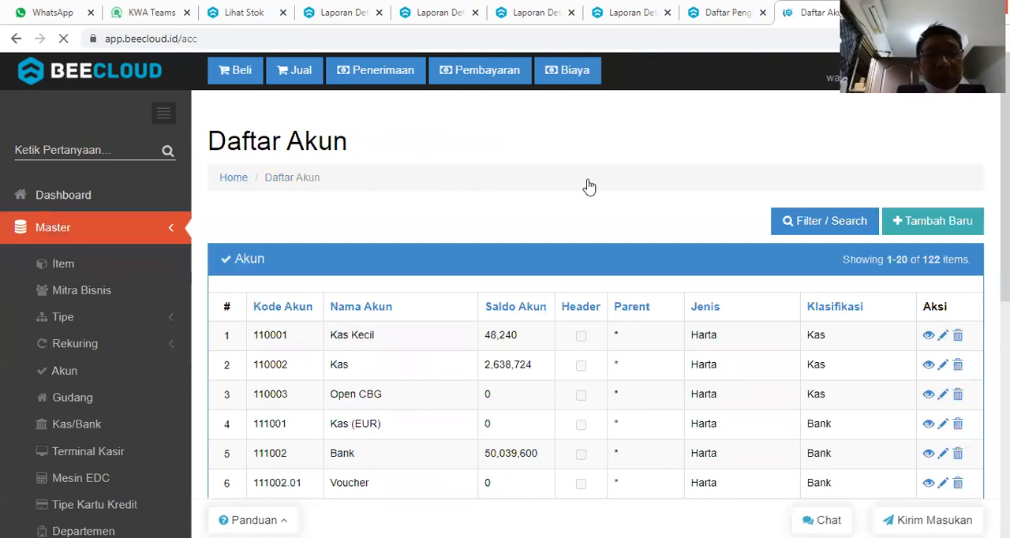
left_click(815, 232)
left_click(276, 220)
type("biaya")
key("Return")
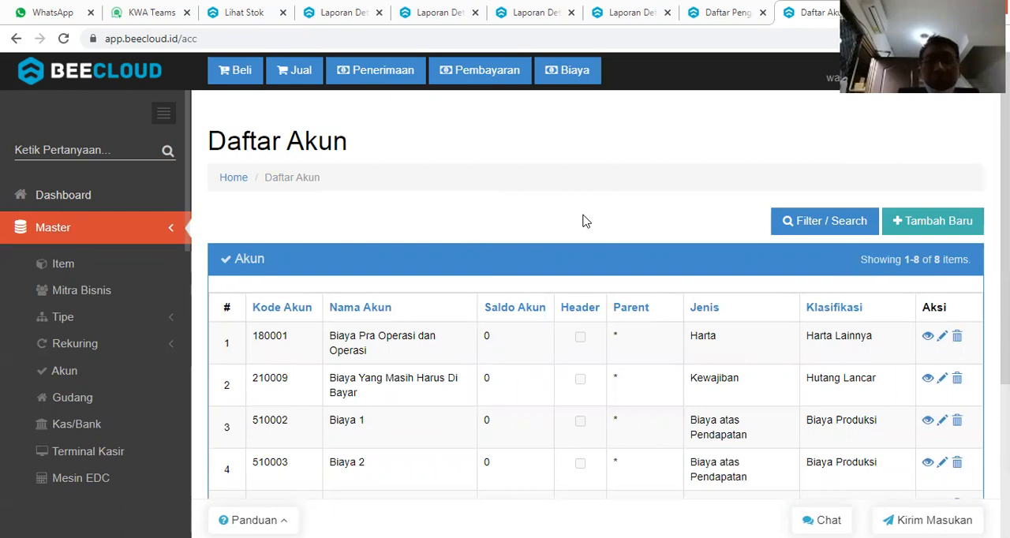
scroll(582, 222, "down", 2)
scroll(584, 222, "down", 1)
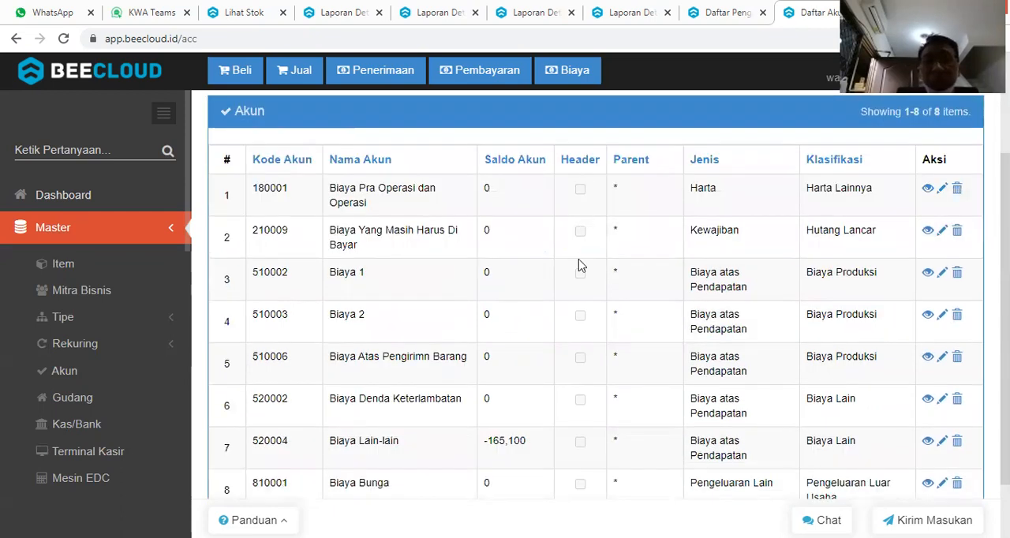
scroll(579, 266, "down", 1)
scroll(501, 256, "up", 1)
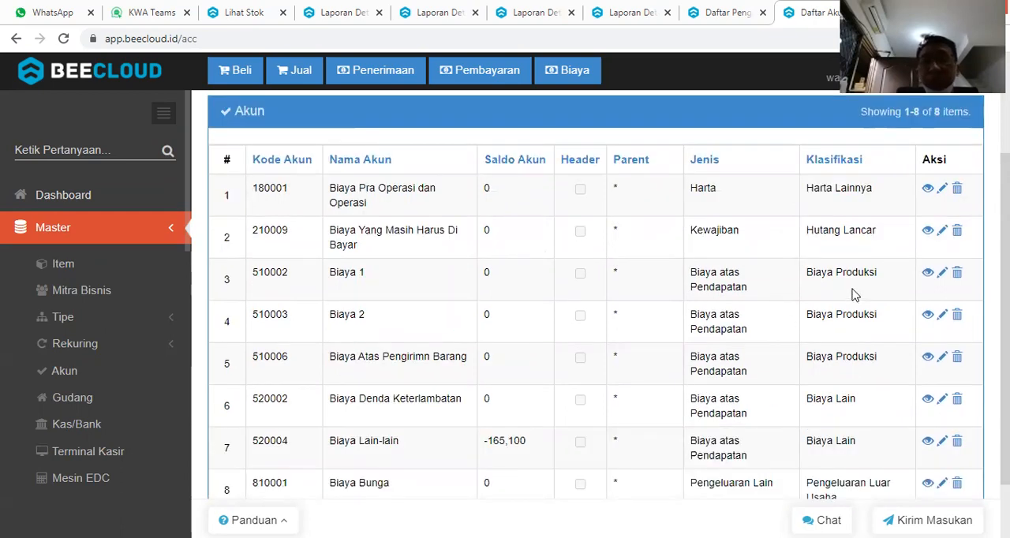
scroll(855, 307, "down", 1)
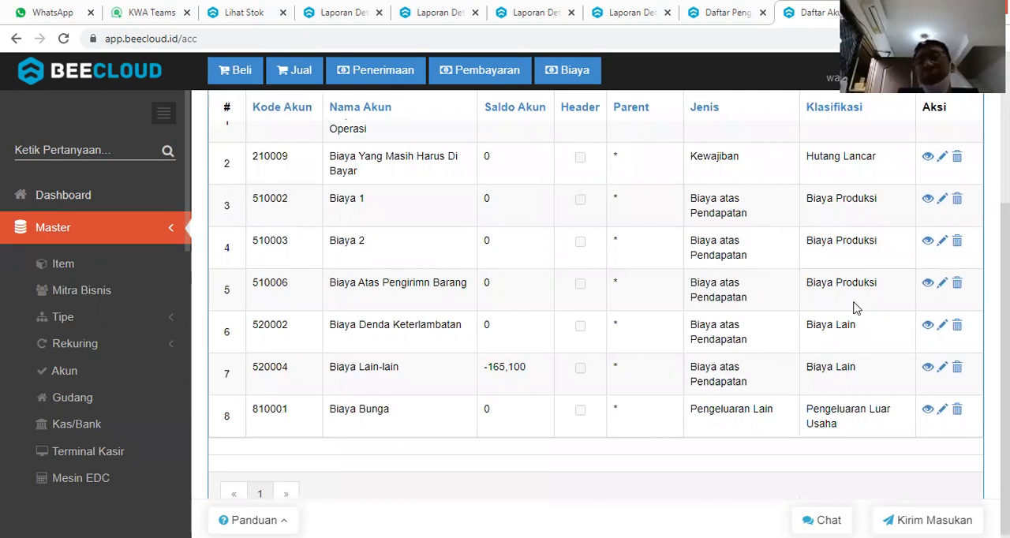
scroll(855, 307, "up", 1)
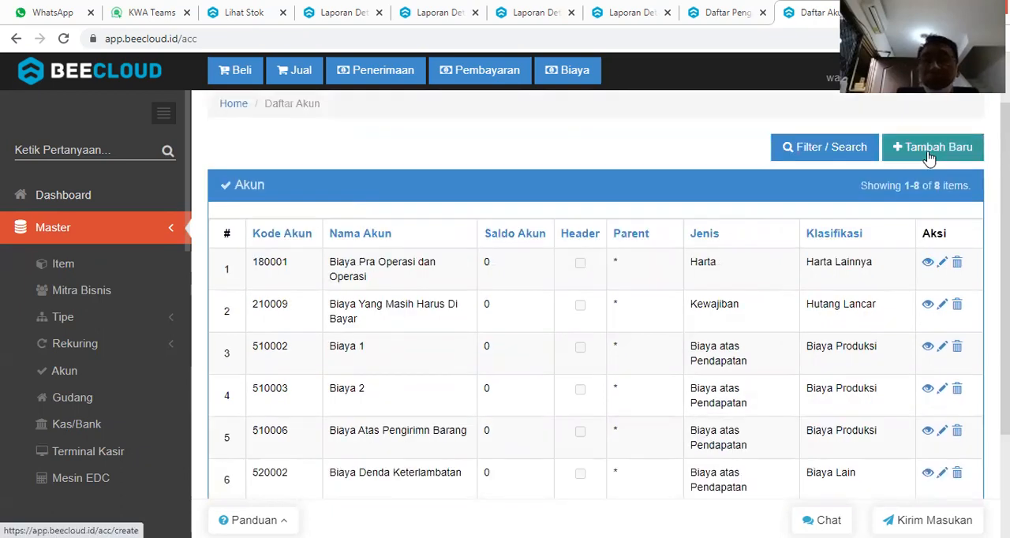
Start a new account in a separate browser tab and enter Kode Akun 510002.01, reusing the code of Biaya 1.
right_click(909, 158)
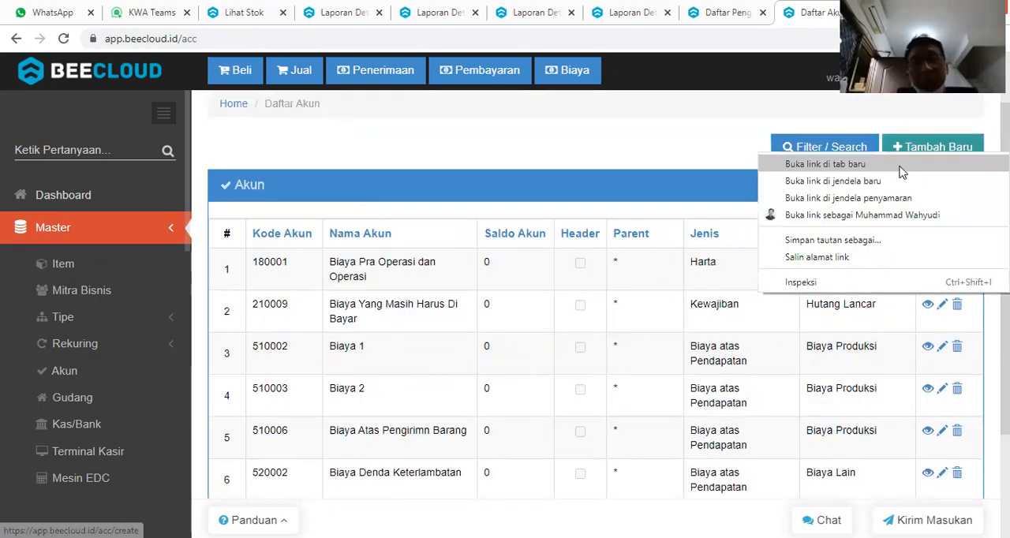
left_click(901, 164)
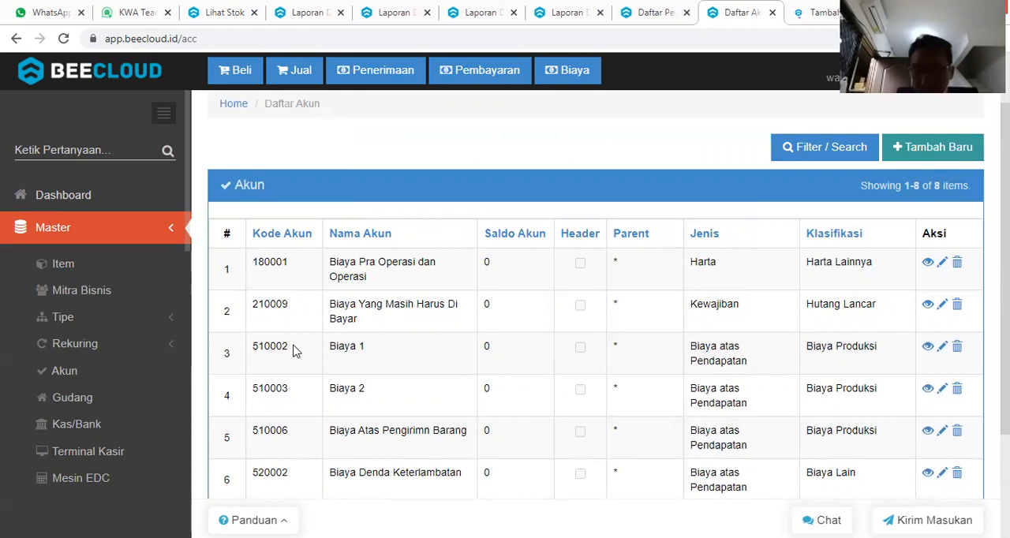
double_click(246, 353)
key("ctrl+c")
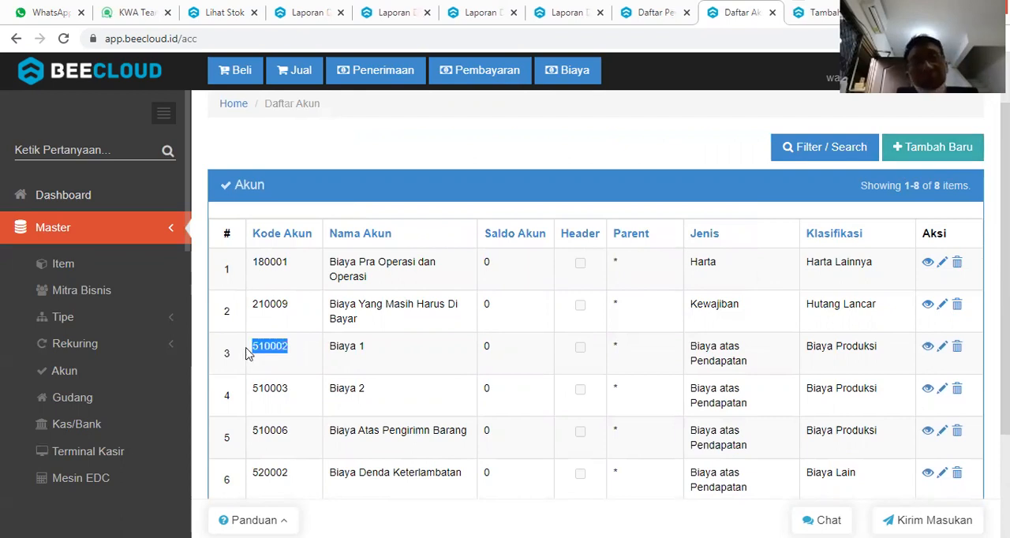
left_click(815, 18)
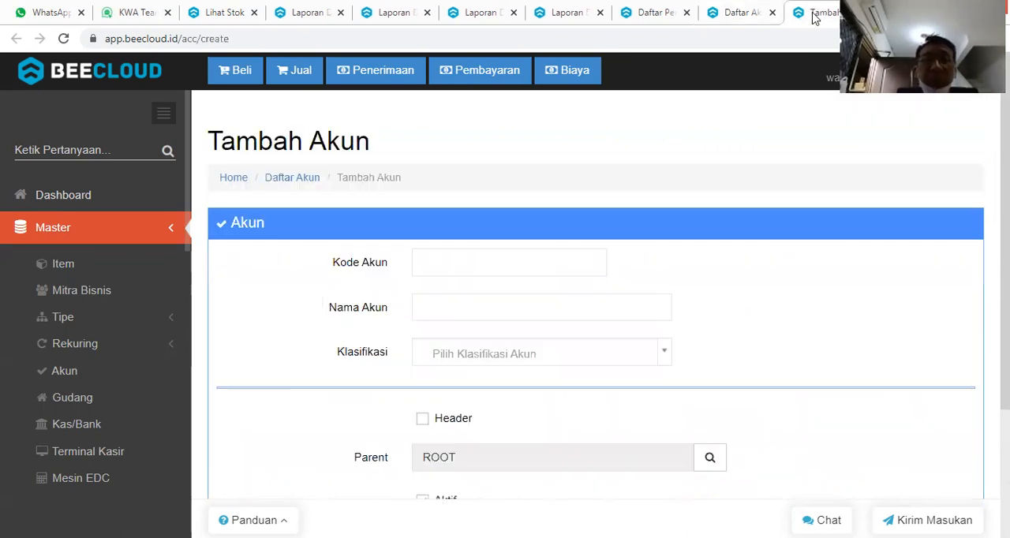
left_click(436, 262)
key("ctrl+v")
type(".01")
key("Tab")
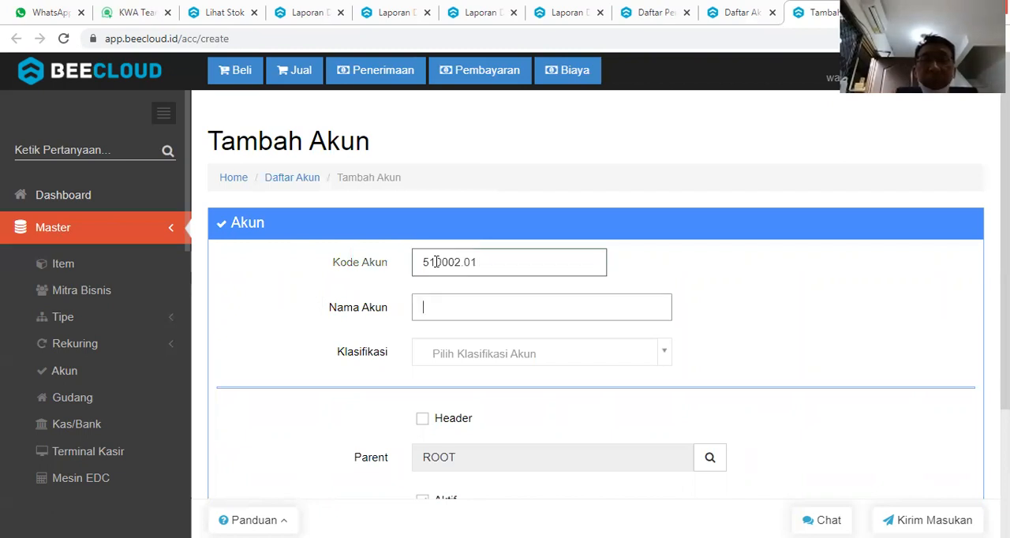
Name the new account Biaya Mesin A, classify it as Biaya Produksi, and save it.
type("Biaya m")
key("BackSpace")
type("Mesin ")
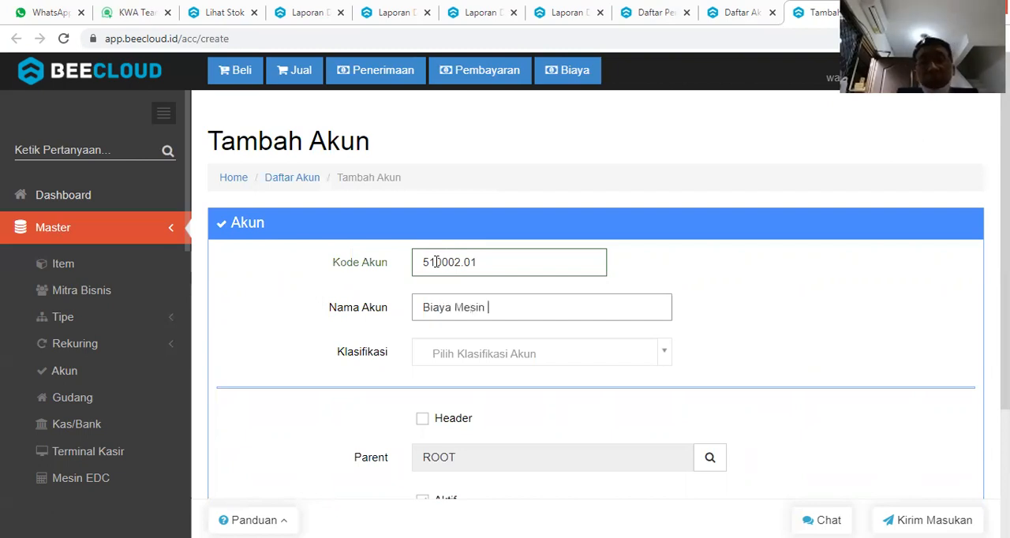
type("A")
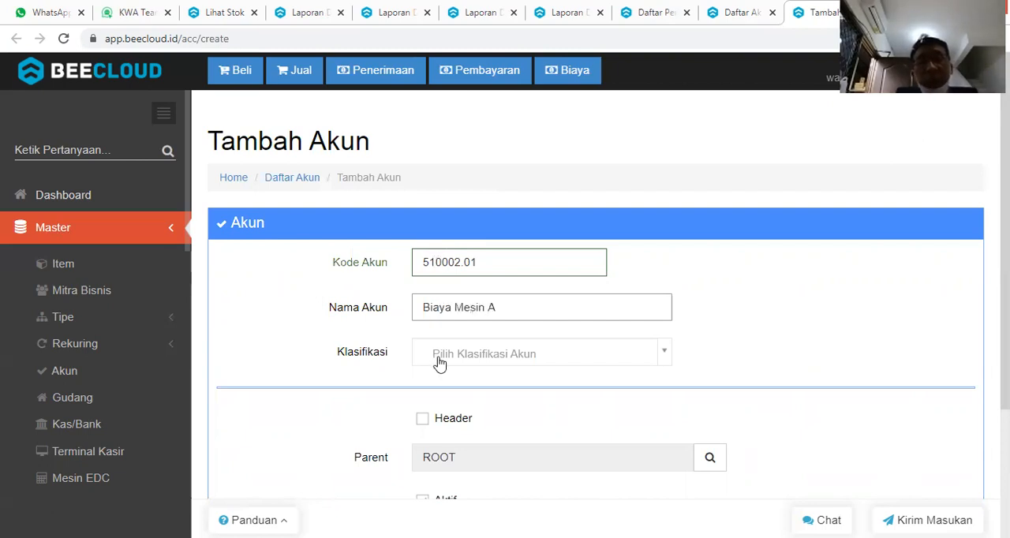
left_click(440, 362)
type("PROD")
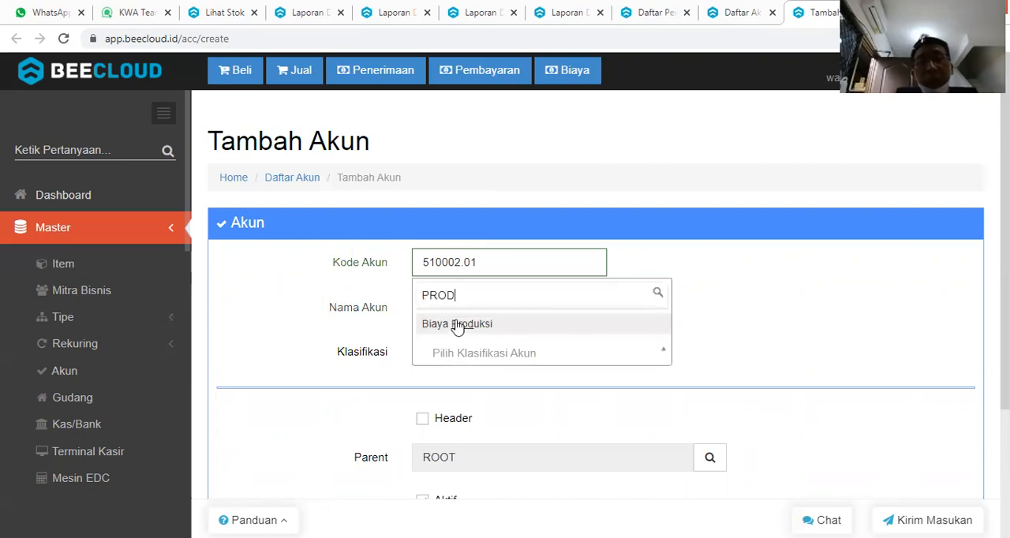
left_click(457, 325)
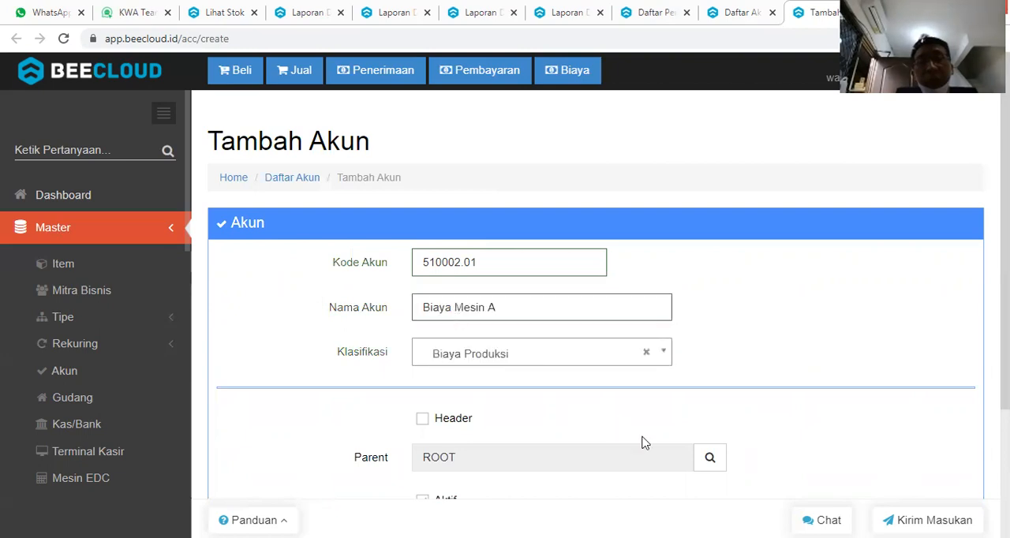
scroll(640, 444, "down", 3)
left_click(641, 483)
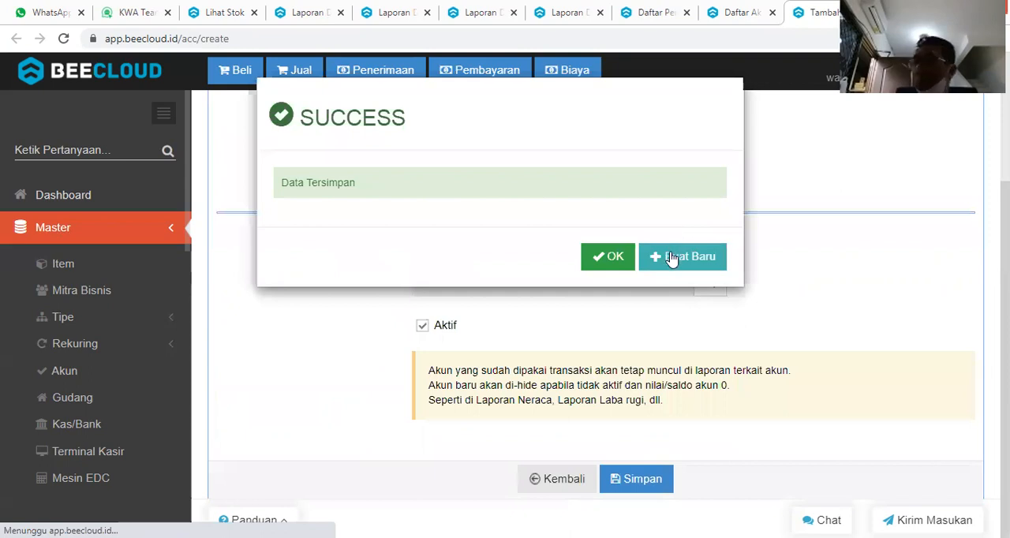
Create another account with Kode Akun 510002.02 and Nama Akun Biaya Mesin C.
left_click(670, 259)
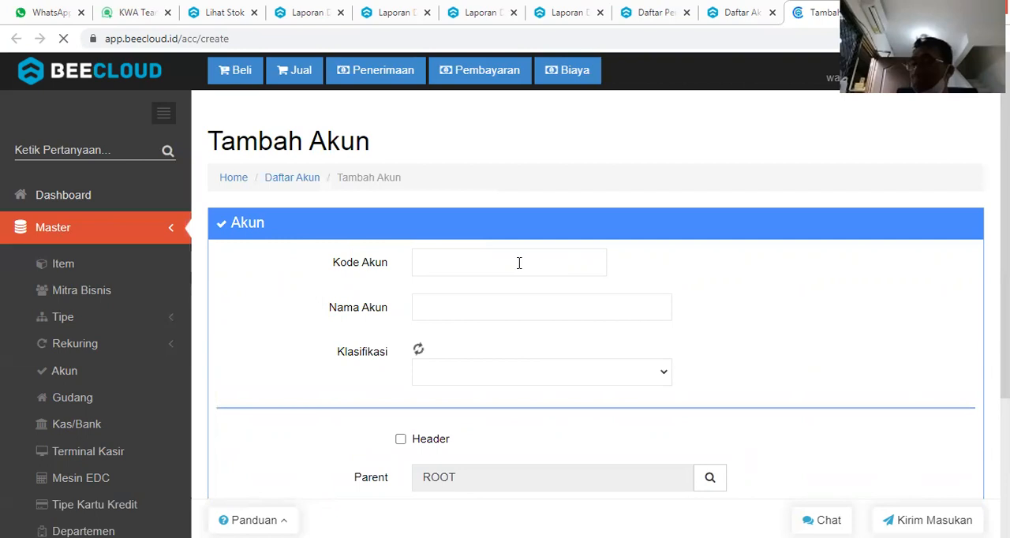
left_click(519, 263)
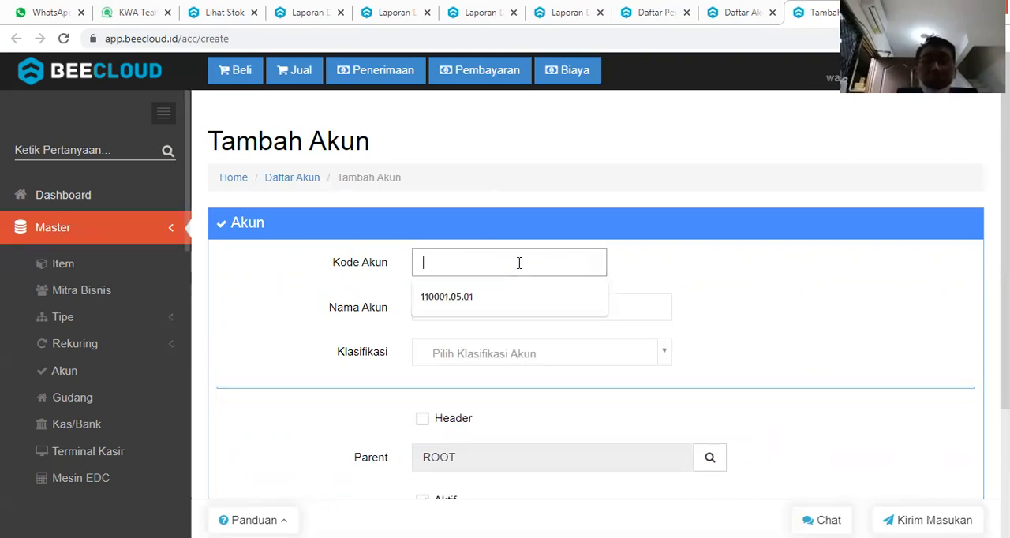
type("510002.02")
left_click(477, 306)
type("Bi")
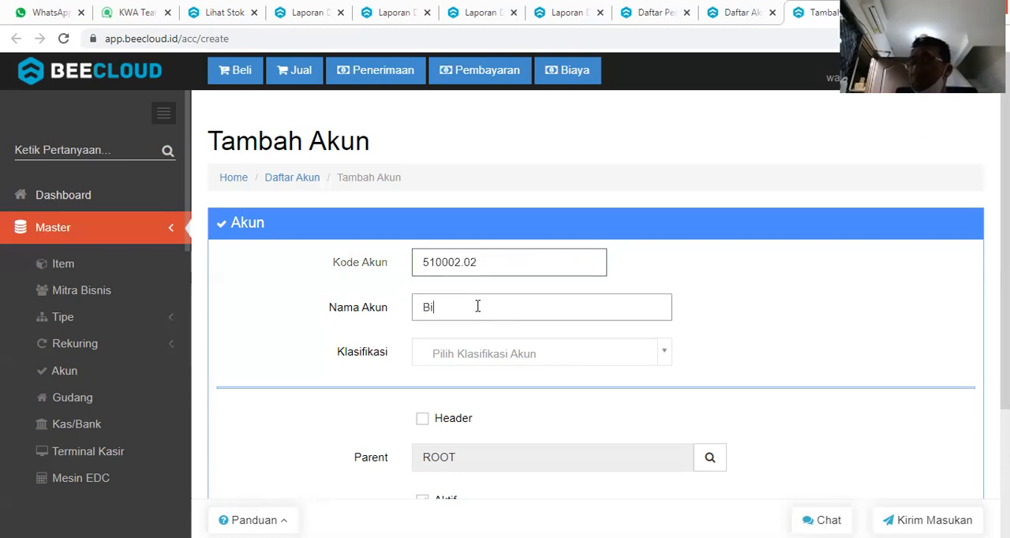
type("aya Mesin C")
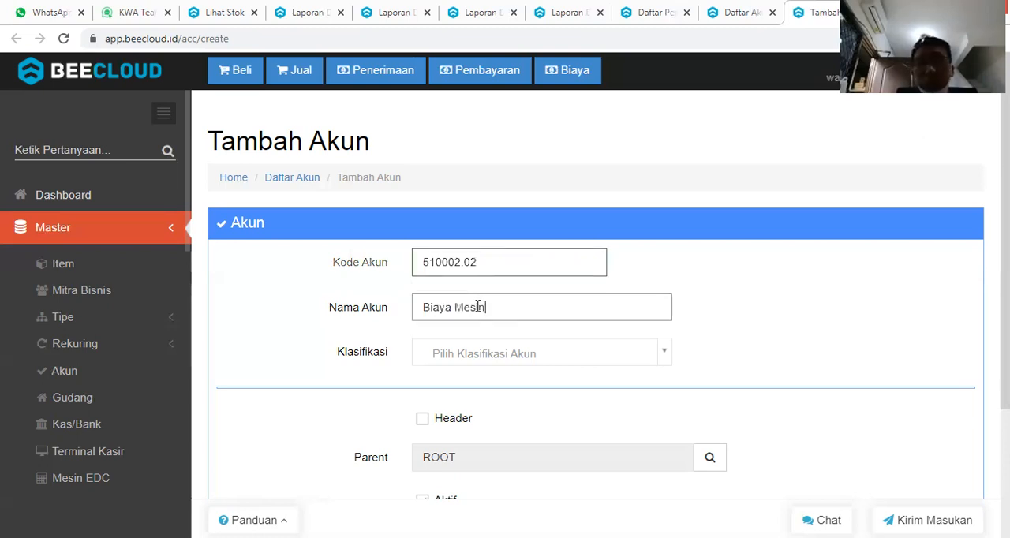
Classify the Biaya Mesin C account as Biaya Produksi and save it.
left_click(472, 350)
type("PRO")
left_click(487, 333)
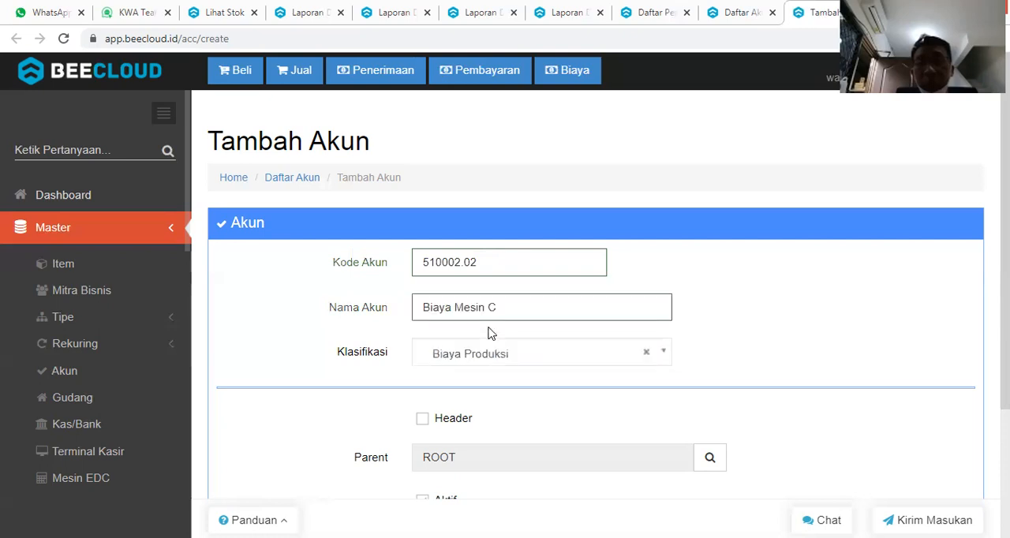
scroll(487, 333, "down", 3)
left_click(622, 487)
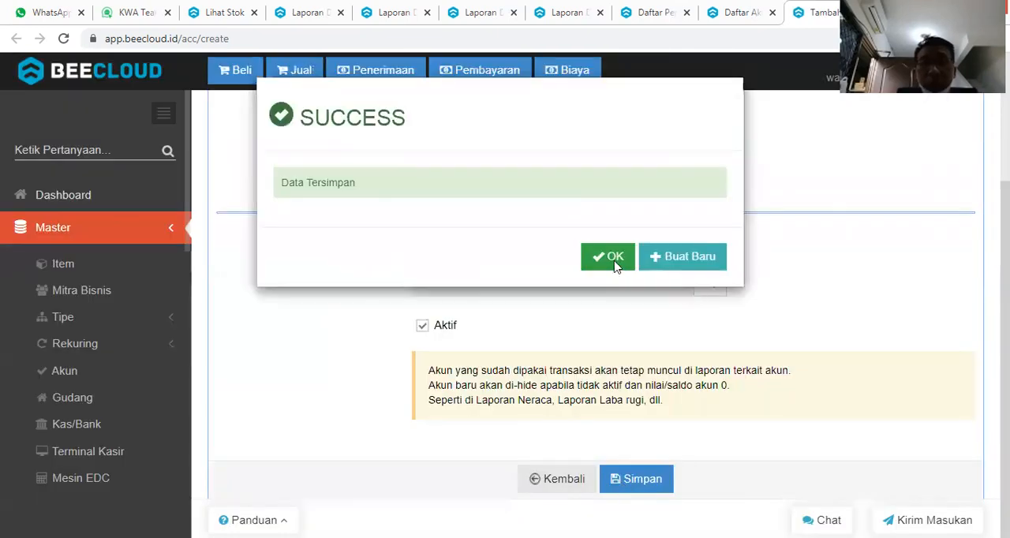
left_click(614, 265)
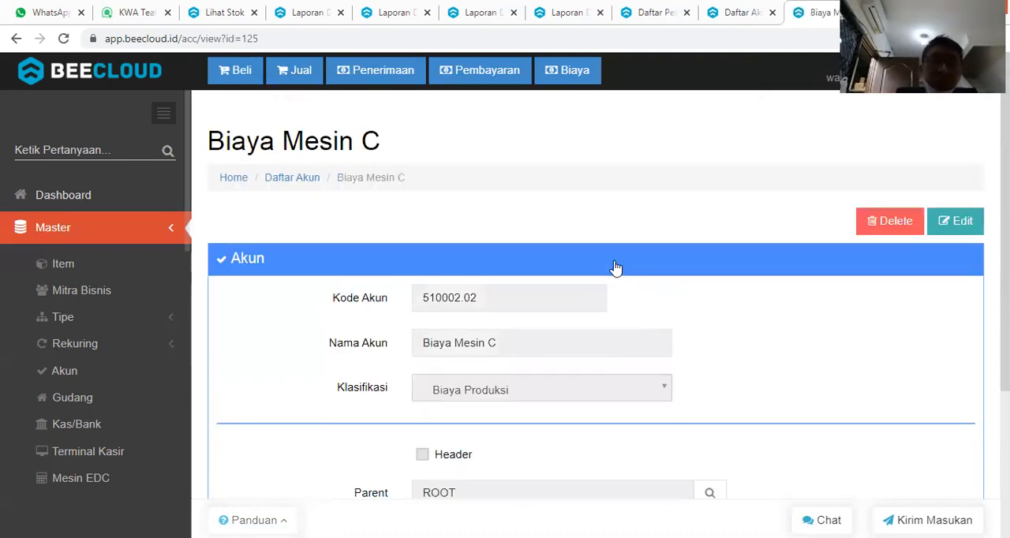
Start a new expense payment (Pembayaran Biaya) under Kas/Bank.
left_click(128, 231)
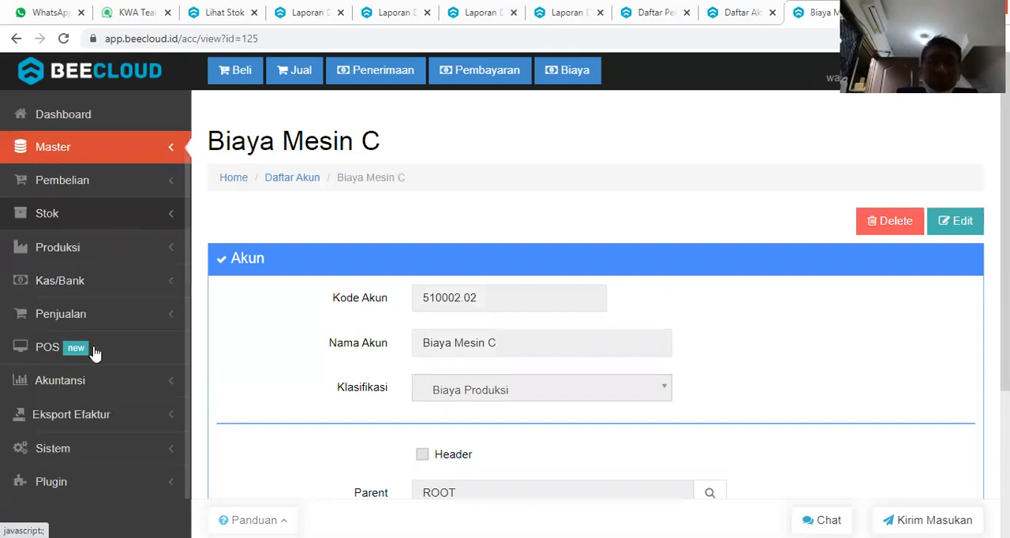
left_click(117, 291)
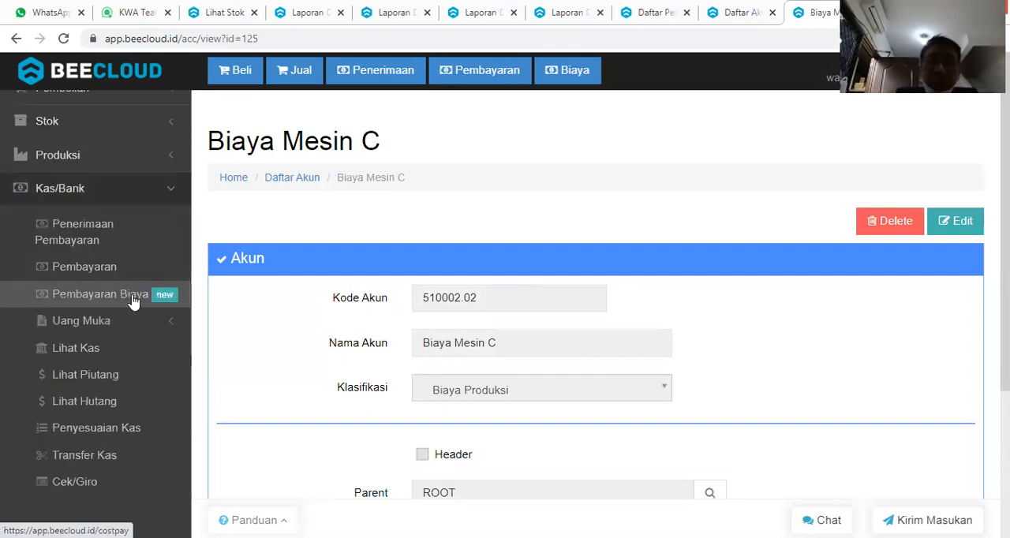
left_click(132, 300)
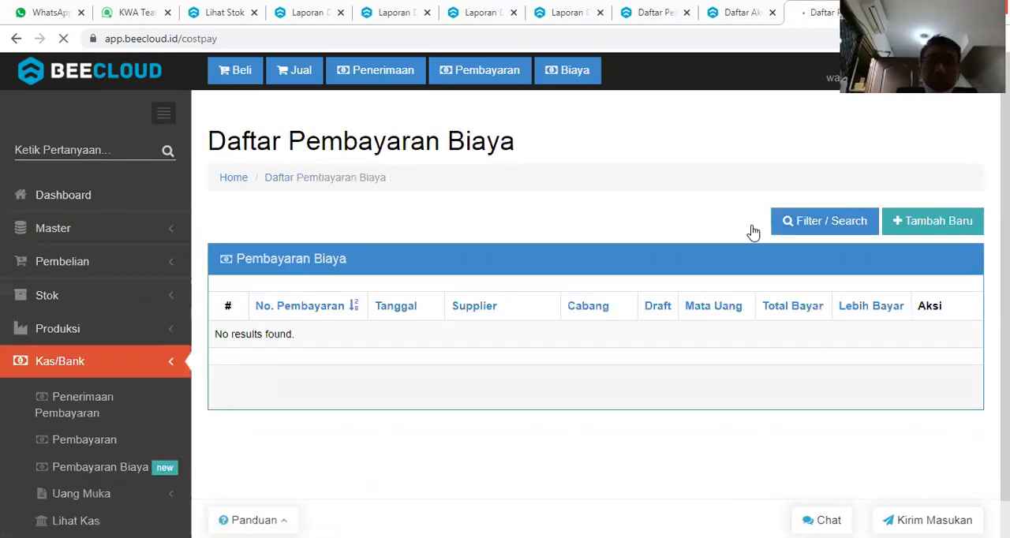
left_click(925, 225)
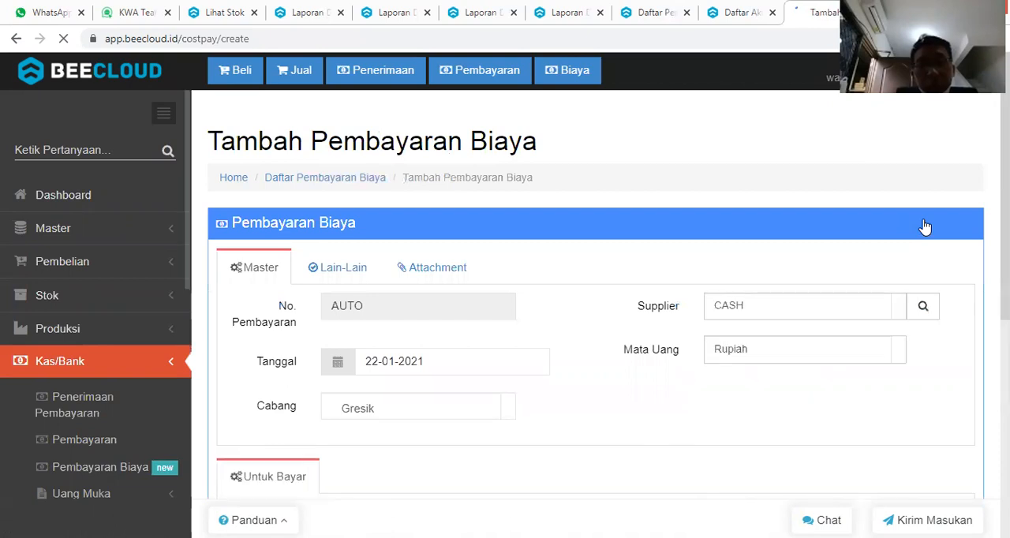
Add the Biaya Mesin A account to the expense payment's detail lines with a payment amount of 0.
scroll(909, 273, "down", 2)
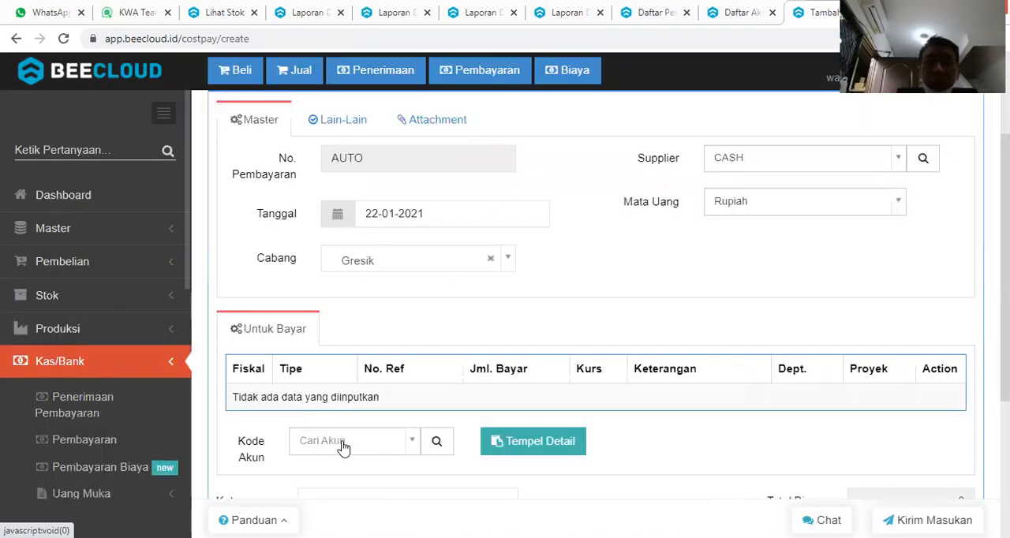
left_click(343, 447)
type("M")
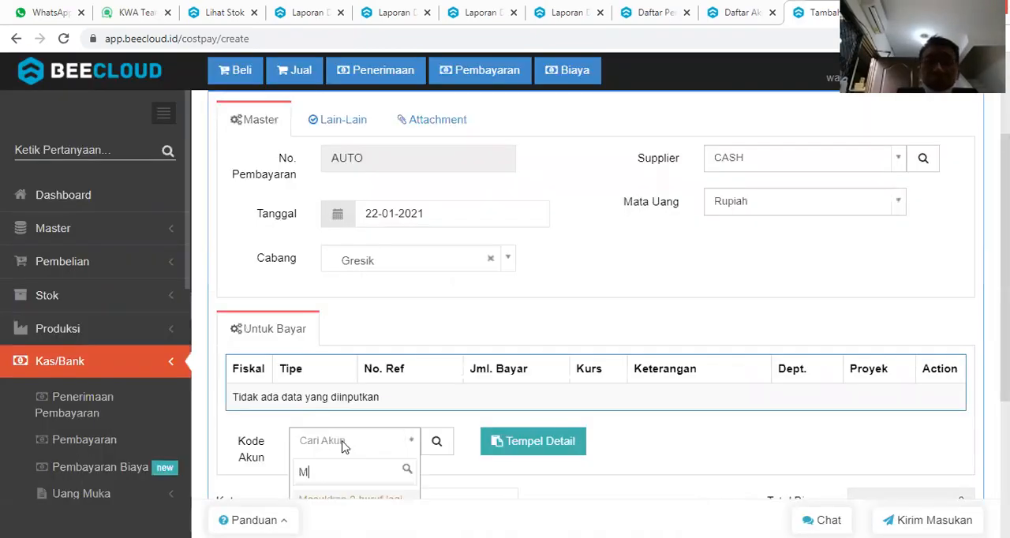
type("ESIN A")
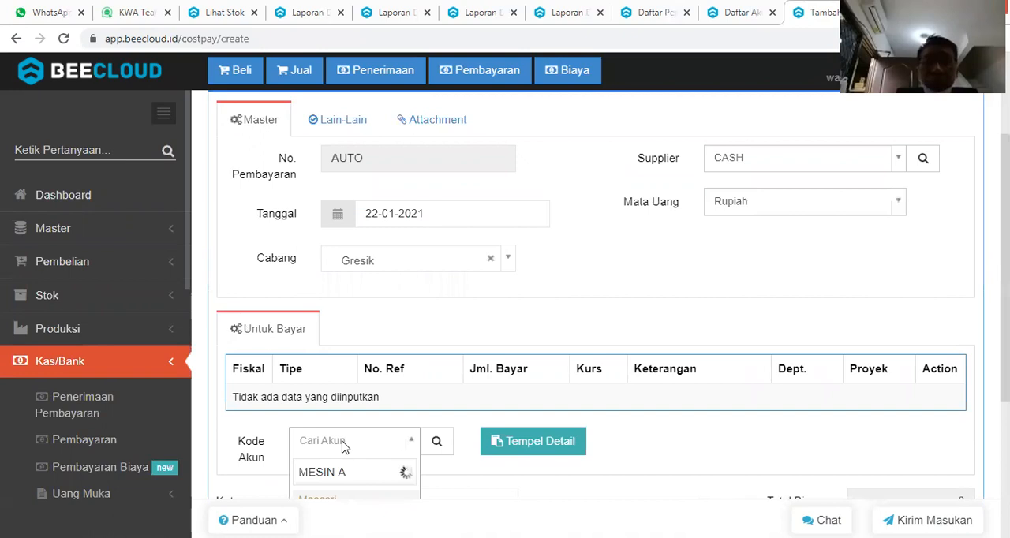
left_click(343, 446)
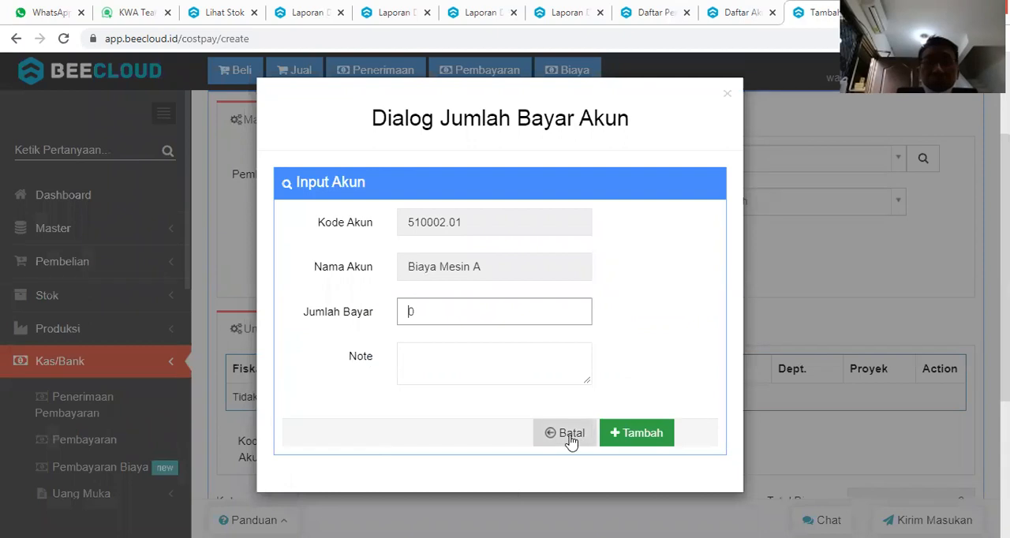
left_click(622, 441)
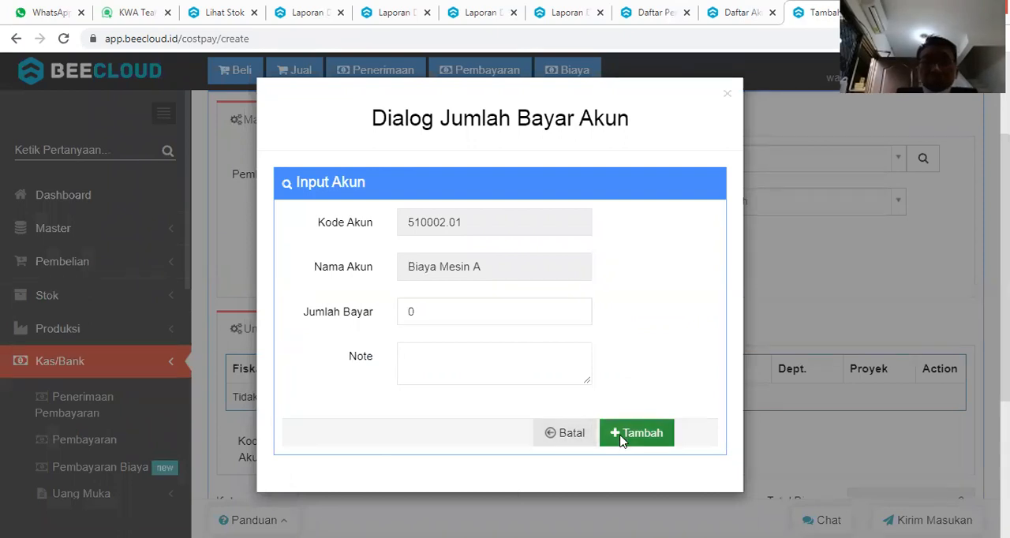
Add the Biaya Mesin C account as another payment line with an amount of 0.
left_click(310, 446)
type("BEAY")
key("BackSpace")
key("BackSpace")
key("BackSpace")
key("BackSpace")
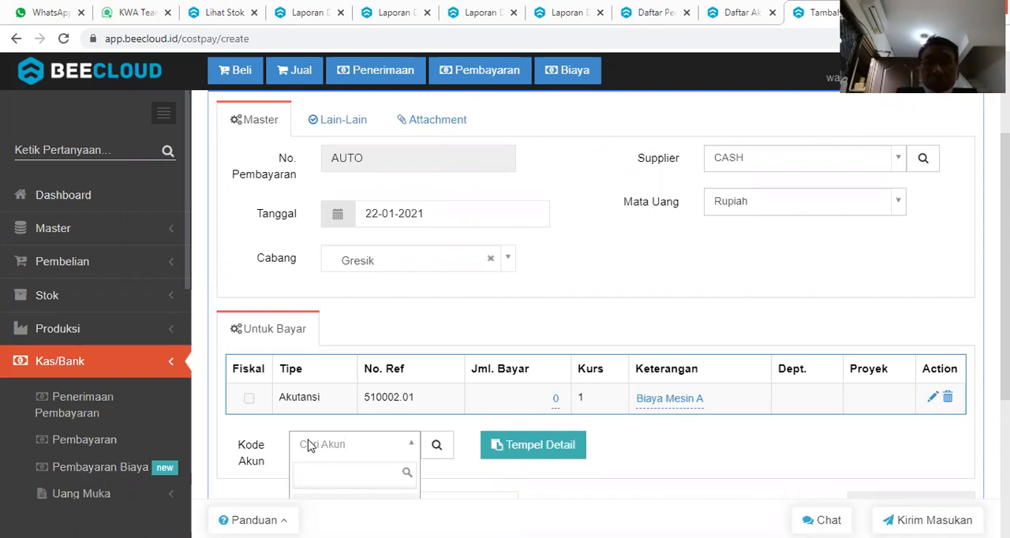
type("MESIN ")
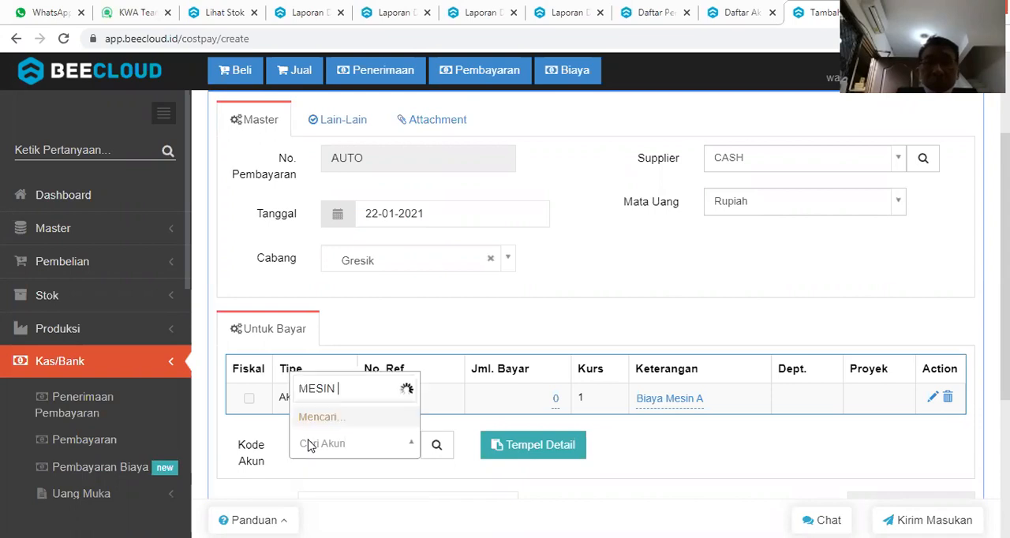
type("C")
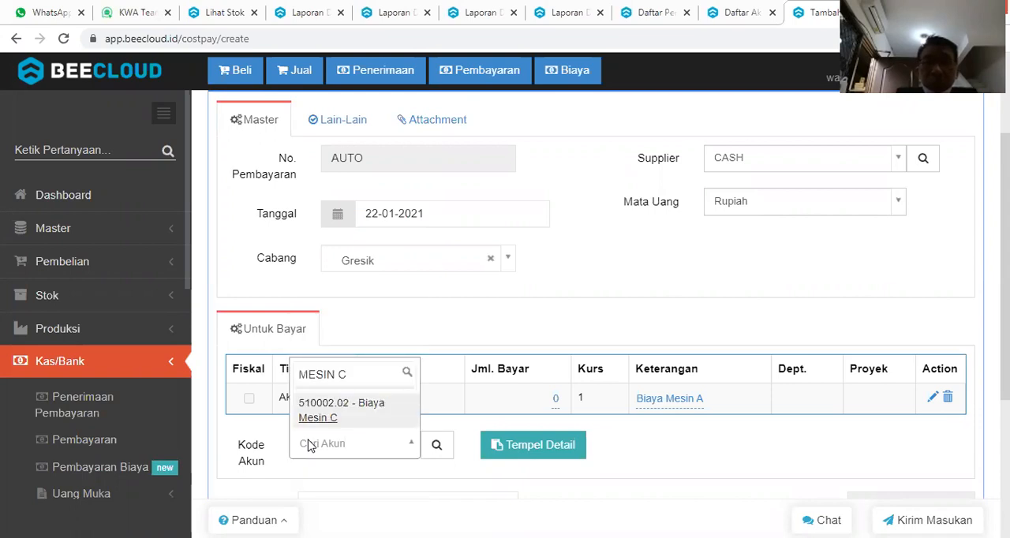
key("Return")
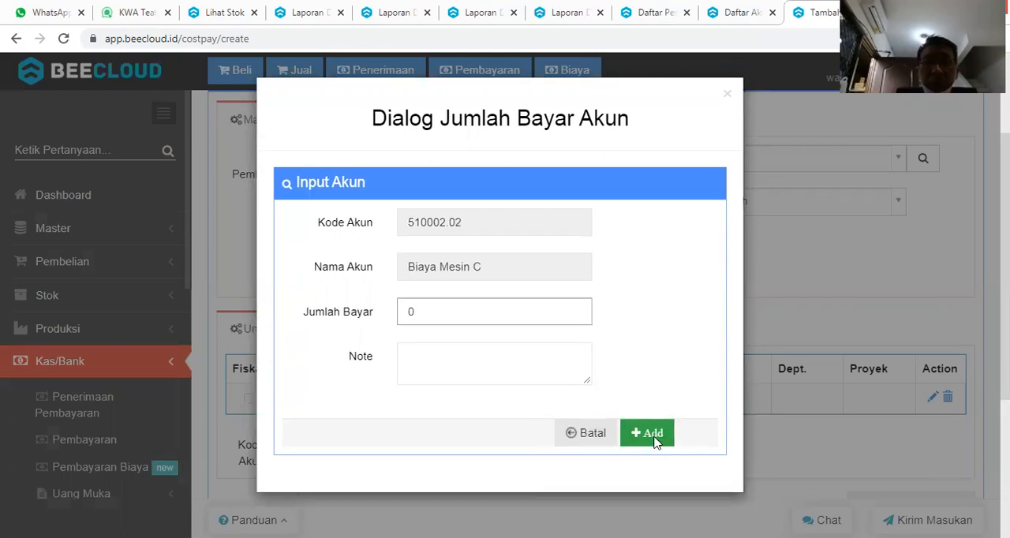
left_click(654, 436)
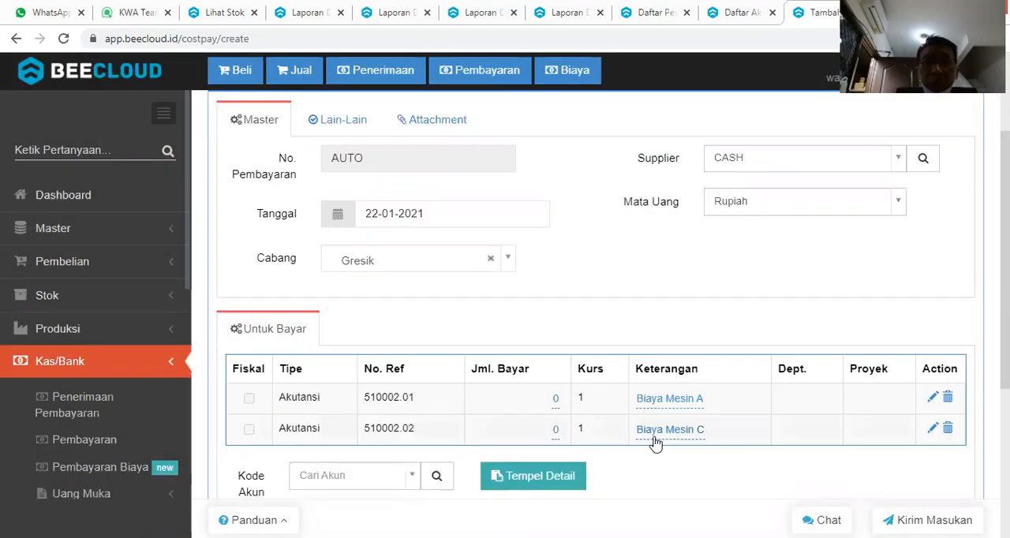
Based on the machine costs in the Detail Produksi report, set Jml. Bayar to 25,000 for Biaya Mesin A and 70,000 for Biaya Mesin C.
left_click(581, 14)
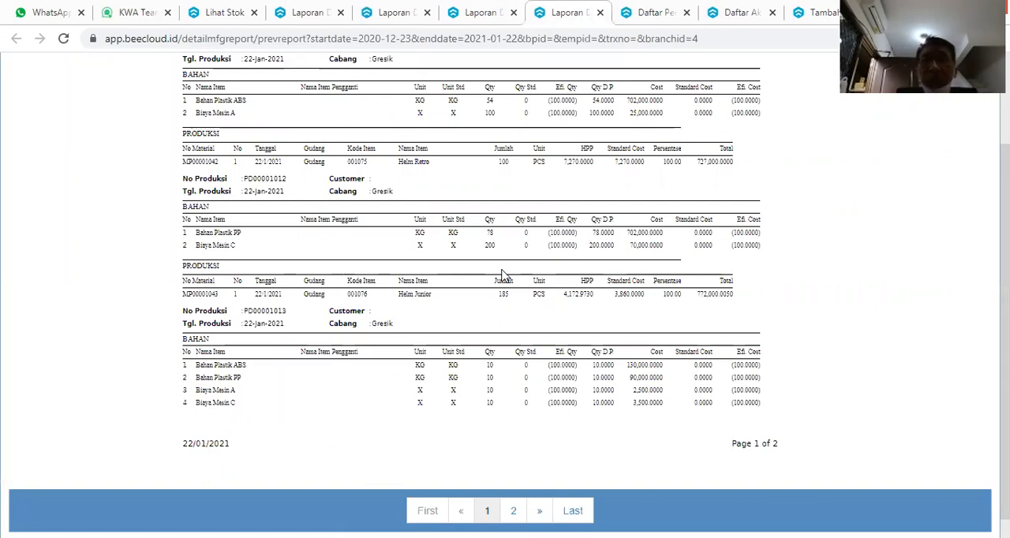
scroll(513, 308, "up", 2)
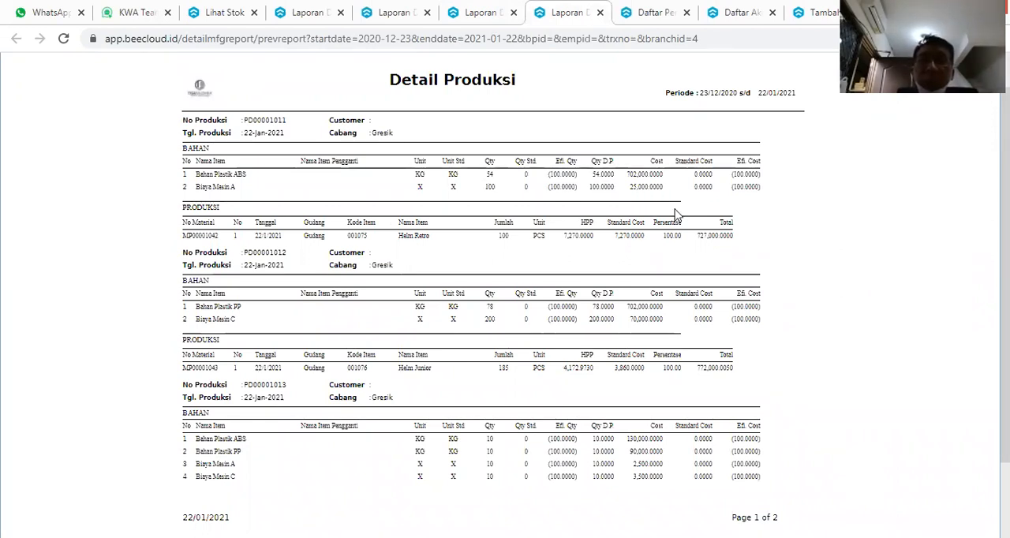
scroll(624, 259, "down", 2)
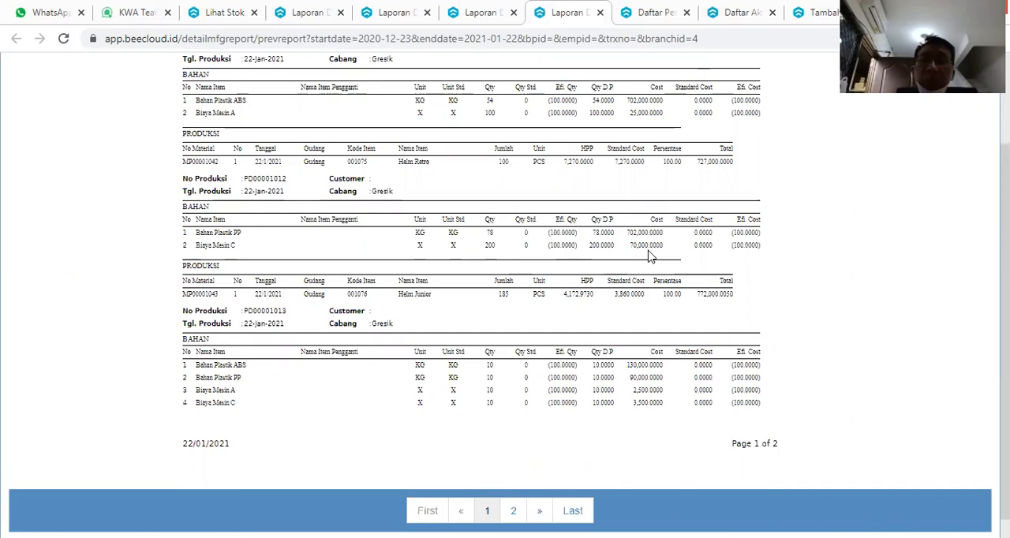
scroll(646, 212, "up", 2)
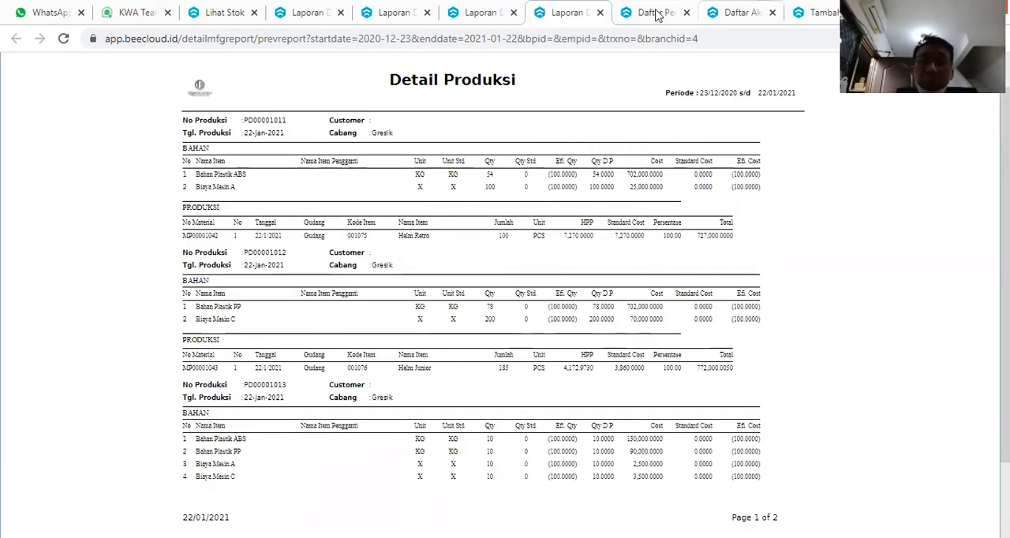
left_click(828, 14)
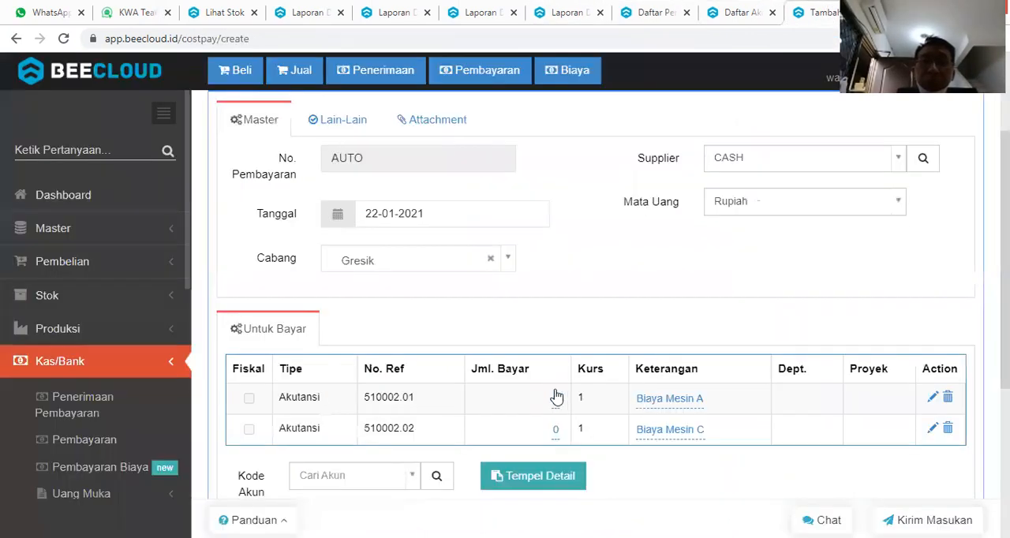
left_click(556, 400)
type("25,000")
key("Return")
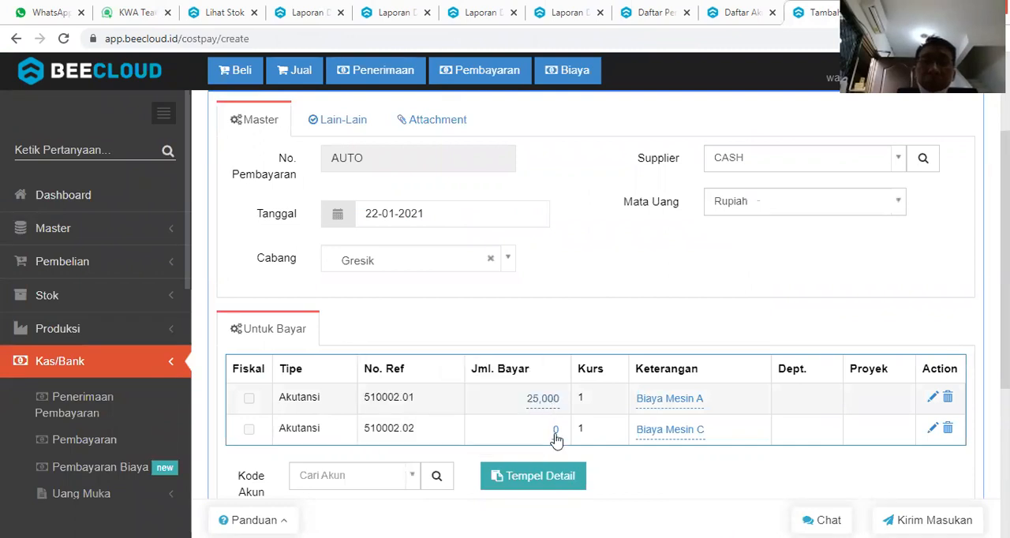
left_click(555, 431)
type("70000")
key("Return")
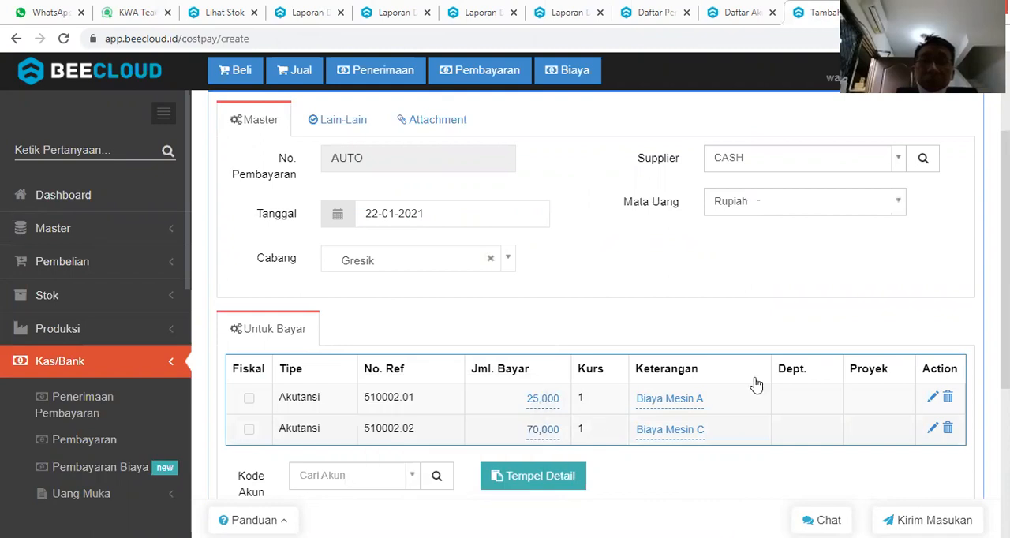
Keep Tunai as the Cara Bayar, set Kas/Bank to Kas Utama, and save the expense payment.
scroll(755, 383, "down", 4)
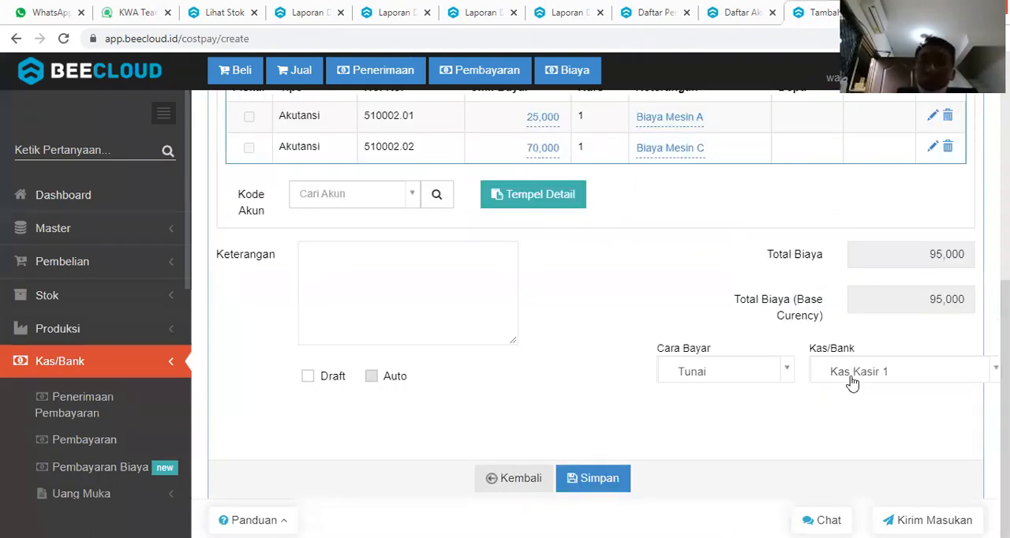
left_click(731, 369)
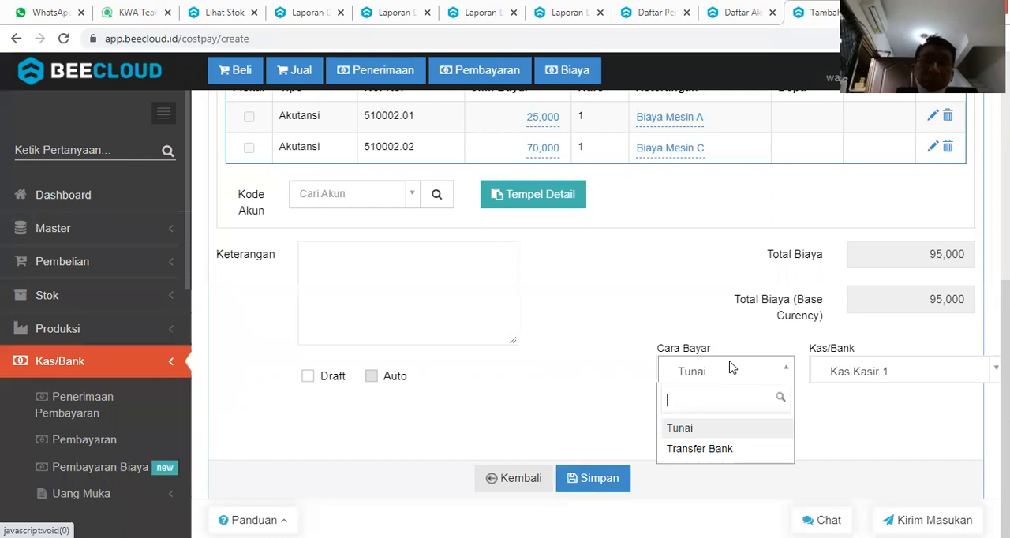
left_click(844, 369)
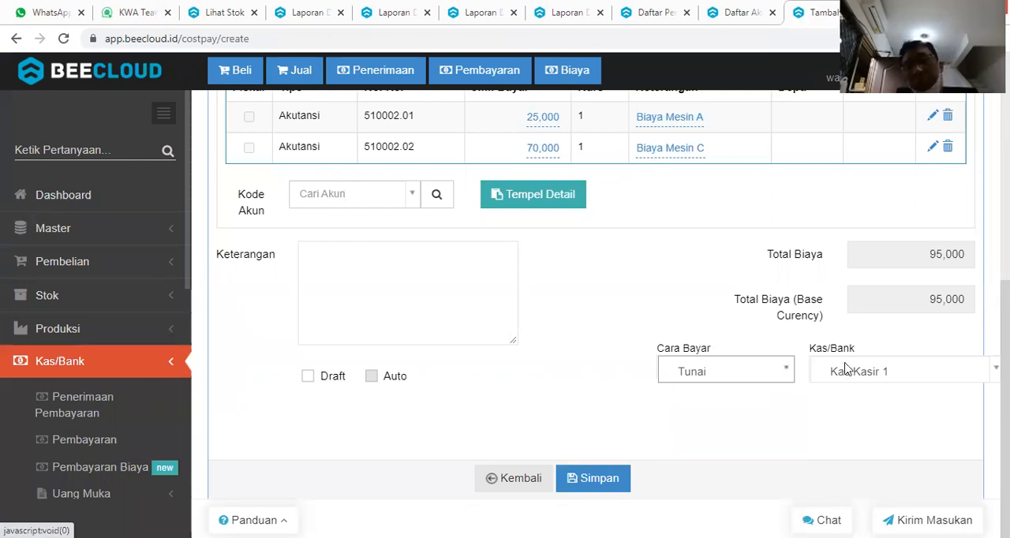
left_click(844, 369)
left_click(845, 429)
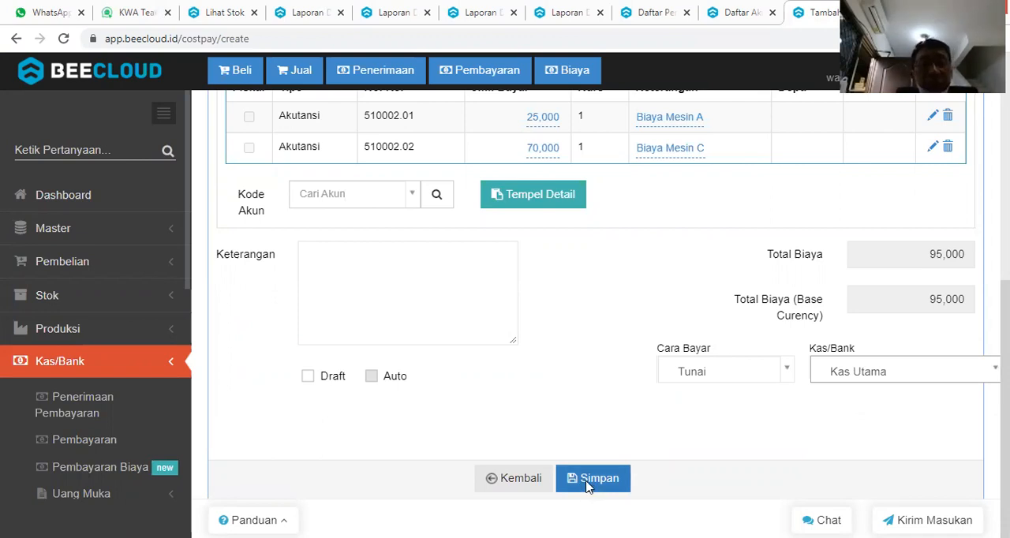
left_click(586, 484)
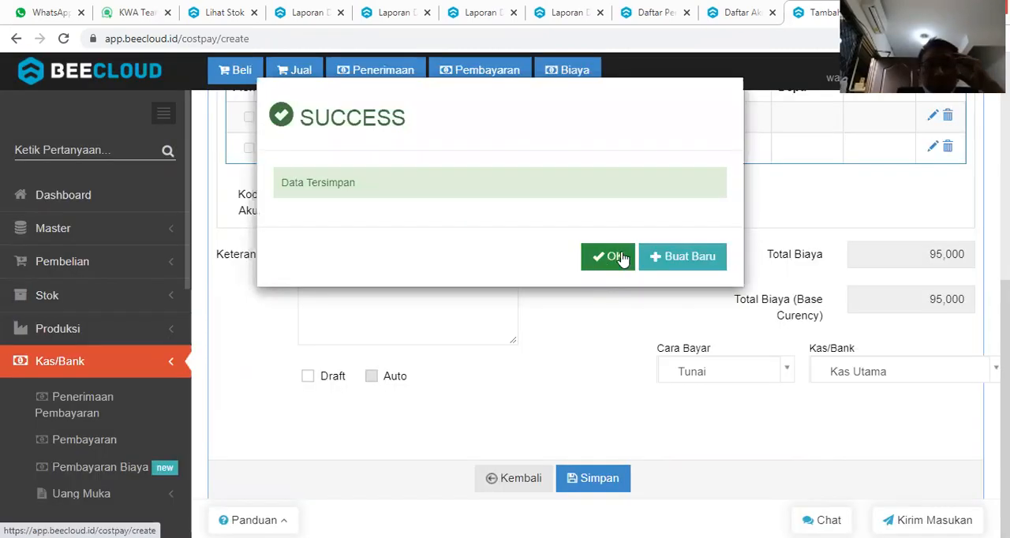
left_click(606, 262)
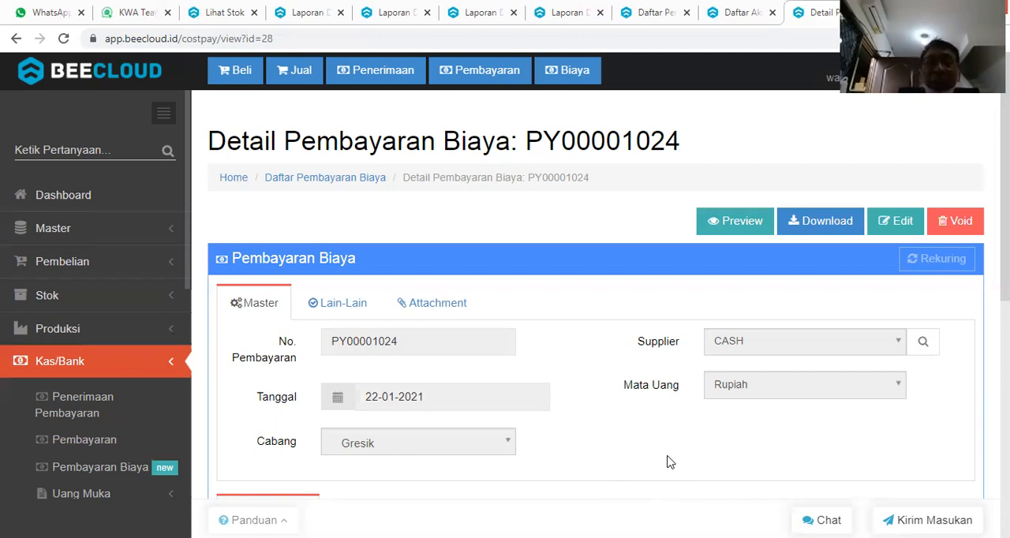
Review the saved expense payment's master data, account lines, totals and payment method.
scroll(728, 434, "down", 3)
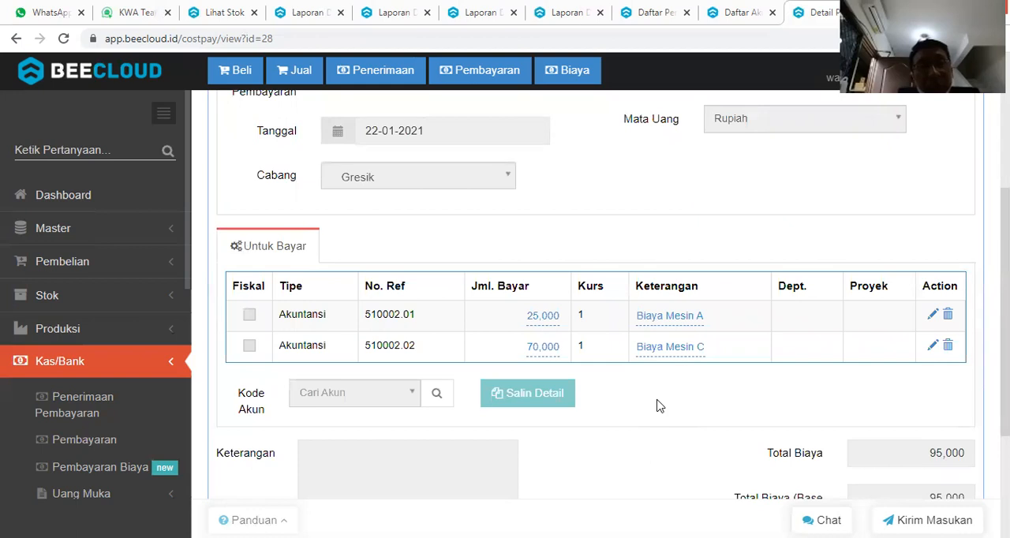
scroll(660, 406, "down", 2)
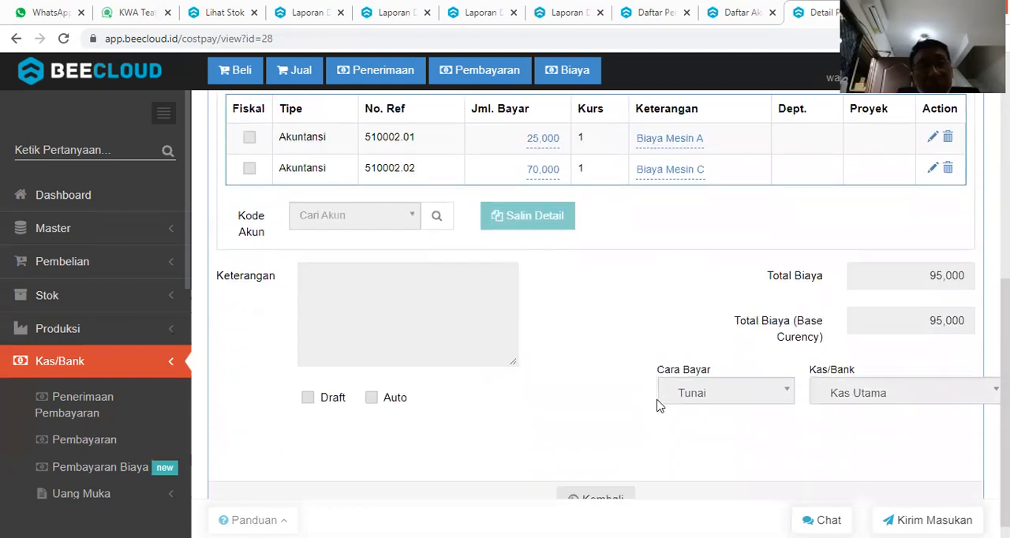
scroll(659, 405, "up", 1)
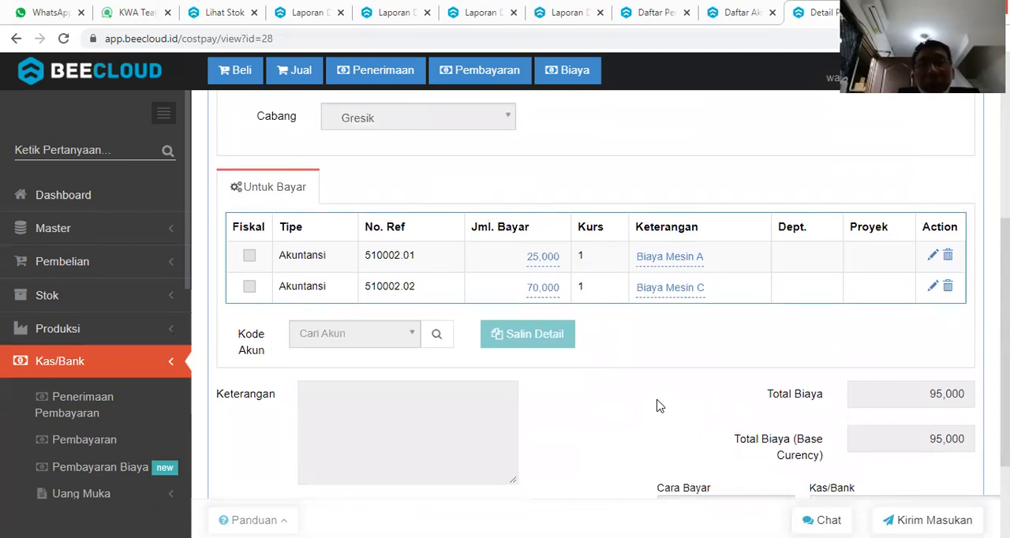
scroll(659, 406, "up", 1)
scroll(660, 406, "up", 1)
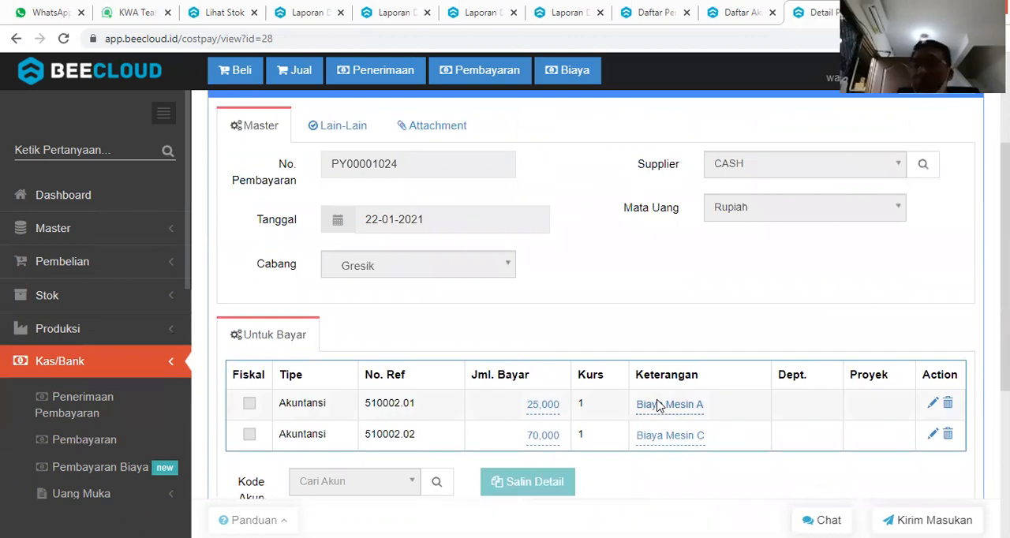
scroll(660, 406, "up", 1)
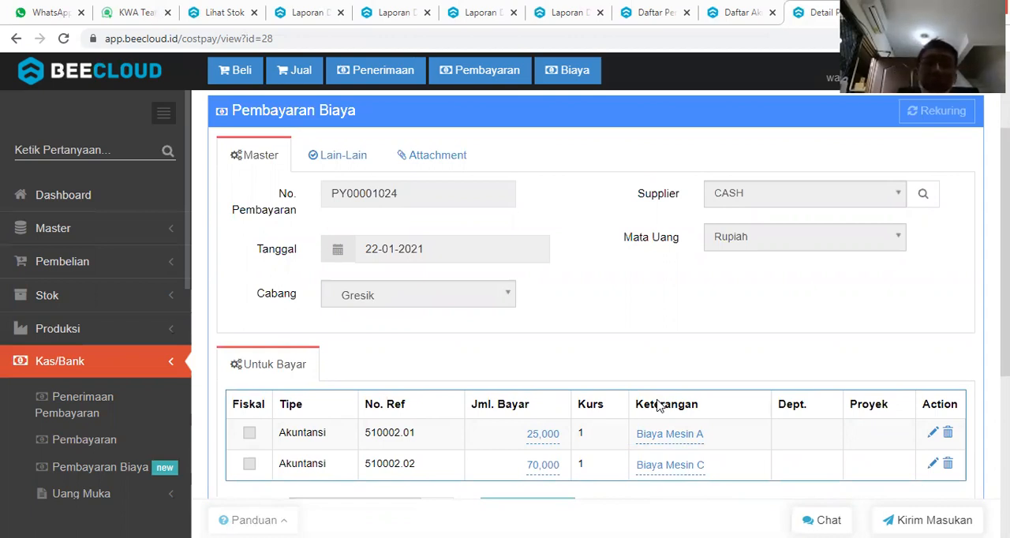
scroll(659, 405, "down", 1)
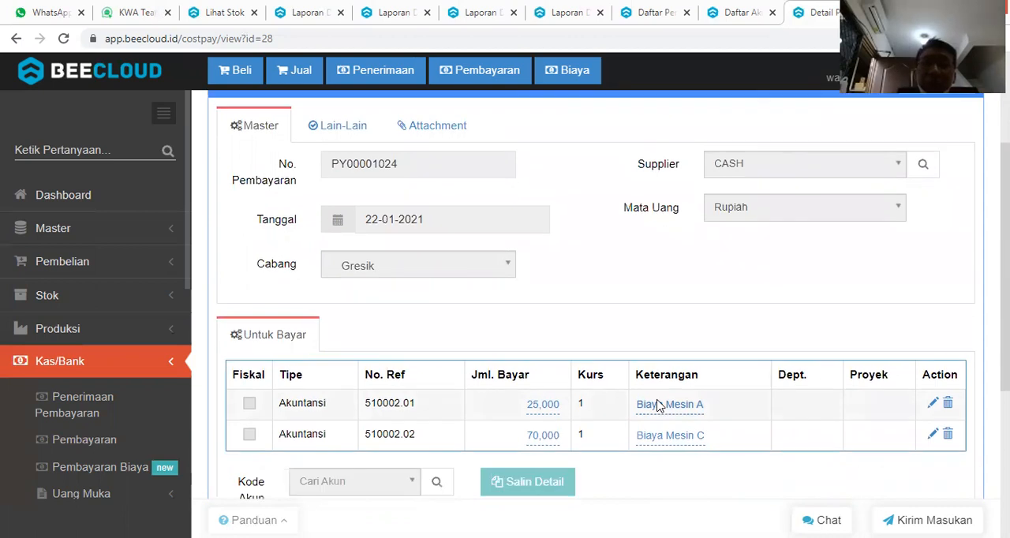